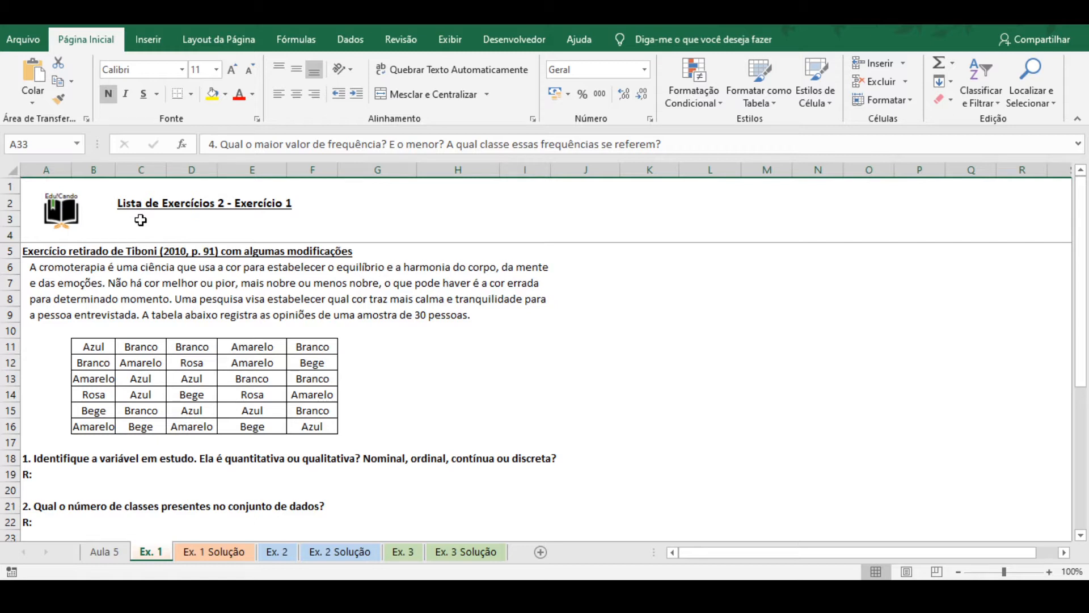
Step: Answer question 1 in cell B19 with 'A cor que traz mais calma e traquilidade (ou simplesmente "Cor").'
{"action": "left_click", "coordinate": [99, 474]}
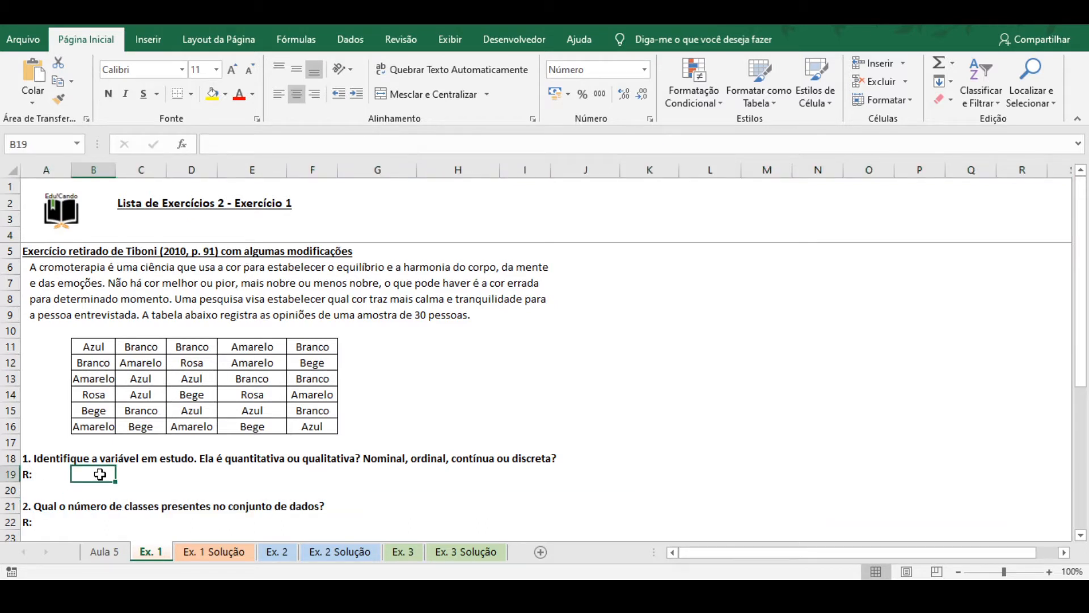
{"action": "type", "text": "A cor que "}
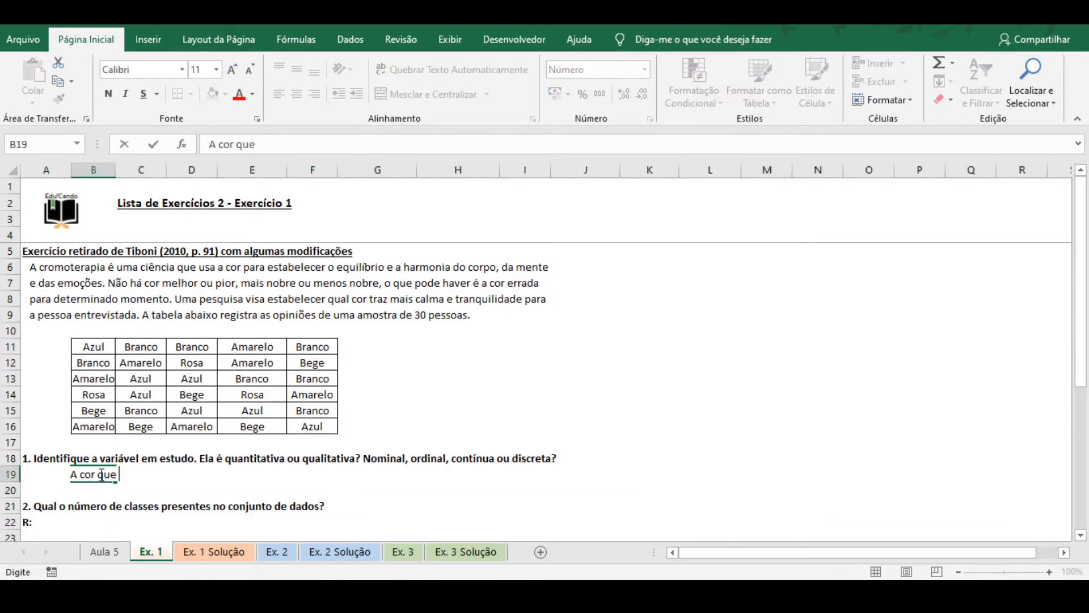
{"action": "type", "text": "traz mais ca"}
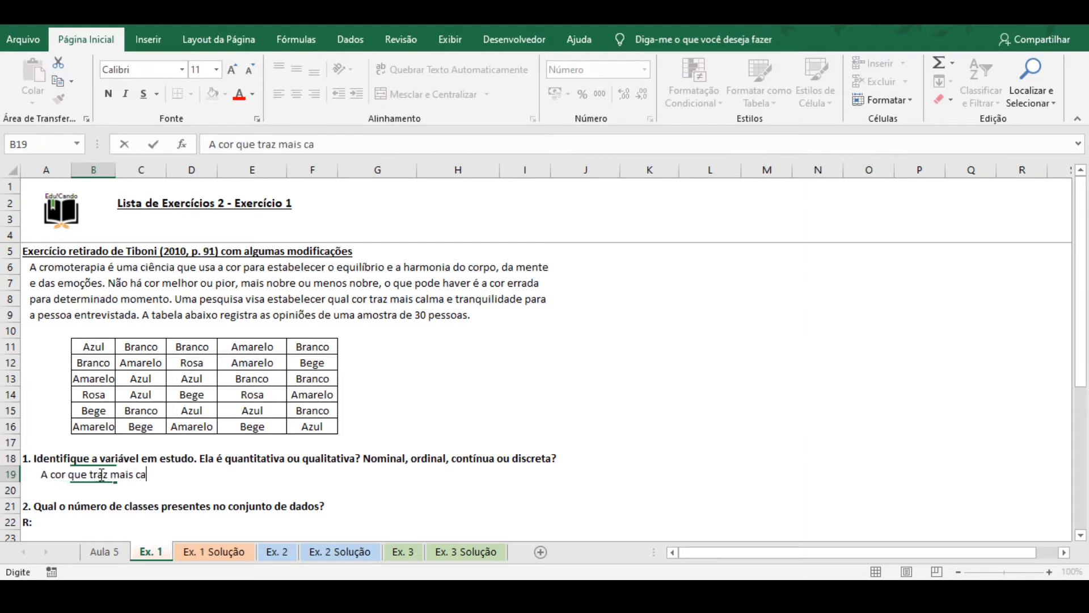
{"action": "type", "text": "lma e traquili"}
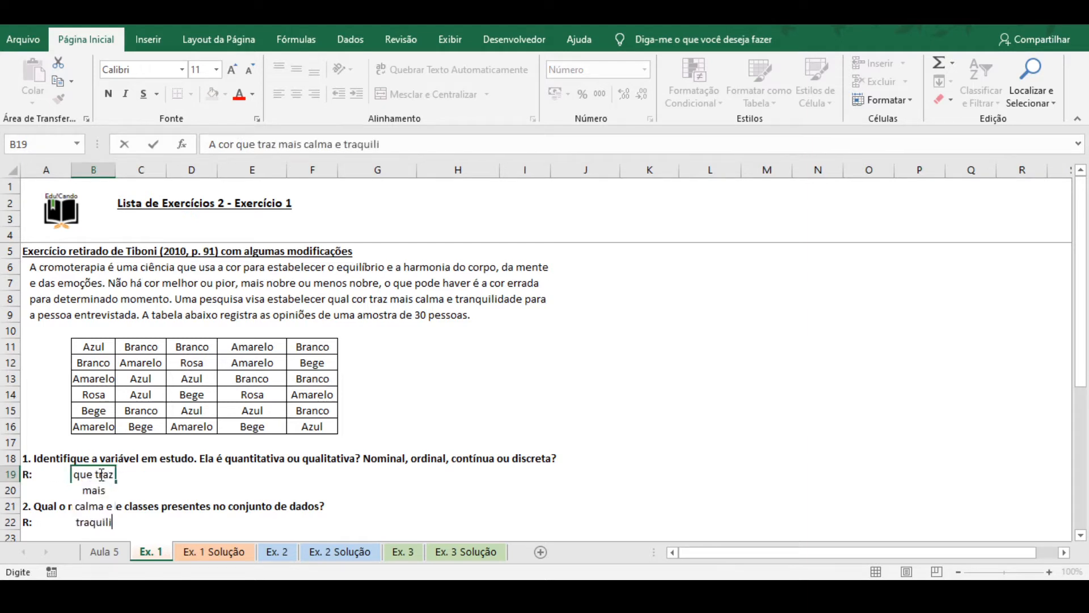
{"action": "type", "text": "dade"}
{"action": "left_click", "coordinate": [153, 144]}
{"action": "left_click", "coordinate": [424, 150]}
{"action": "type", "text": "(ou simpl"}
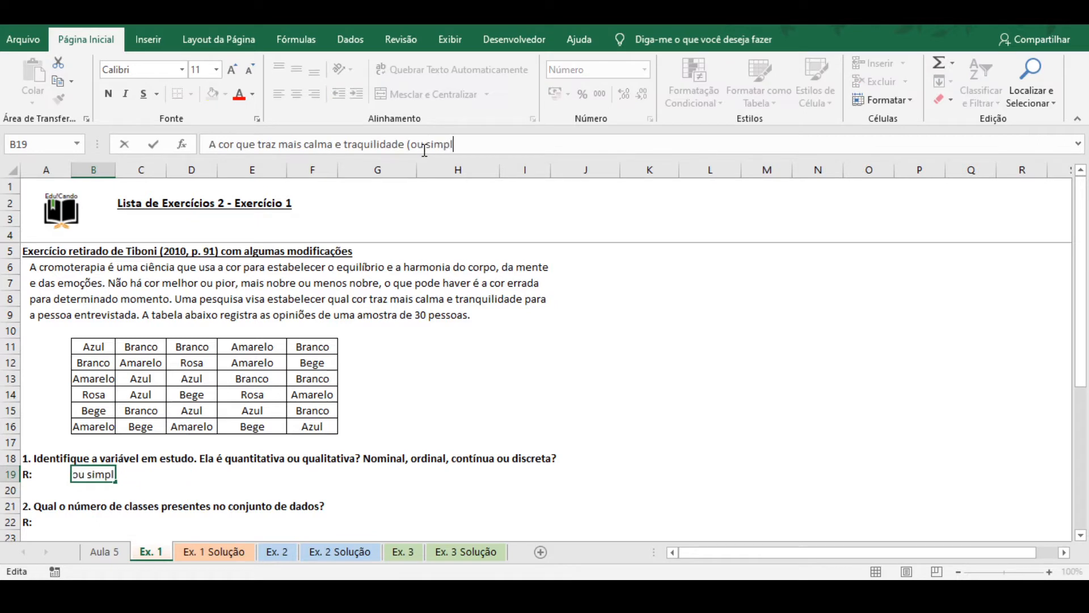
{"action": "type", "text": "esmente \"Cor\")"}
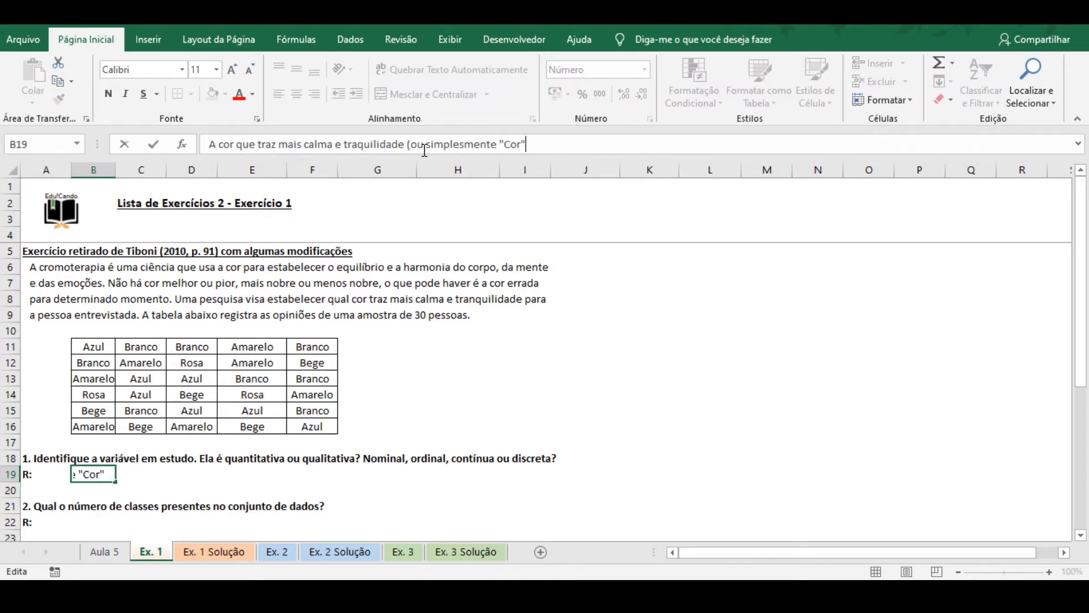
{"action": "type", "text": "."}
{"action": "key", "text": "Return"}
{"action": "key", "text": "Up"}
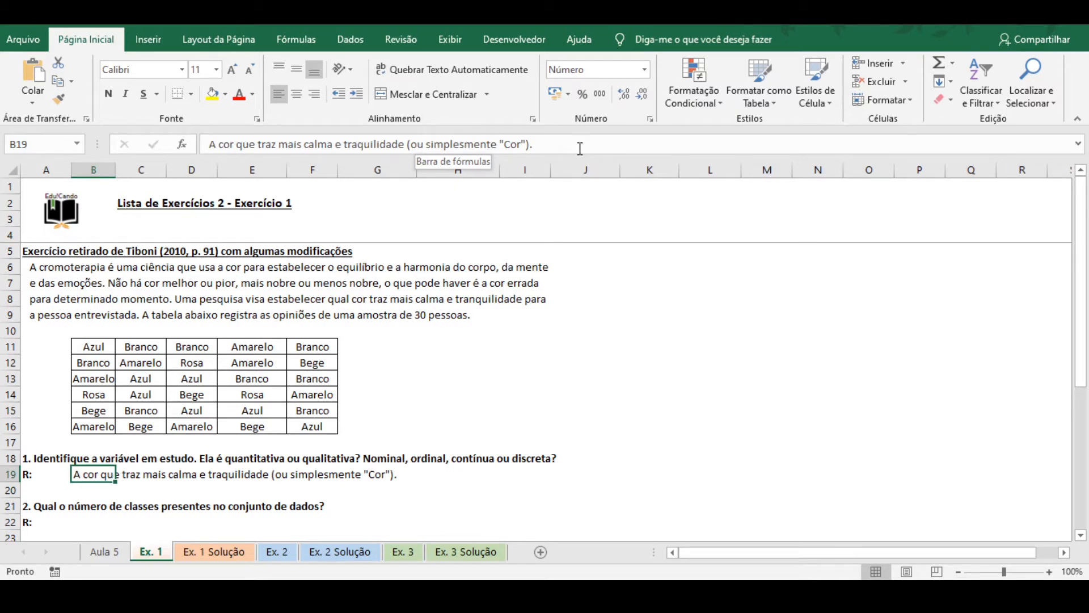
Step: Append the variable's classification 'Qualitativa. Nominal.' to the end of the question 1 answer in B19
{"action": "left_click", "coordinate": [580, 148]}
{"action": "type", "text": "Qualitativa."}
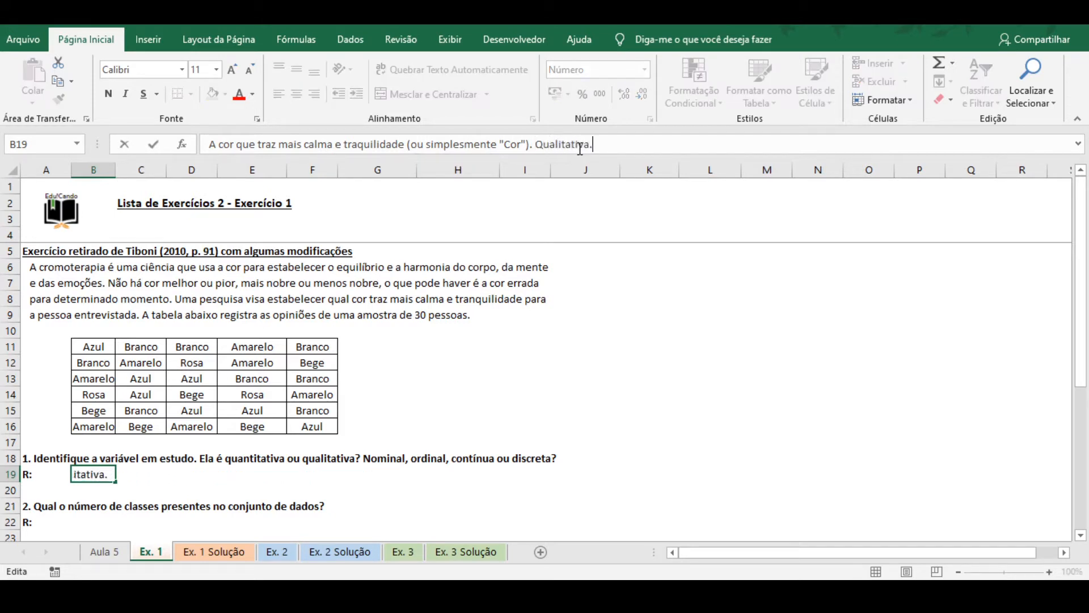
{"action": "key", "text": "Return"}
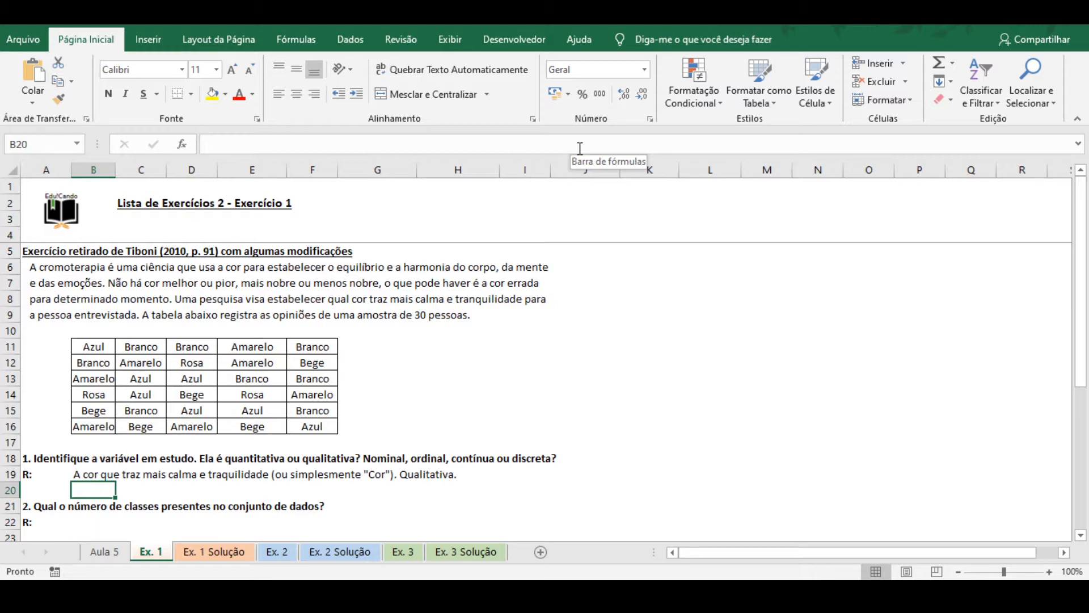
{"action": "key", "text": "Up"}
{"action": "left_click", "coordinate": [675, 142]}
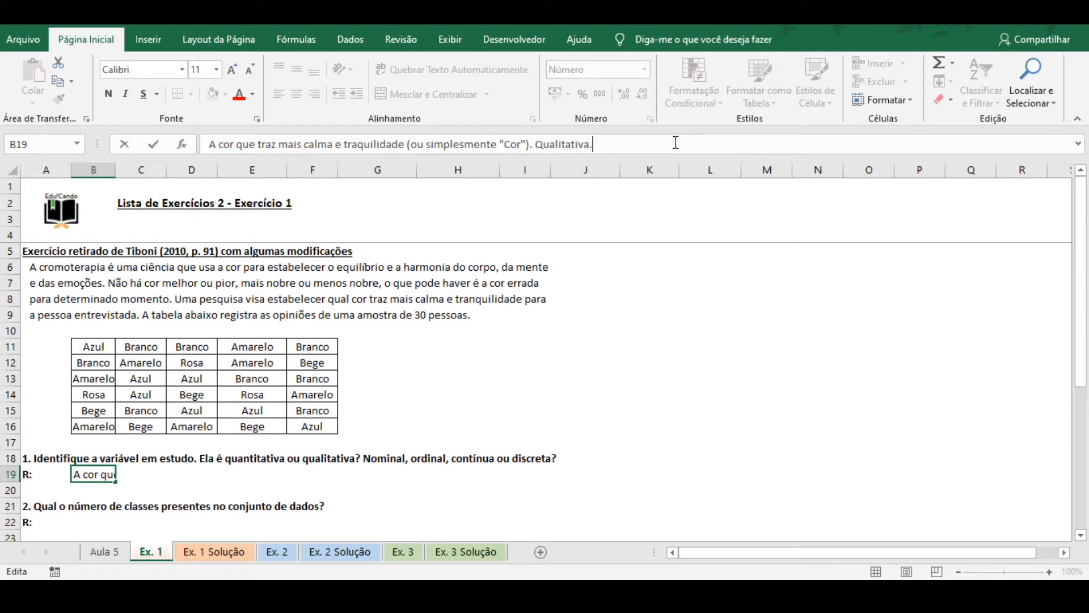
{"action": "type", "text": "Nominal."}
{"action": "key", "text": "Return"}
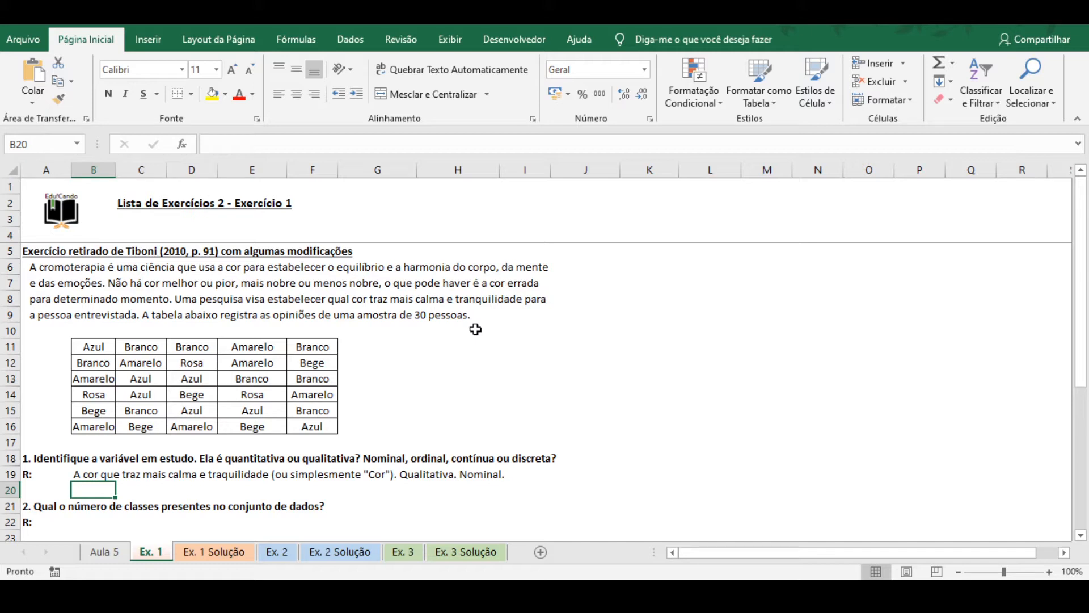
Step: Answer question 2 in cell B22 with 'Há 5 classes no conjunto de dados acima: Azul, Branco, Amarelo, Rosa e Bege.'
{"action": "scroll", "coordinate": [147, 448], "scroll_direction": "down", "scroll_amount": 1}
{"action": "key", "text": "Up"}
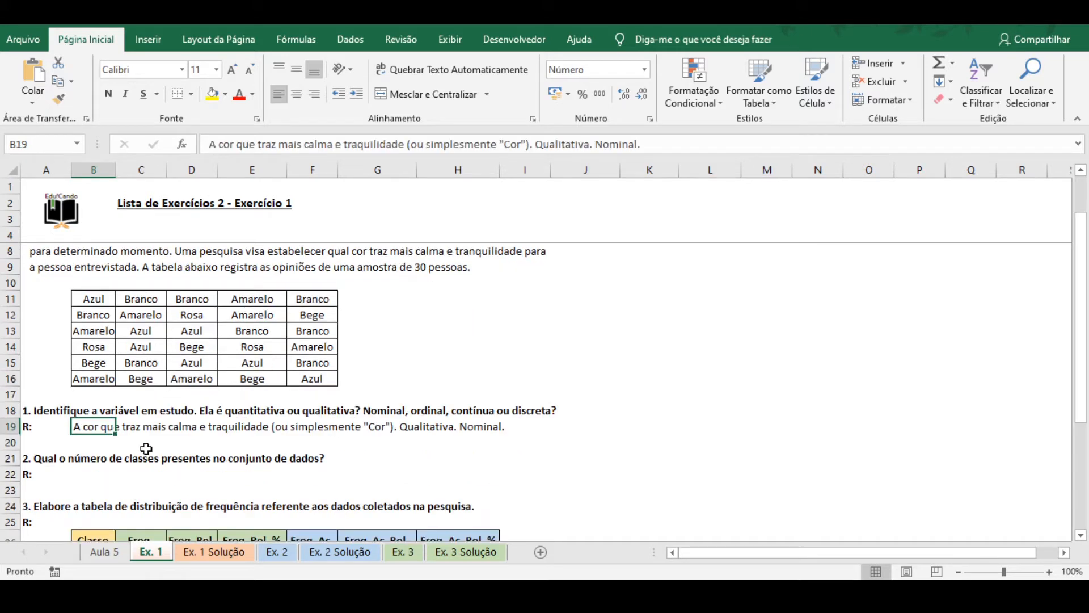
{"action": "left_click", "coordinate": [88, 475]}
{"action": "type", "text": "H"}
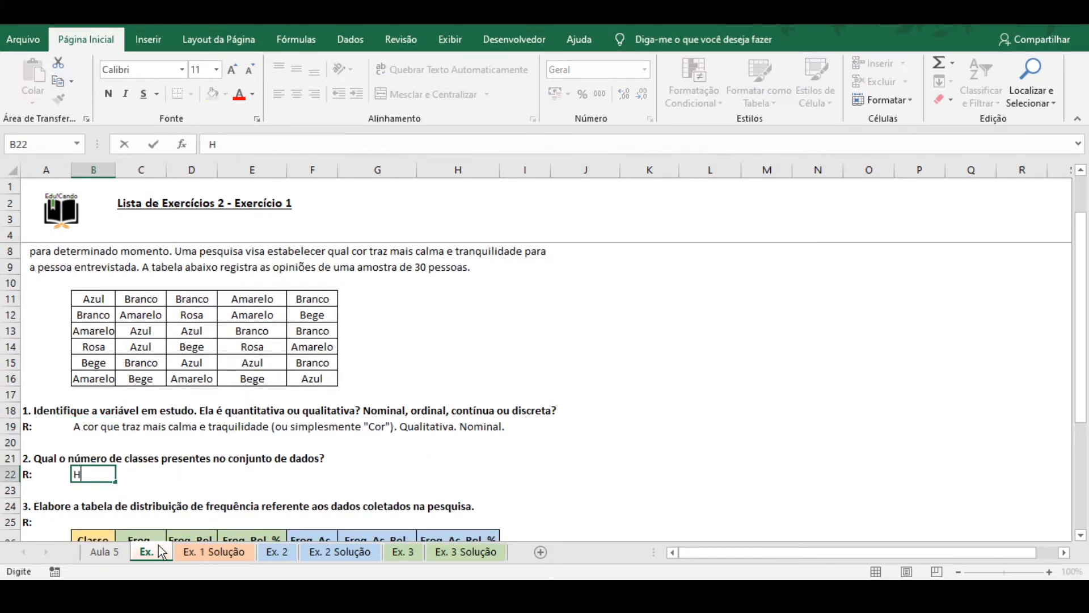
{"action": "type", "text": "á 5 classes no co"}
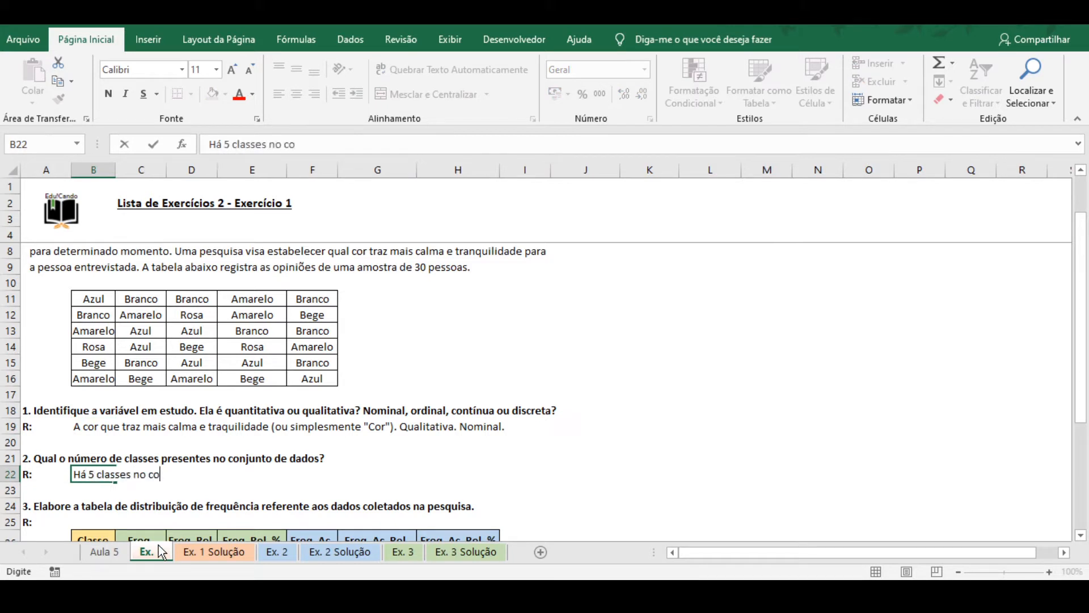
{"action": "type", "text": "njunto de dados a"}
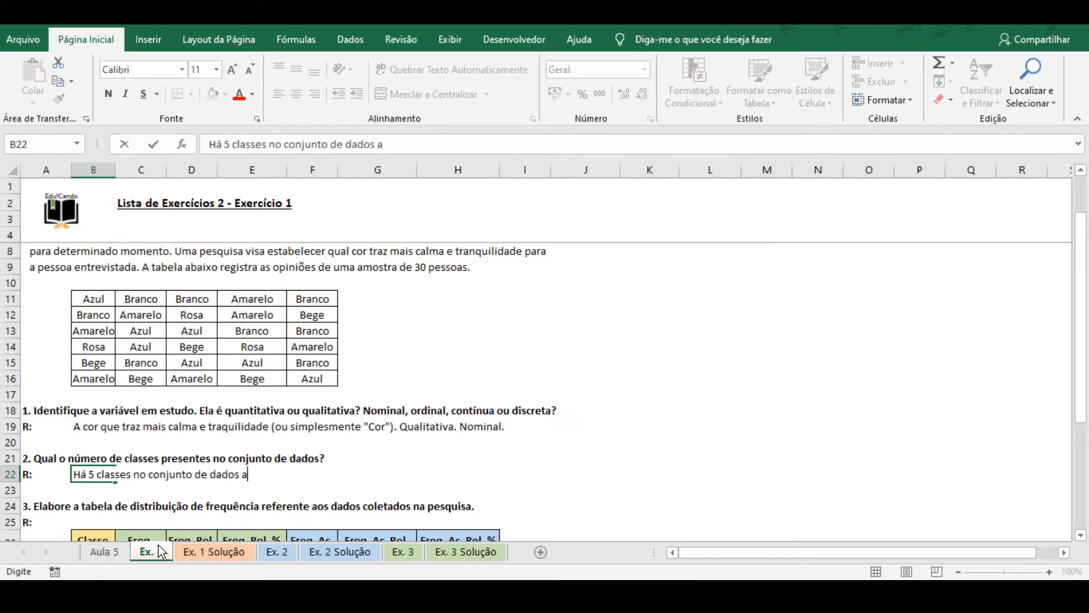
{"action": "type", "text": "cima: Azul, "}
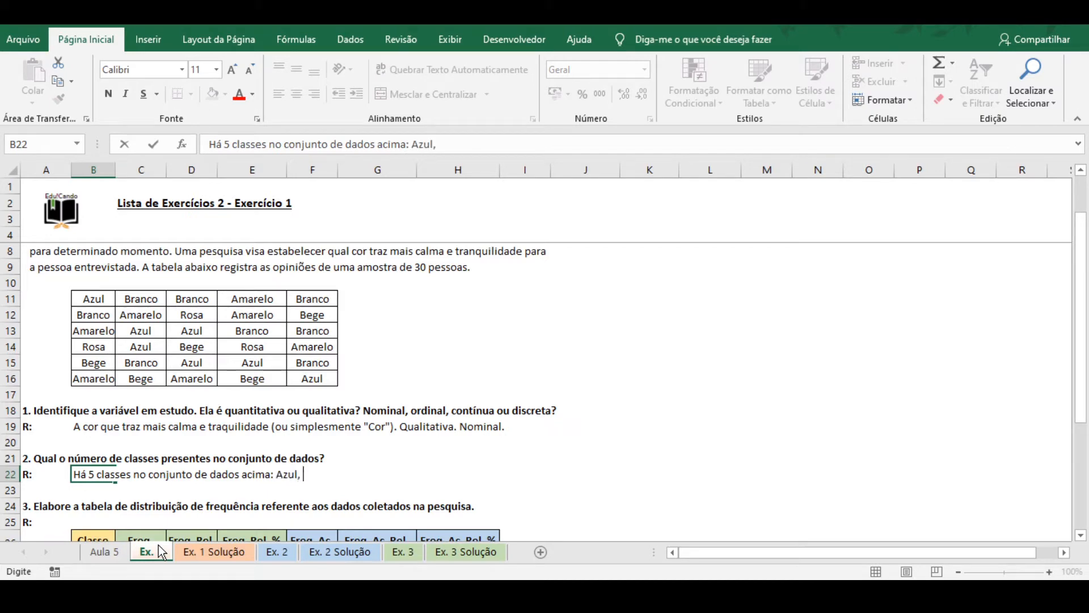
{"action": "type", "text": "Branco, Amarel"}
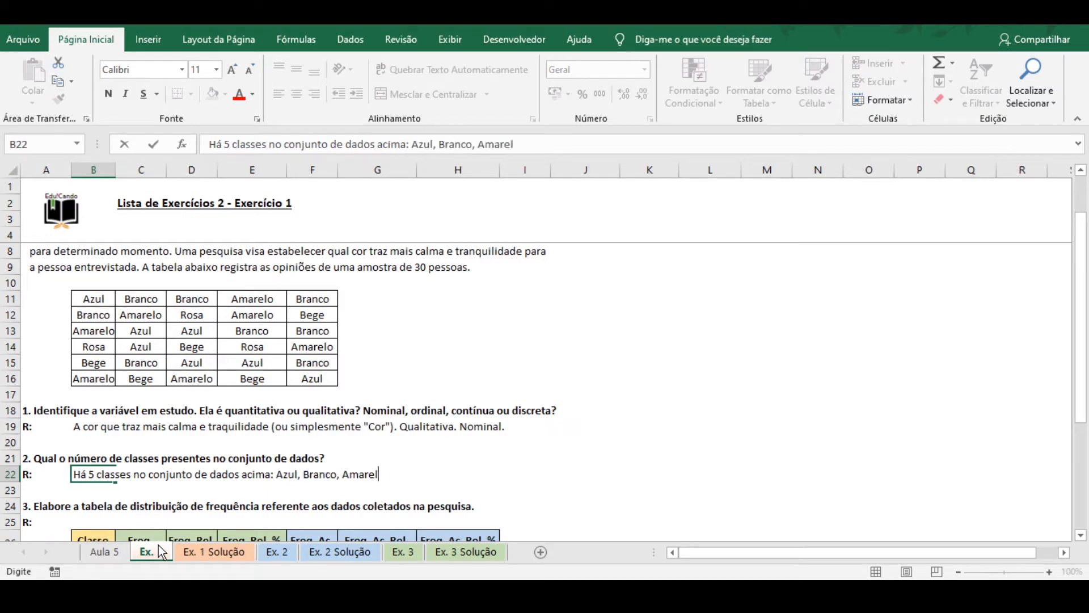
{"action": "type", "text": "o, Rosa e Bege."}
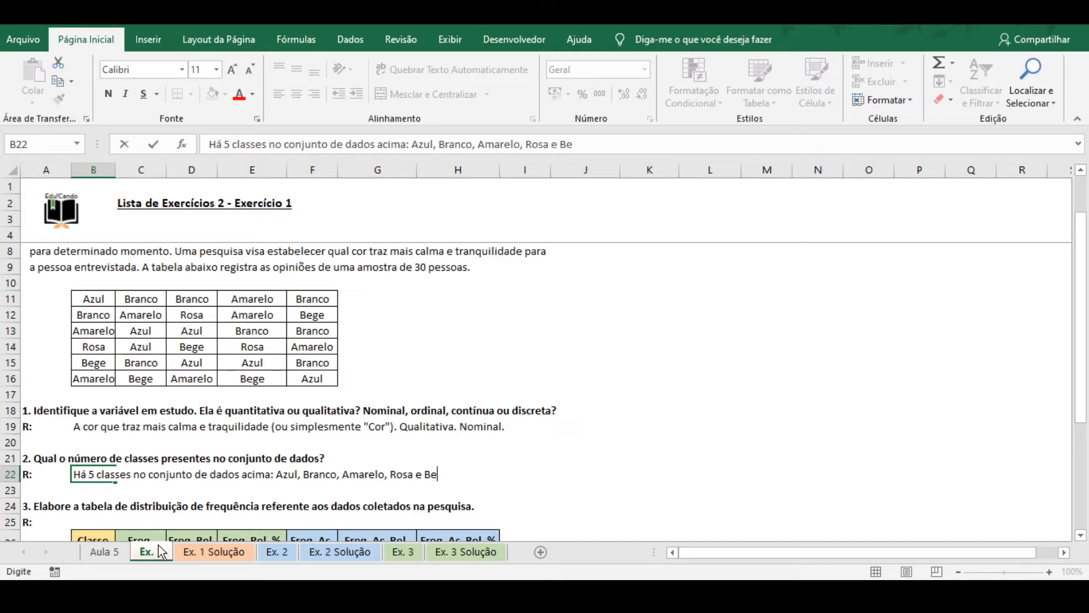
{"action": "key", "text": "Return"}
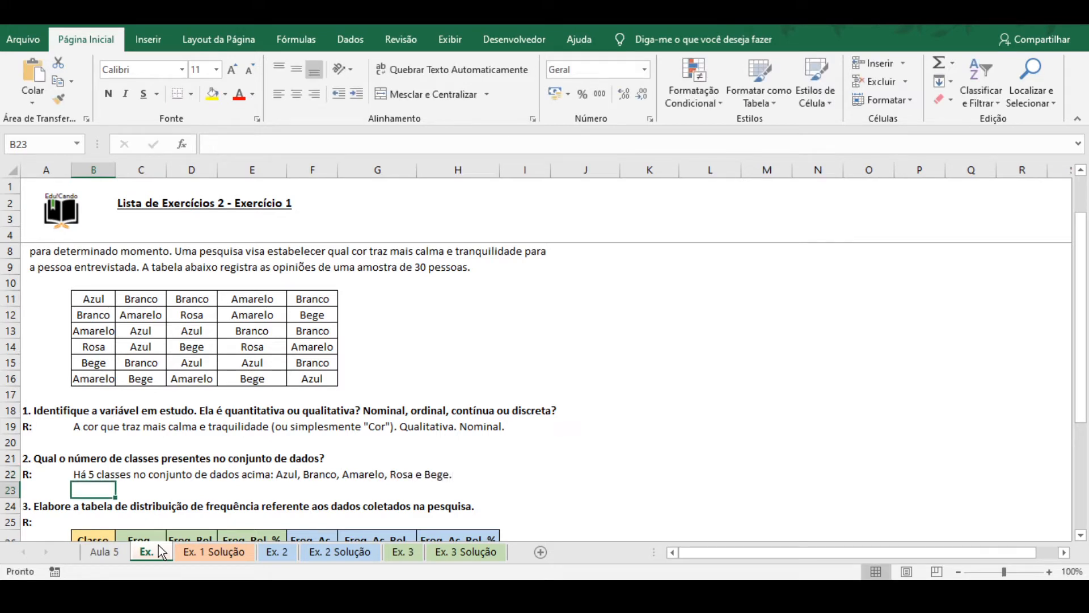
Step: Fill the Classe column in B27:B31 with Azul, Branco, Rosa, Amarelo and Bege, and widen column B slightly
{"action": "scroll", "coordinate": [156, 488], "scroll_direction": "down", "scroll_amount": 3}
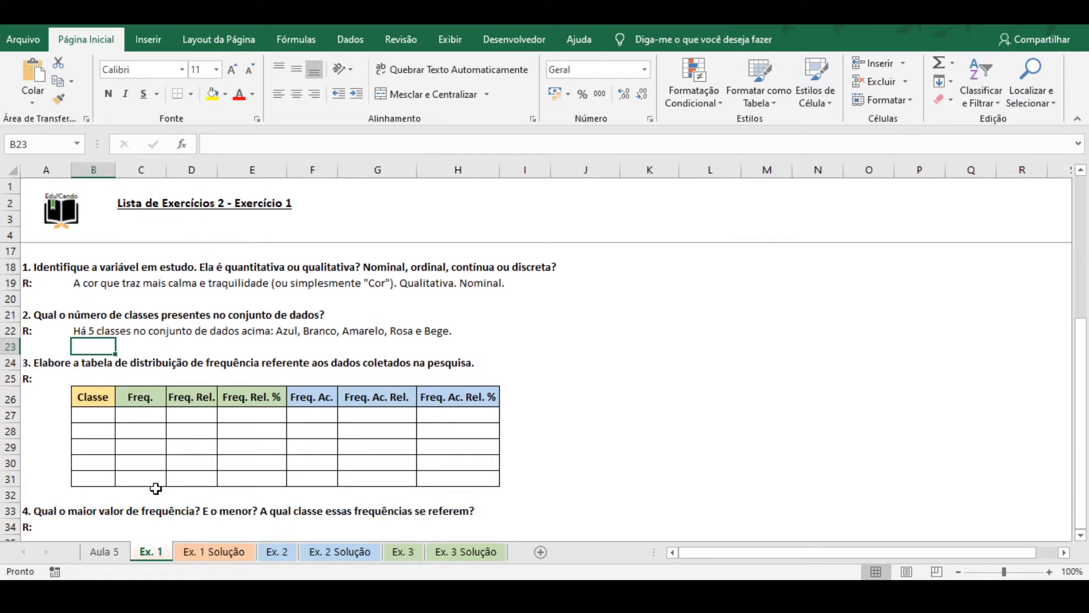
{"action": "left_click", "coordinate": [101, 410]}
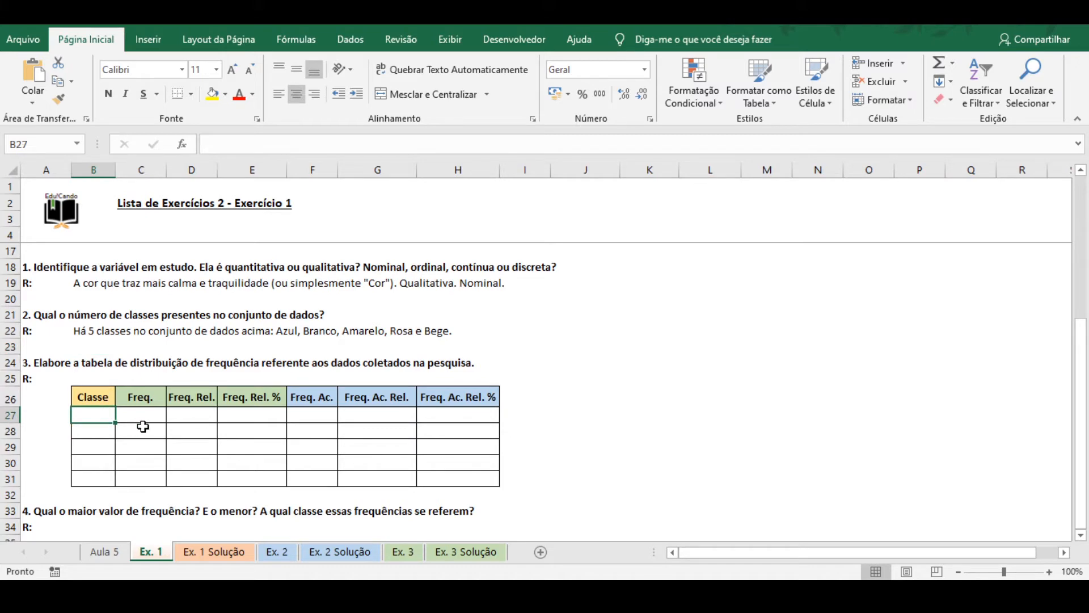
{"action": "type", "text": "Azul"}
{"action": "key", "text": "Return"}
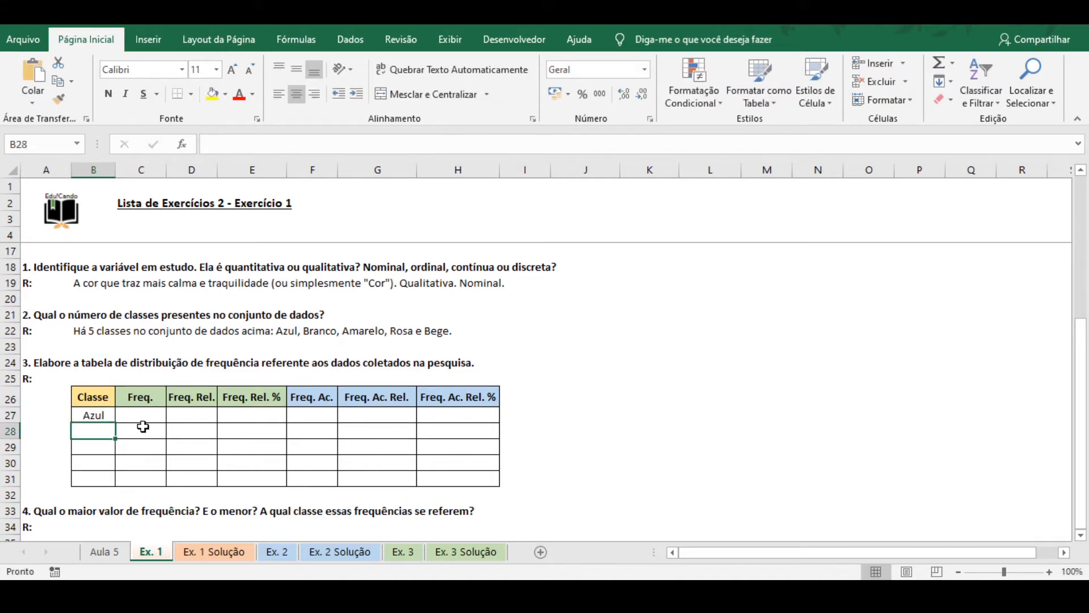
{"action": "type", "text": "Branco"}
{"action": "key", "text": "Return"}
{"action": "type", "text": "Ro"}
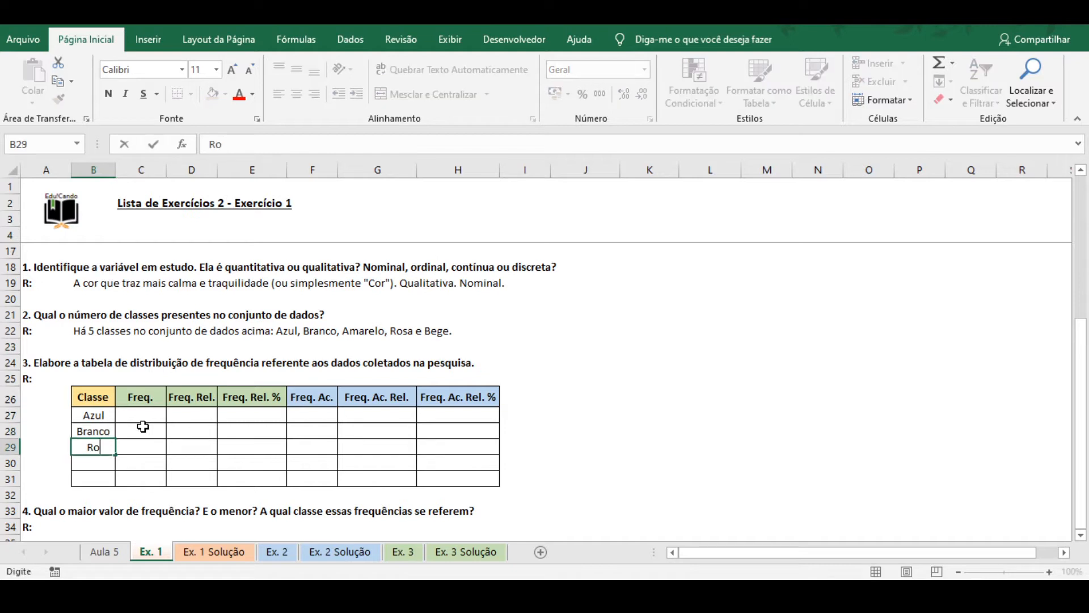
{"action": "type", "text": "sa"}
{"action": "key", "text": "Return"}
{"action": "type", "text": "Amarelo"}
{"action": "key", "text": "Return"}
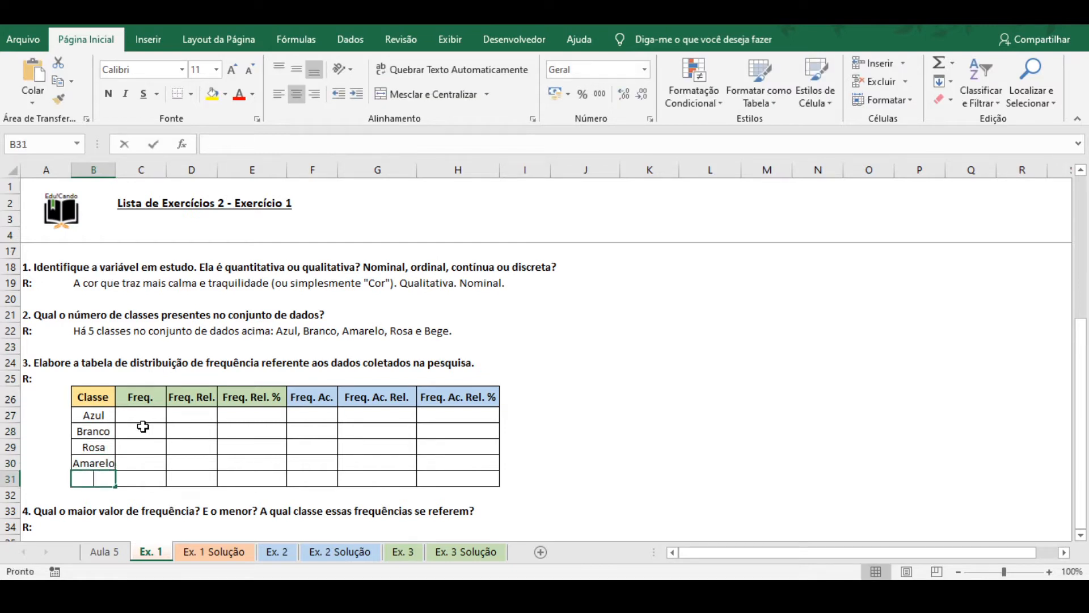
{"action": "type", "text": "Bege"}
{"action": "key", "text": "Return"}
{"action": "left_click_drag", "start_coordinate": [114, 175], "coordinate": [119, 176]}
Step: Count the Azul responses in the Freq. cell C27 with the formula =CONT.SE(B11:F16;B27)
{"action": "left_click", "coordinate": [148, 415]}
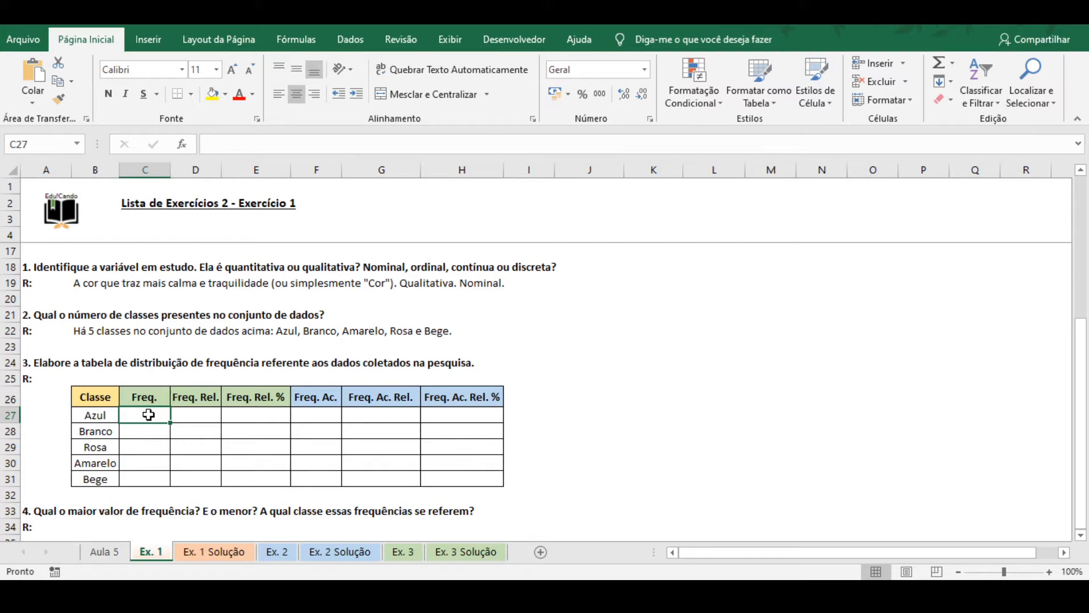
{"action": "type", "text": "=cont,s"}
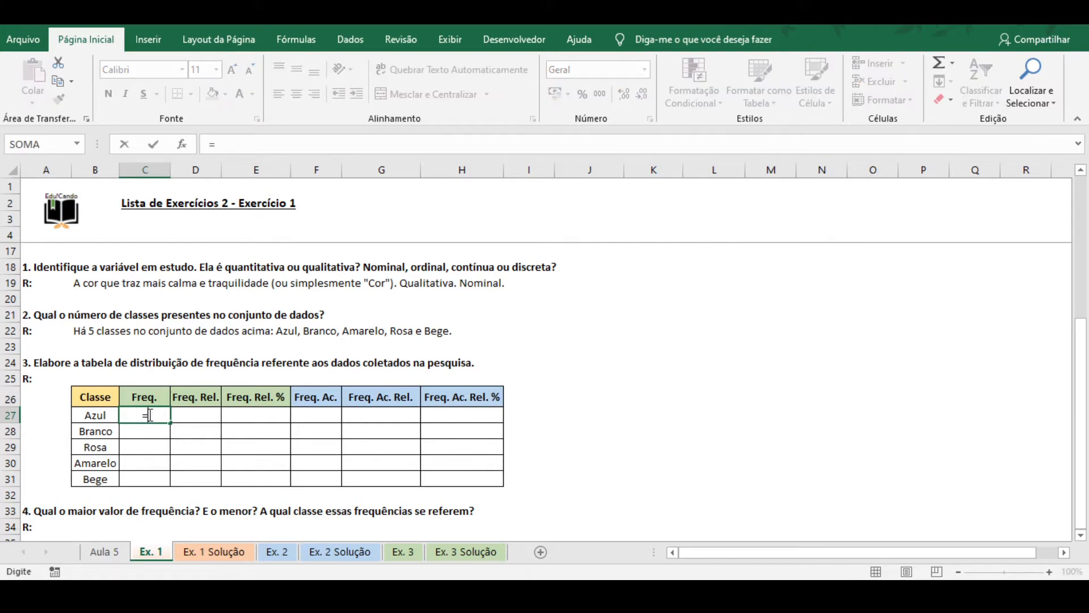
{"action": "key", "text": "BackSpace"}
{"action": "key", "text": "BackSpace"}
{"action": "type", "text": ".se("}
{"action": "scroll", "coordinate": [151, 414], "scroll_direction": "up", "scroll_amount": 4}
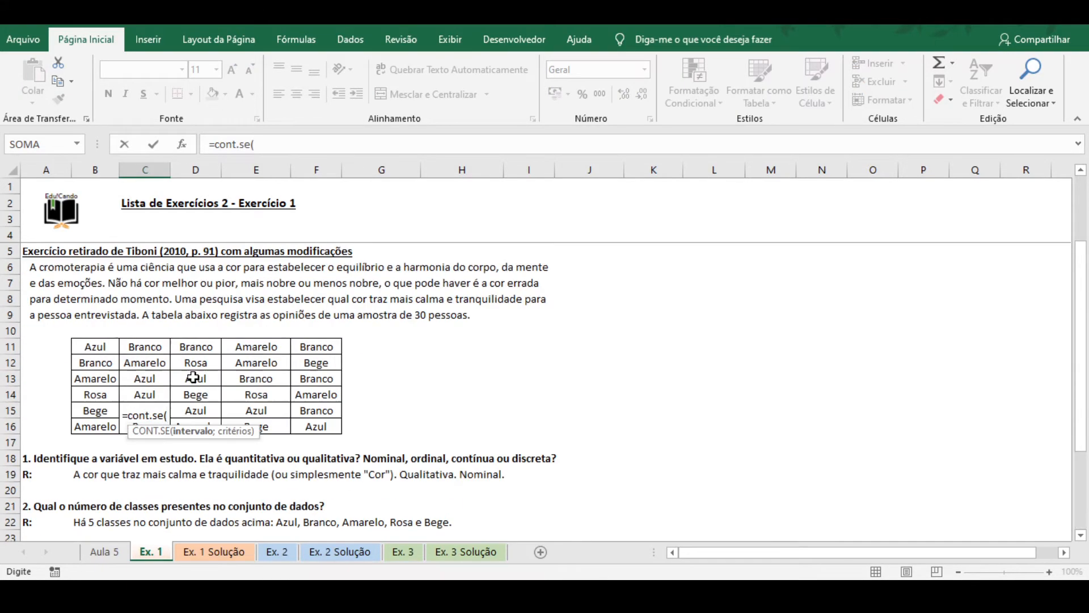
{"action": "left_click_drag", "start_coordinate": [95, 346], "coordinate": [327, 427]}
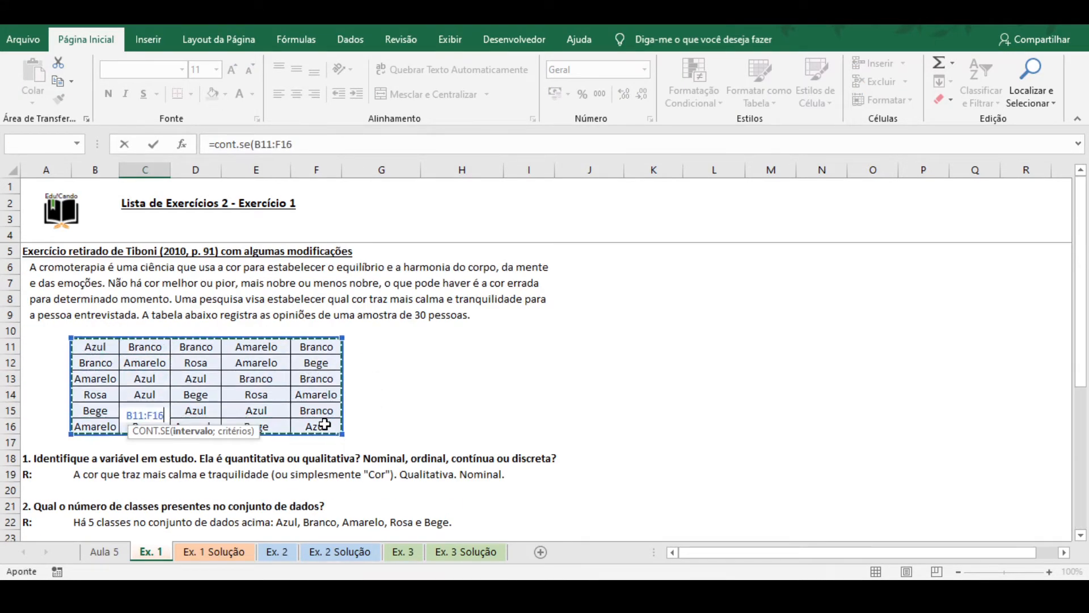
{"action": "scroll", "coordinate": [329, 432], "scroll_direction": "down", "scroll_amount": 4}
{"action": "type", "text": ";"}
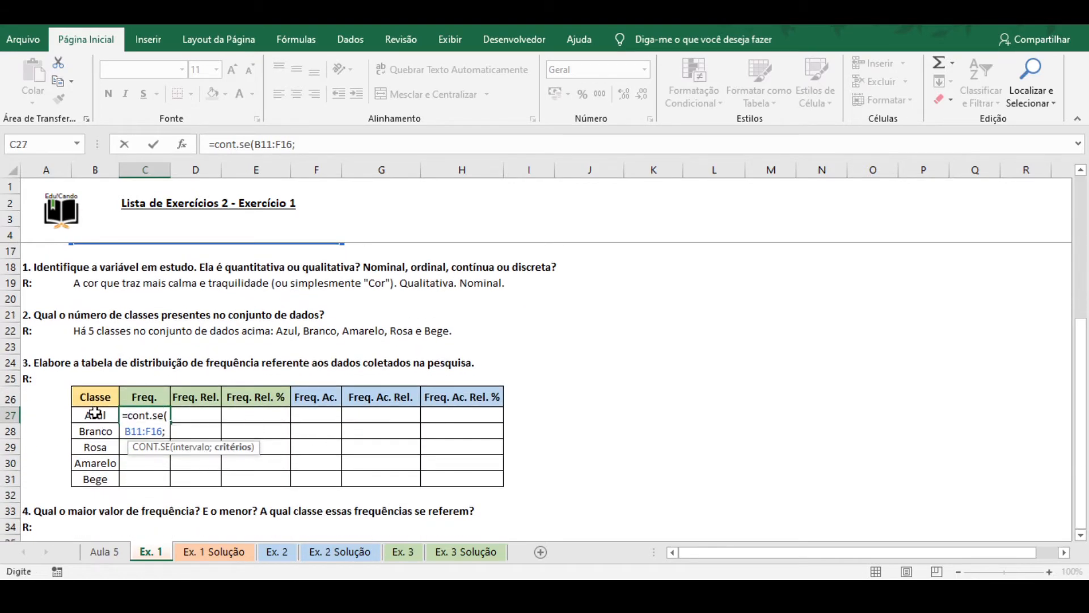
{"action": "left_click", "coordinate": [95, 410]}
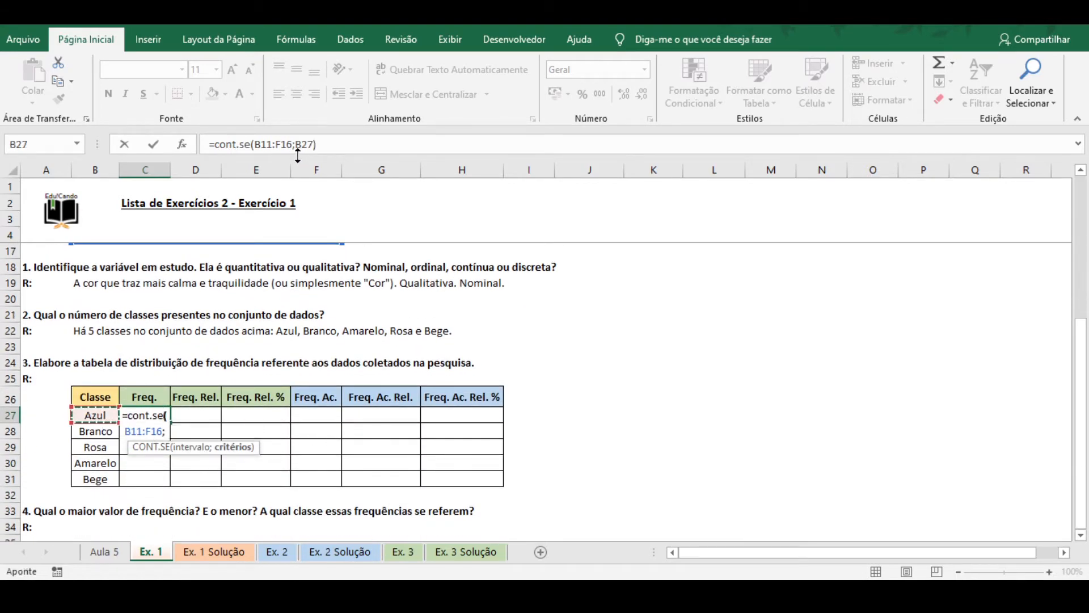
{"action": "type", "text": ")"}
{"action": "key", "text": "Return"}
Step: Make the data range in the C27 formula absolute, giving =CONT.SE($B$11:$F$16;B27)
{"action": "scroll", "coordinate": [170, 397], "scroll_direction": "up", "scroll_amount": 1}
{"action": "left_click", "coordinate": [151, 466]}
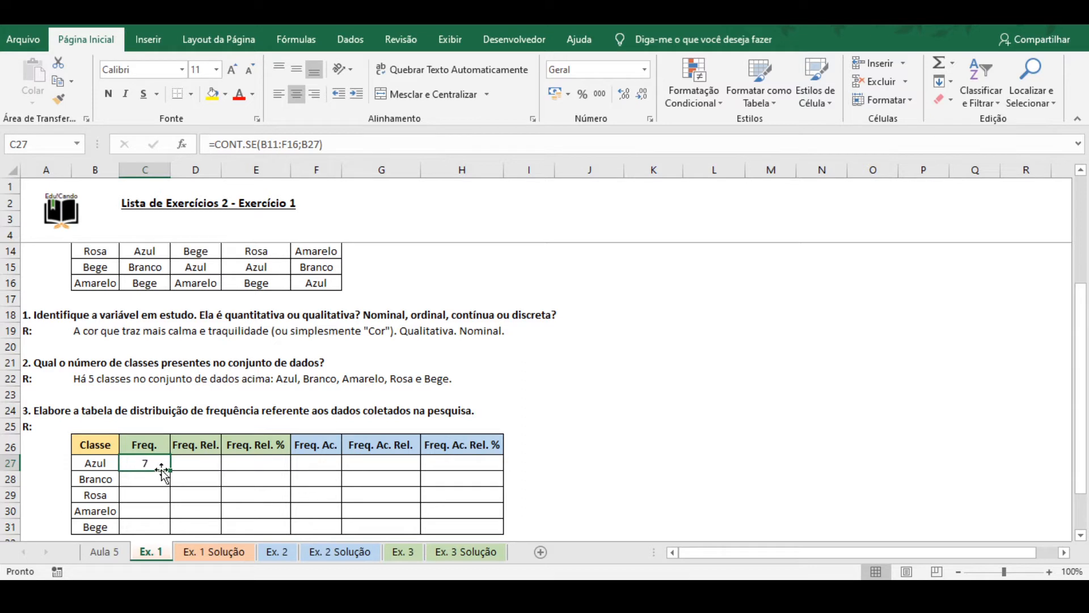
{"action": "left_click", "coordinate": [299, 144]}
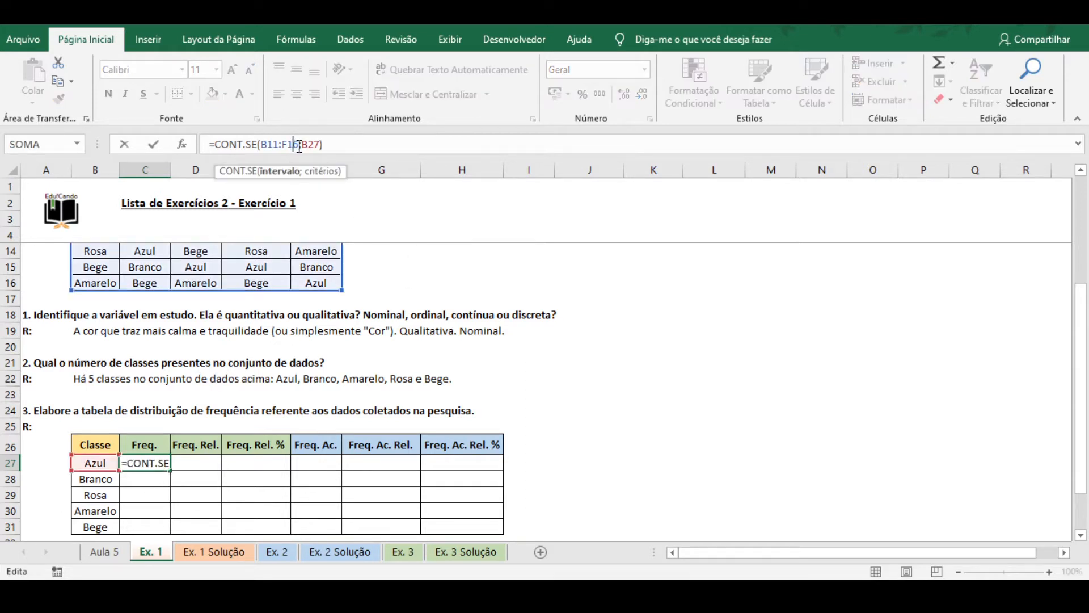
{"action": "left_click_drag", "start_coordinate": [299, 144], "coordinate": [261, 143]}
{"action": "key", "text": "F4"}
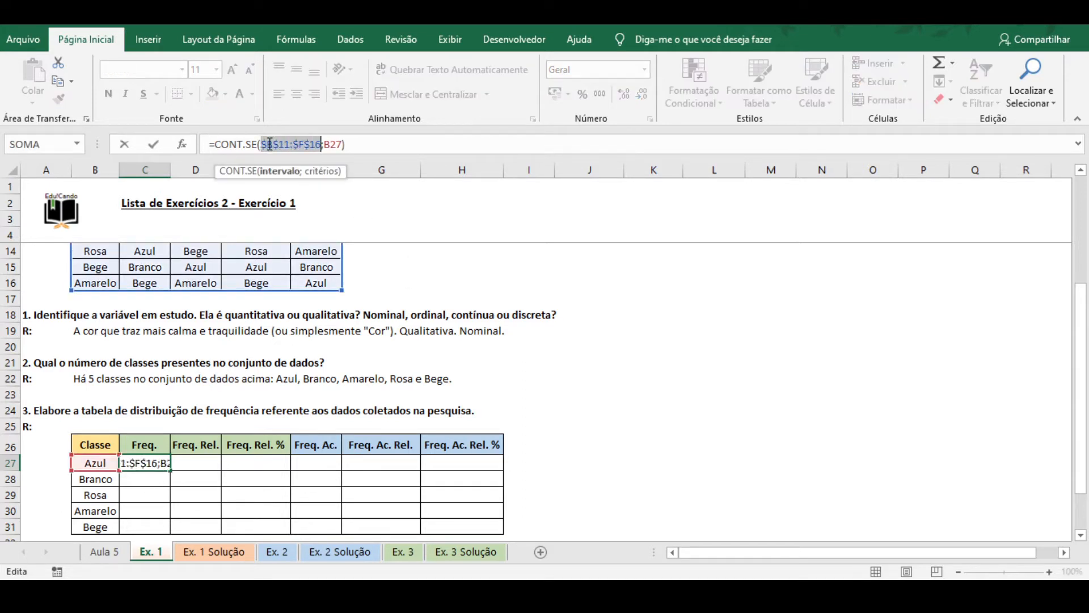
{"action": "key", "text": "Return"}
{"action": "key", "text": "Up"}
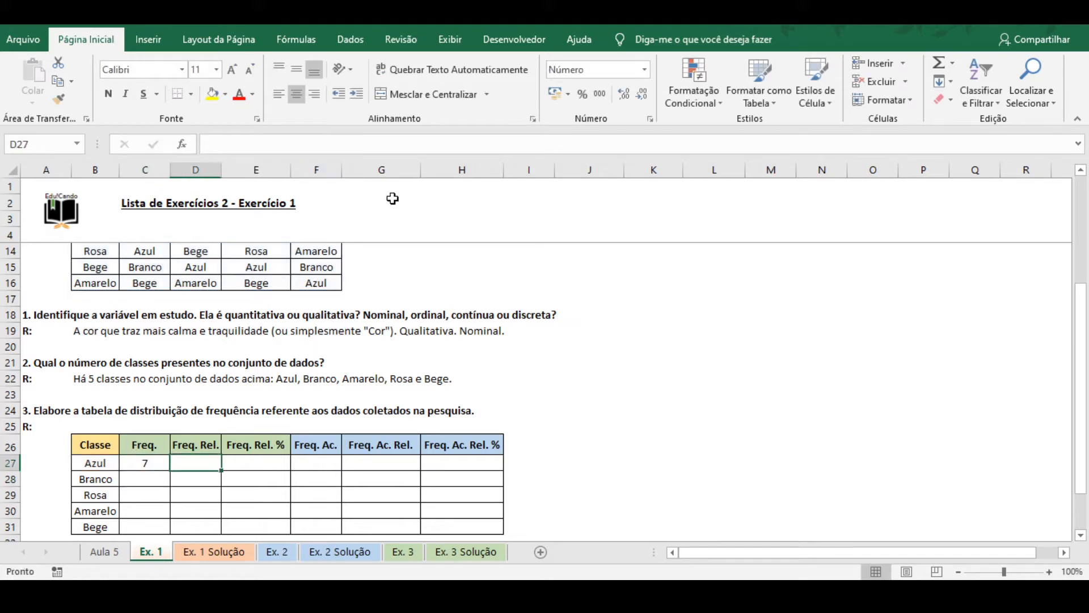
{"action": "left_click_drag", "start_coordinate": [321, 144], "coordinate": [267, 144]}
{"action": "key", "text": "Escape"}
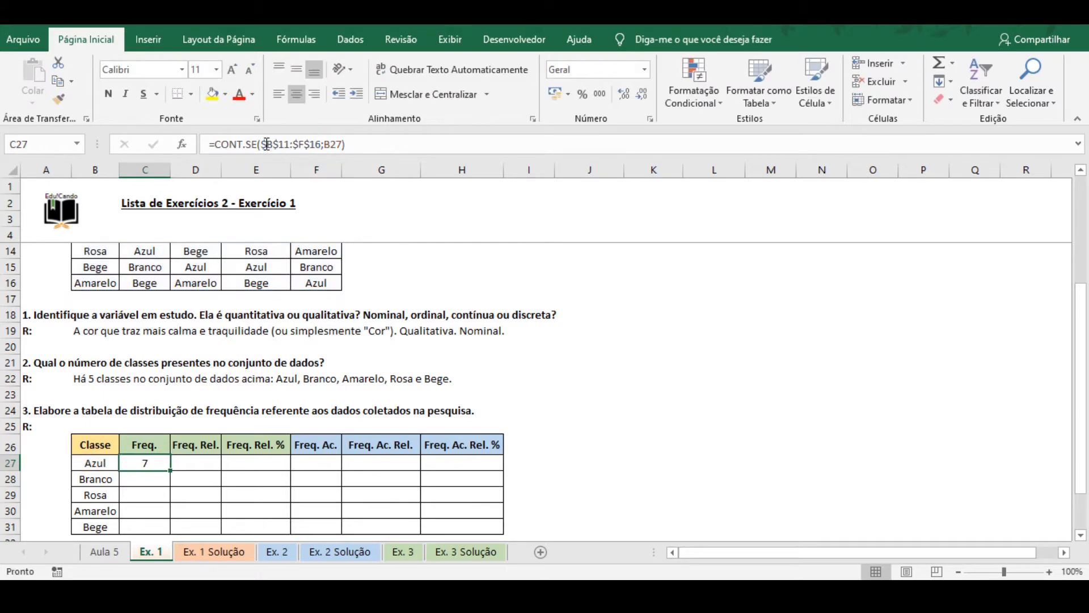
Step: Copy the C27 count formula down the Freq. column through C31
{"action": "key", "text": "Up"}
{"action": "key", "text": "Down"}
{"action": "key", "text": "ctrl+c"}
{"action": "key", "text": "Left"}
{"action": "key", "text": "ctrl+Down"}
{"action": "key", "text": "Right"}
{"action": "key", "text": "ctrl+shift+Up"}
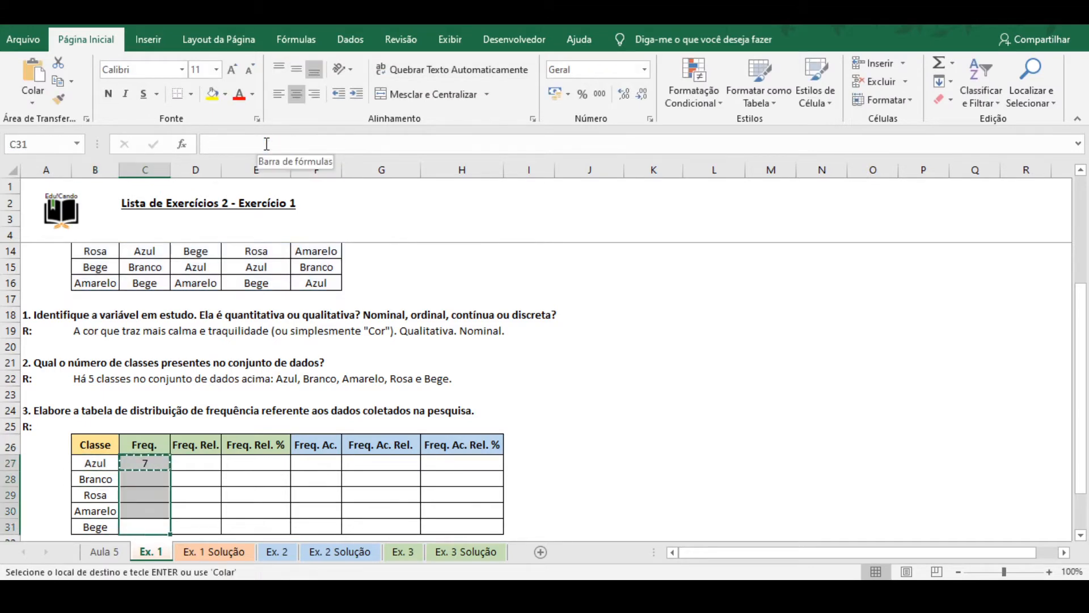
{"action": "key", "text": "ctrl+v"}
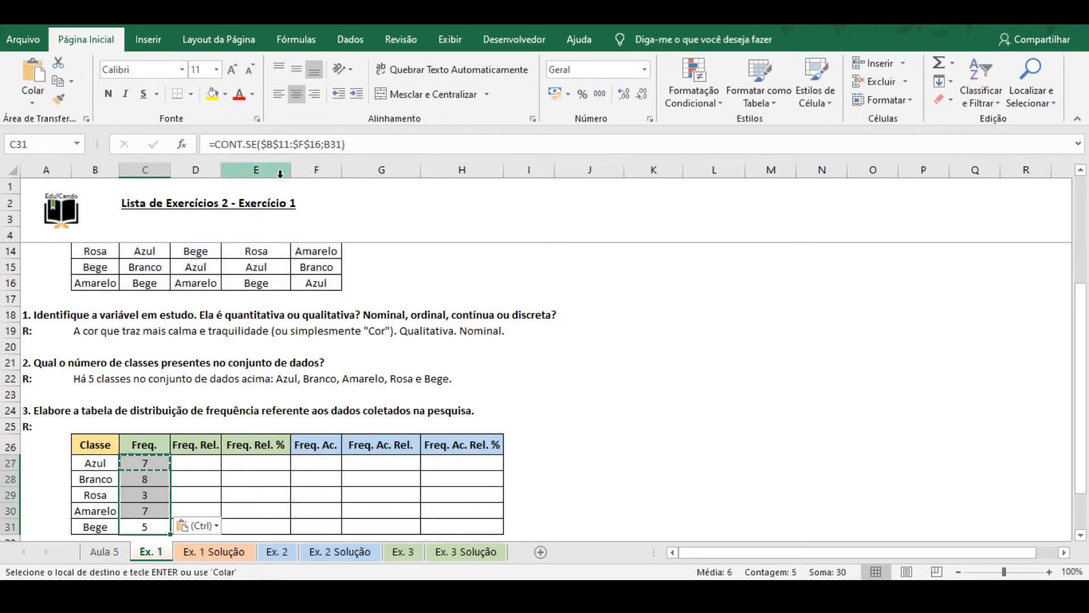
Step: Check the sum of the frequencies in C27:C31 against the sample size stated in the exercise text
{"action": "scroll", "coordinate": [222, 331], "scroll_direction": "down", "scroll_amount": 1}
{"action": "scroll", "coordinate": [221, 331], "scroll_direction": "up", "scroll_amount": 4}
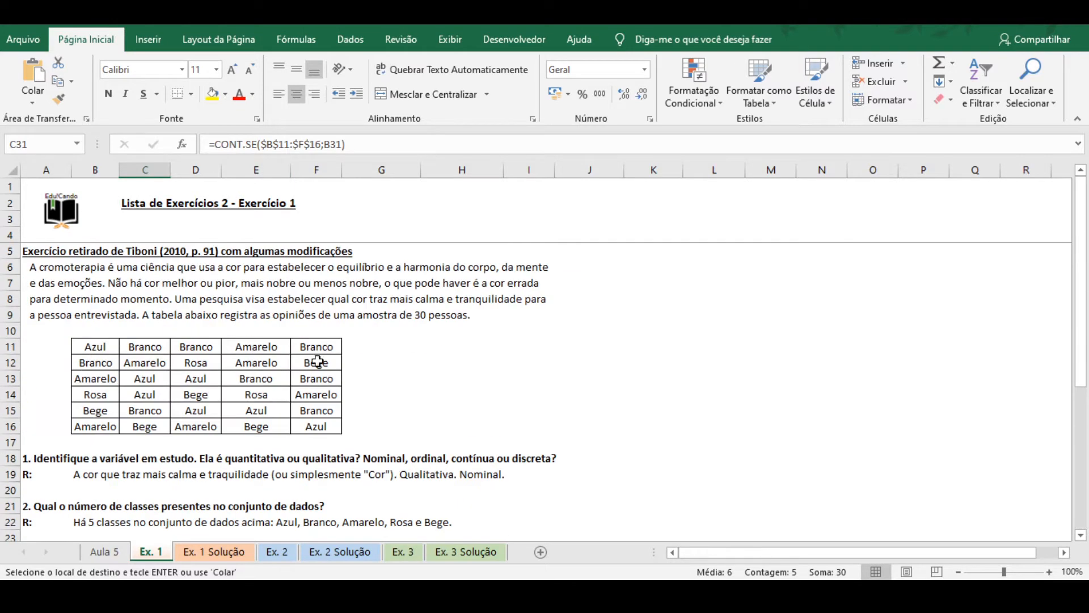
{"action": "scroll", "coordinate": [397, 309], "scroll_direction": "down", "scroll_amount": 4}
{"action": "scroll", "coordinate": [374, 301], "scroll_direction": "down", "scroll_amount": 1}
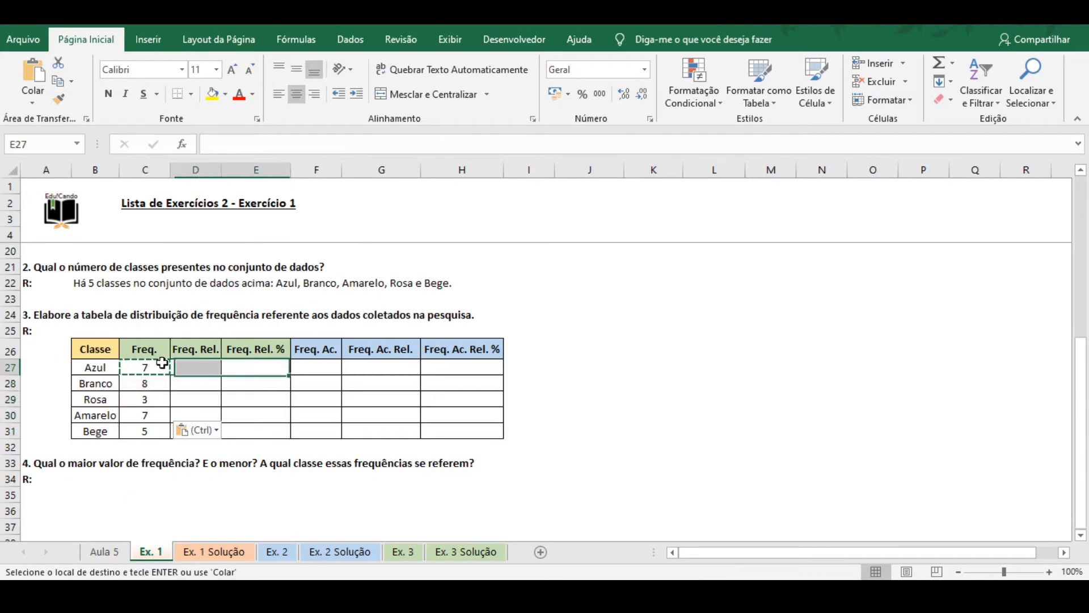
{"action": "left_click_drag", "start_coordinate": [146, 368], "coordinate": [147, 432]}
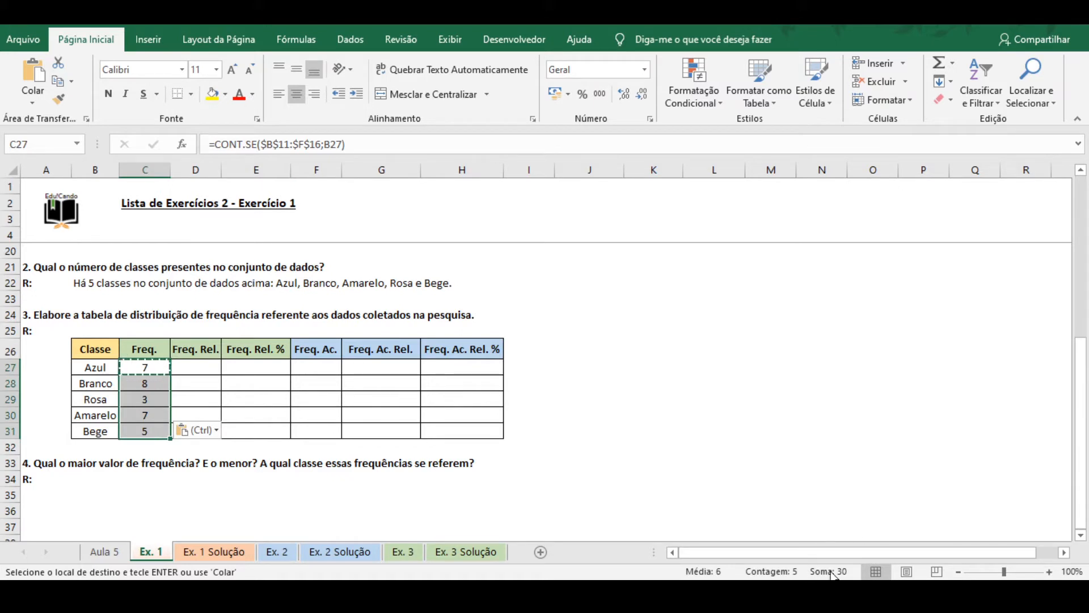
{"action": "key", "text": "Escape"}
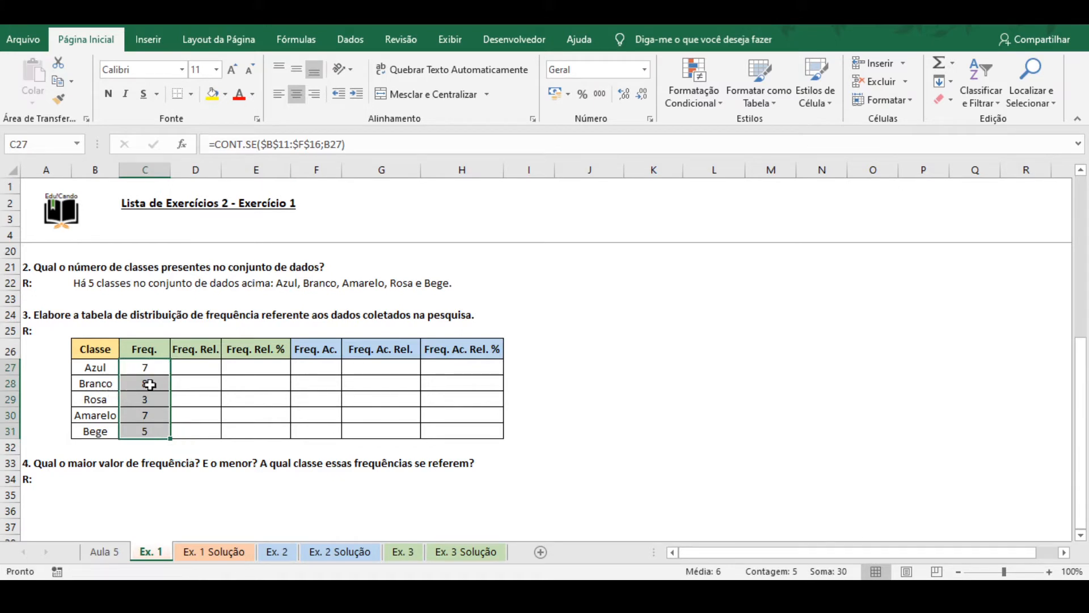
Step: Calculate the Azul relative frequency in D27 with the formula =C27/30
{"action": "left_click", "coordinate": [202, 366]}
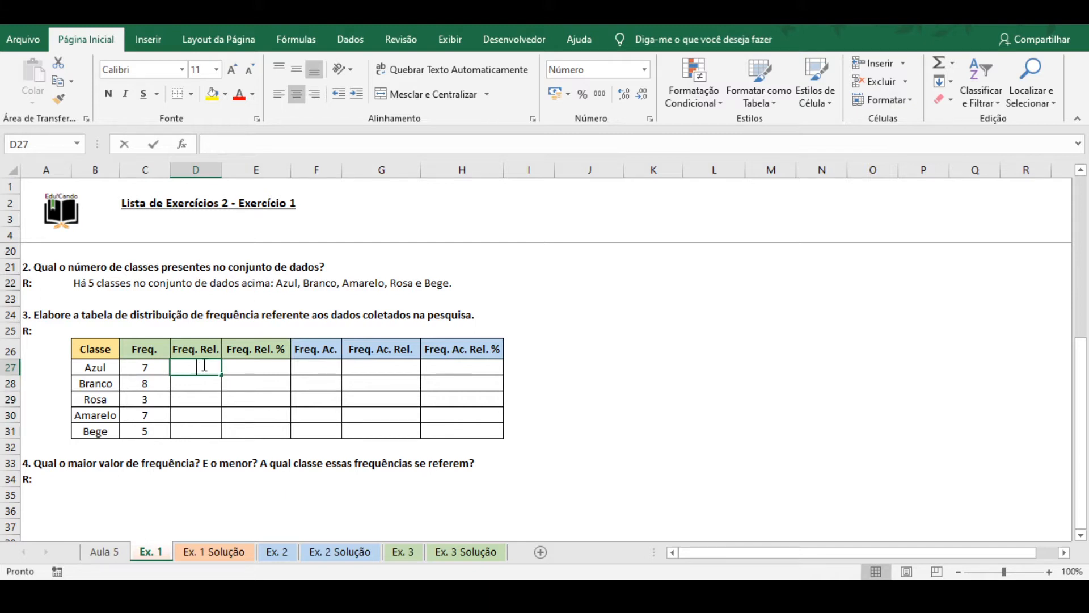
{"action": "type", "text": "=som"}
{"action": "key", "text": "BackSpace"}
{"action": "key", "text": "BackSpace"}
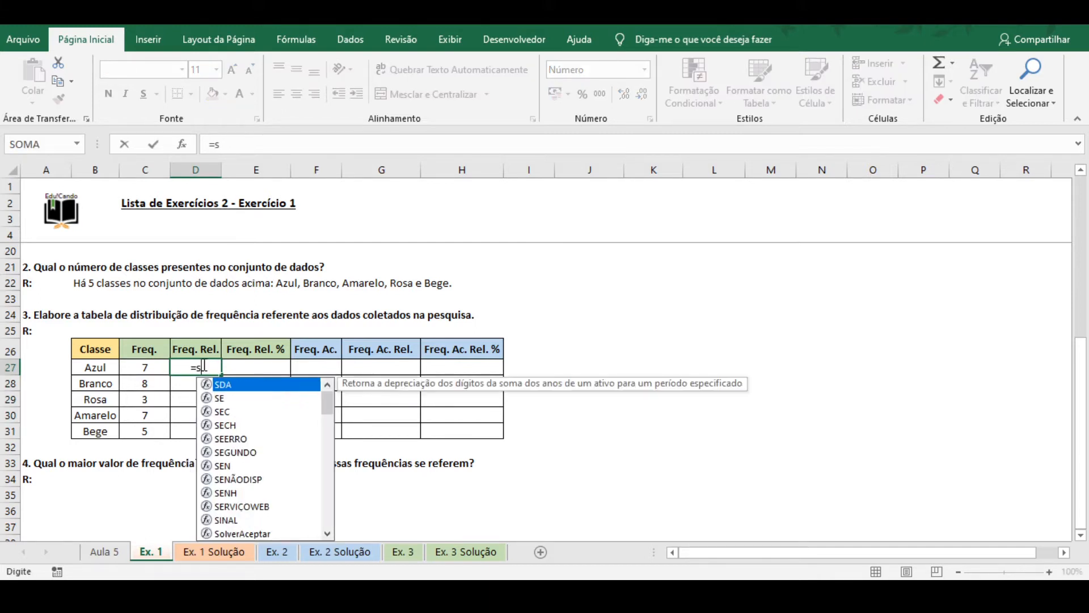
{"action": "key", "text": "BackSpace"}
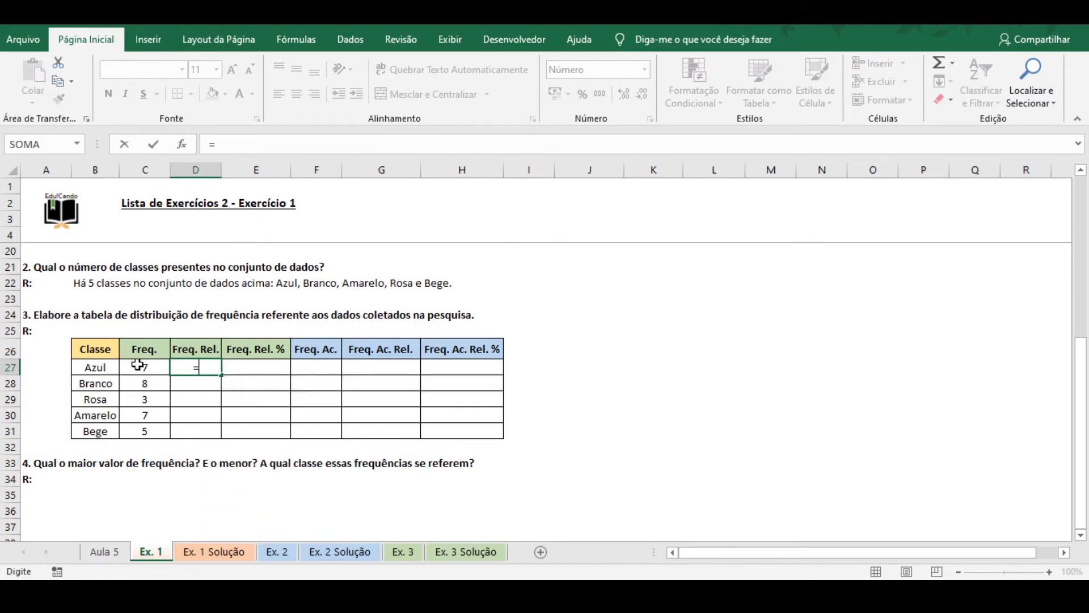
{"action": "left_click", "coordinate": [142, 367]}
{"action": "type", "text": "/30"}
{"action": "key", "text": "Return"}
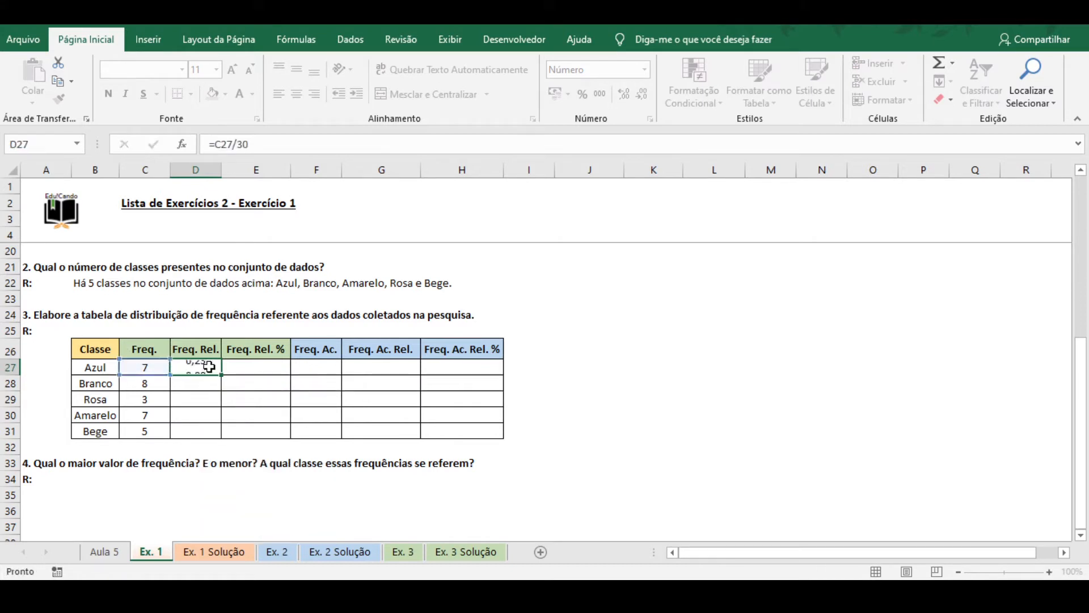
Step: Copy the D27 relative frequency formula down the Freq. Rel. column through D31
{"action": "left_click", "coordinate": [210, 367]}
{"action": "key", "text": "ctrl+c"}
{"action": "key", "text": "Left"}
{"action": "key", "text": "ctrl+Down"}
{"action": "key", "text": "Right"}
{"action": "key", "text": "ctrl+shift+Up"}
{"action": "key", "text": "ctrl+v"}
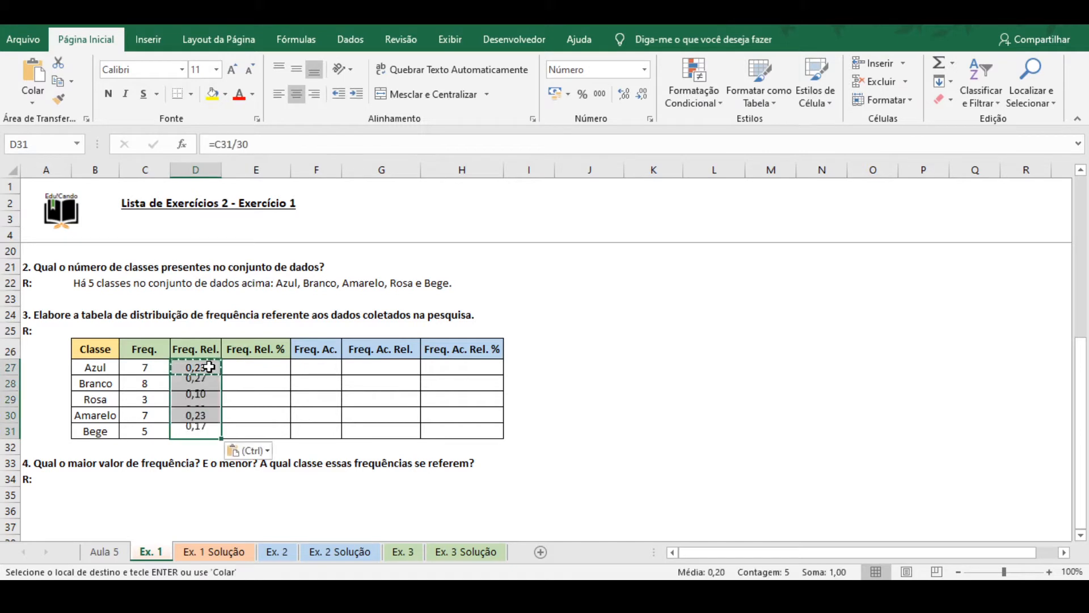
{"action": "key", "text": "Escape"}
Step: Fill the Freq. Rel. % cells E27:E31 with references to the relative frequencies, starting with =D27 in E27
{"action": "key", "text": "Right"}
{"action": "key", "text": "Up"}
{"action": "key", "text": "Up"}
{"action": "key", "text": "Up"}
{"action": "key", "text": "Up"}
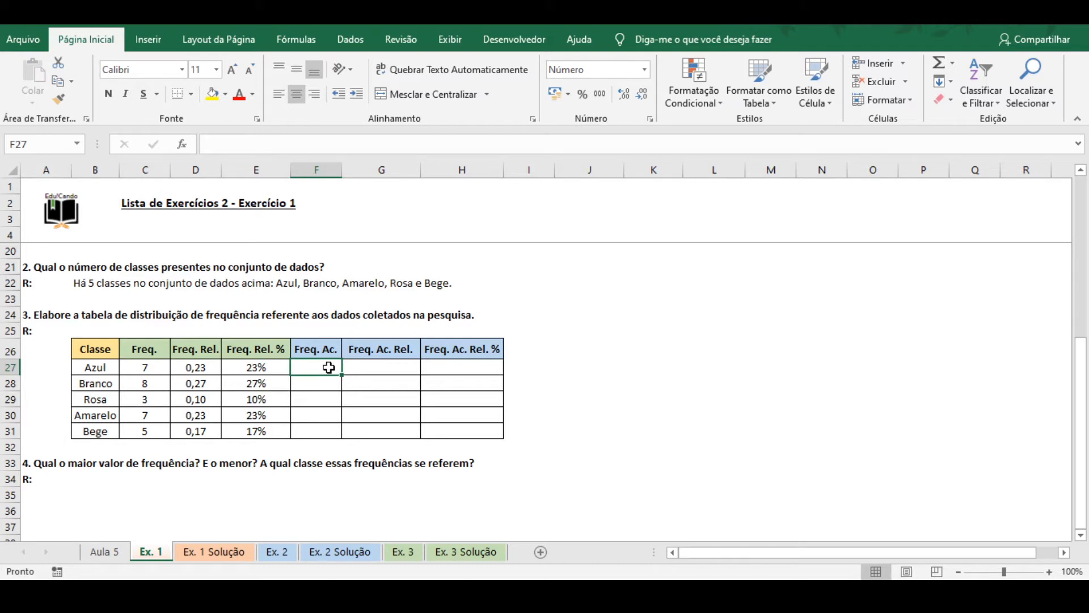
{"action": "type", "text": "=soma("}
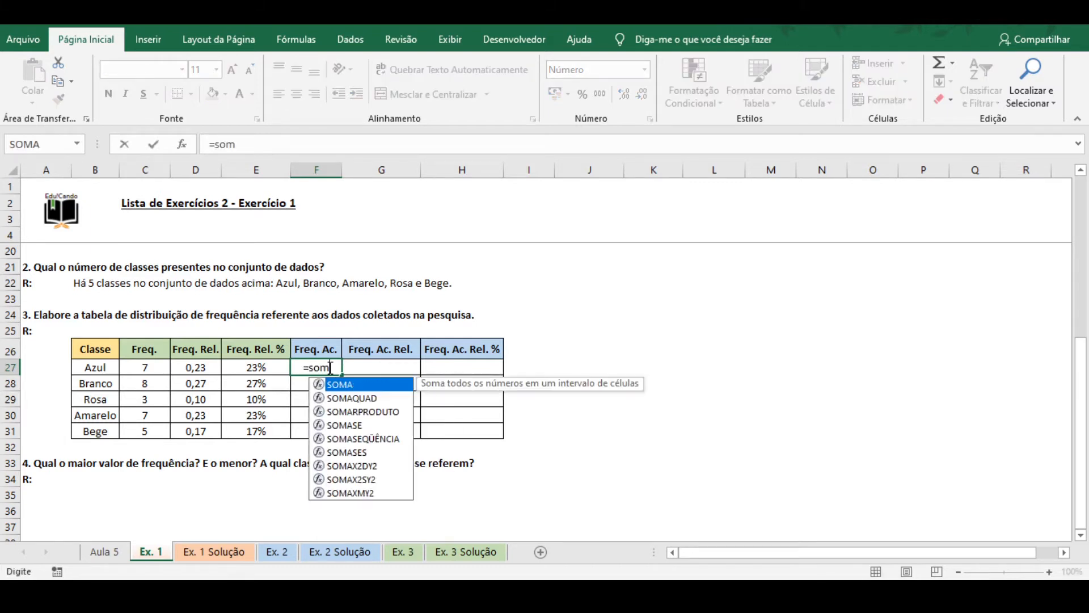
{"action": "left_click", "coordinate": [151, 368]}
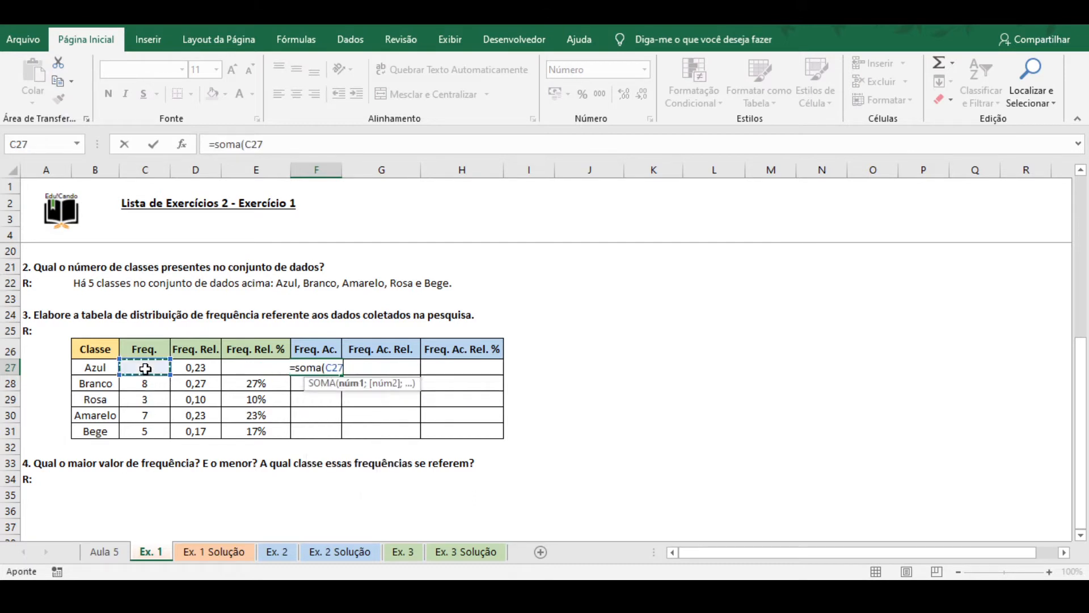
{"action": "key", "text": "F8"}
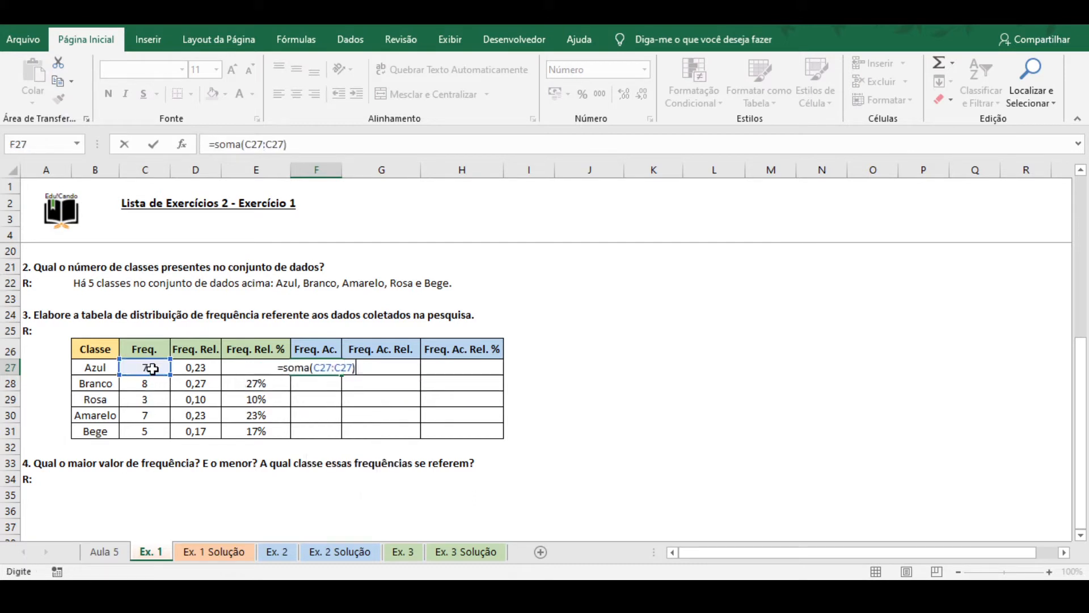
{"action": "type", "text": ")"}
{"action": "left_click", "coordinate": [253, 143]}
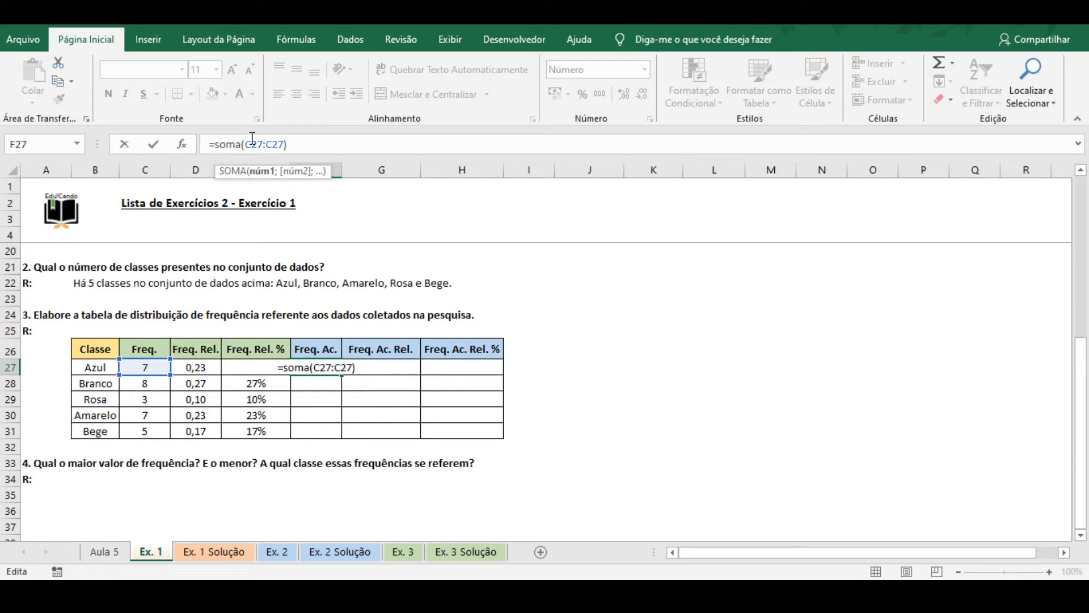
{"action": "key", "text": "F4"}
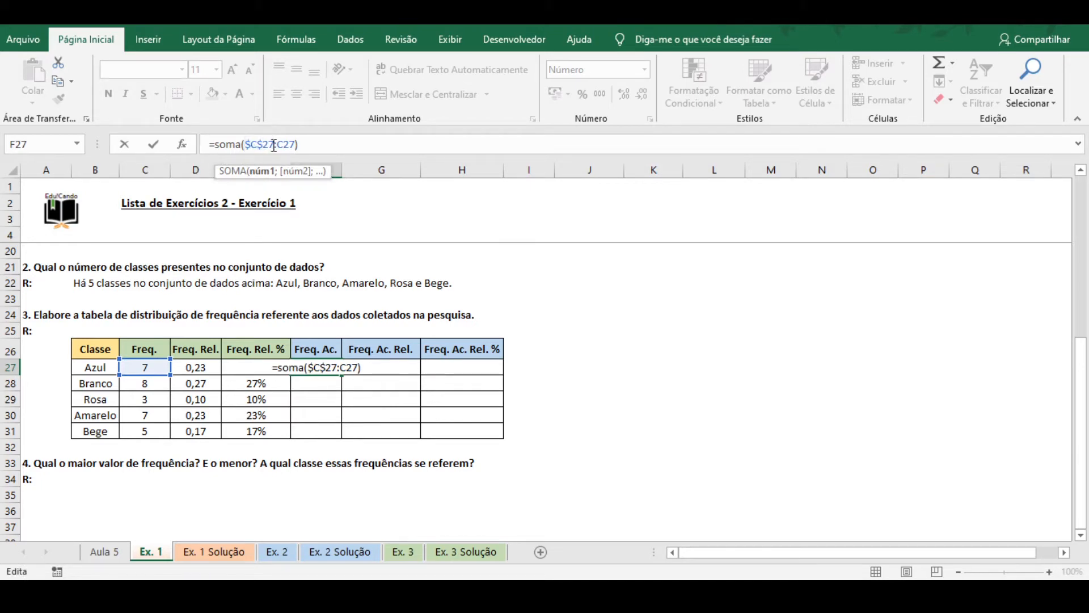
{"action": "left_click_drag", "start_coordinate": [274, 145], "coordinate": [299, 146]}
{"action": "key", "text": "Escape"}
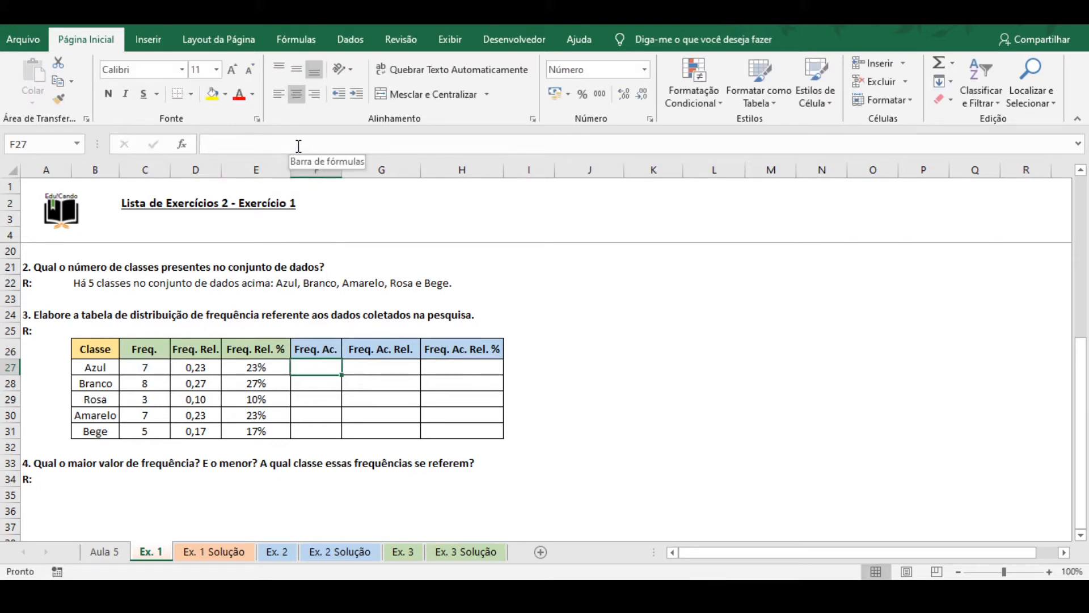
Step: Calculate the Azul accumulated frequency in F27 with =SOMA($C$27:C27), making only the first reference absolute
{"action": "type", "text": "=soma("}
{"action": "key", "text": "Left"}
{"action": "key", "text": "Left"}
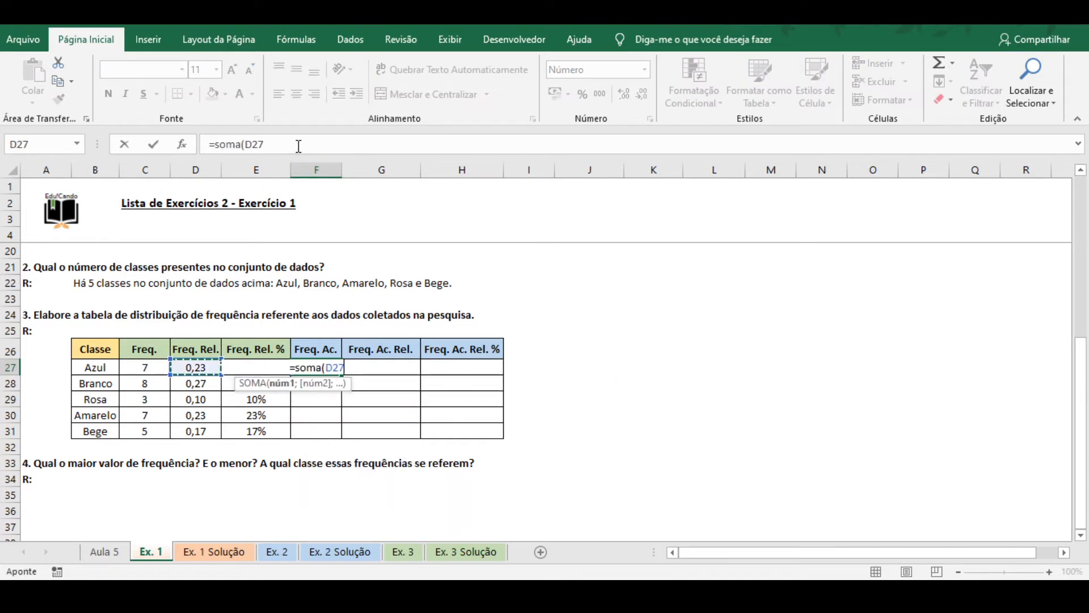
{"action": "key", "text": "Left"}
{"action": "type", "text": ":)"}
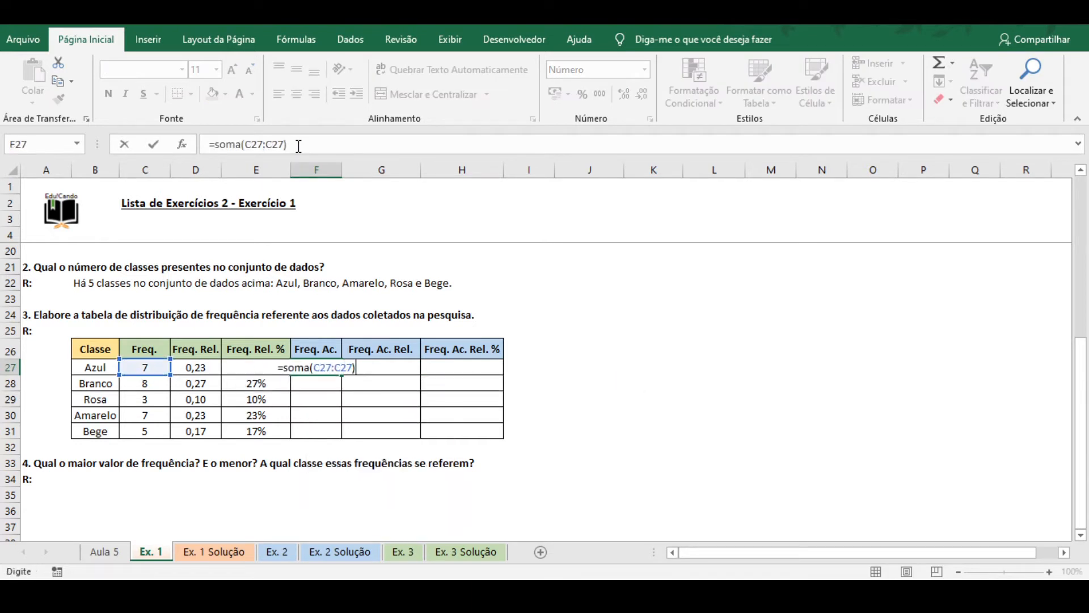
{"action": "left_click_drag", "start_coordinate": [263, 146], "coordinate": [248, 146]}
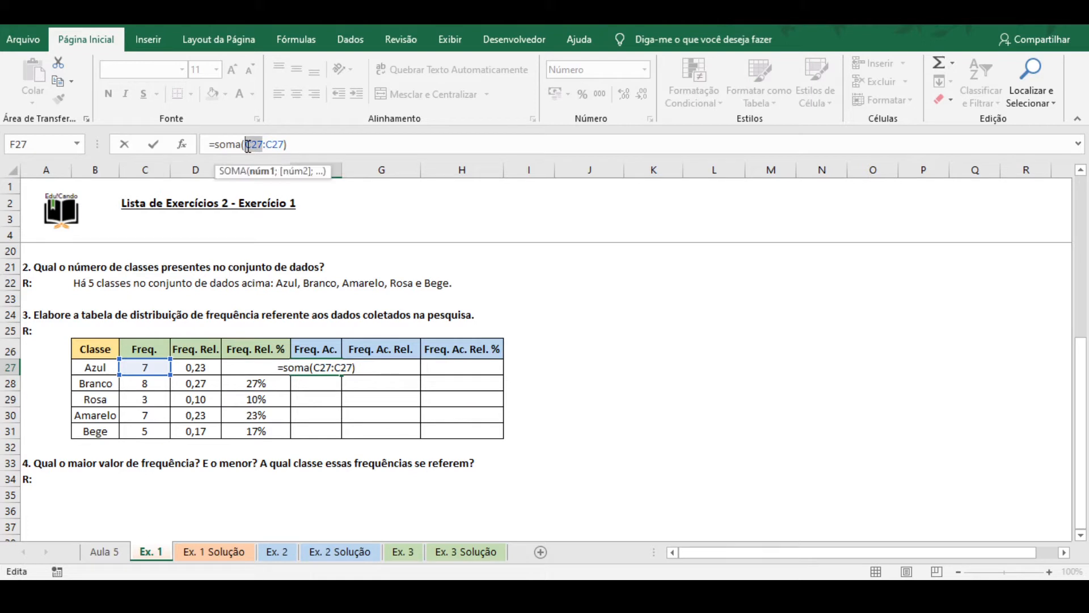
{"action": "key", "text": "F4"}
{"action": "key", "text": "ctrl+Return"}
Step: Copy the F27 accumulated sum down the Freq. Ac. column through F31 and review the copied formulas
{"action": "key", "text": "ctrl+c"}
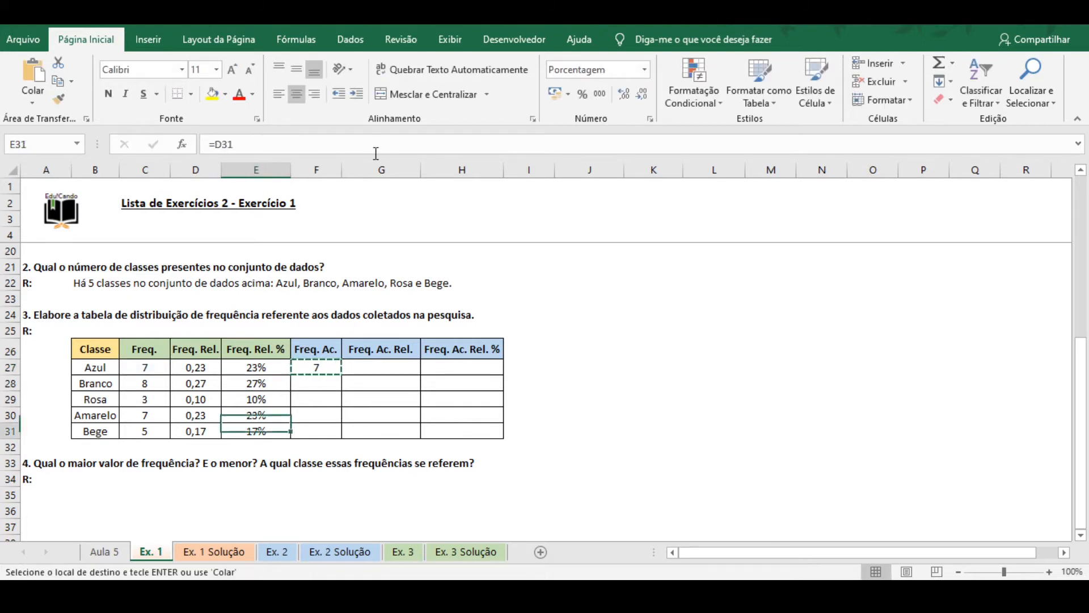
{"action": "key", "text": "Right"}
{"action": "key", "text": "ctrl+shift+Up"}
{"action": "key", "text": "ctrl+v"}
{"action": "key", "text": "Escape"}
{"action": "key", "text": "Up"}
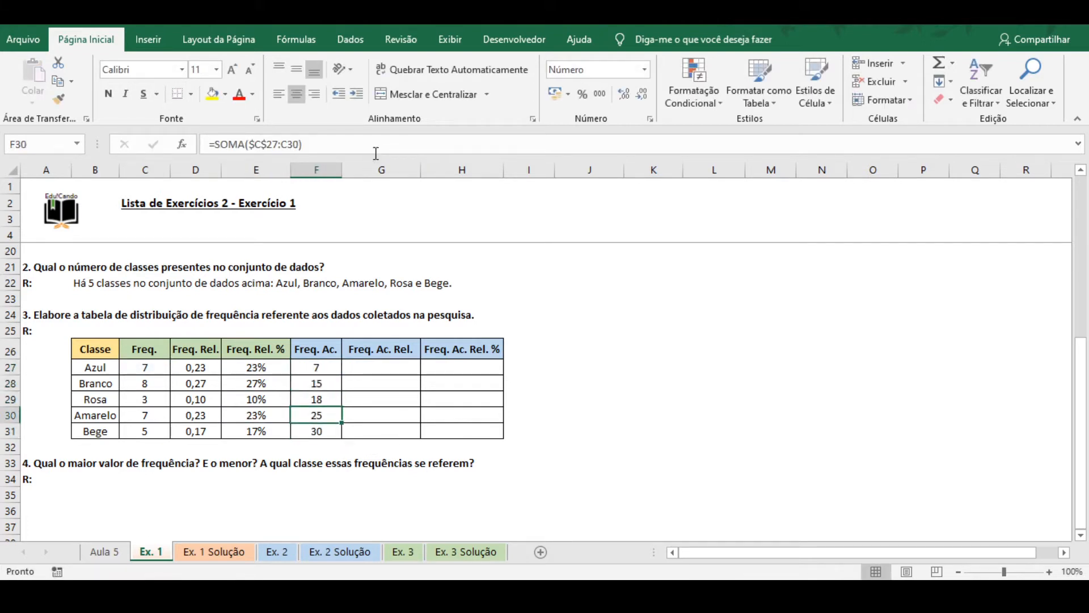
{"action": "key", "text": "Up"}
{"action": "key", "text": "Down"}
{"action": "key", "text": "Down"}
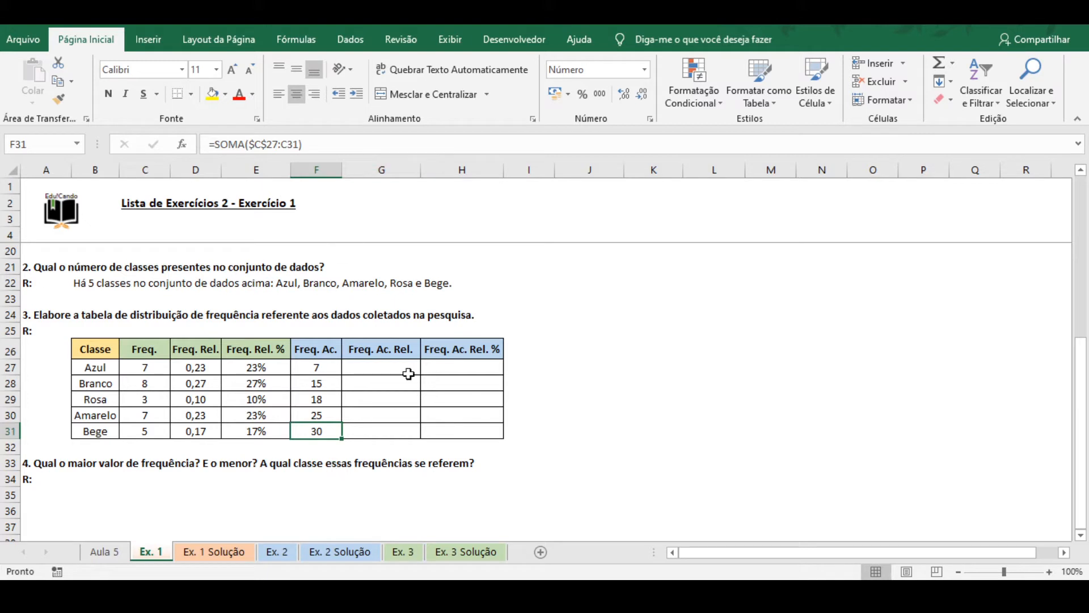
Step: Calculate the Azul accumulated relative frequency in G27 with the formula =F27/30
{"action": "left_click", "coordinate": [424, 363]}
{"action": "key", "text": "Left"}
{"action": "type", "text": "="}
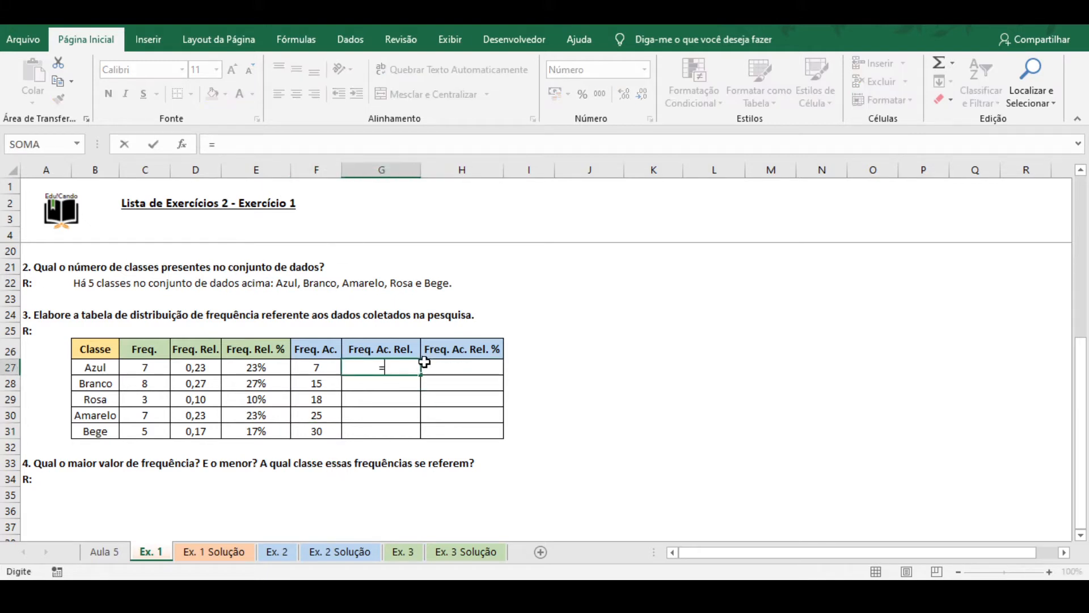
{"action": "key", "text": "Left"}
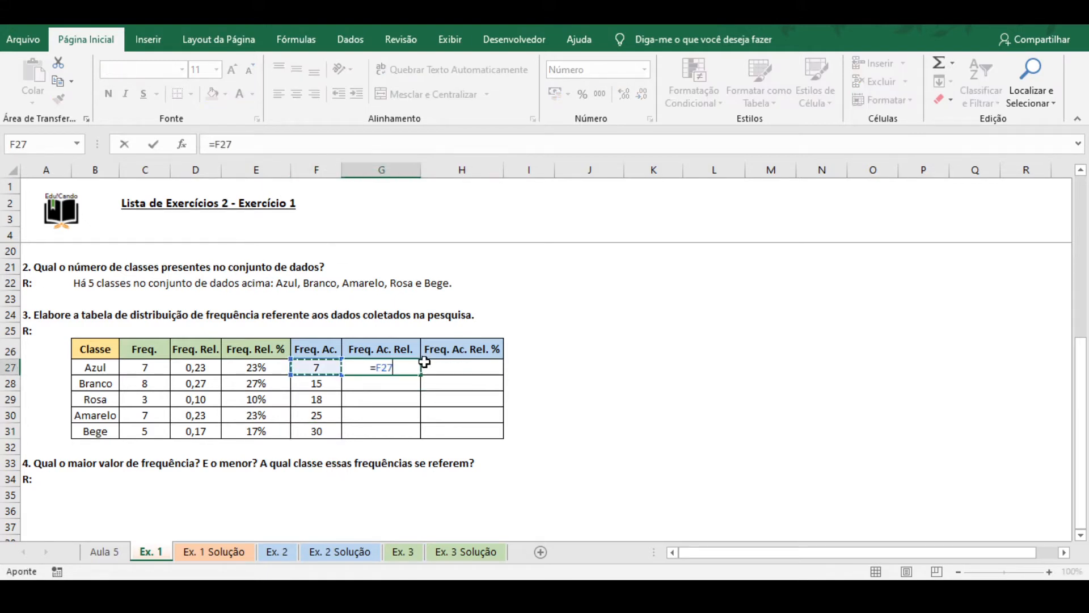
{"action": "type", "text": "/30"}
{"action": "key", "text": "Return"}
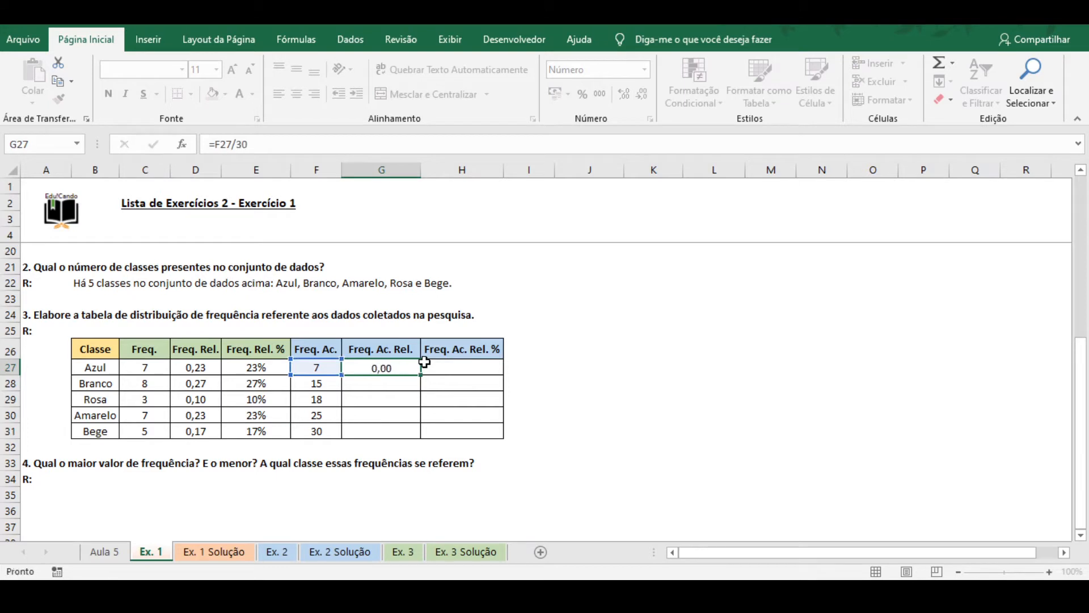
Step: Copy the G27 formula down the Freq. Ac. Rel. column through G31
{"action": "key", "text": "Up"}
{"action": "key", "text": "ctrl+c"}
{"action": "key", "text": "shift+Down"}
{"action": "key", "text": "shift+Down"}
{"action": "key", "text": "shift+Down"}
{"action": "key", "text": "shift+Down"}
{"action": "key", "text": "ctrl+v"}
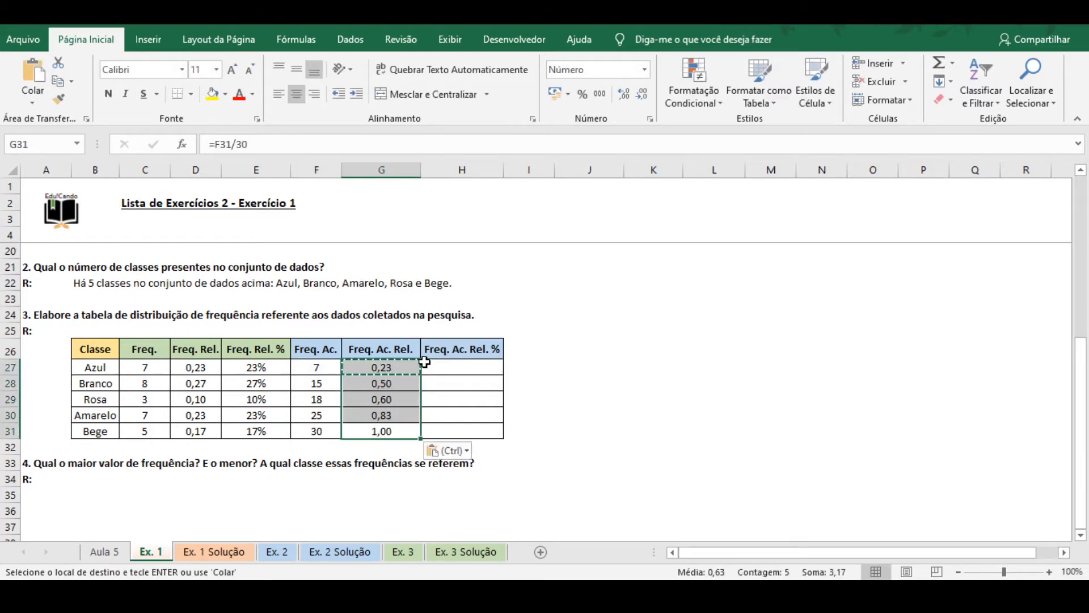
Step: Reference the Azul accumulated relative frequency in the Freq. Ac. Rel. % cell H27 with =G27
{"action": "key", "text": "Right"}
{"action": "key", "text": "Escape"}
{"action": "type", "text": "="}
{"action": "key", "text": "Left"}
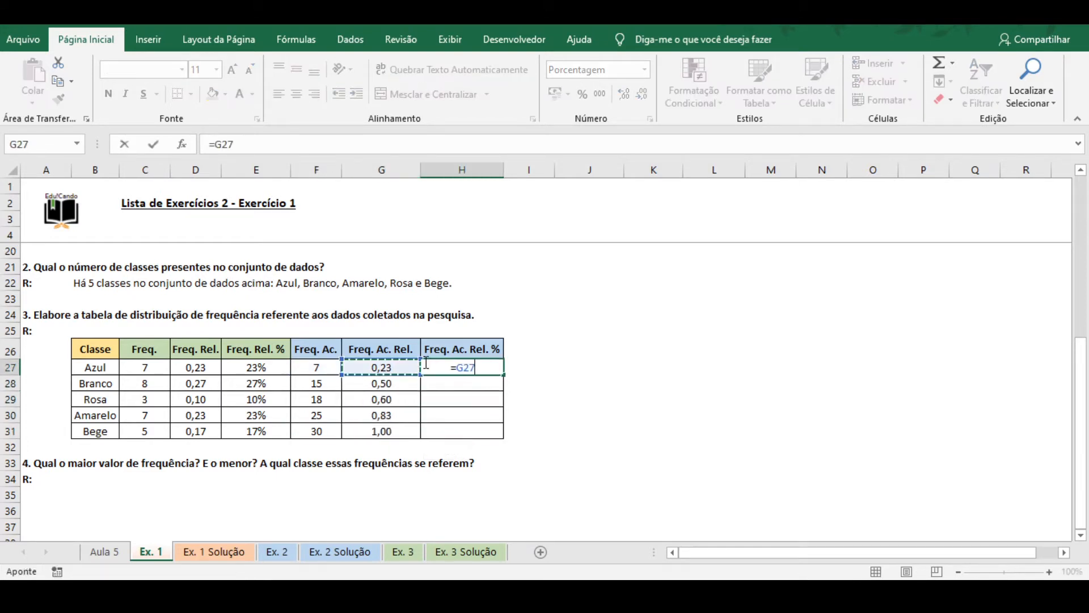
{"action": "key", "text": "Return"}
{"action": "key", "text": "Up"}
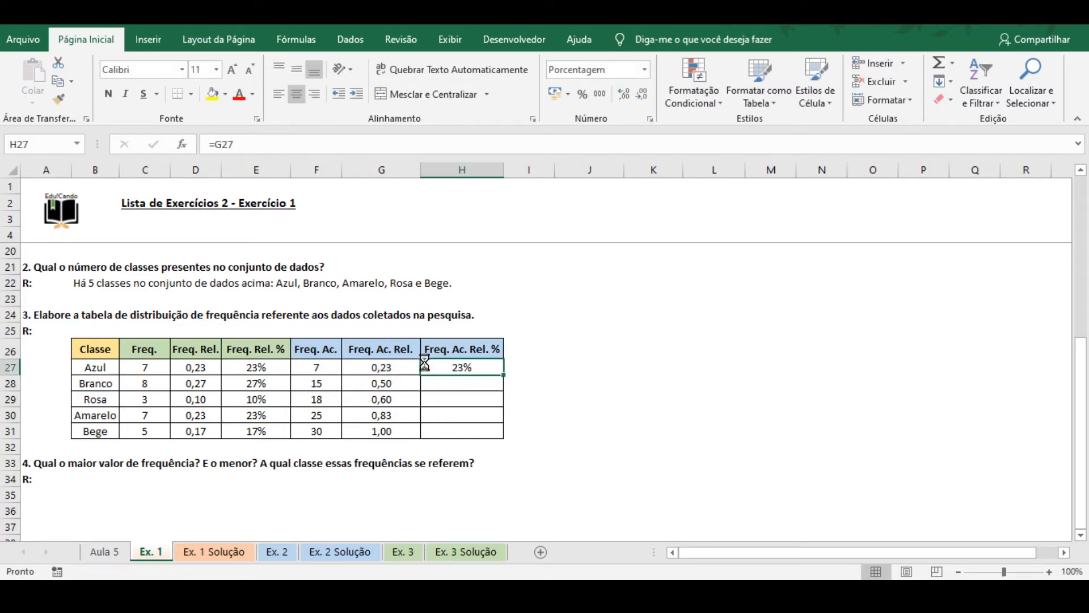
Step: Copy the H27 formula down the Freq. Ac. Rel. % column through H31
{"action": "key", "text": "ctrl+c"}
{"action": "key", "text": "shift+Down"}
{"action": "key", "text": "shift+Down"}
{"action": "key", "text": "shift+Down"}
{"action": "key", "text": "shift+Down"}
{"action": "key", "text": "ctrl+v"}
{"action": "key", "text": "Escape"}
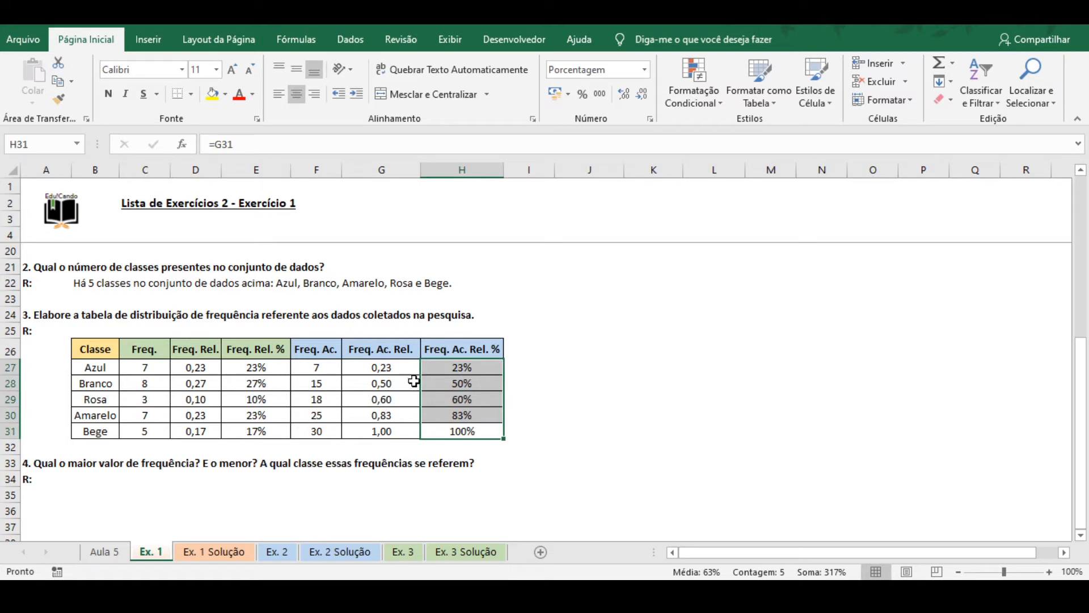
Step: Answer question 4 in B34 with "O maior valor de frequência encontrado é 27% - Branco." and left-align the cell
{"action": "left_click", "coordinate": [82, 481]}
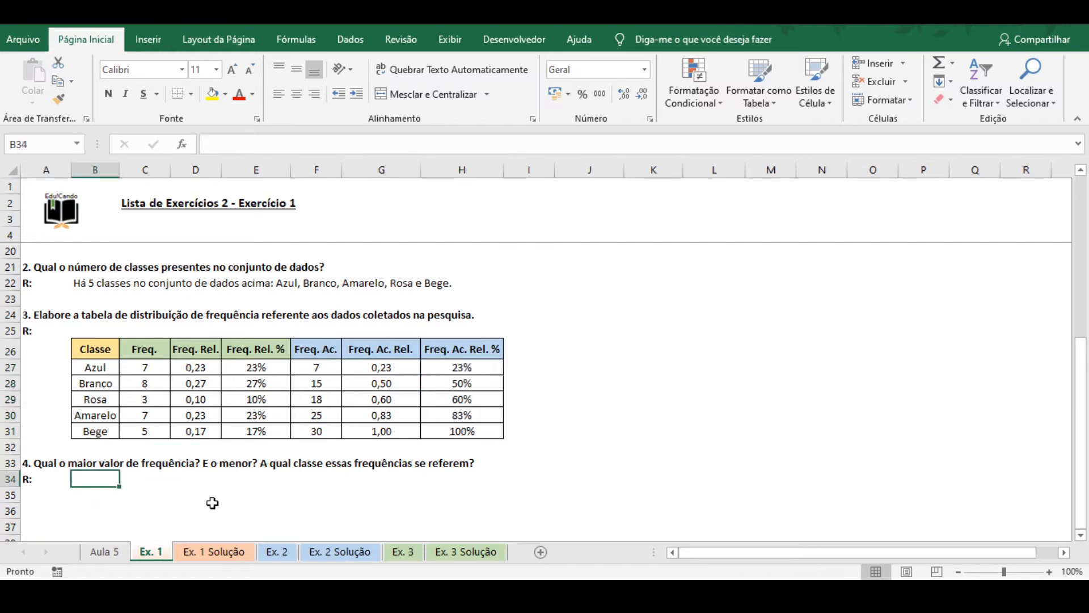
{"action": "type", "text": "O maior val"}
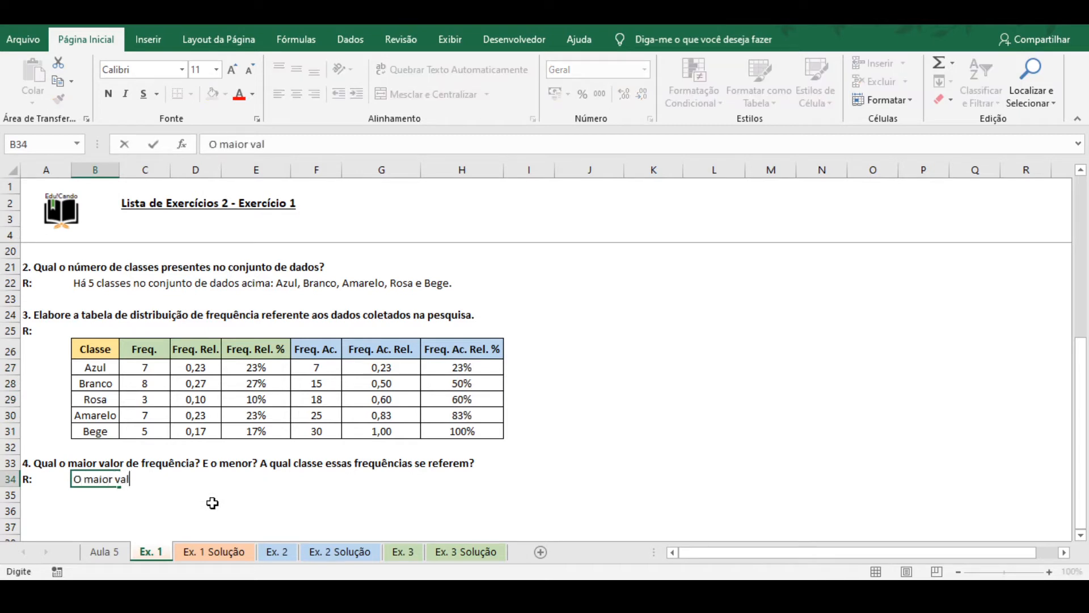
{"action": "type", "text": "or de frequência e"}
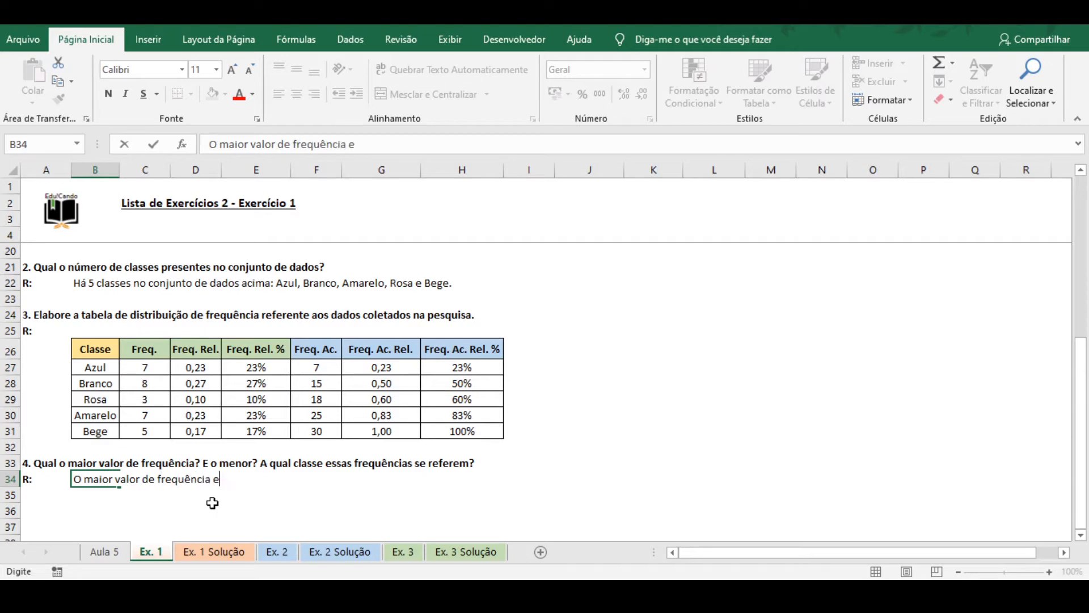
{"action": "type", "text": "ncontrado é 2"}
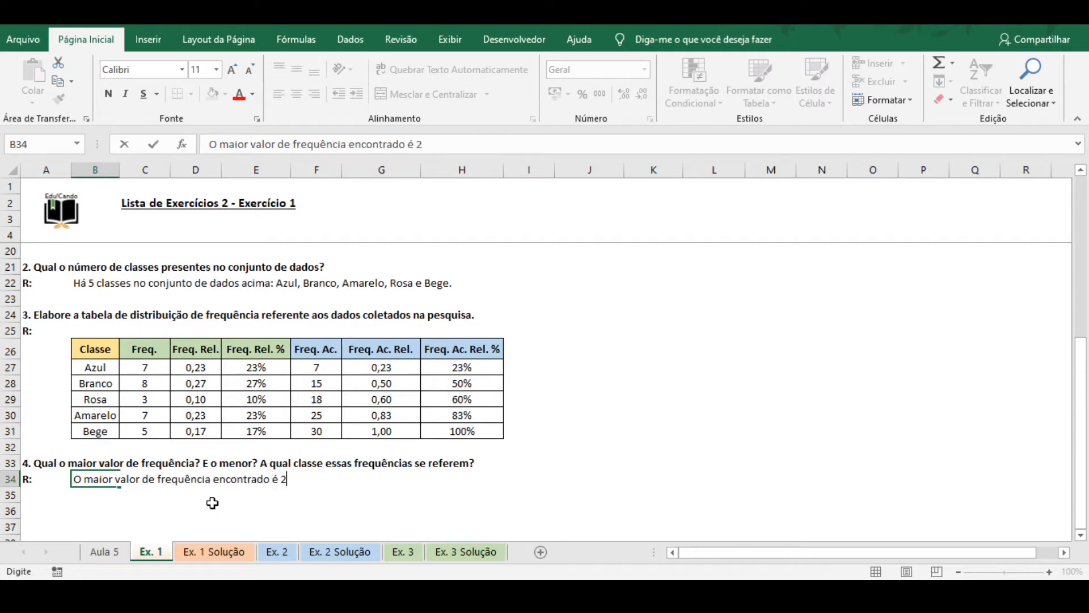
{"action": "type", "text": "7% - Branco."}
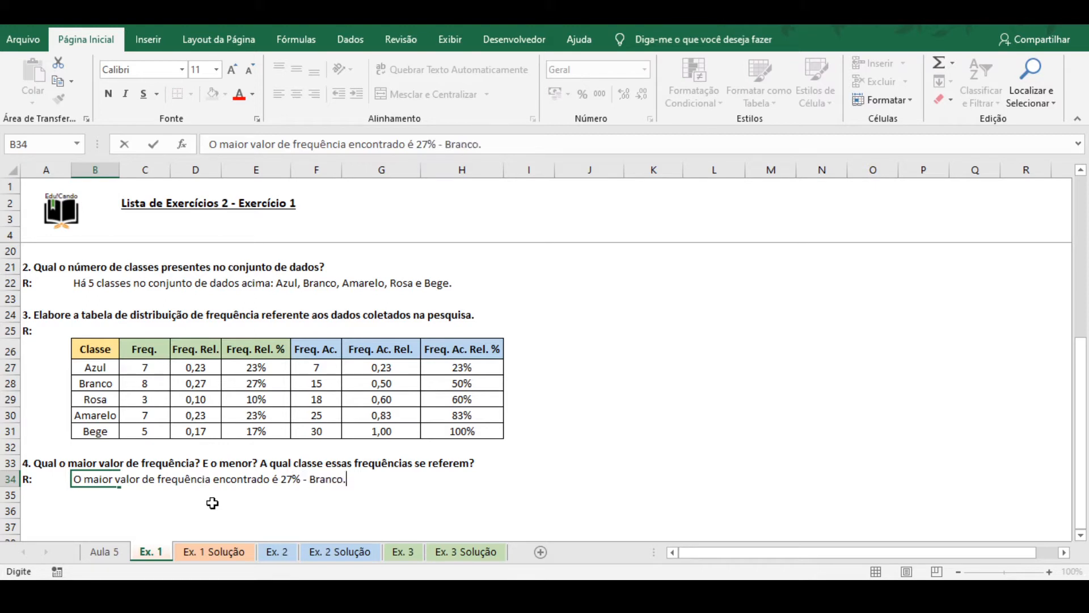
{"action": "key", "text": "Return"}
{"action": "key", "text": "Up"}
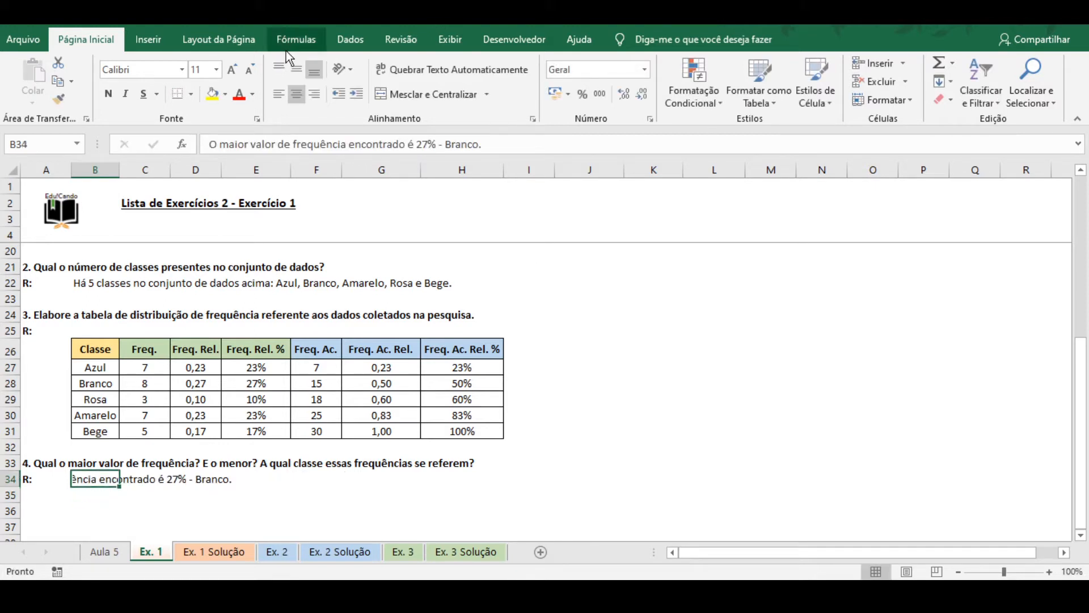
{"action": "left_click", "coordinate": [279, 94]}
Step: Add the lowest-frequency answer in B35: "O menor valor de frequência encontrado é 10% - Rosa."
{"action": "key", "text": "Down"}
{"action": "type", "text": "O menor valo"}
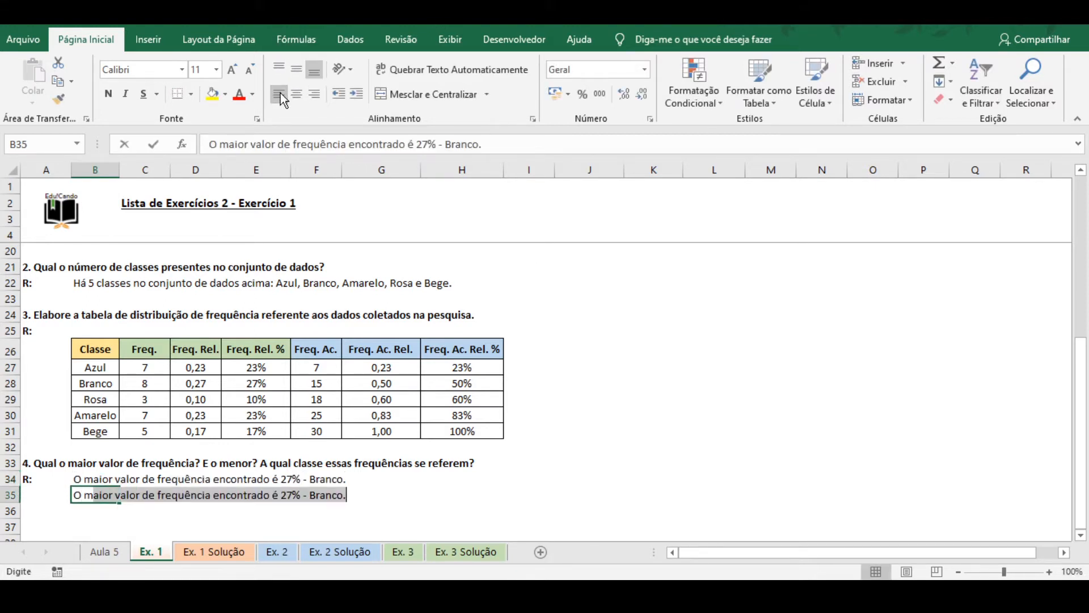
{"action": "type", "text": "r de frequ"}
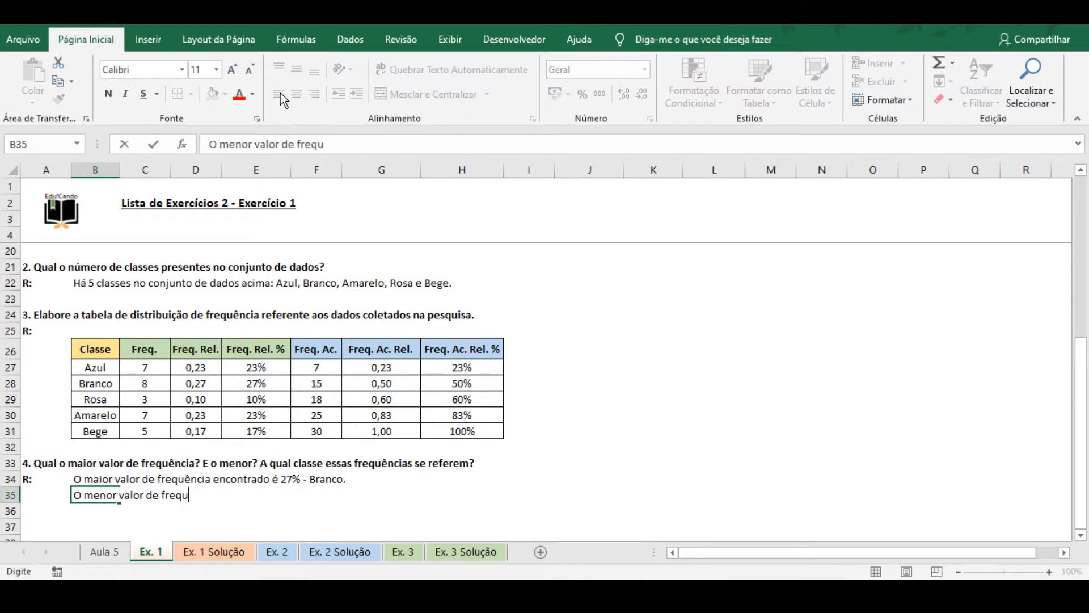
{"action": "type", "text": "ência enco"}
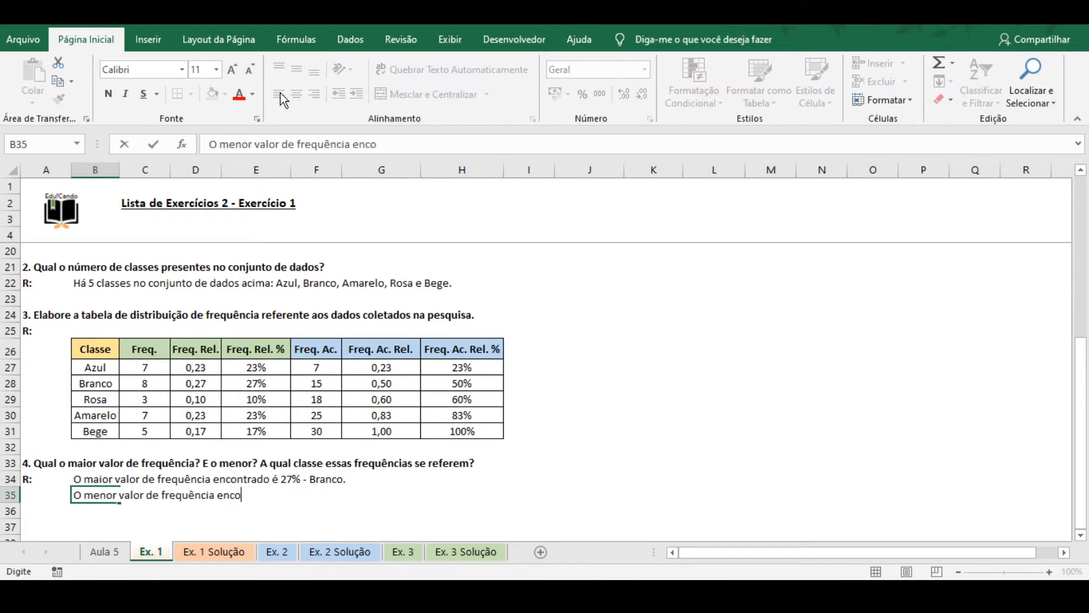
{"action": "type", "text": "ntrado é 10% - ROs"}
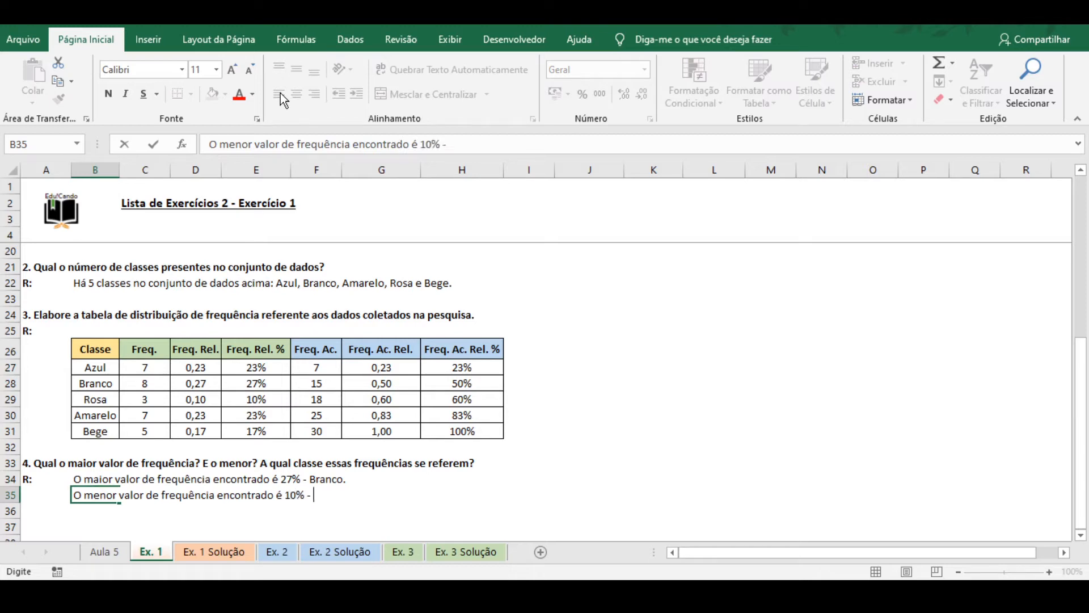
{"action": "key", "text": "BackSpace"}
{"action": "key", "text": "BackSpace"}
{"action": "type", "text": "osa."}
{"action": "key", "text": "Return"}
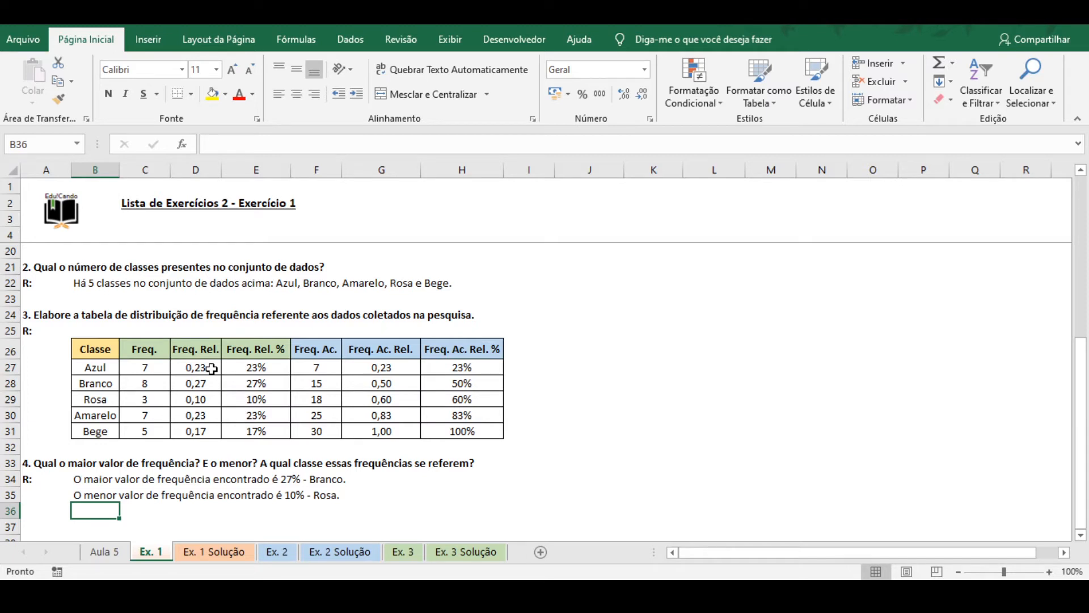
{"action": "left_click", "coordinate": [301, 480]}
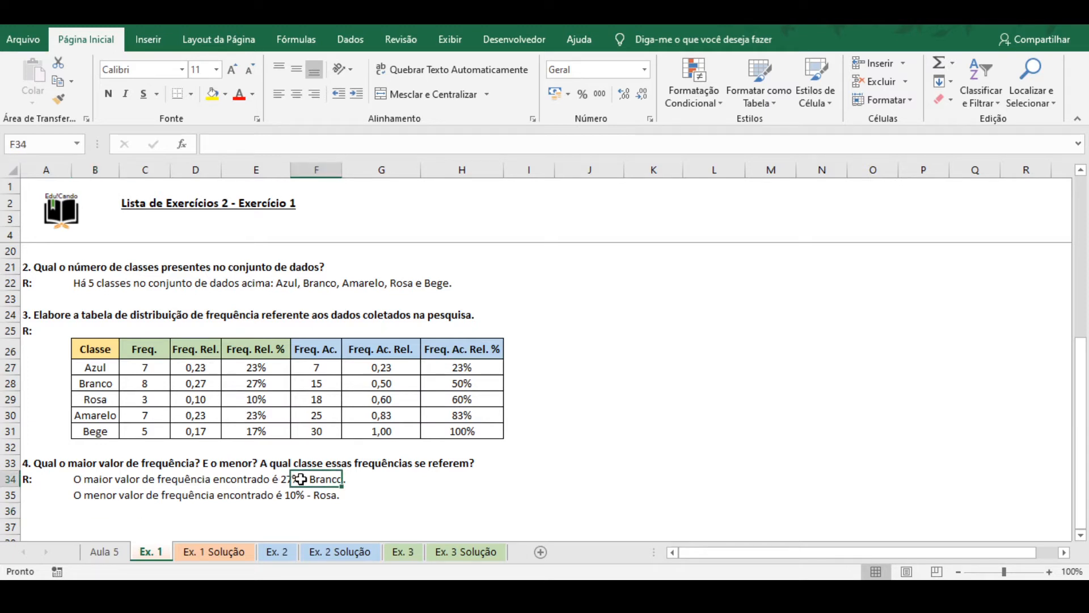
{"action": "left_click", "coordinate": [375, 479]}
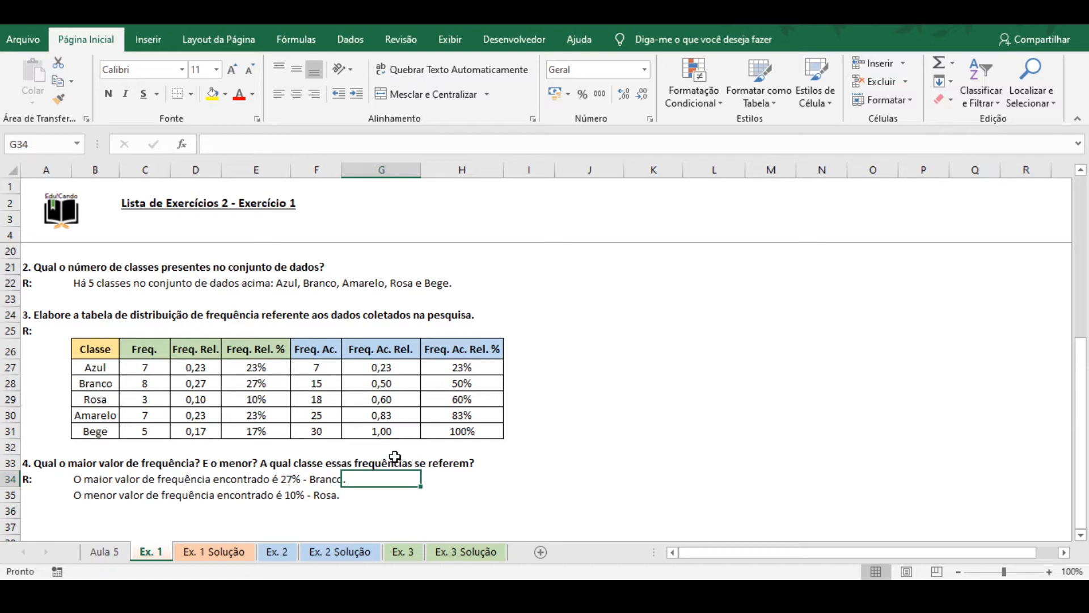
Step: Switch to the Ex. 2 sheet and review the first values in the table of daily emergency patients
{"action": "left_click", "coordinate": [277, 550]}
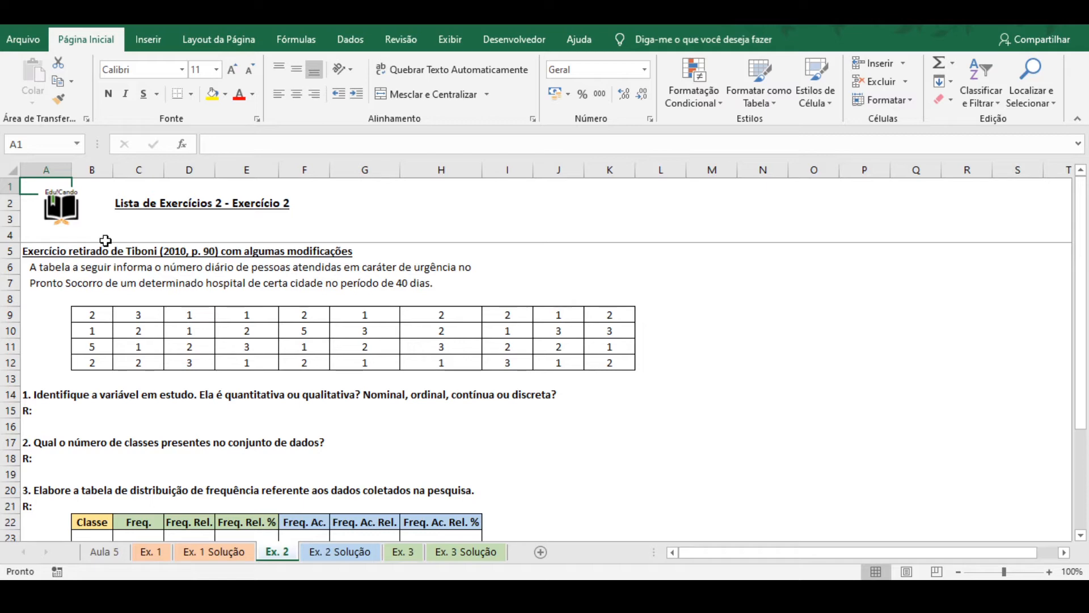
{"action": "left_click", "coordinate": [110, 313]}
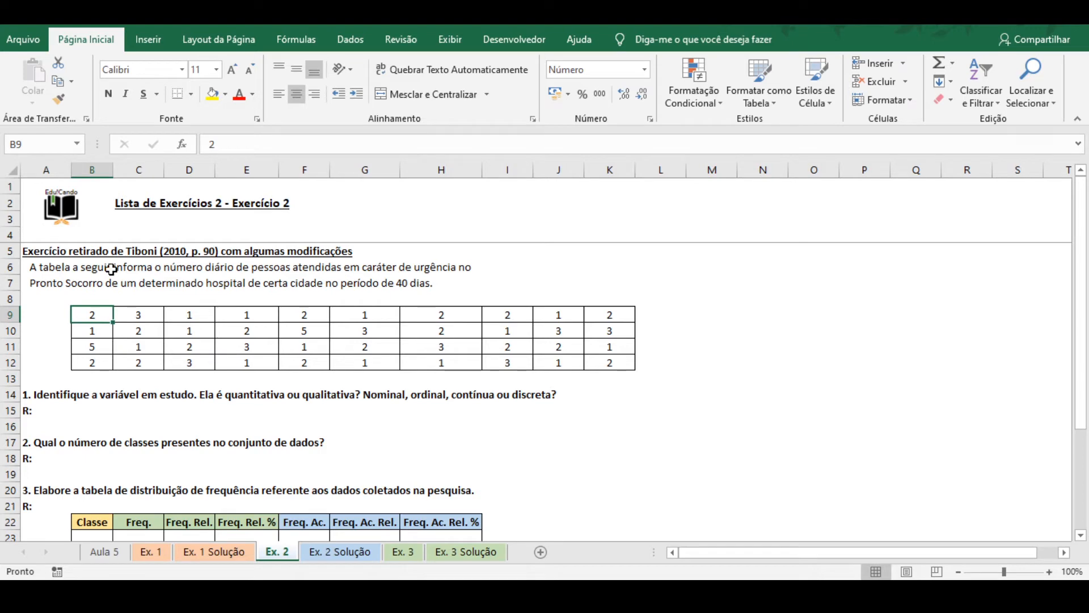
{"action": "left_click", "coordinate": [146, 314]}
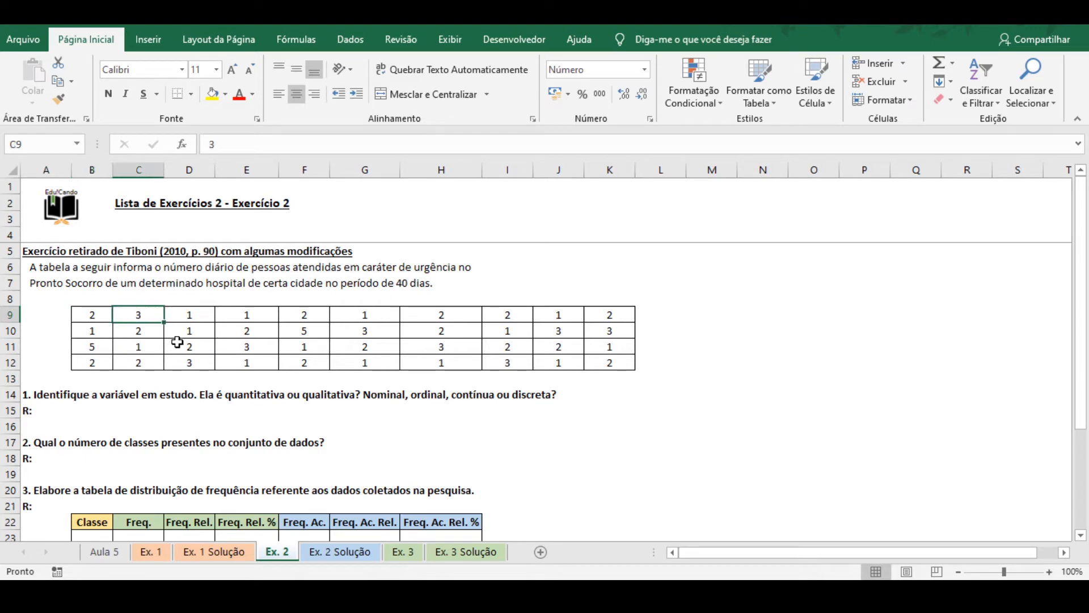
{"action": "left_click", "coordinate": [191, 312]}
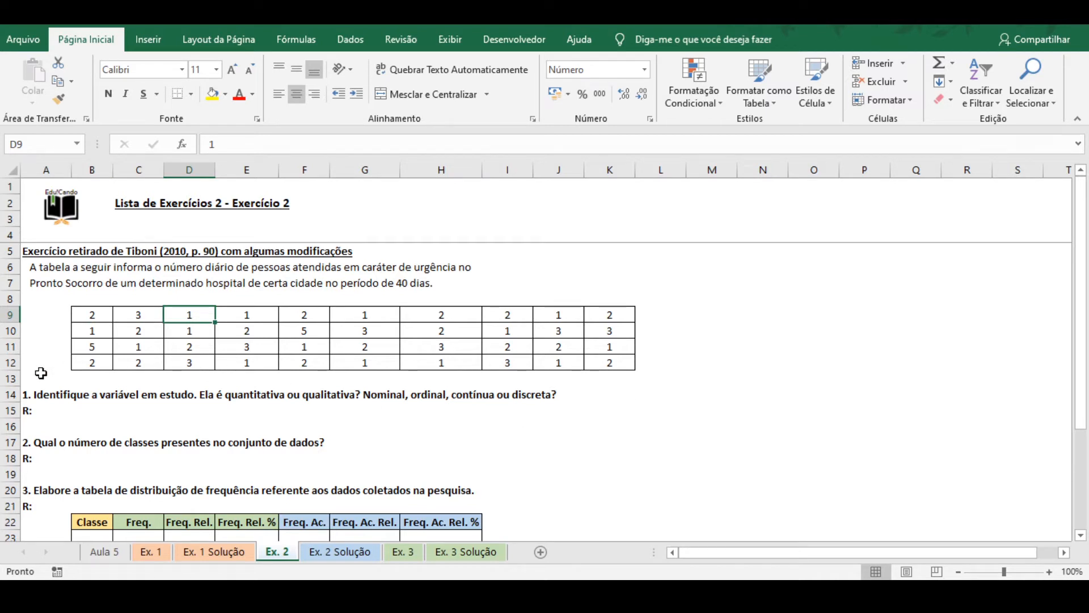
Step: Answer question 1 in B15 with "Número de pessoas atendidas em caráter de urgência. Quantitativa. Discreta."
{"action": "left_click", "coordinate": [76, 408]}
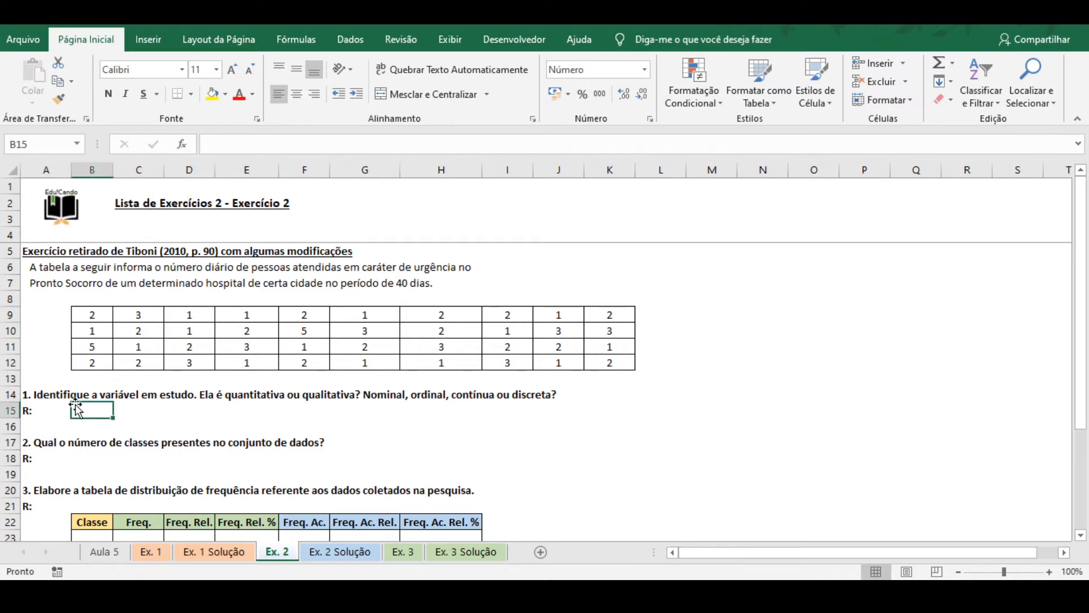
{"action": "type", "text": "Número de pe"}
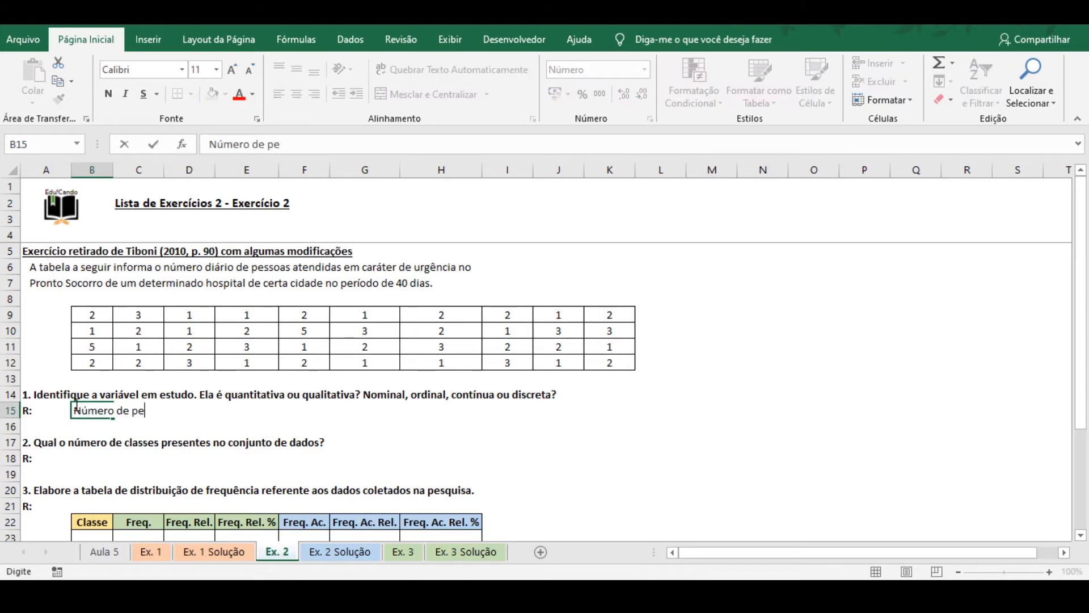
{"action": "type", "text": "ssoas atendidas"}
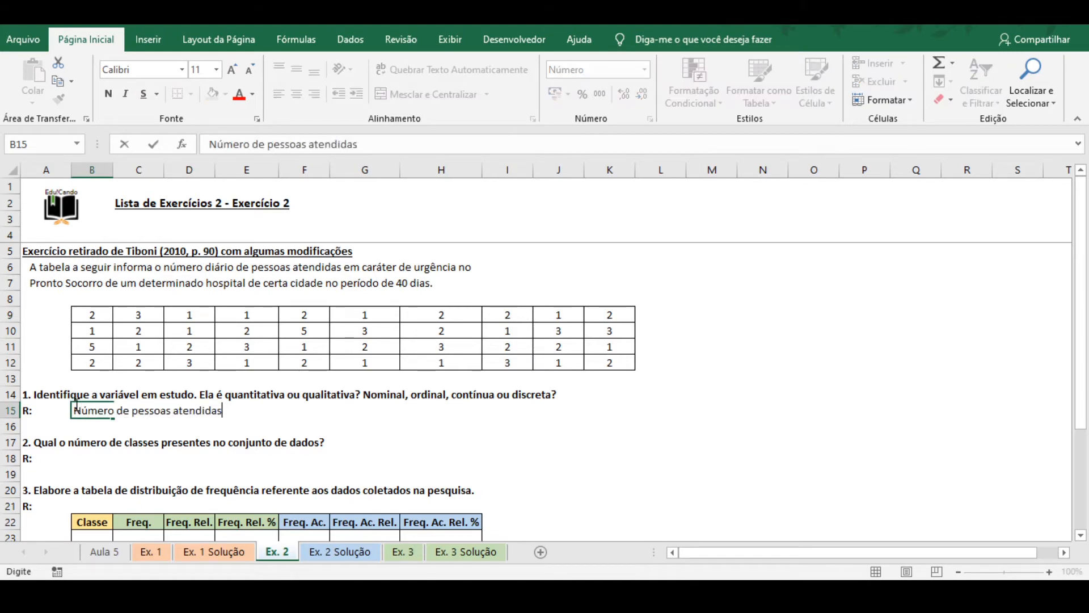
{"action": "type", "text": " em caráter d eurg"}
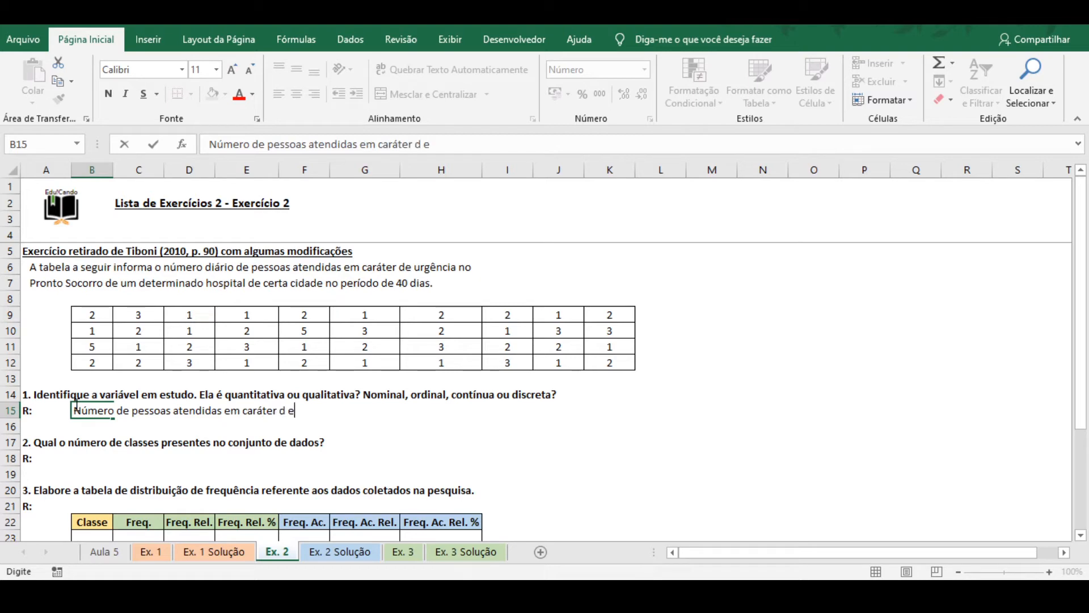
{"action": "key", "text": "BackSpace"}
{"action": "key", "text": "BackSpace"}
{"action": "key", "text": "BackSpace"}
{"action": "key", "text": "BackSpace"}
{"action": "key", "text": "BackSpace"}
{"action": "type", "text": "e urgência."}
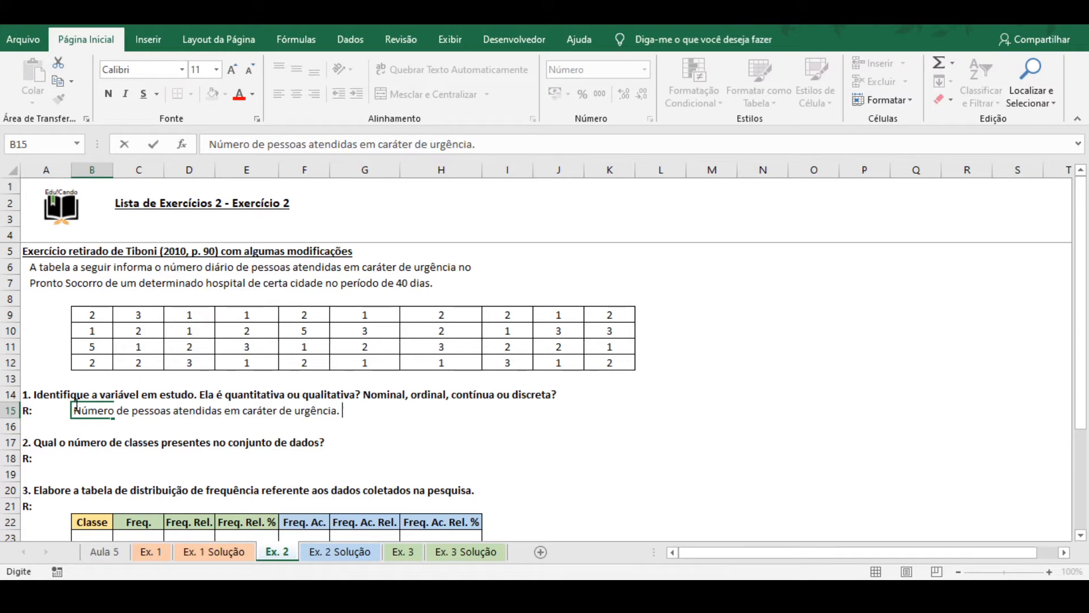
{"action": "type", "text": "Quantit"}
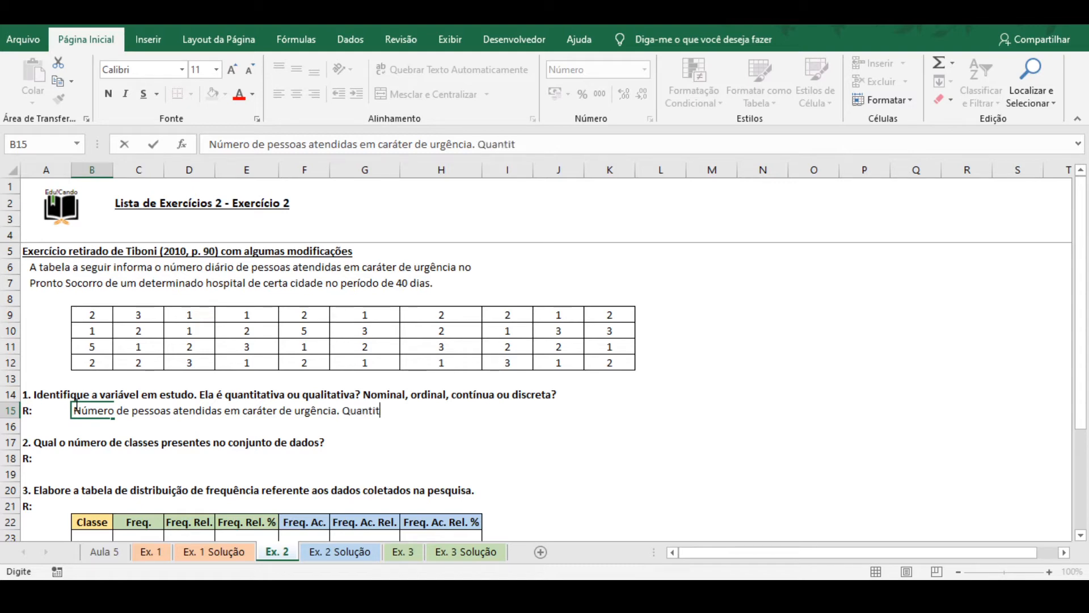
{"action": "type", "text": "ativa."}
{"action": "type", "text": "Discreta."}
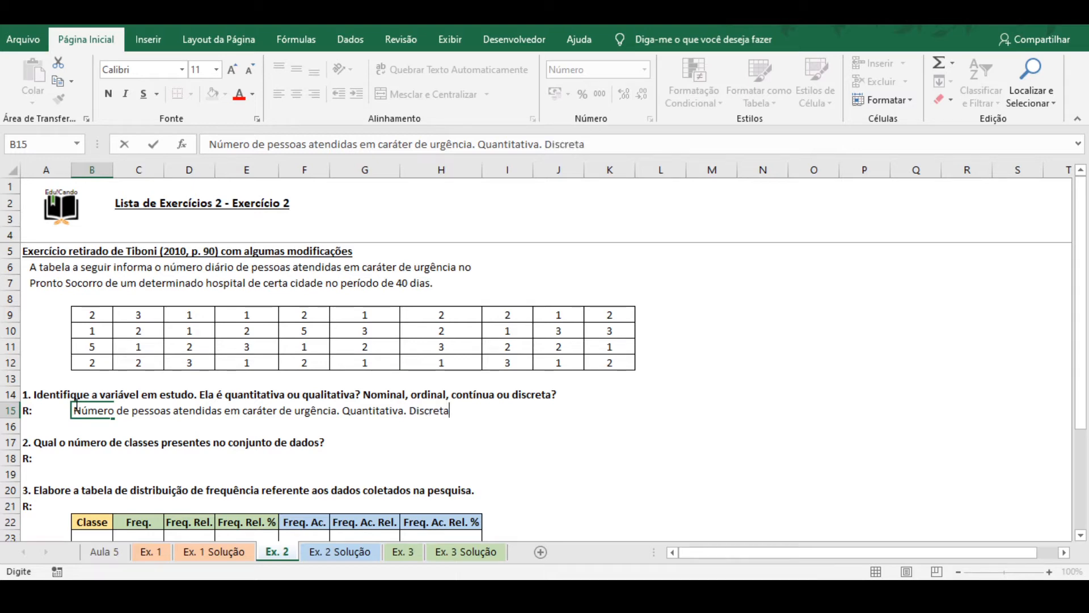
{"action": "key", "text": "Return"}
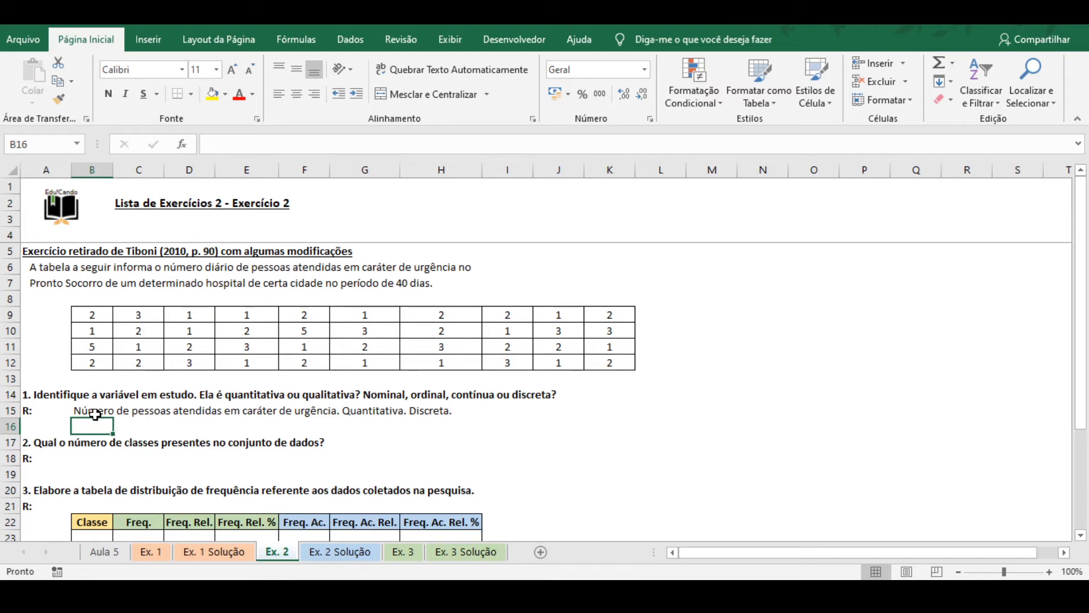
Step: Answer question 2 in B18 with "Há 4 classes no conjunto de dados: 1, 2, 3 e 5."
{"action": "key", "text": "Down"}
{"action": "key", "text": "Down"}
{"action": "type", "text": "H"}
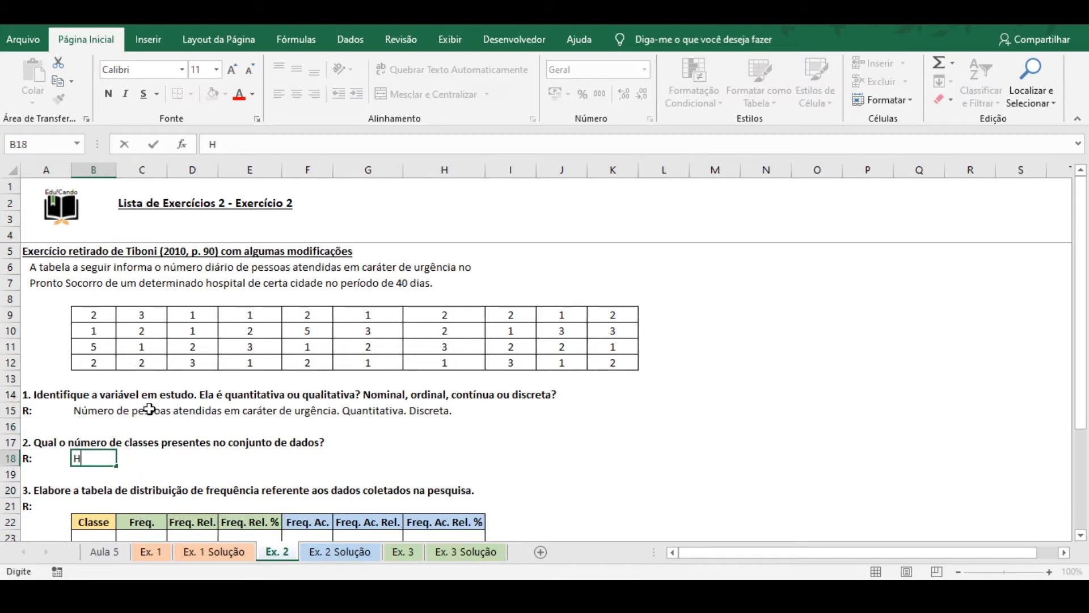
{"action": "type", "text": "á 4 classes no co"}
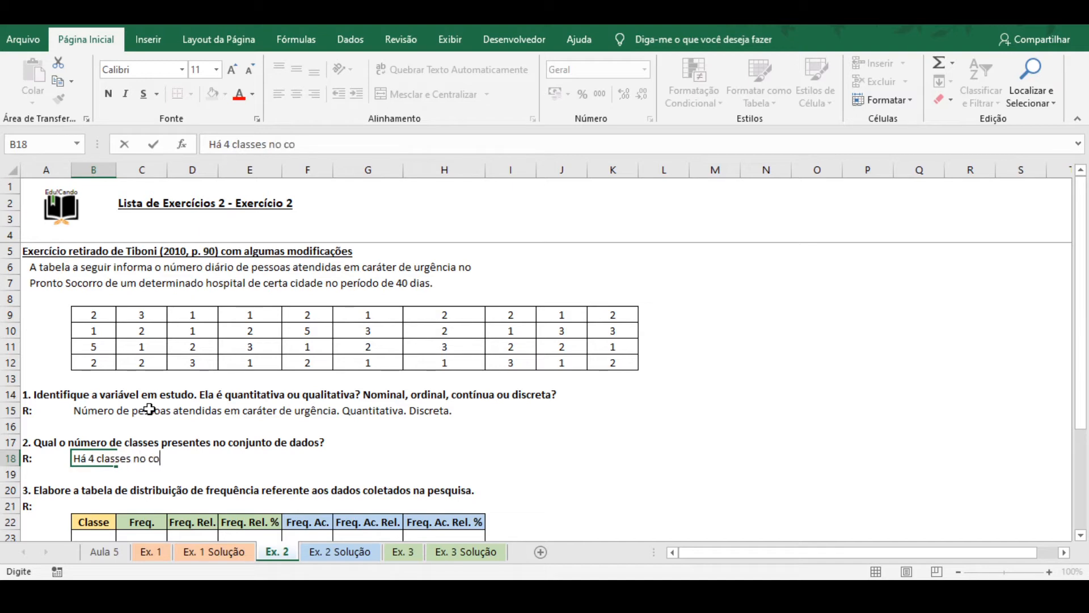
{"action": "type", "text": "njunto de dados: "}
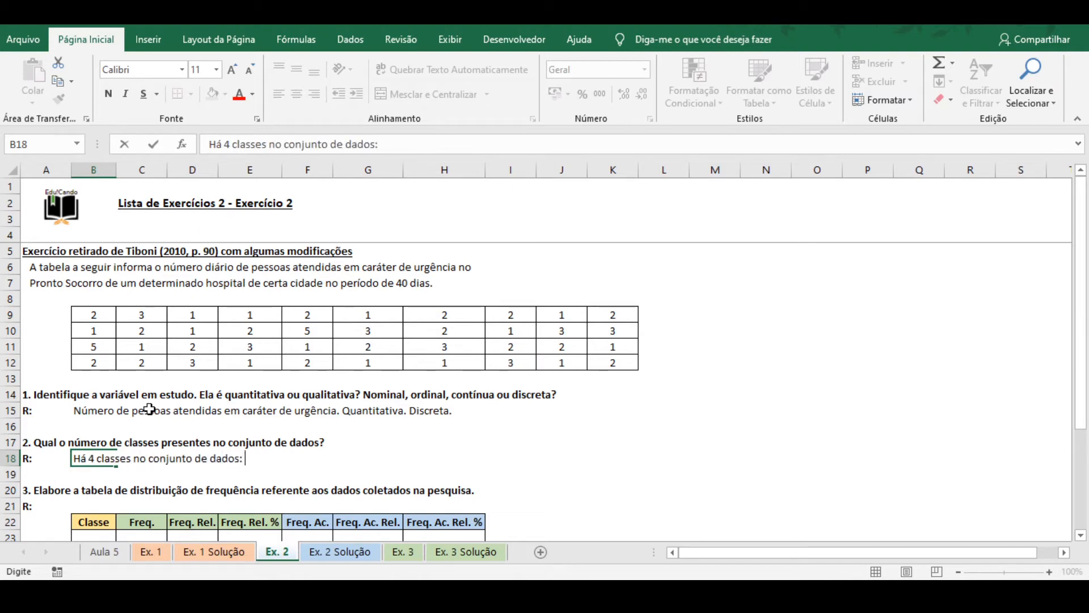
{"action": "type", "text": "1, 2, 3 e 5."}
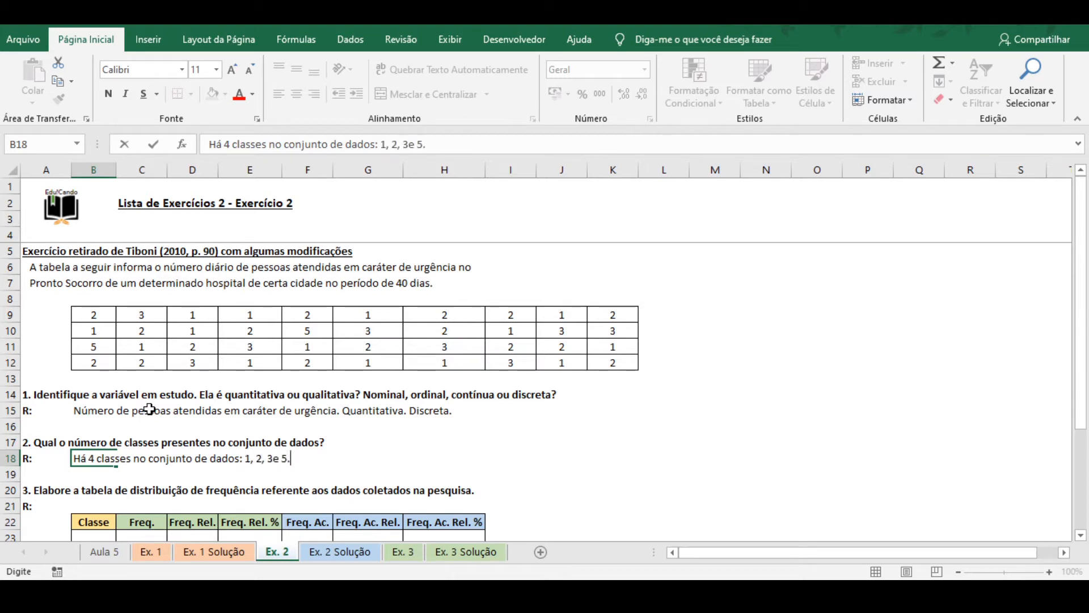
{"action": "key", "text": "Return"}
{"action": "left_click", "coordinate": [292, 330]}
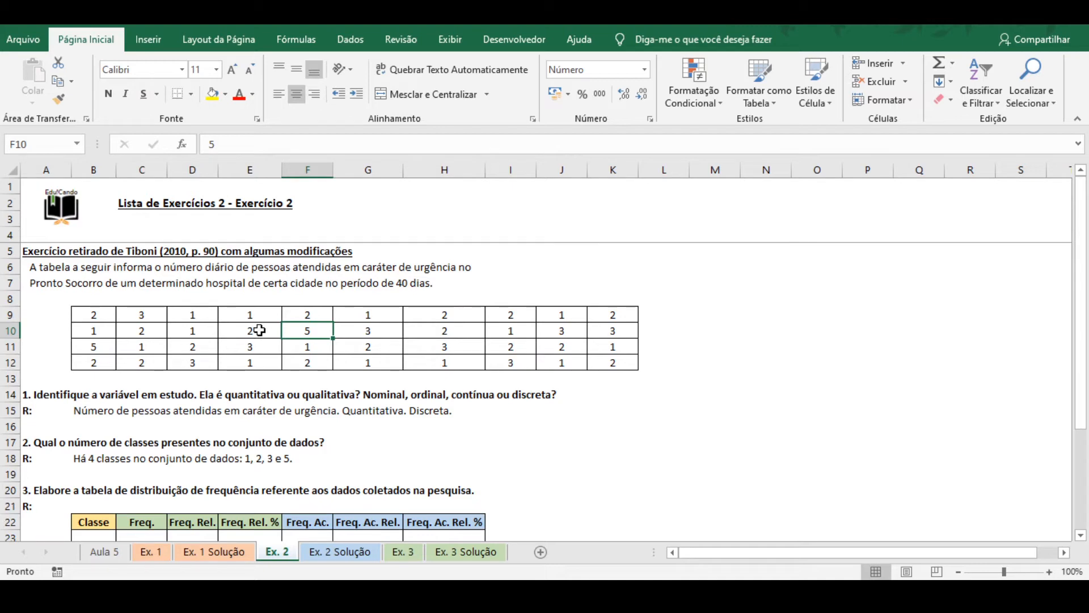
Step: Fill the Classe column of the frequency table, B23 to B26, with the classes 1, 2, 3 and 5
{"action": "scroll", "coordinate": [259, 330], "scroll_direction": "down", "scroll_amount": 2}
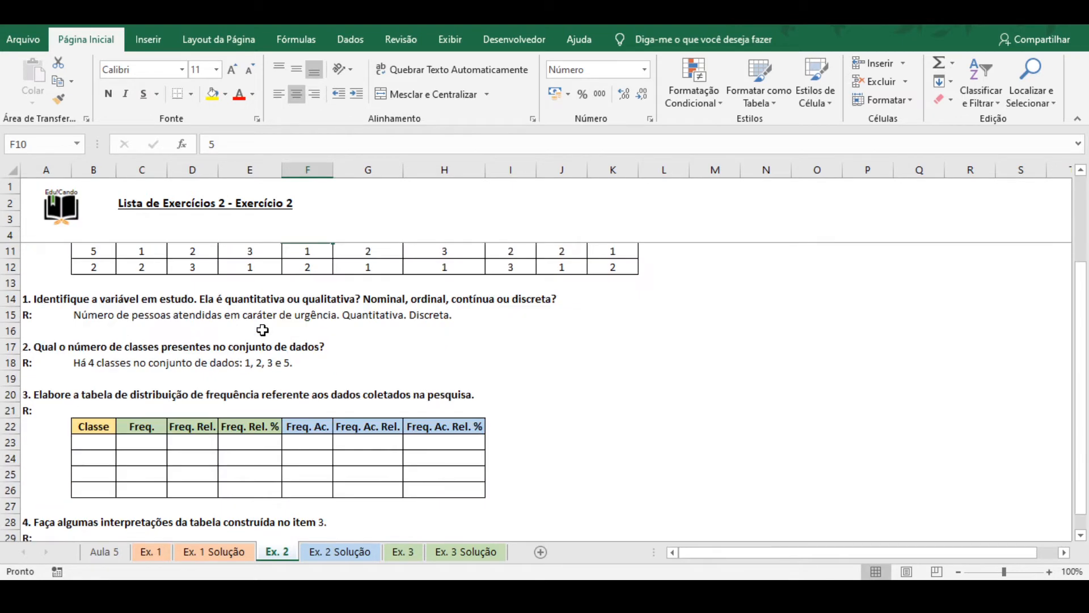
{"action": "left_click", "coordinate": [101, 440]}
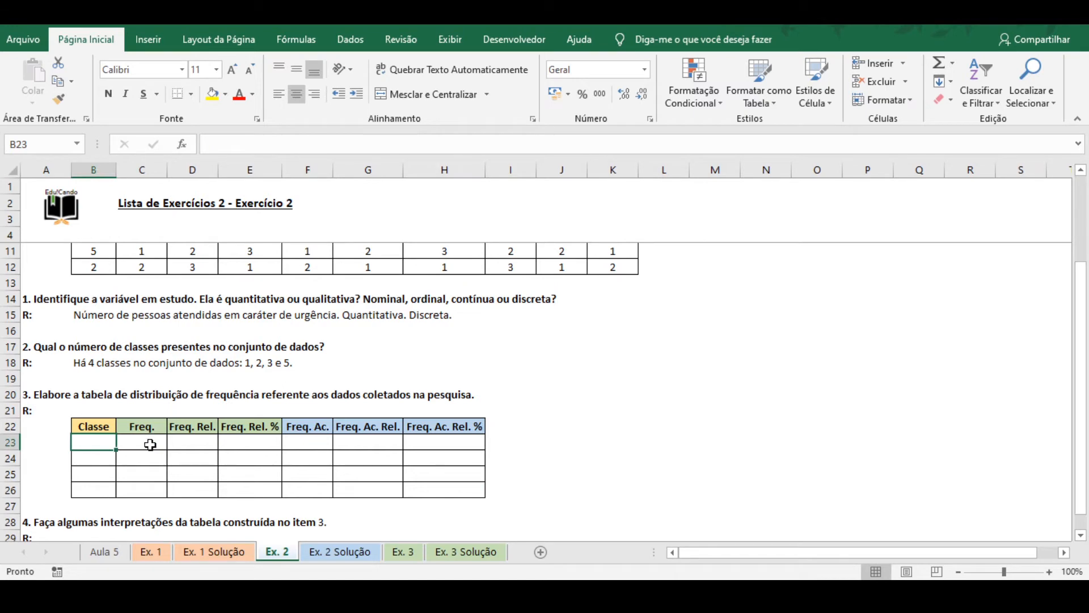
{"action": "type", "text": "1"}
{"action": "key", "text": "Return"}
{"action": "type", "text": "2"}
{"action": "key", "text": "Return"}
{"action": "type", "text": "3"}
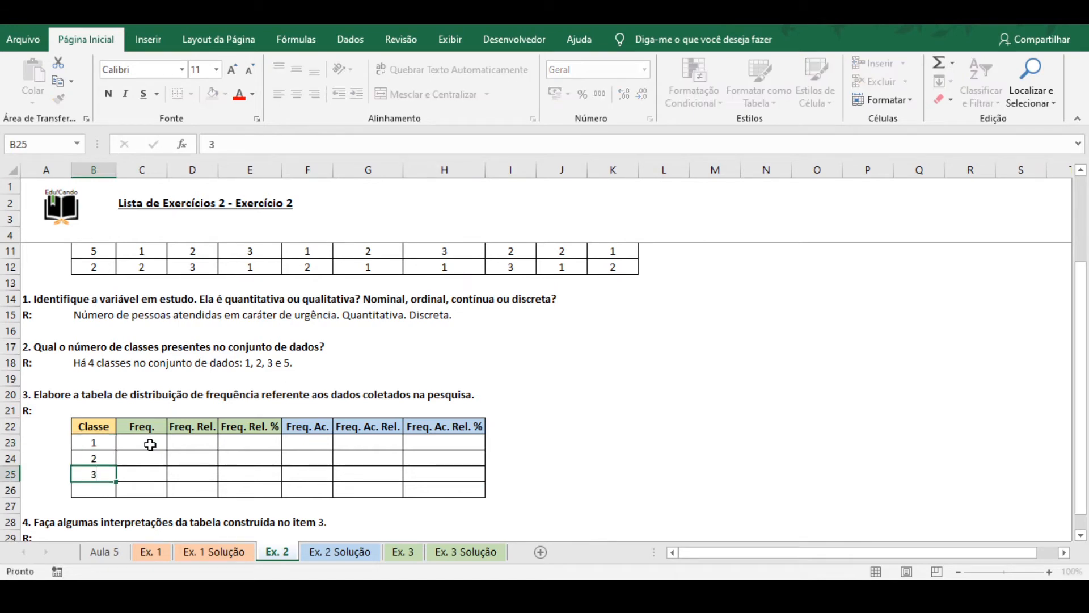
{"action": "key", "text": "Return"}
{"action": "type", "text": "5"}
{"action": "key", "text": "Return"}
Step: Count class 1's occurrences in C23 with =CONT.SE($B$9:$K$12;B23), keeping the data range absolute
{"action": "scroll", "coordinate": [150, 445], "scroll_direction": "down", "scroll_amount": 1}
{"action": "left_click", "coordinate": [153, 395]}
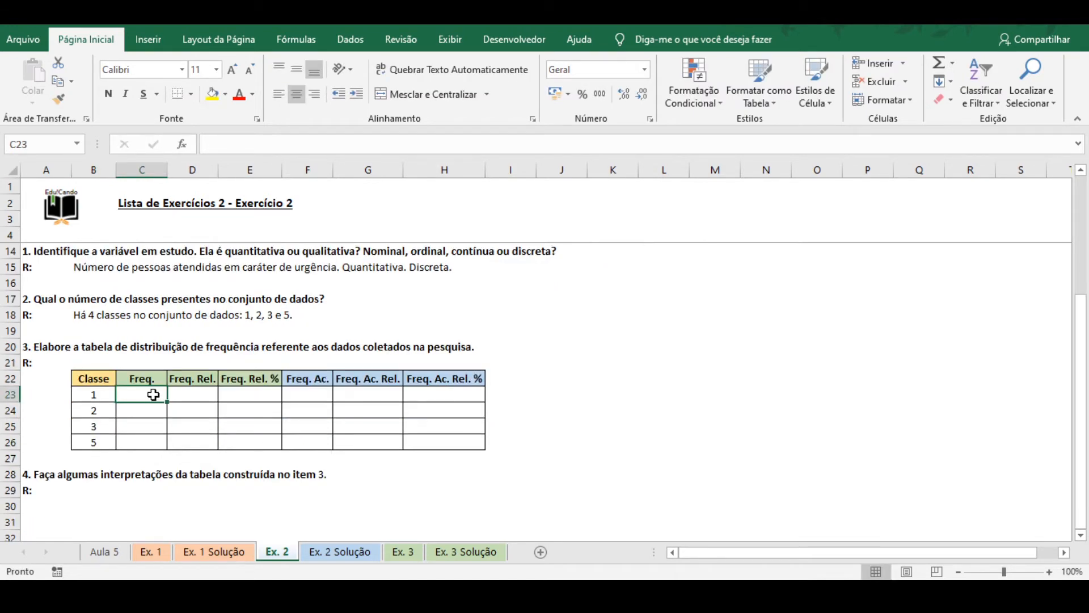
{"action": "type", "text": "=cont.se("}
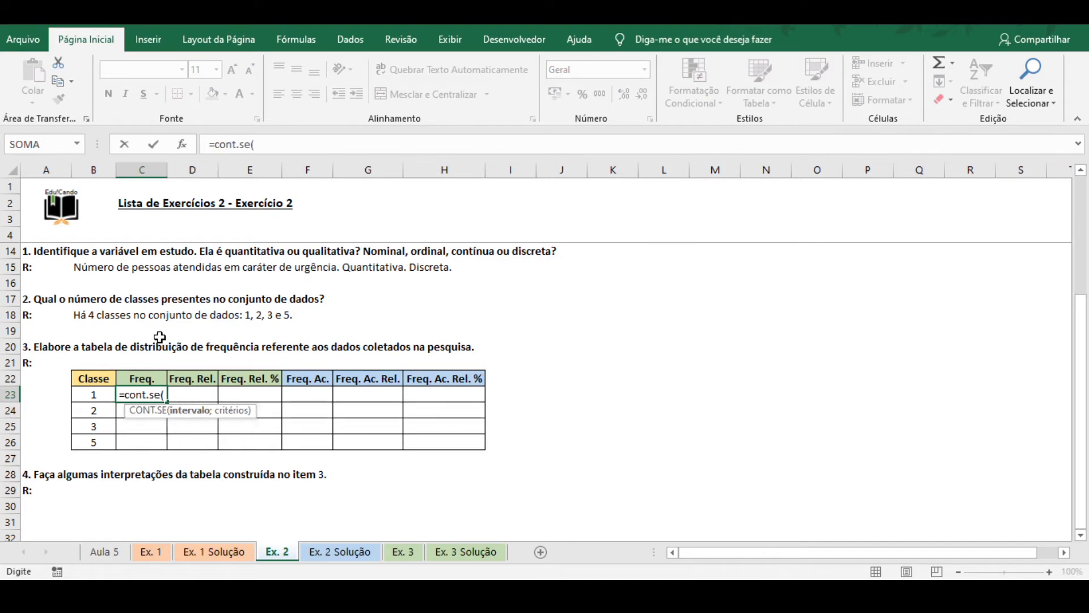
{"action": "scroll", "coordinate": [160, 337], "scroll_direction": "up", "scroll_amount": 3}
{"action": "left_click_drag", "start_coordinate": [99, 315], "coordinate": [617, 365]}
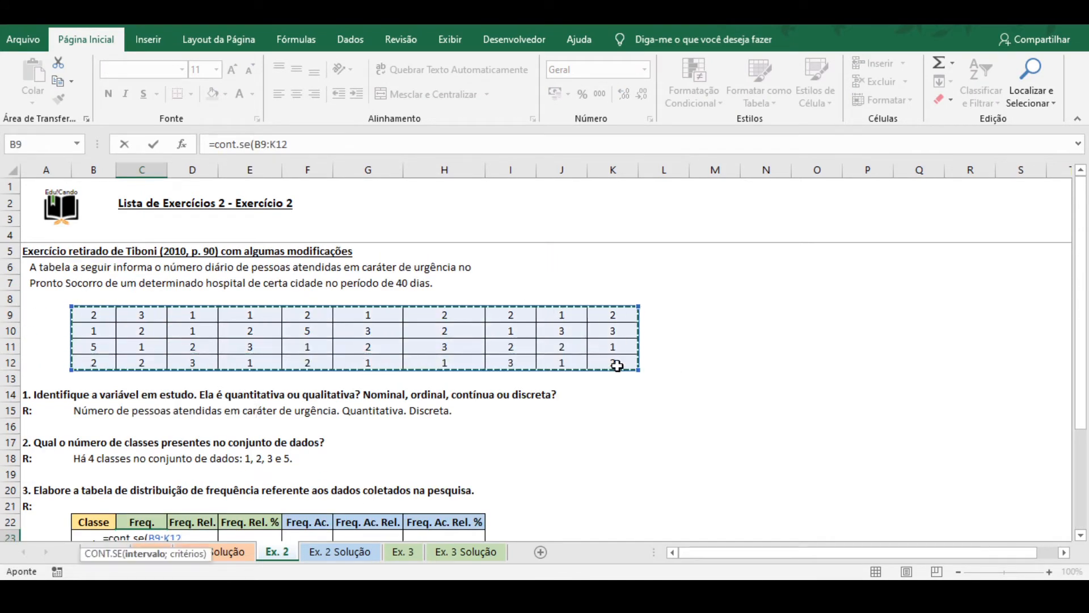
{"action": "key", "text": "F4"}
{"action": "type", "text": ";"}
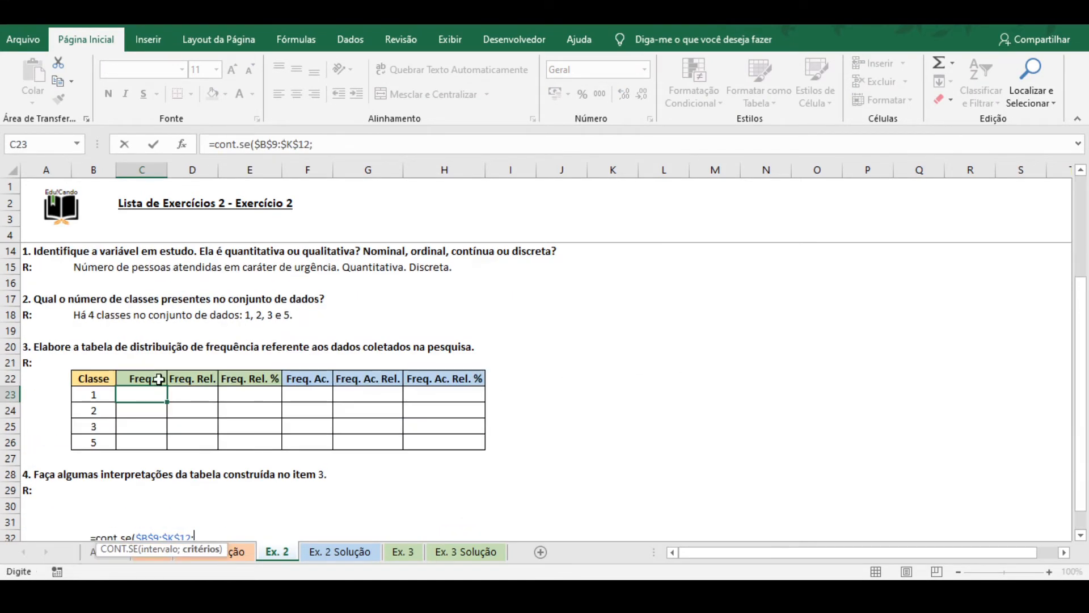
{"action": "left_click", "coordinate": [95, 396]}
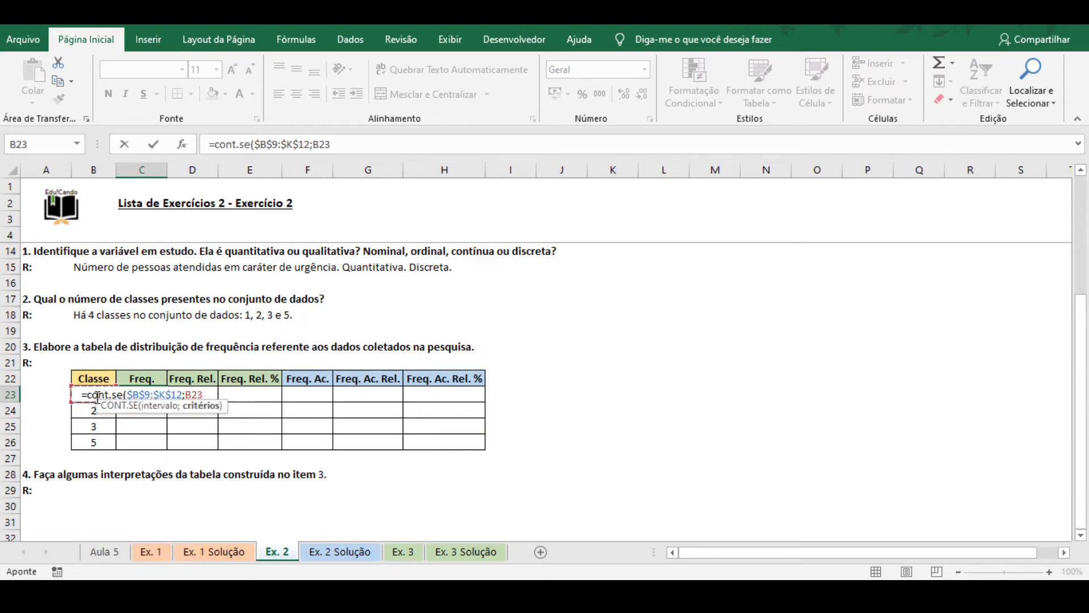
{"action": "key", "text": "Return"}
Step: Copy the CONT.SE formula from C23 down to C26 to fill the Freq. column
{"action": "key", "text": "Up"}
{"action": "key", "text": "ctrl+c"}
{"action": "key", "text": "shift+Down"}
{"action": "key", "text": "shift+Down"}
{"action": "key", "text": "shift+Down"}
{"action": "key", "text": "ctrl+v"}
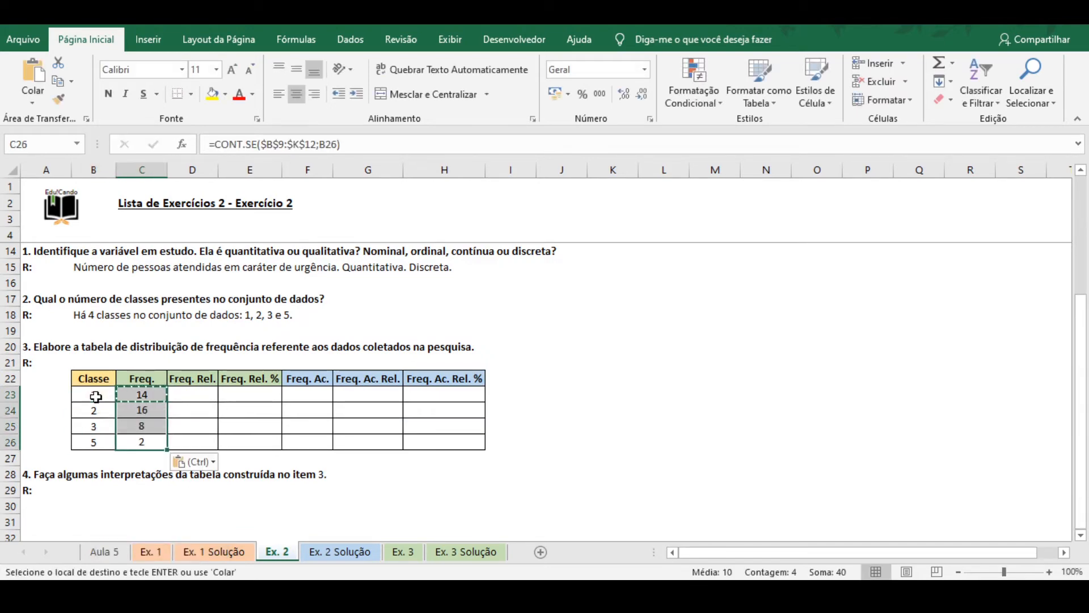
{"action": "key", "text": "Escape"}
Step: Check the sum of the frequencies in C23:C26 against the number of days in the exercise statement
{"action": "key", "text": "Up"}
{"action": "key", "text": "Up"}
{"action": "key", "text": "Up"}
{"action": "key", "text": "shift+Down"}
{"action": "key", "text": "shift+Down"}
{"action": "key", "text": "shift+Down"}
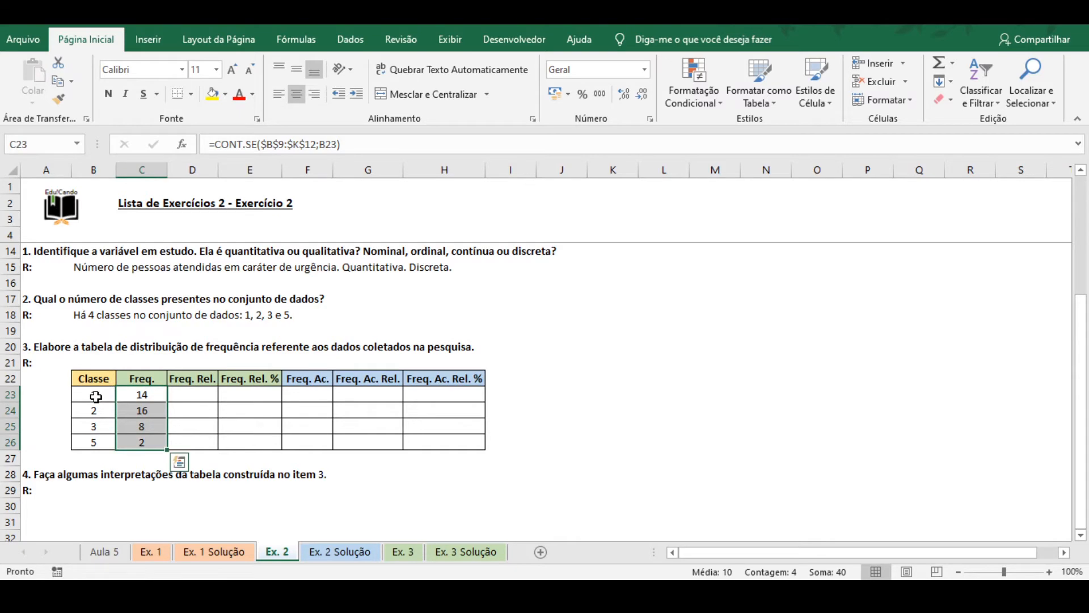
{"action": "scroll", "coordinate": [245, 309], "scroll_direction": "up", "scroll_amount": 3}
{"action": "scroll", "coordinate": [365, 276], "scroll_direction": "down", "scroll_amount": 2}
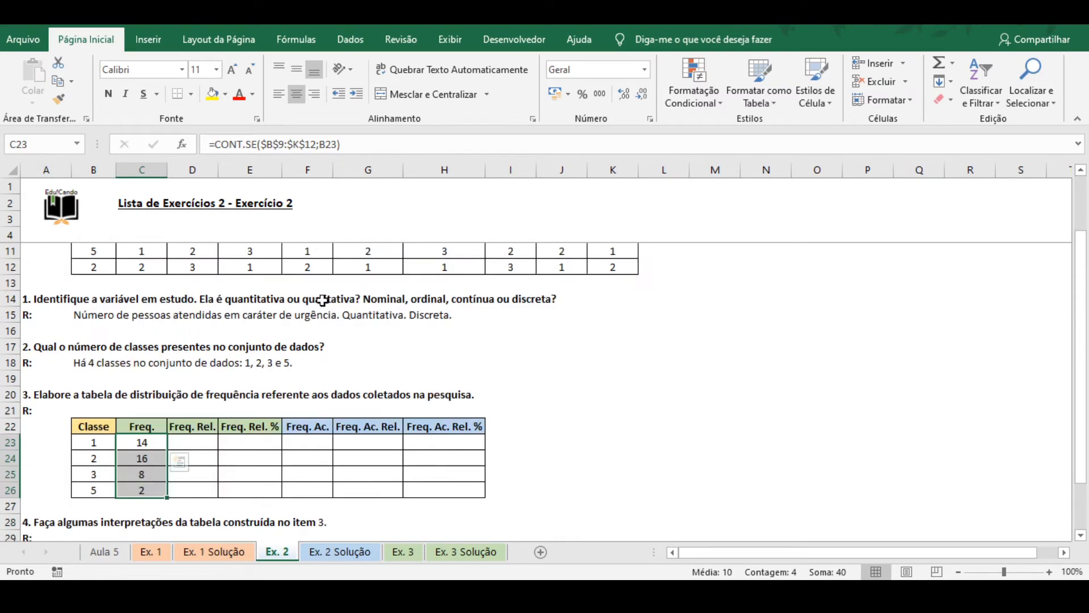
{"action": "scroll", "coordinate": [322, 300], "scroll_direction": "down", "scroll_amount": 1}
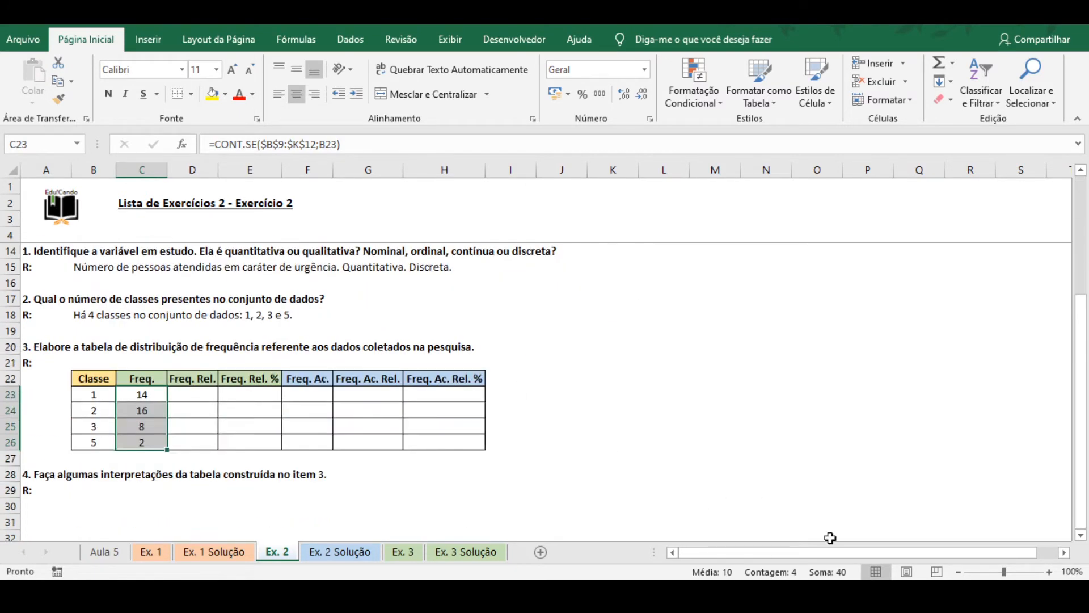
Step: Calculate class 1's relative frequency in D23 with =C23/40
{"action": "left_click", "coordinate": [204, 406]}
{"action": "left_click", "coordinate": [202, 401]}
{"action": "type", "text": "="}
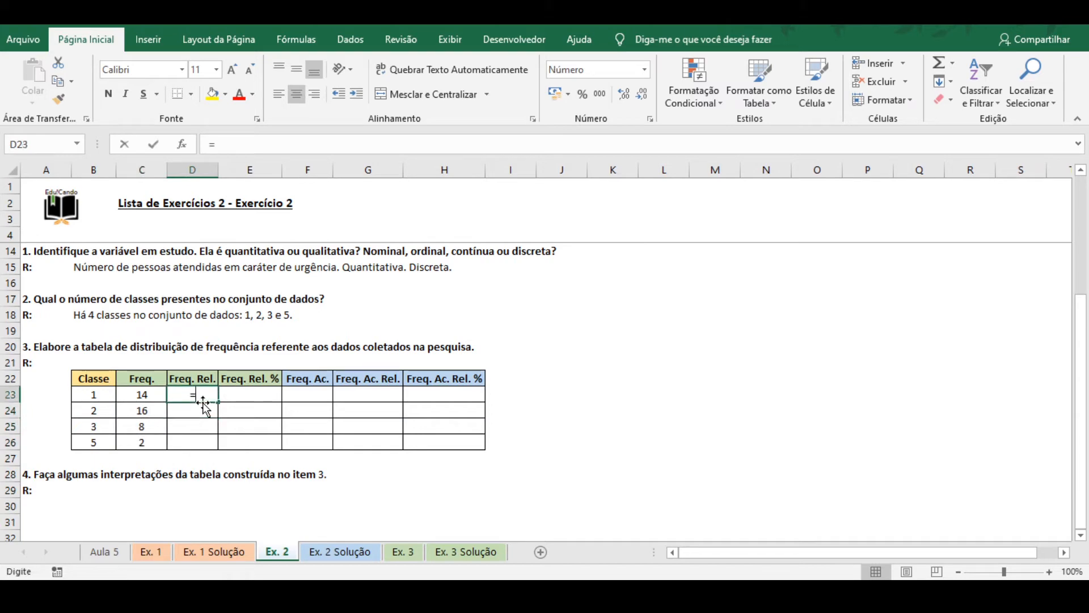
{"action": "key", "text": "Left"}
{"action": "type", "text": "/"}
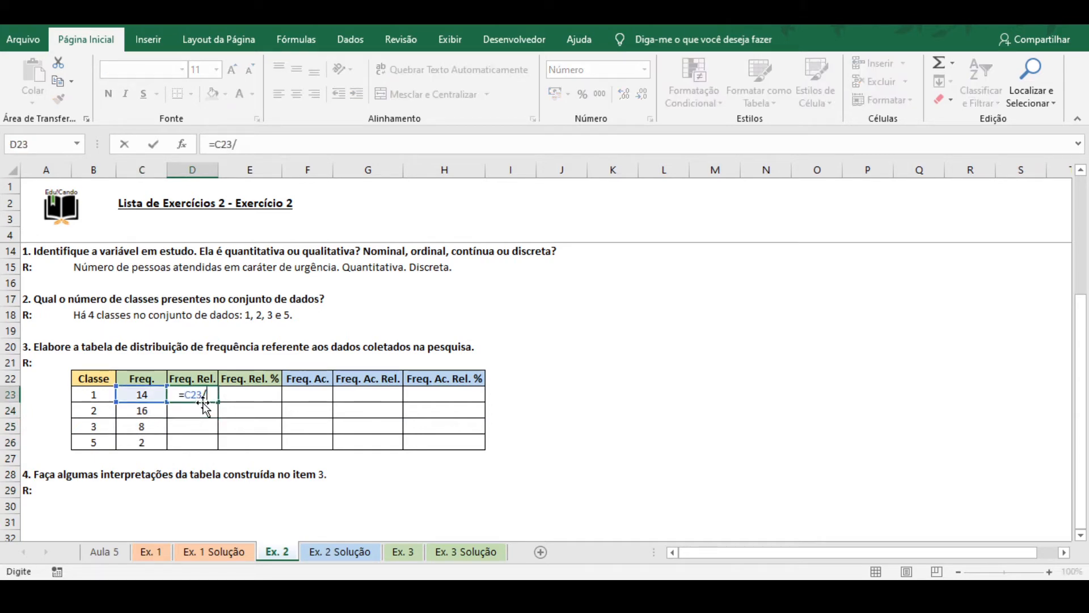
{"action": "type", "text": "40"}
{"action": "key", "text": "Return"}
Step: Copy the relative frequency formula from D23 down to D26
{"action": "key", "text": "Up"}
{"action": "key", "text": "ctrl+c"}
{"action": "key", "text": "Left"}
{"action": "key", "text": "ctrl+Down"}
{"action": "key", "text": "Right"}
{"action": "key", "text": "ctrl+shift+Up"}
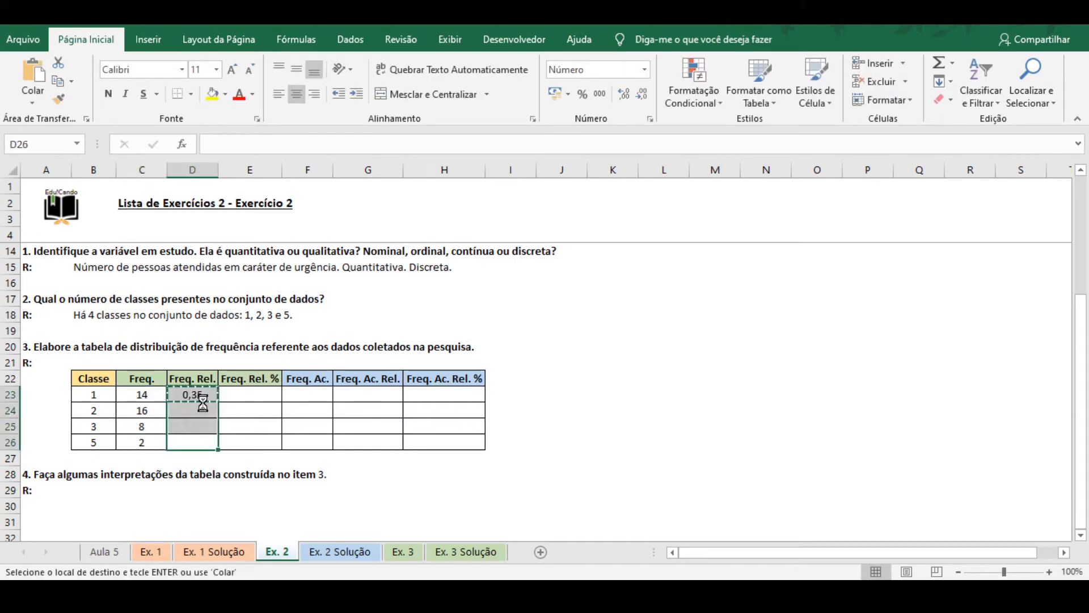
{"action": "key", "text": "ctrl+v"}
{"action": "key", "text": "Escape"}
Step: Reference the relative frequency in E23 of the Freq. Rel. % column with =D23
{"action": "key", "text": "Right"}
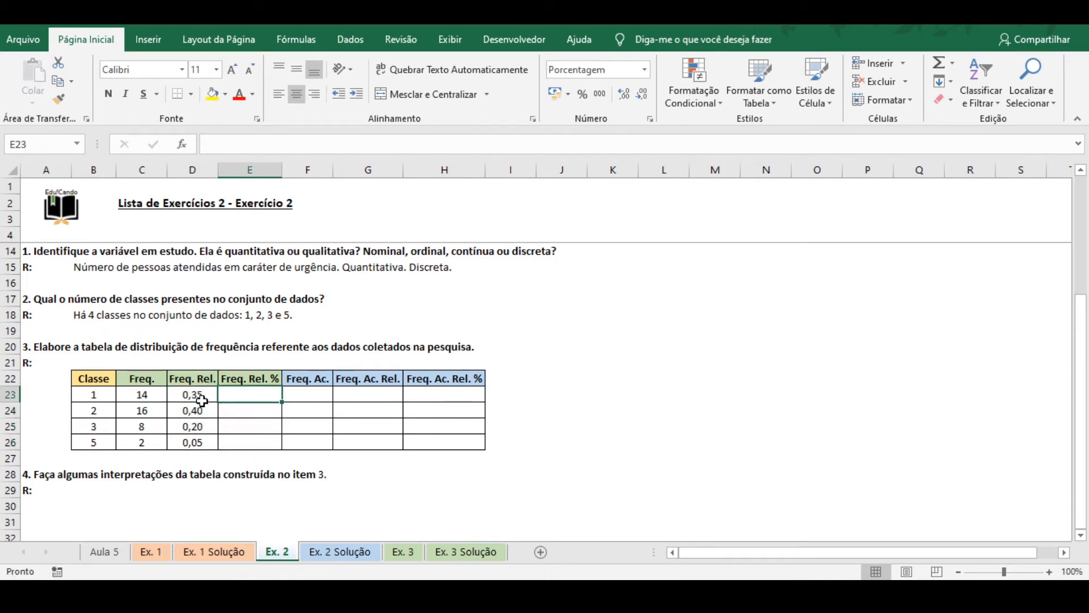
{"action": "type", "text": "="}
{"action": "key", "text": "Left"}
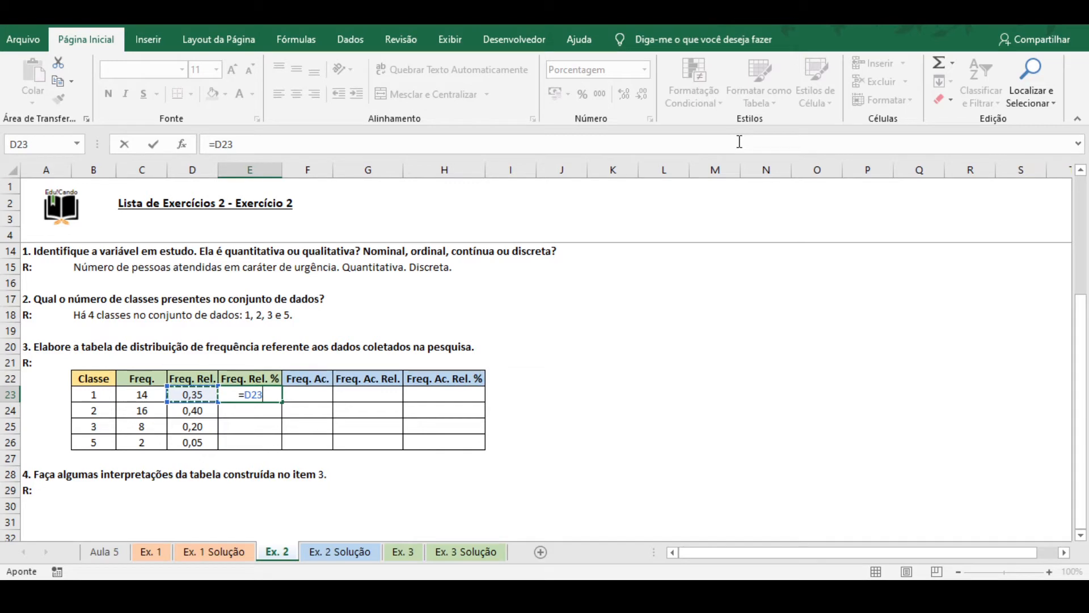
{"action": "key", "text": "Return"}
Step: Copy the percentage formula from E23 down to E26 to fill the Freq. Rel. % column
{"action": "key", "text": "Up"}
{"action": "key", "text": "ctrl+c"}
{"action": "key", "text": "Left"}
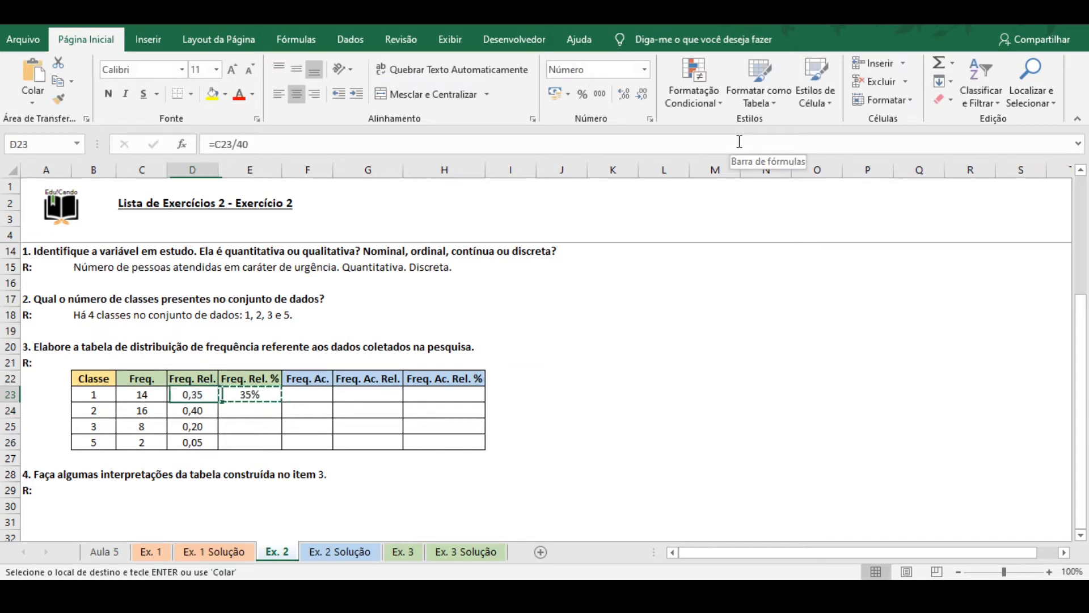
{"action": "key", "text": "Down"}
{"action": "key", "text": "Down"}
{"action": "key", "text": "Down"}
{"action": "key", "text": "Right"}
{"action": "key", "text": "shift+Up"}
{"action": "key", "text": "shift+Up"}
{"action": "key", "text": "shift+Up"}
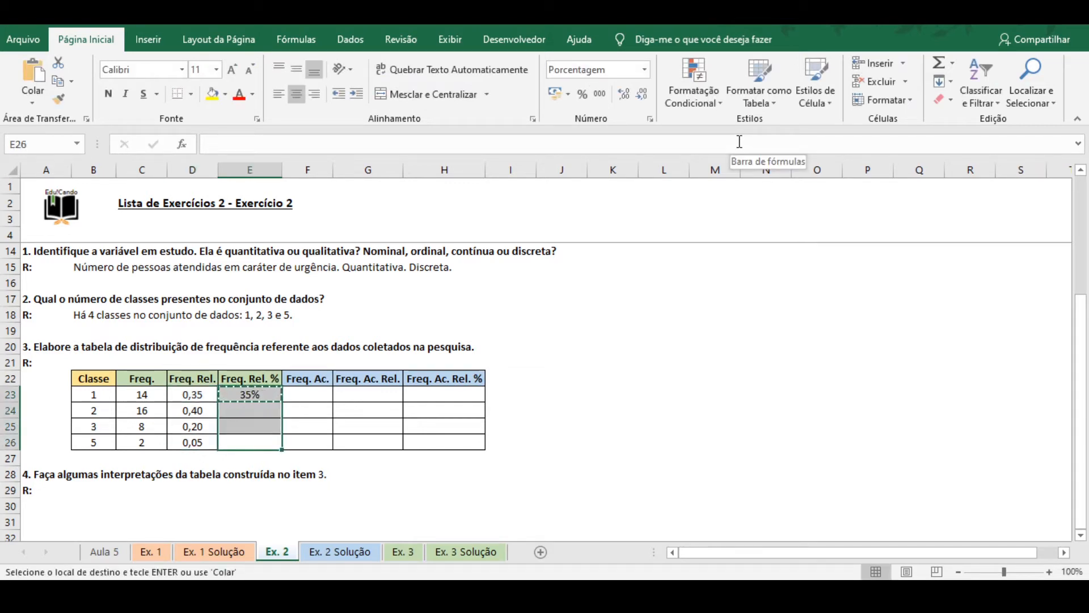
{"action": "key", "text": "ctrl+v"}
{"action": "key", "text": "Escape"}
Step: Calculate the first cumulative frequency in F23 with =SOMA($C$23:C23), fixing only the start of the range
{"action": "key", "text": "Right"}
{"action": "key", "text": "Up"}
{"action": "key", "text": "Up"}
{"action": "key", "text": "Up"}
{"action": "key", "text": "Up"}
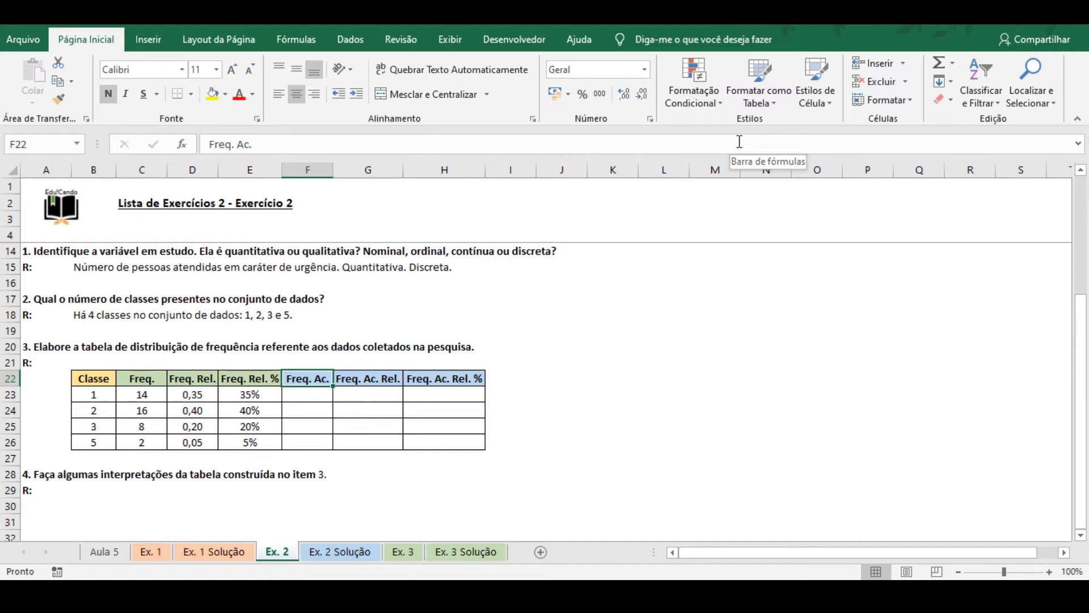
{"action": "key", "text": "Down"}
{"action": "type", "text": "=soma"}
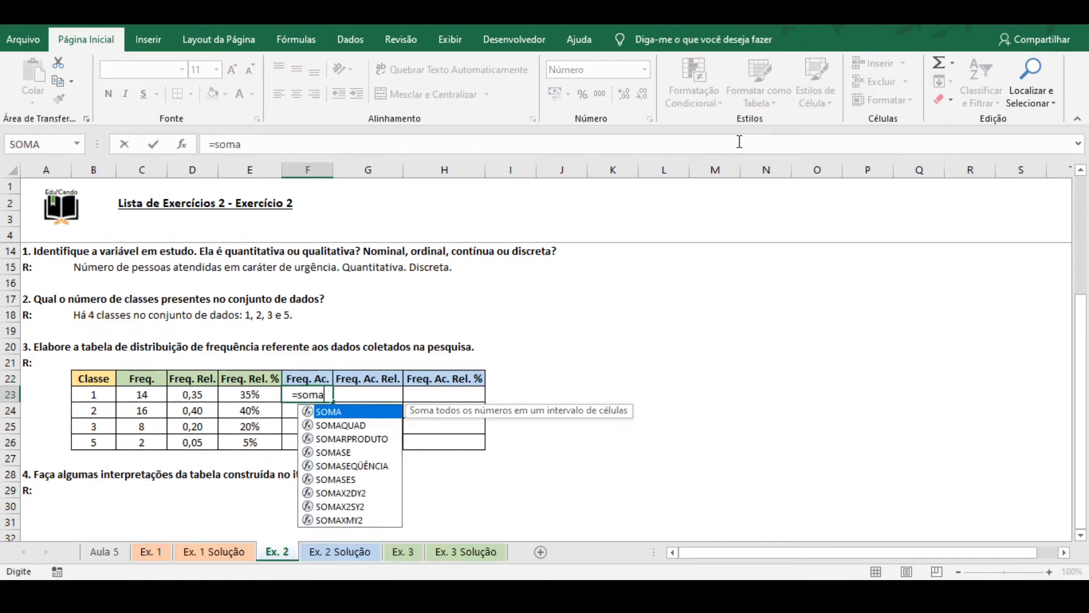
{"action": "type", "text": "("}
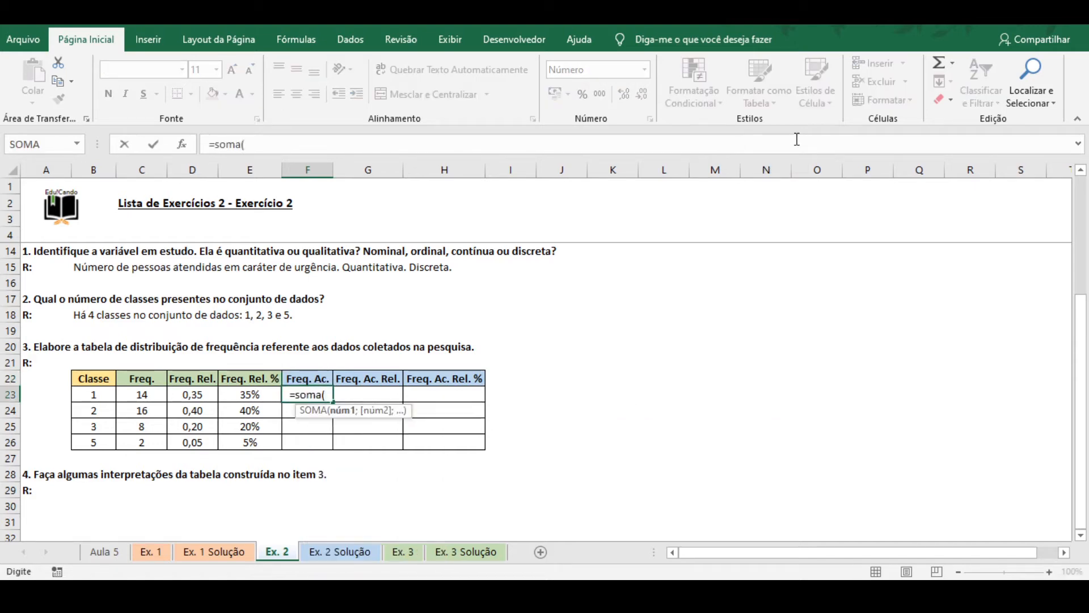
{"action": "left_click", "coordinate": [146, 395]}
{"action": "key", "text": "F8"}
{"action": "type", "text": ")"}
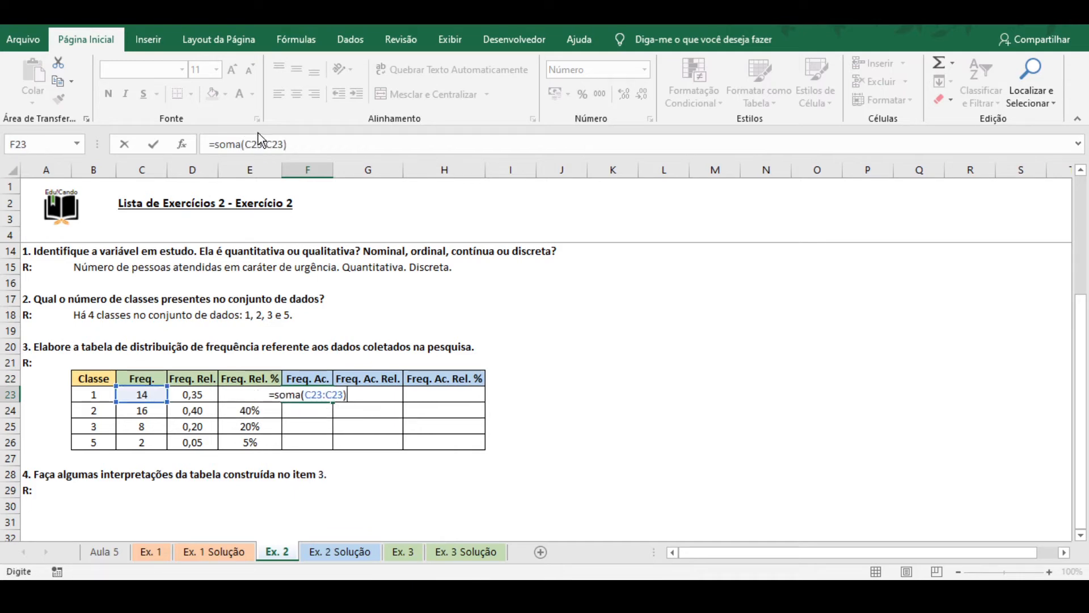
{"action": "left_click", "coordinate": [253, 144]}
{"action": "key", "text": "F4"}
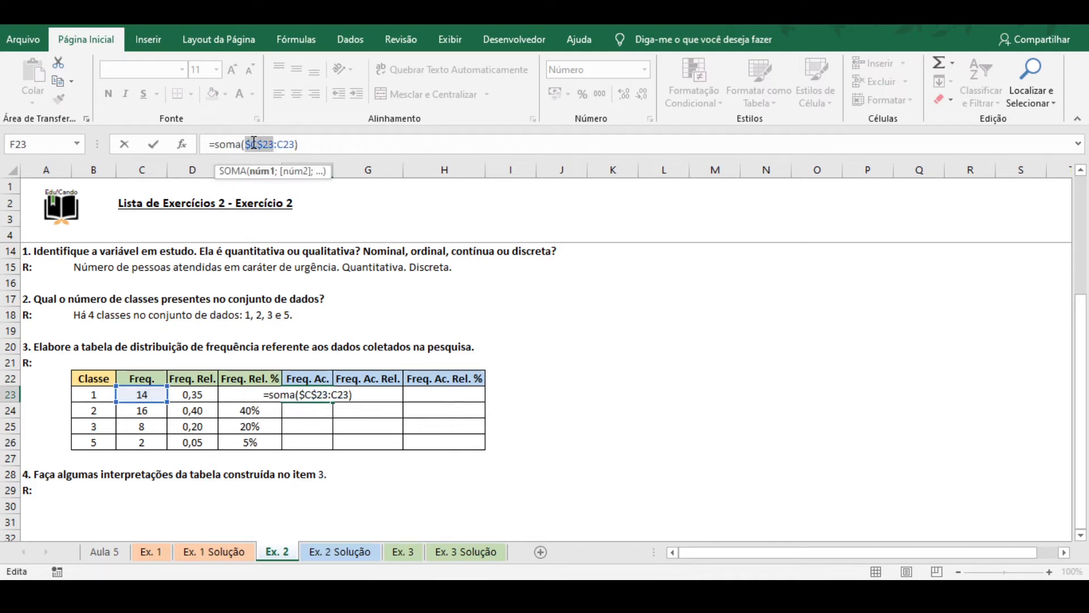
{"action": "key", "text": "Return"}
Step: Copy the cumulative SOMA formula from F23 down to F26 to fill the Freq. Ac. column
{"action": "key", "text": "Up"}
{"action": "key", "text": "ctrl+c"}
{"action": "key", "text": "ctrl+Left"}
{"action": "key", "text": "ctrl+Down"}
{"action": "key", "text": "Right"}
{"action": "key", "text": "Right"}
{"action": "key", "text": "Right"}
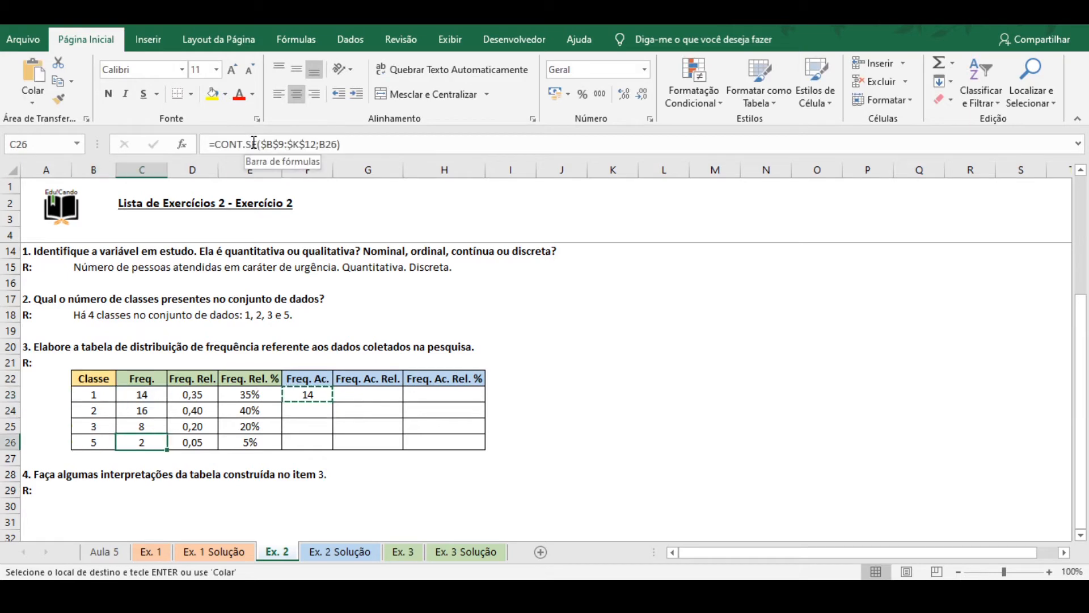
{"action": "key", "text": "Right"}
{"action": "key", "text": "ctrl+shift+Up"}
{"action": "key", "text": "ctrl+v"}
{"action": "type", "text": "'"}
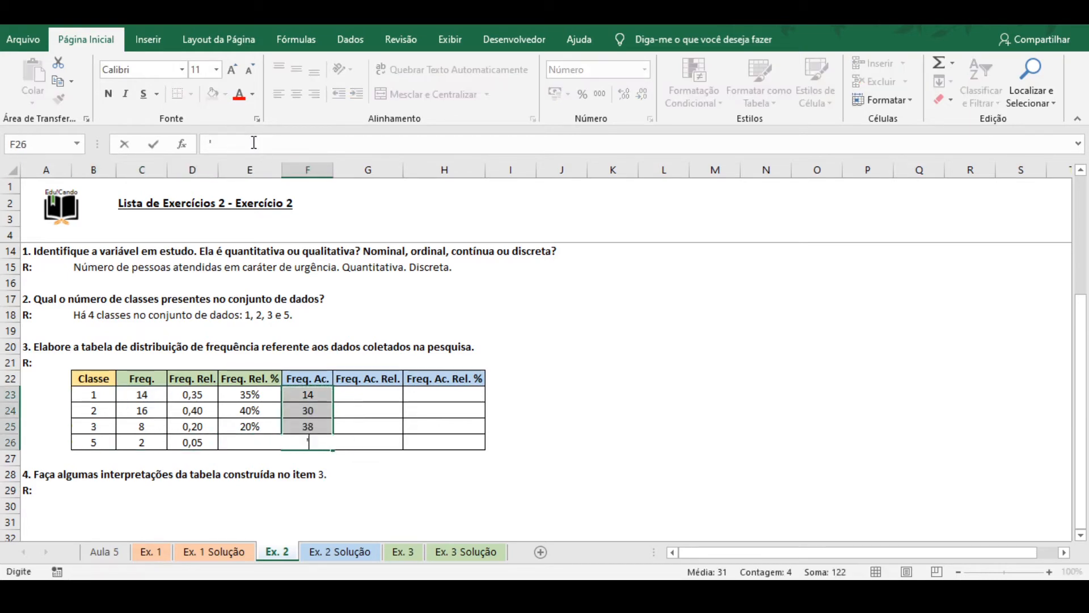
{"action": "key", "text": "Escape"}
{"action": "key", "text": "F2"}
{"action": "key", "text": "Escape"}
{"action": "key", "text": "Right"}
{"action": "key", "text": "Down"}
{"action": "key", "text": "Left"}
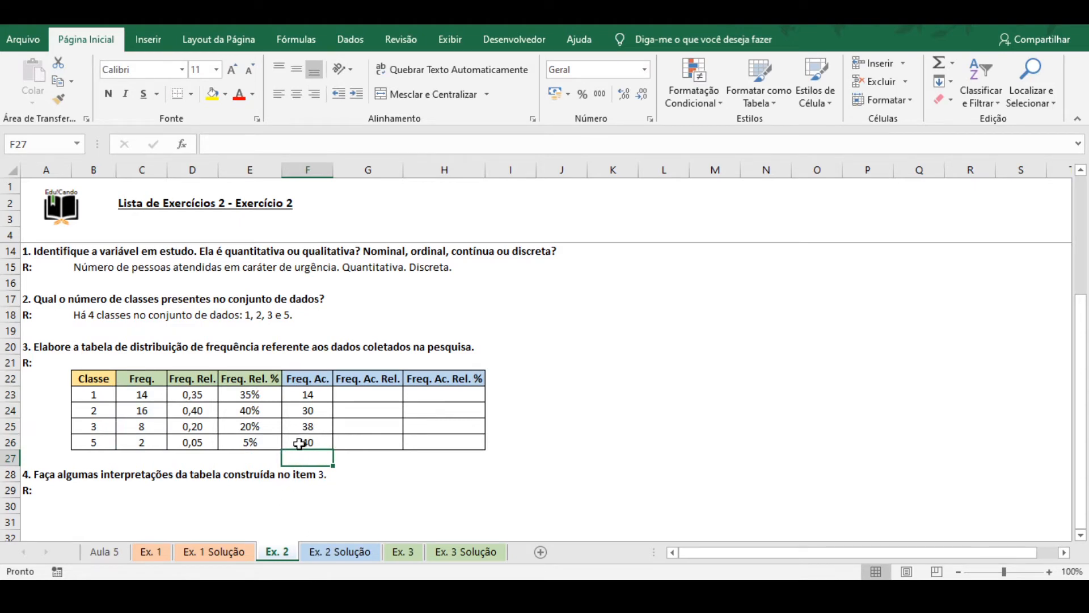
Step: Calculate the first cumulative relative frequency in G23 with =F23/40
{"action": "left_click", "coordinate": [363, 396]}
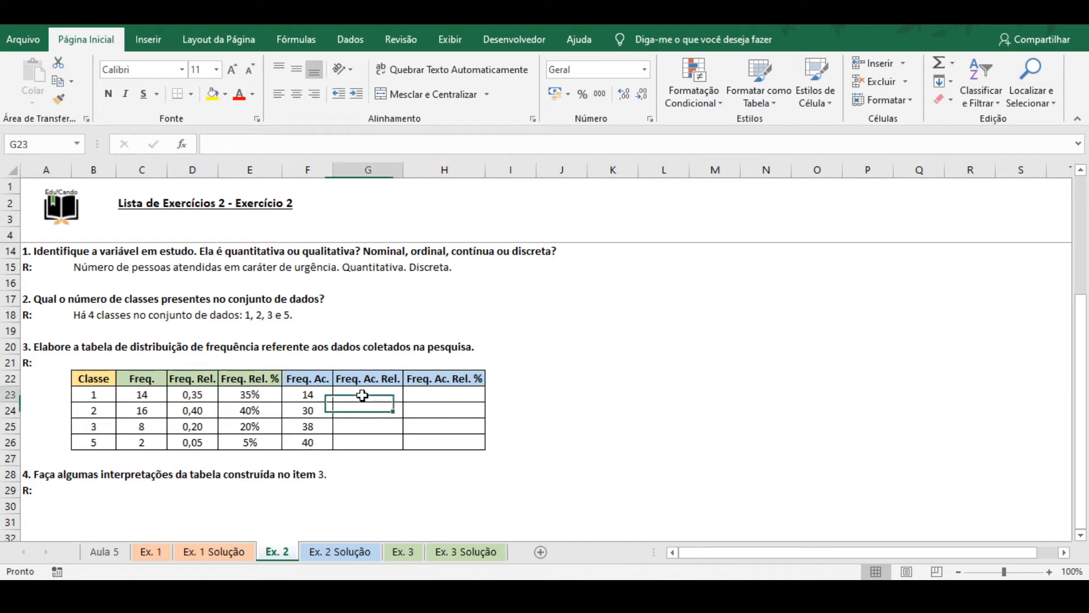
{"action": "type", "text": "="}
{"action": "key", "text": "Left"}
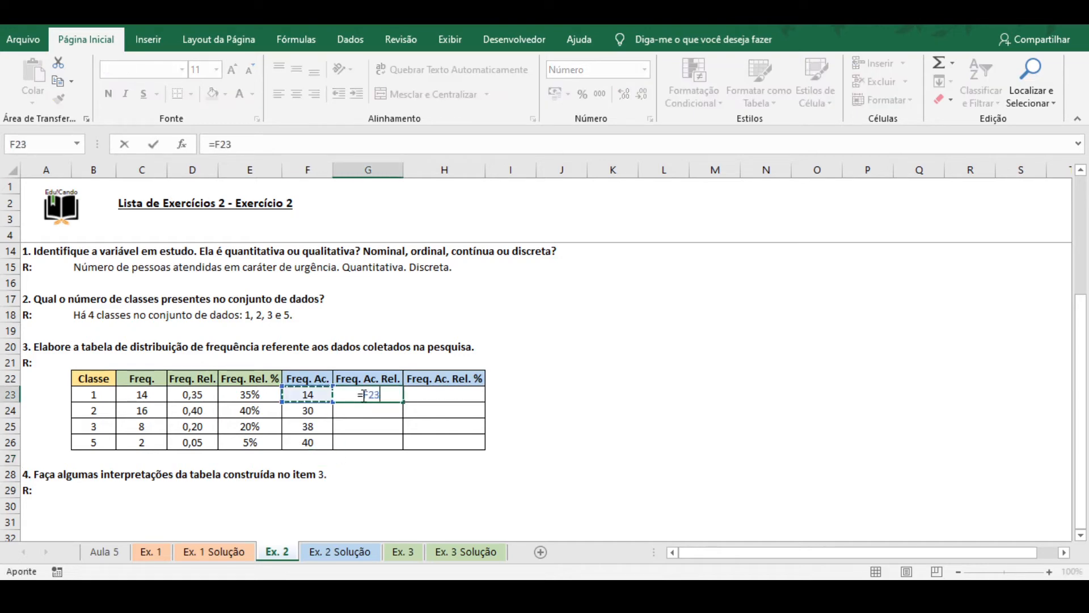
{"action": "type", "text": "/40"}
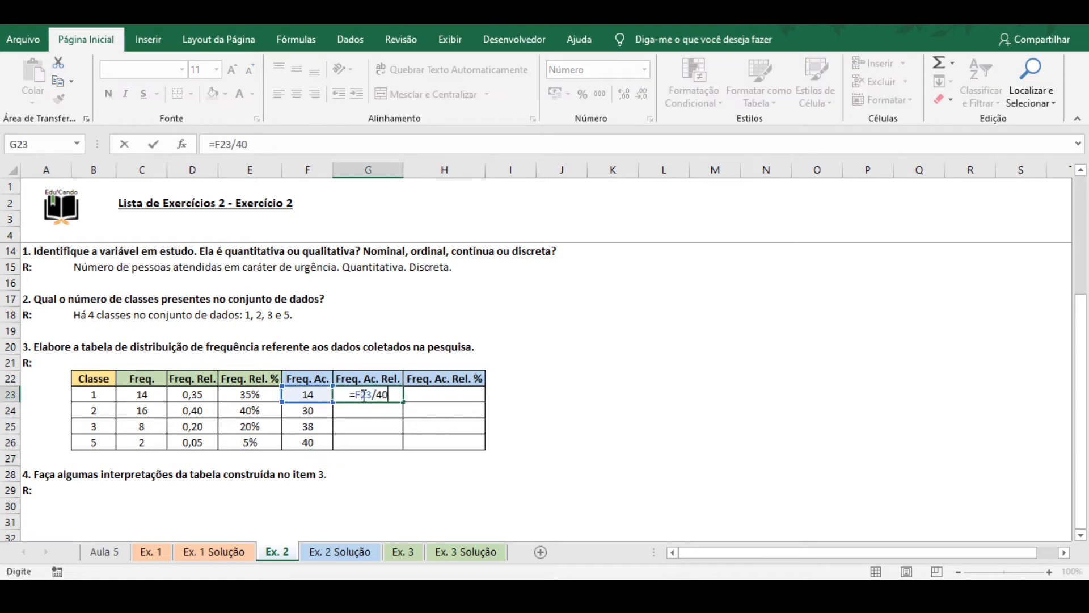
{"action": "key", "text": "Return"}
Step: Copy the cumulative relative frequency formula from G23 down to G26
{"action": "key", "text": "Up"}
{"action": "key", "text": "ctrl+c"}
{"action": "key", "text": "ctrl+Left"}
{"action": "key", "text": "ctrl+Down"}
{"action": "key", "text": "Right"}
{"action": "key", "text": "Right"}
{"action": "key", "text": "Right"}
{"action": "key", "text": "Right"}
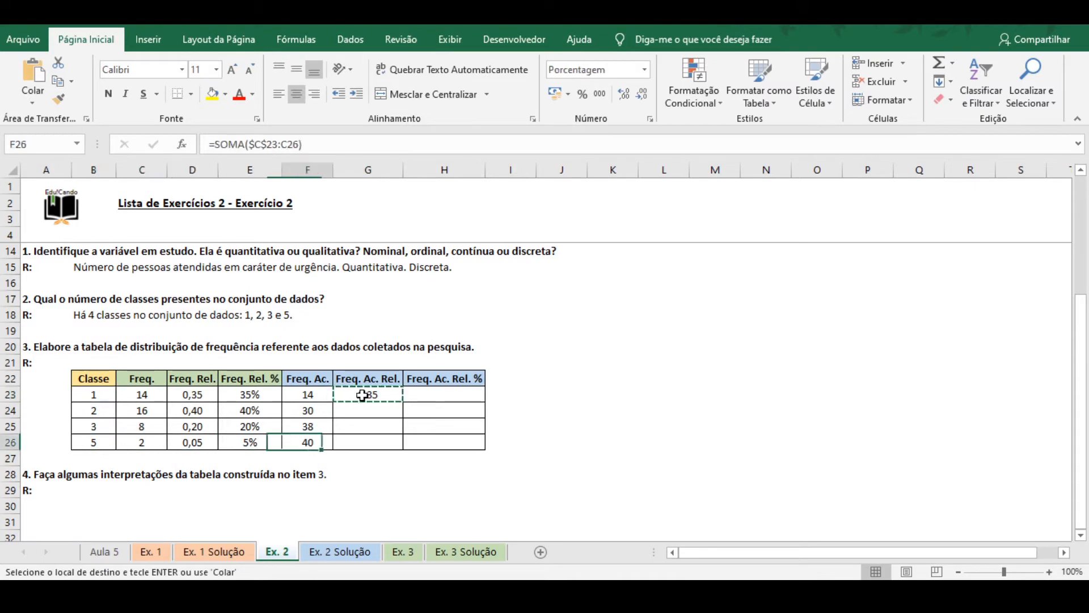
{"action": "key", "text": "Right"}
{"action": "key", "text": "ctrl+shift+Up"}
{"action": "key", "text": "ctrl+v"}
{"action": "key", "text": "Escape"}
Step: Reference the cumulative relative frequency in H23 of the Freq. Ac. Rel. % column with =G23
{"action": "left_click", "coordinate": [453, 389]}
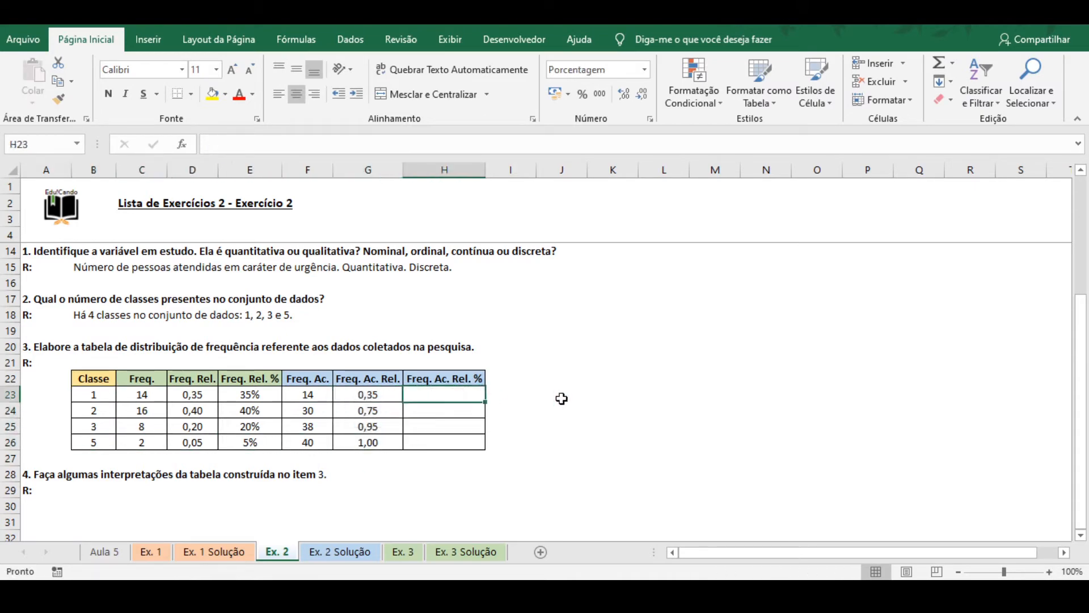
{"action": "type", "text": "="}
{"action": "key", "text": "Left"}
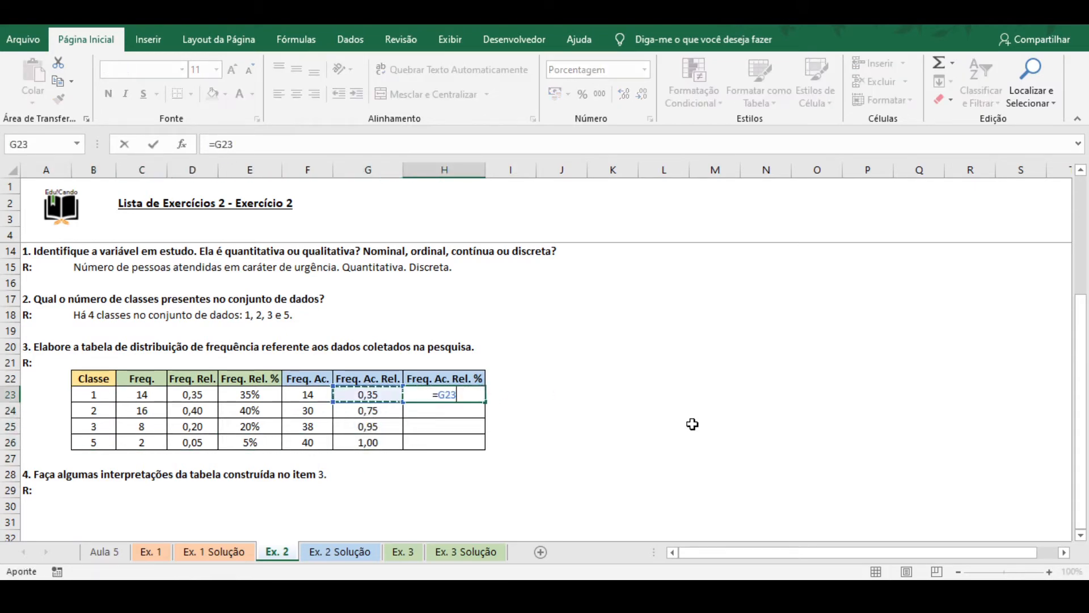
{"action": "key", "text": "Return"}
Step: Copy the formula from H23 down to H26 to fill the Freq. Ac. Rel. % column
{"action": "key", "text": "Up"}
{"action": "key", "text": "ctrl+c"}
{"action": "key", "text": "Left"}
{"action": "key", "text": "Down"}
{"action": "key", "text": "Down"}
{"action": "key", "text": "Down"}
{"action": "key", "text": "Right"}
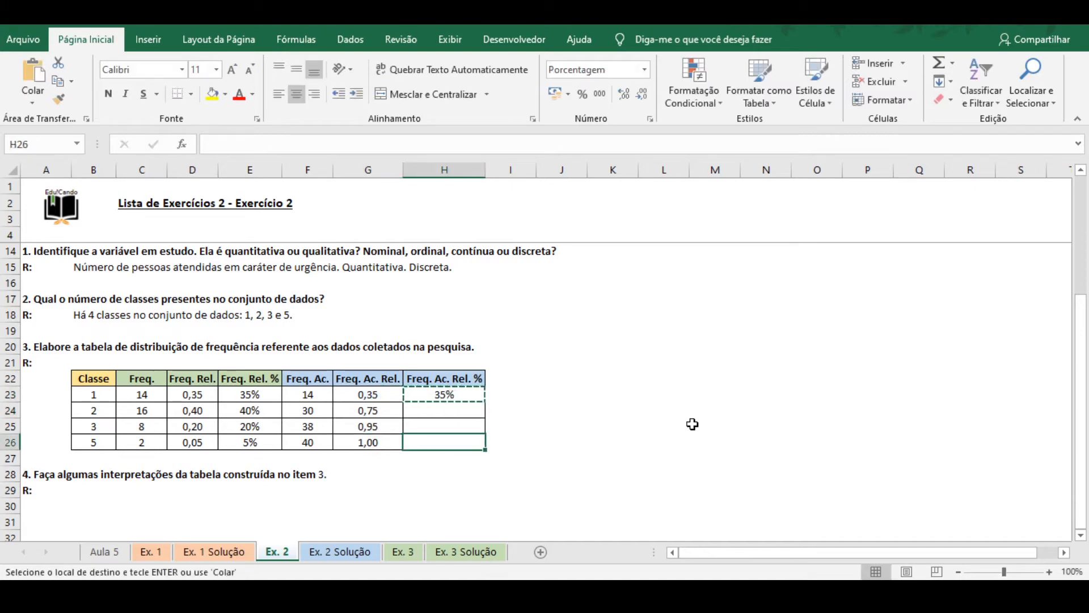
{"action": "key", "text": "ctrl+shift+Up"}
{"action": "key", "text": "ctrl+v"}
{"action": "key", "text": "Escape"}
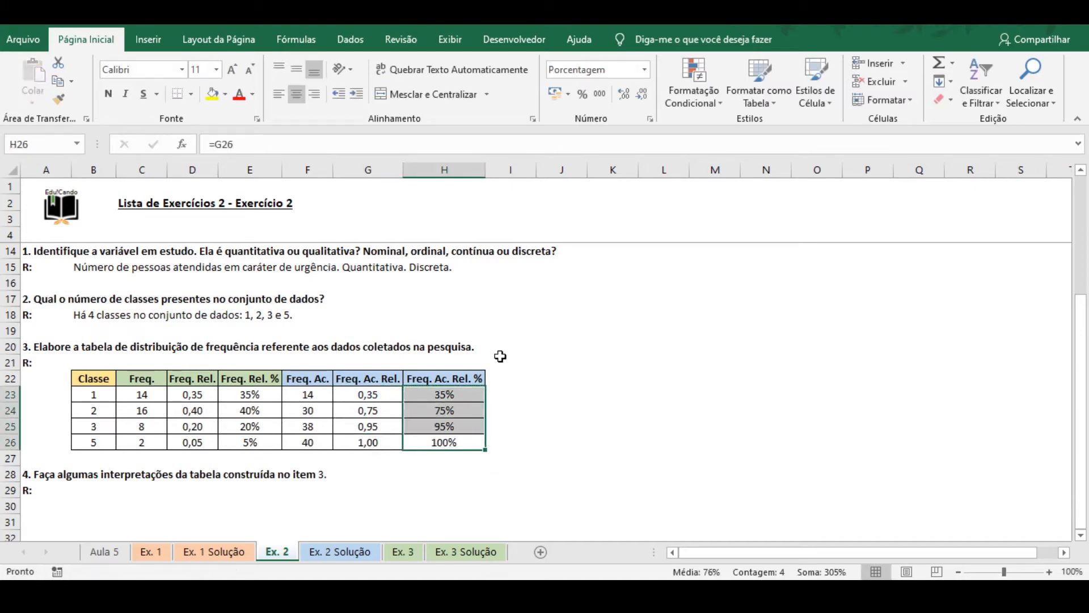
Step: Review the completed frequency table, examining the cumulative frequencies and the Classe column, especially class 2
{"action": "left_click", "coordinate": [364, 410]}
{"action": "left_click", "coordinate": [310, 394]}
{"action": "left_click", "coordinate": [310, 430], "text": "shift"}
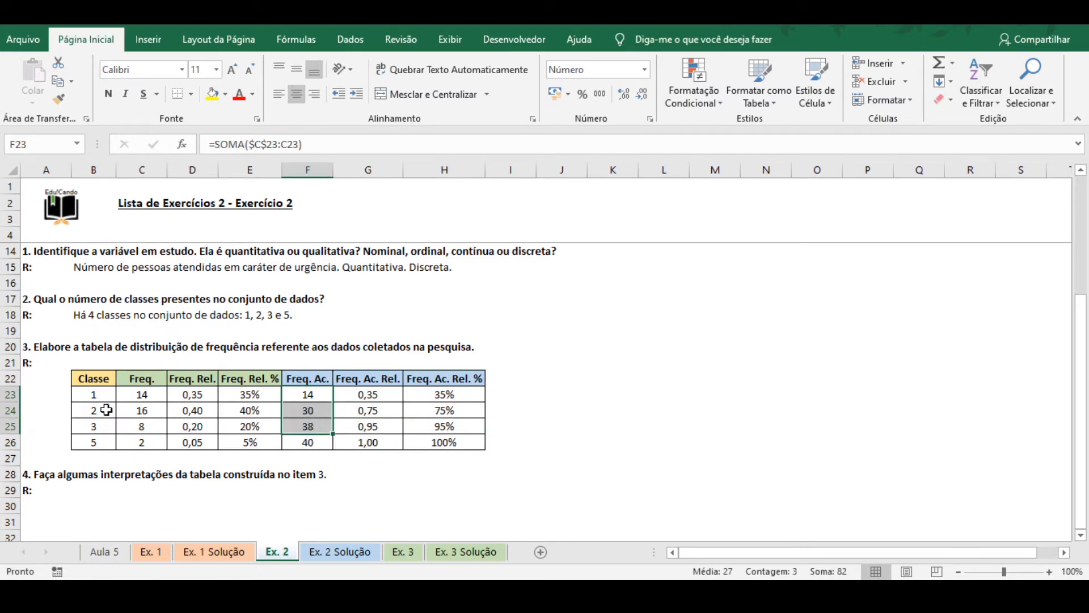
{"action": "left_click", "coordinate": [105, 380]}
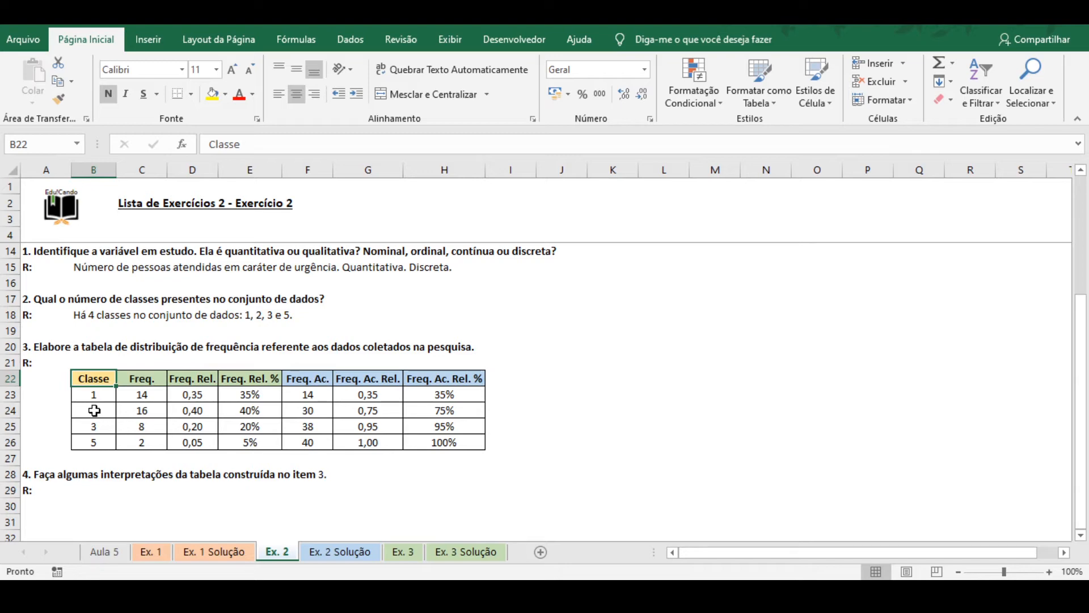
{"action": "left_click", "coordinate": [95, 410]}
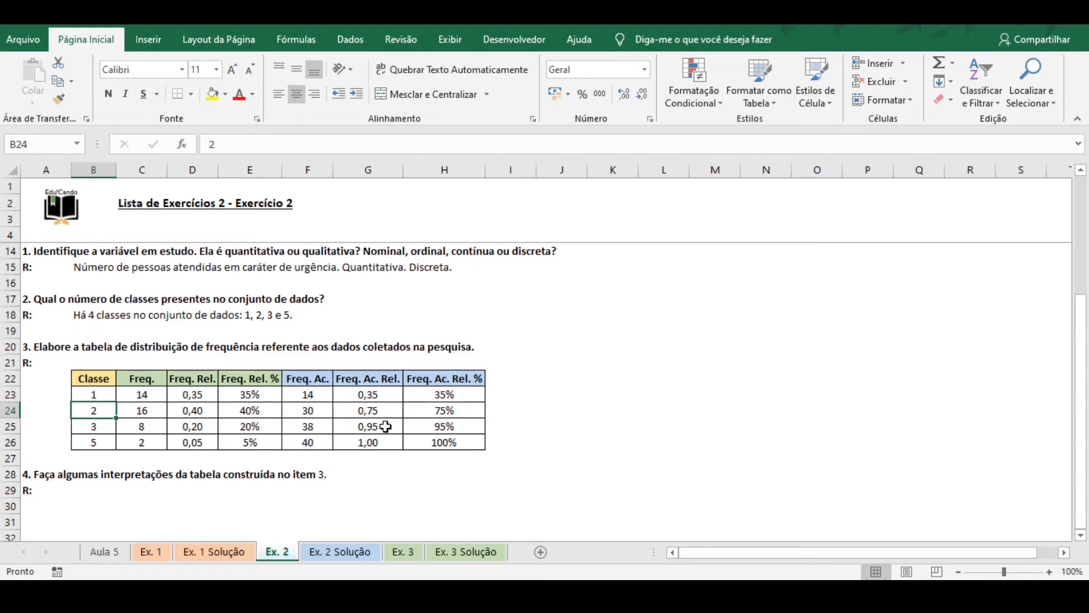
Step: Answer question 4 in B29 with "1) São raros os dias que são atendidas 5 pessoas em caráter de urgência (5% dos dias);"
{"action": "left_click", "coordinate": [445, 410]}
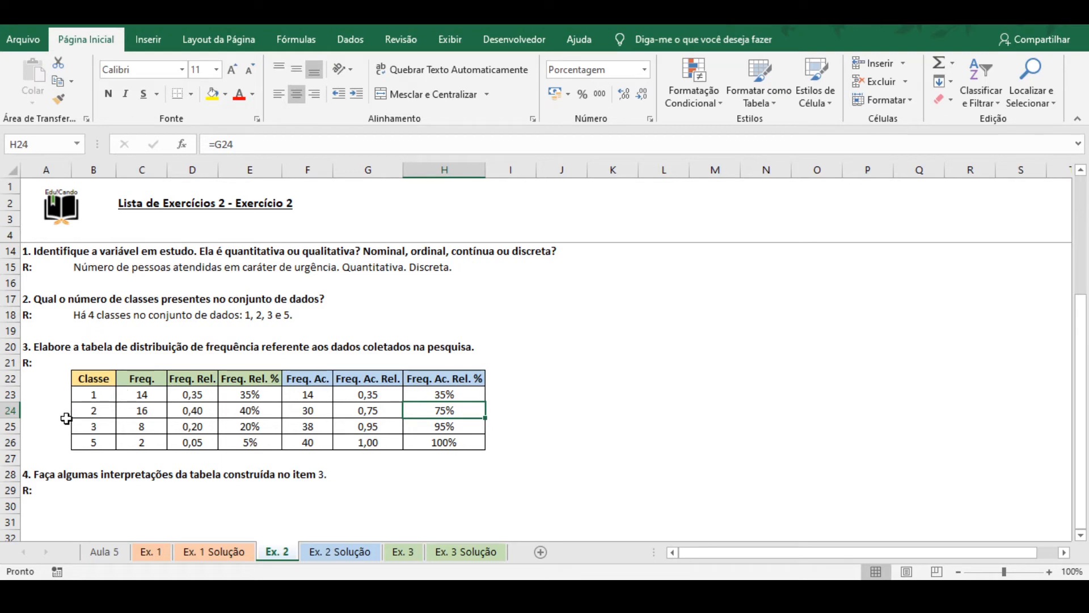
{"action": "left_click", "coordinate": [90, 489]}
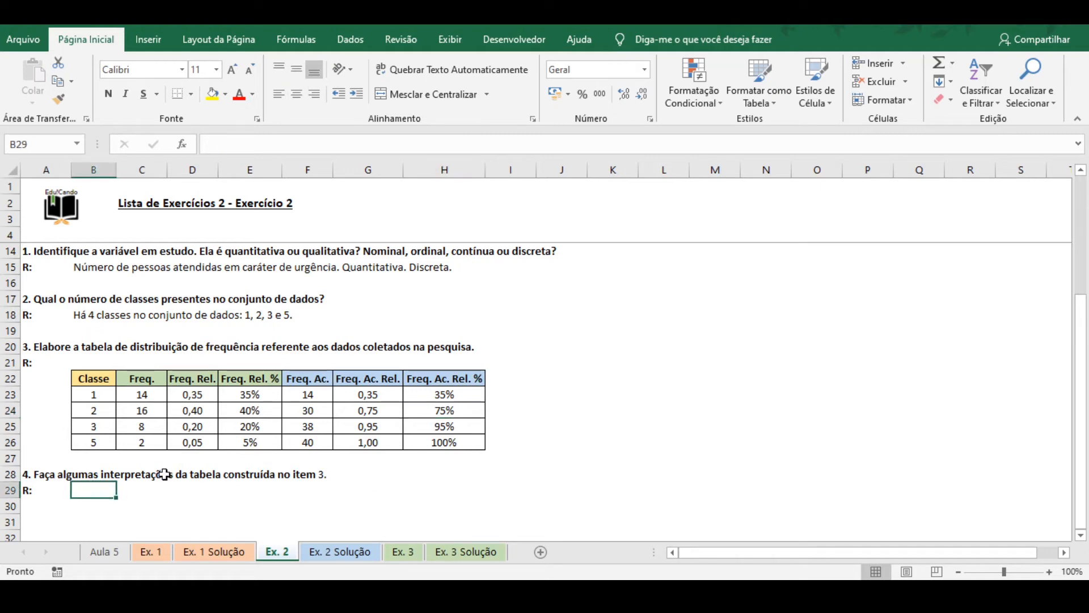
{"action": "type", "text": "1"}
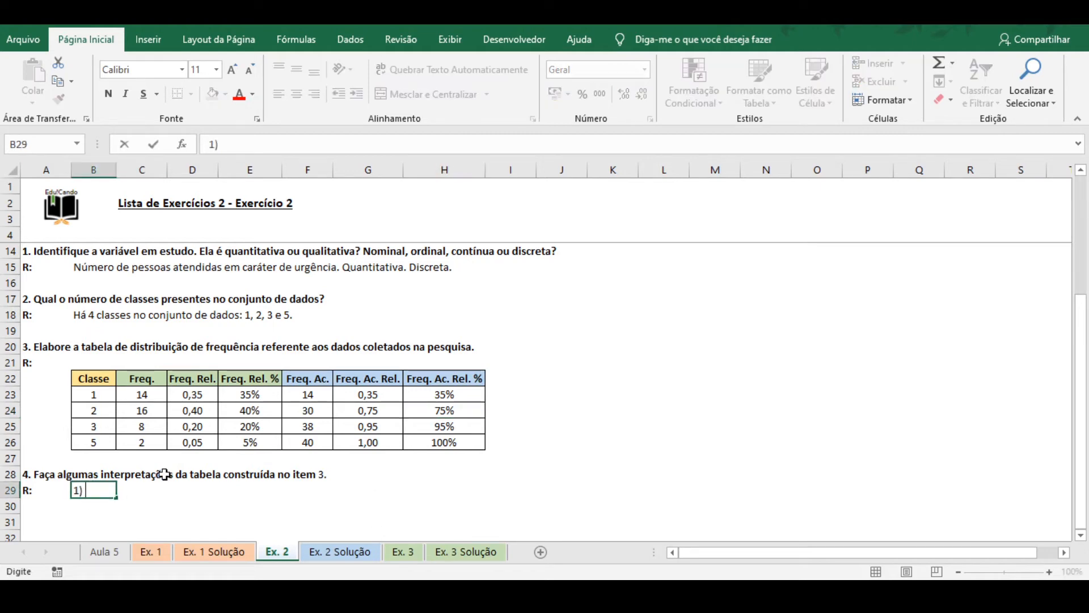
{"action": "type", "text": ") São raros s d"}
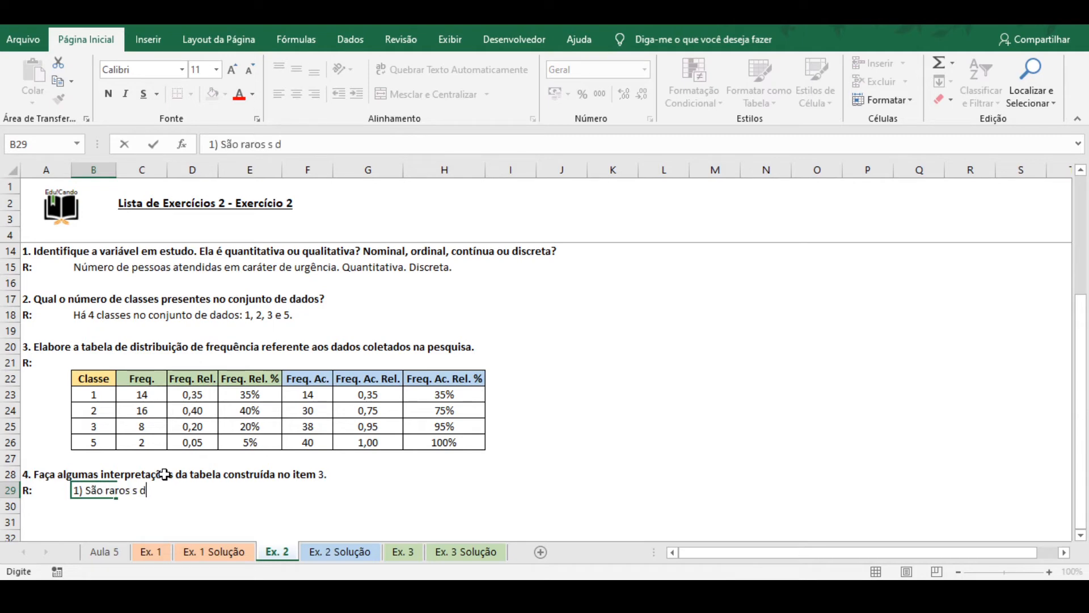
{"action": "key", "text": "BackSpace"}
{"action": "key", "text": "BackSpace"}
{"action": "key", "text": "BackSpace"}
{"action": "type", "text": "os dias que s"}
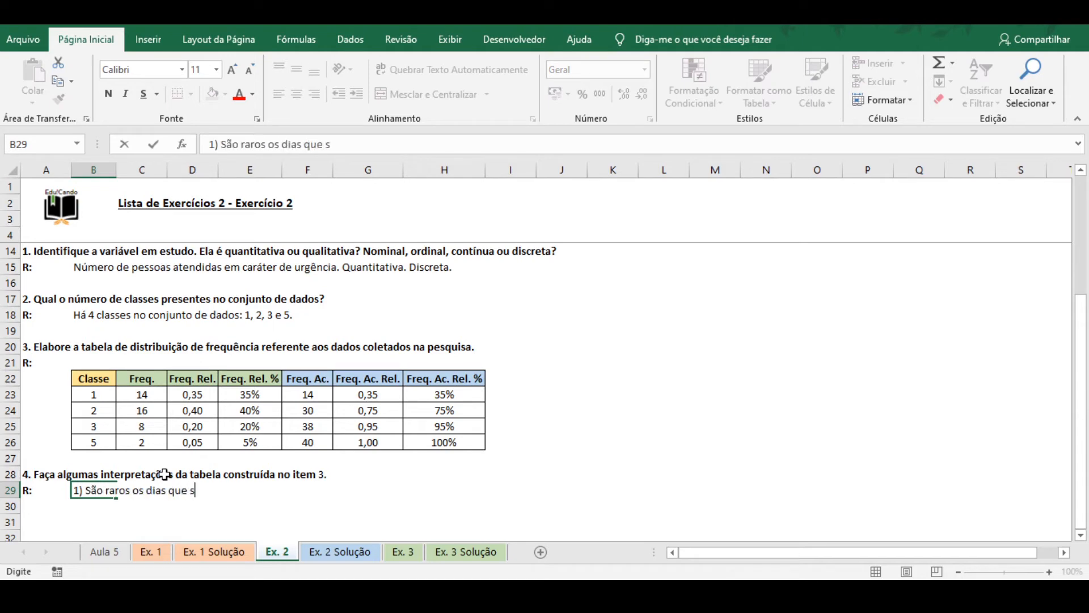
{"action": "type", "text": "ão atendidas "}
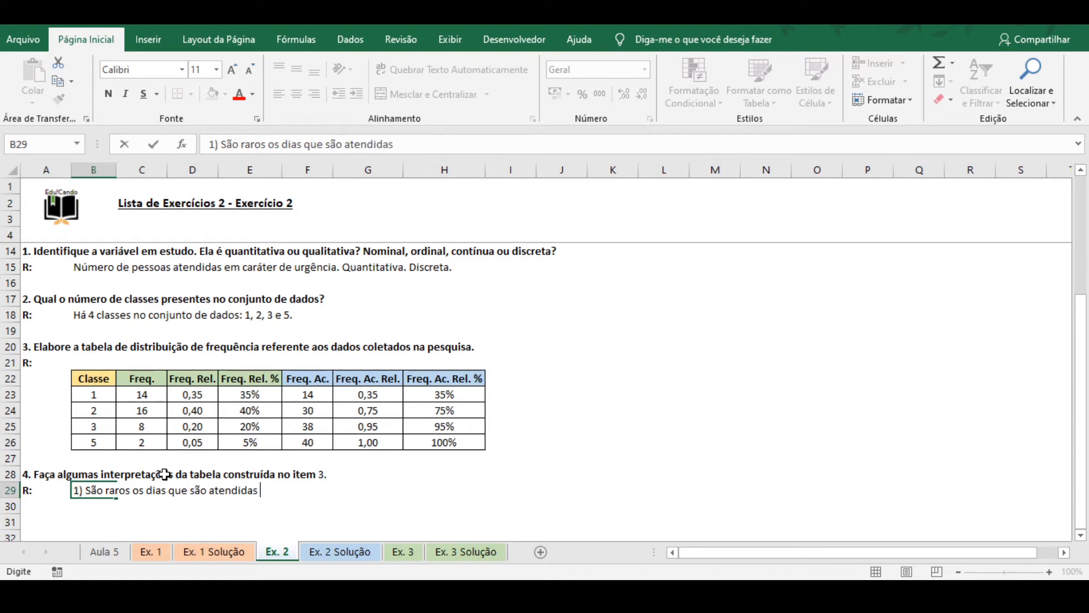
{"action": "type", "text": "5 pessoas em "}
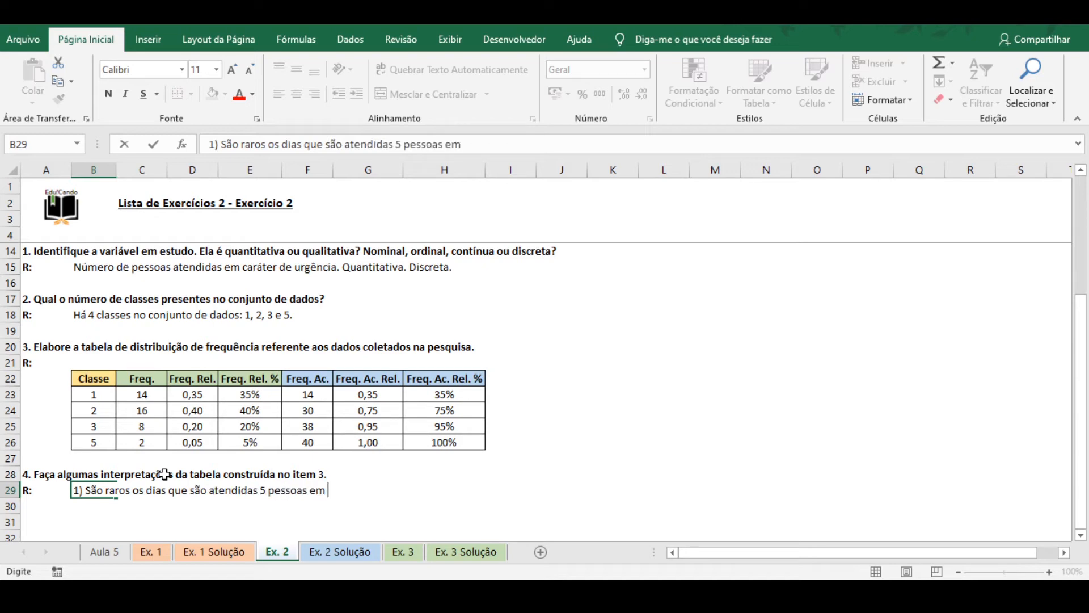
{"action": "type", "text": "caráter de urgê"}
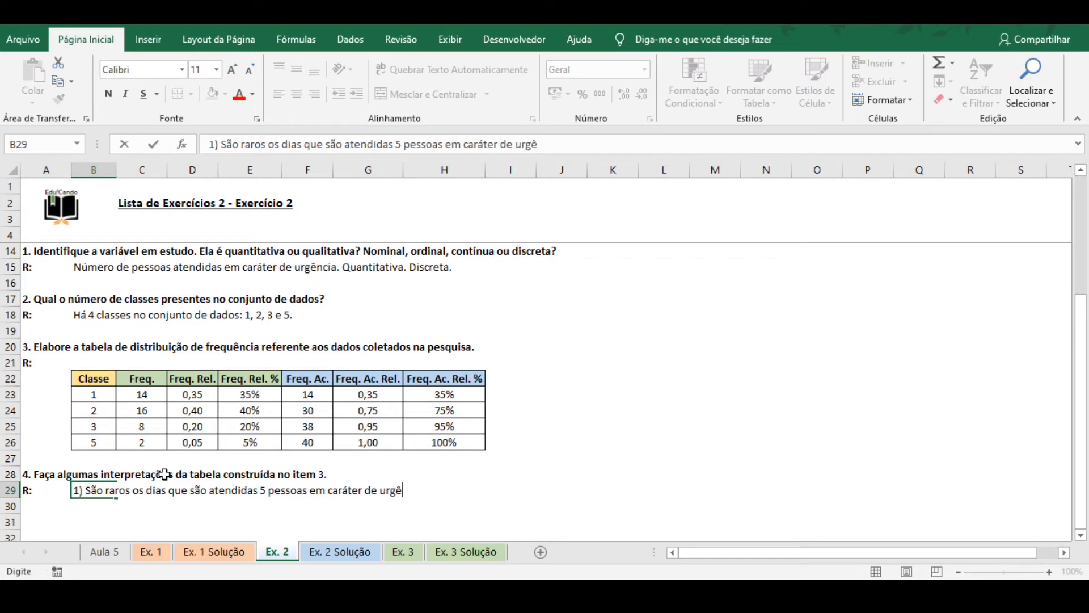
{"action": "type", "text": "ncia (5% do"}
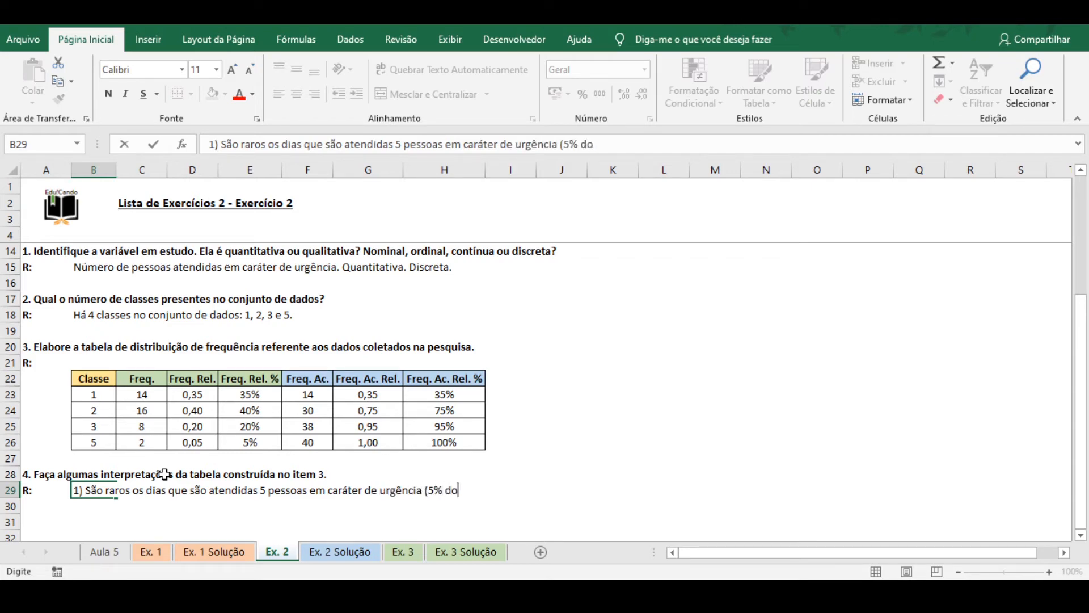
{"action": "type", "text": "s dias);"}
{"action": "key", "text": "Return"}
Step: Add a second interpretation in B30: "2) É esperado que na maioria dos dias (3/4) sejam atendidas até 2 pessoas em caráter de urgência"
{"action": "type", "text": "2)"}
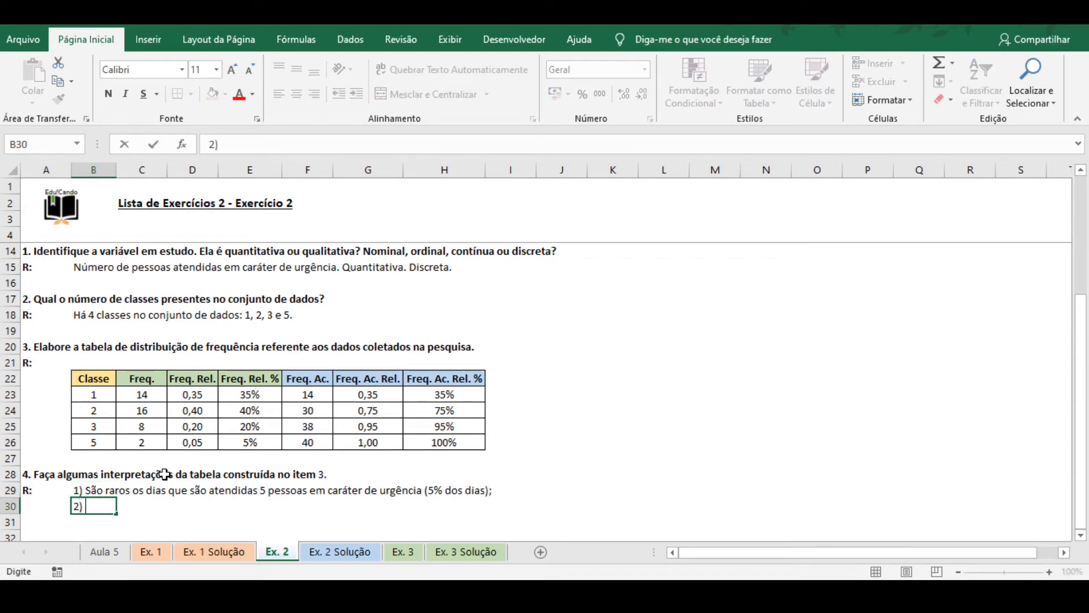
{"action": "type", "text": " É esperado que na ma"}
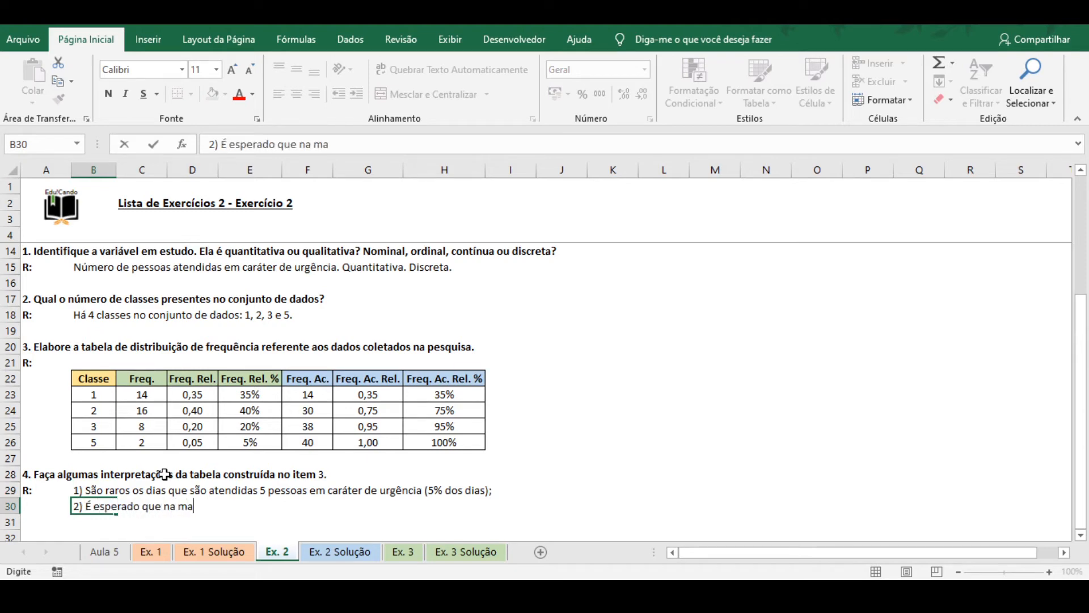
{"action": "type", "text": "ioria dos dias ("}
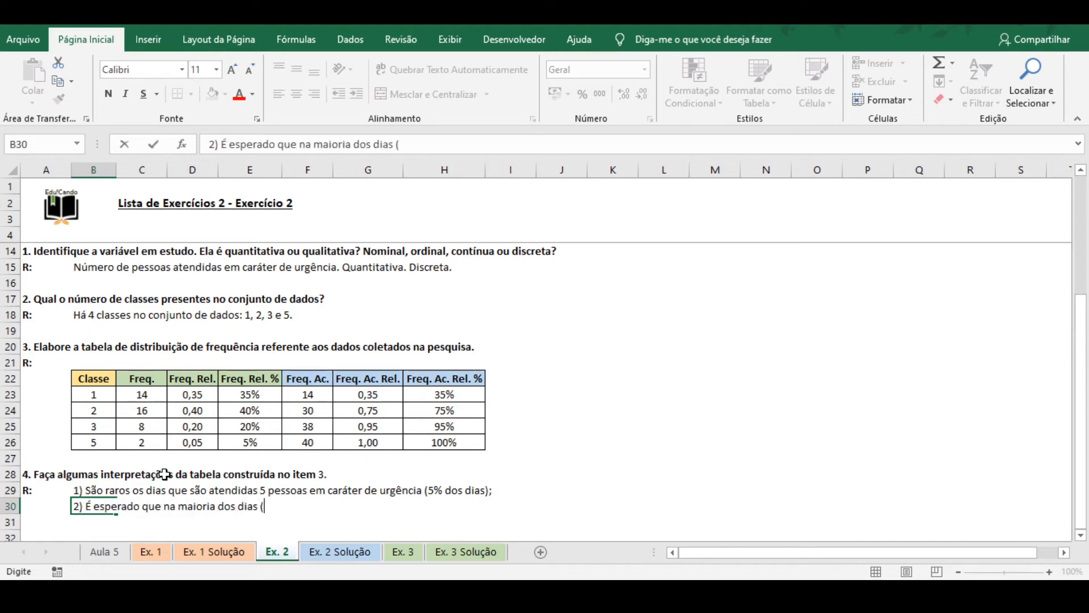
{"action": "type", "text": "3/4) sejam aten"}
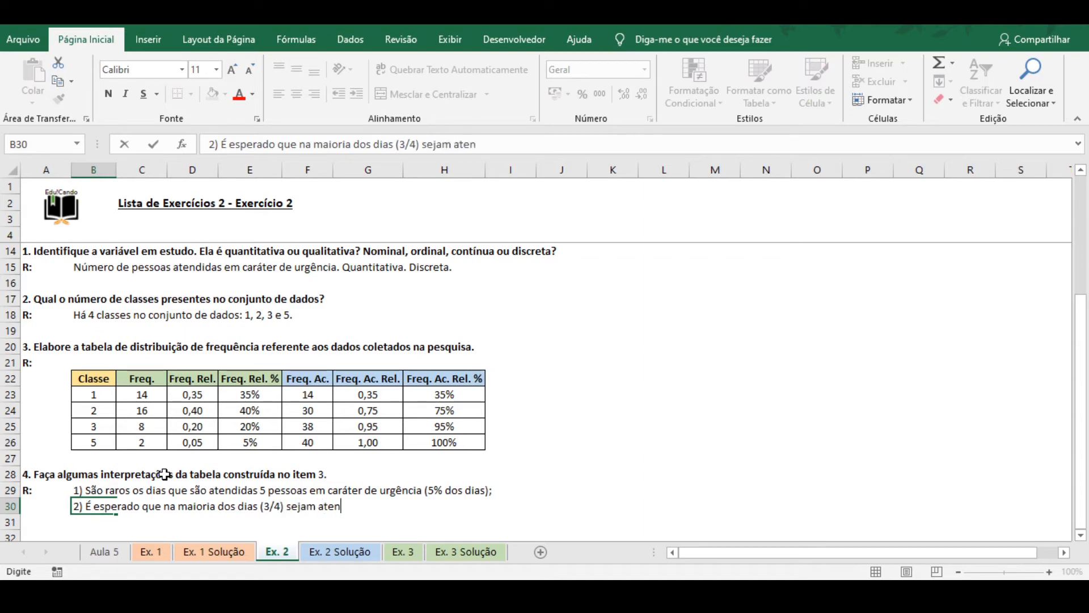
{"action": "type", "text": "didas até 2 pe"}
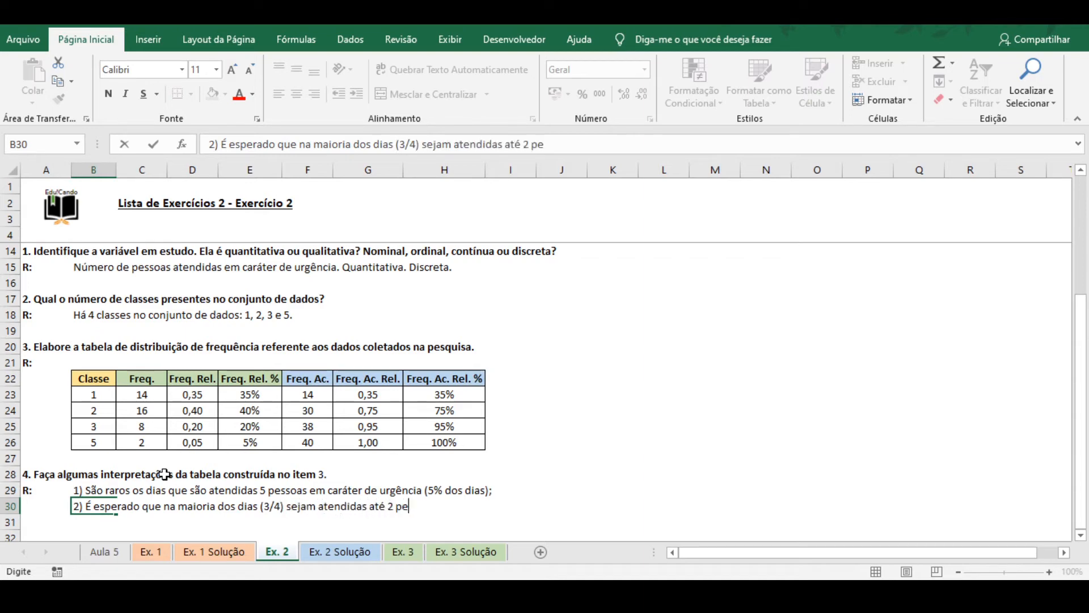
{"action": "type", "text": "ssoas em caráter de "}
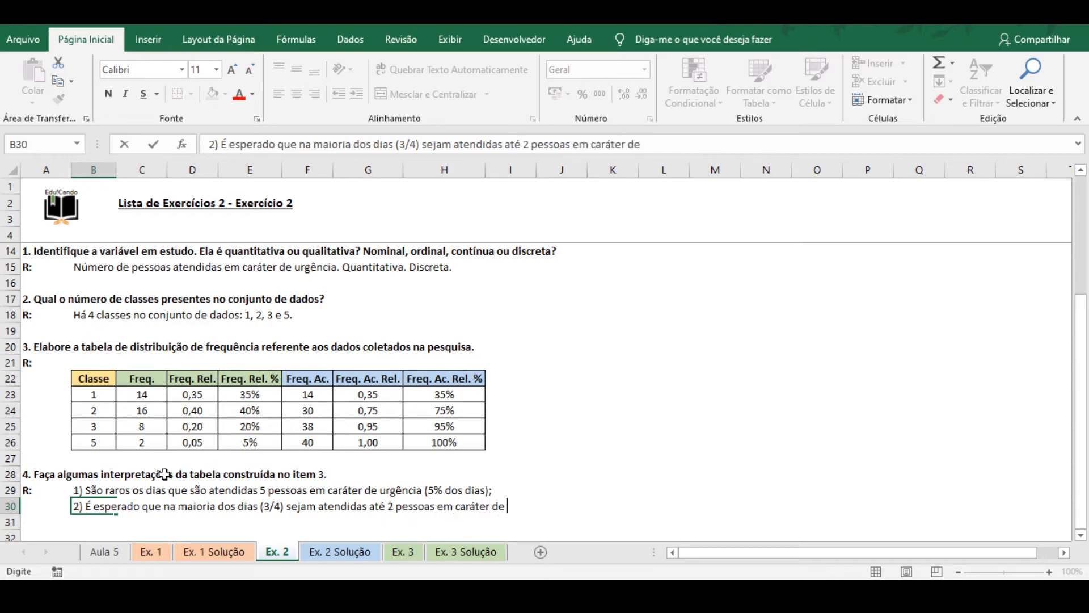
{"action": "type", "text": "urgência"}
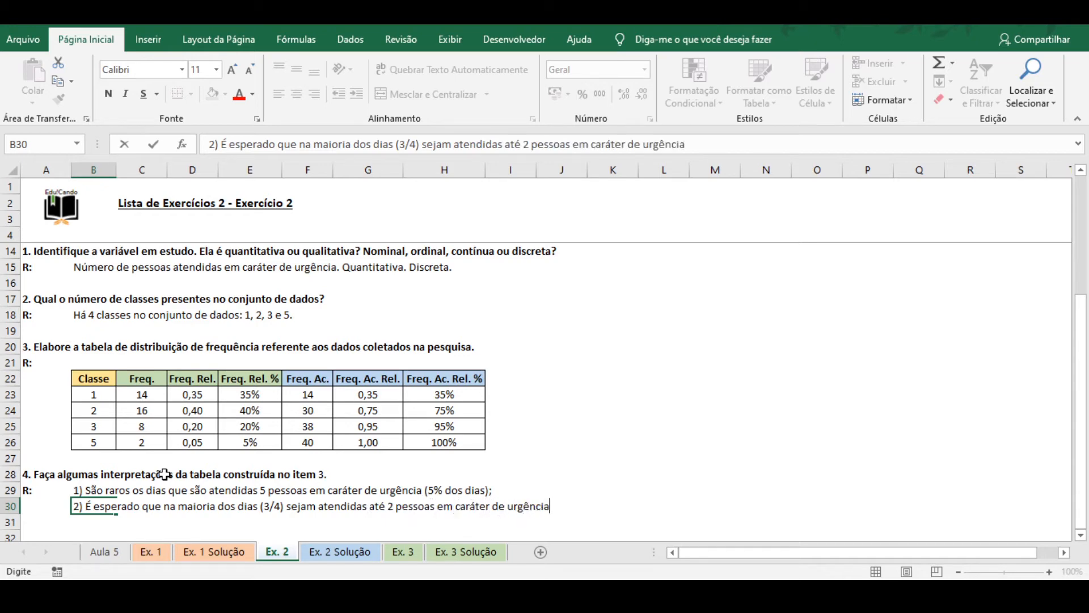
{"action": "key", "text": "Return"}
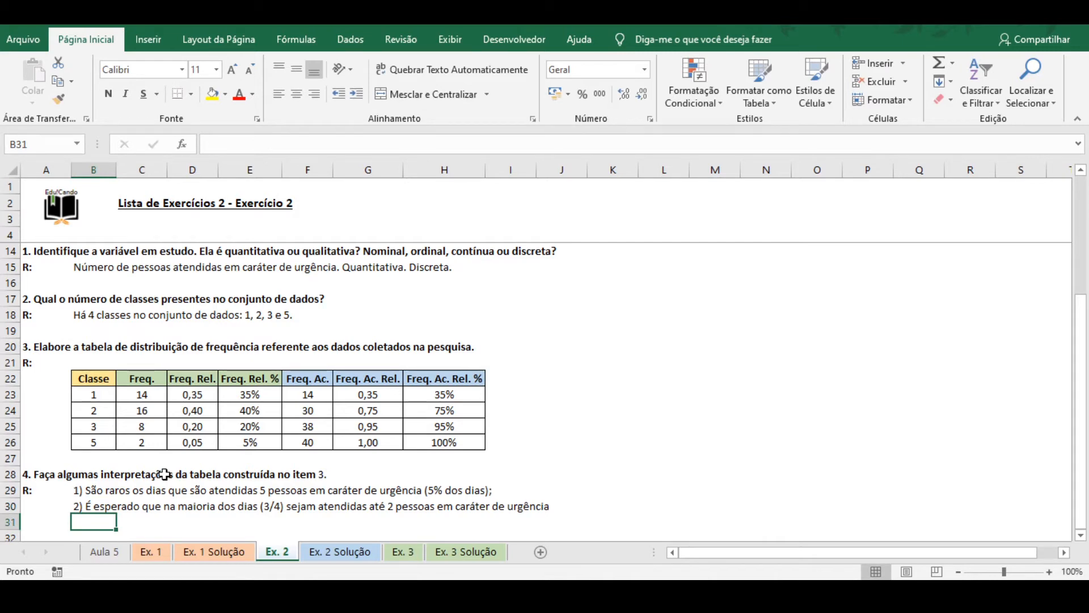
Step: Compare the raw data in B9:K12 with the frequency table in B22:H26 and the interpretations written for question 4
{"action": "scroll", "coordinate": [238, 445], "scroll_direction": "up", "scroll_amount": 3}
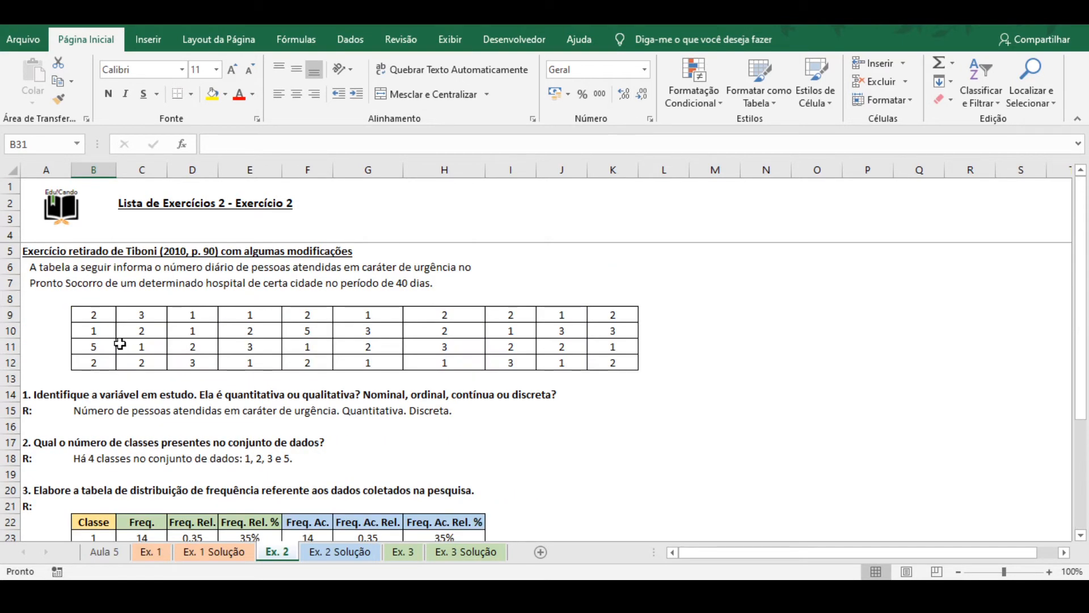
{"action": "left_click", "coordinate": [88, 317]}
{"action": "key", "text": "ctrl+a"}
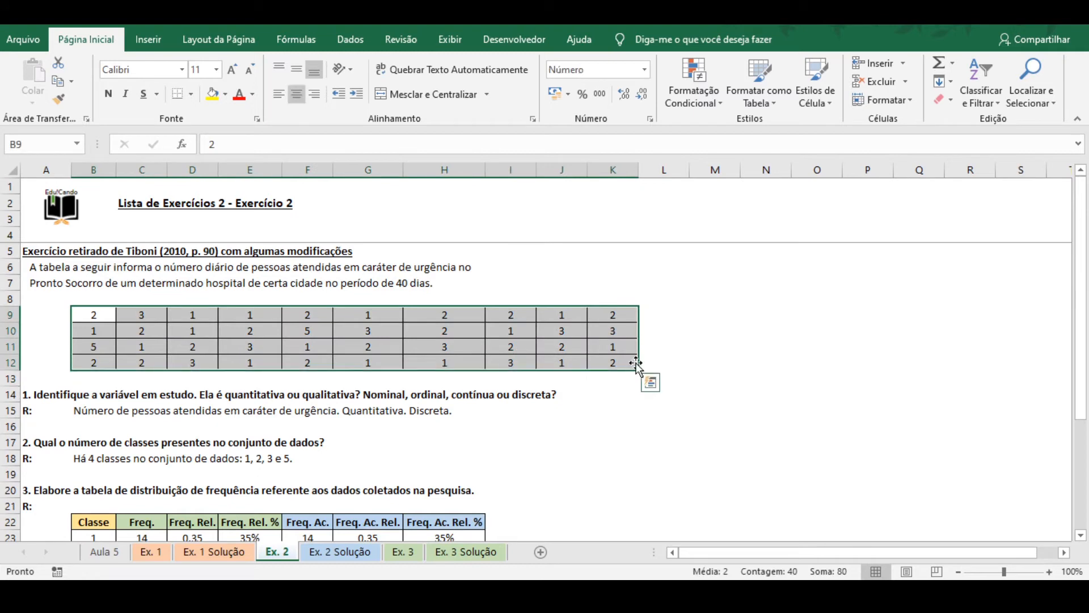
{"action": "scroll", "coordinate": [636, 363], "scroll_direction": "down", "scroll_amount": 4}
{"action": "left_click_drag", "start_coordinate": [105, 329], "coordinate": [445, 397]}
{"action": "scroll", "coordinate": [153, 310], "scroll_direction": "up", "scroll_amount": 4}
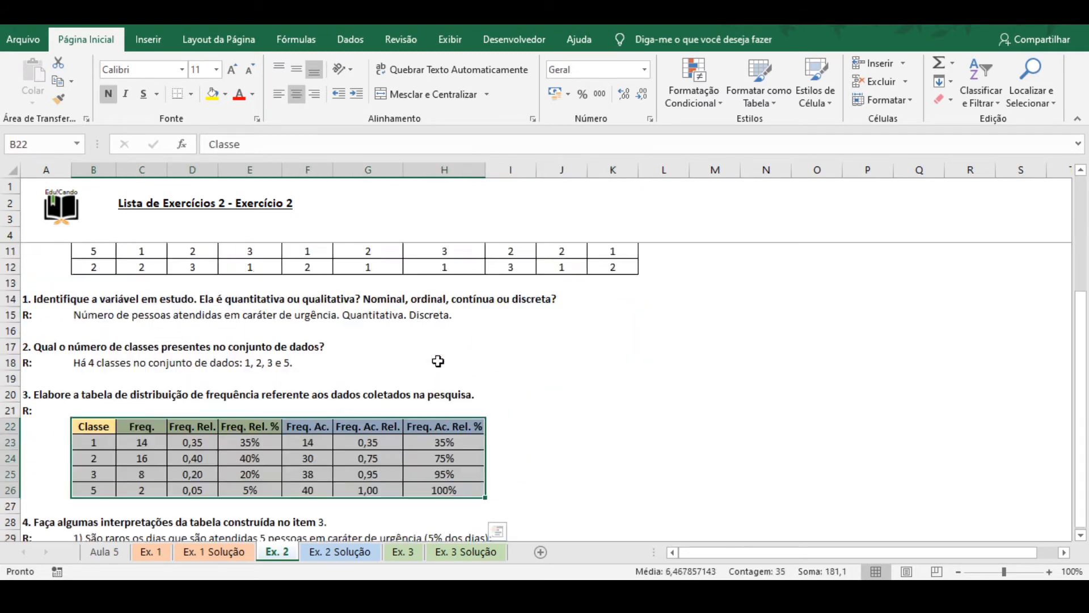
{"action": "left_click", "coordinate": [153, 309]}
{"action": "key", "text": "ctrl+a"}
{"action": "scroll", "coordinate": [529, 340], "scroll_direction": "down", "scroll_amount": 3}
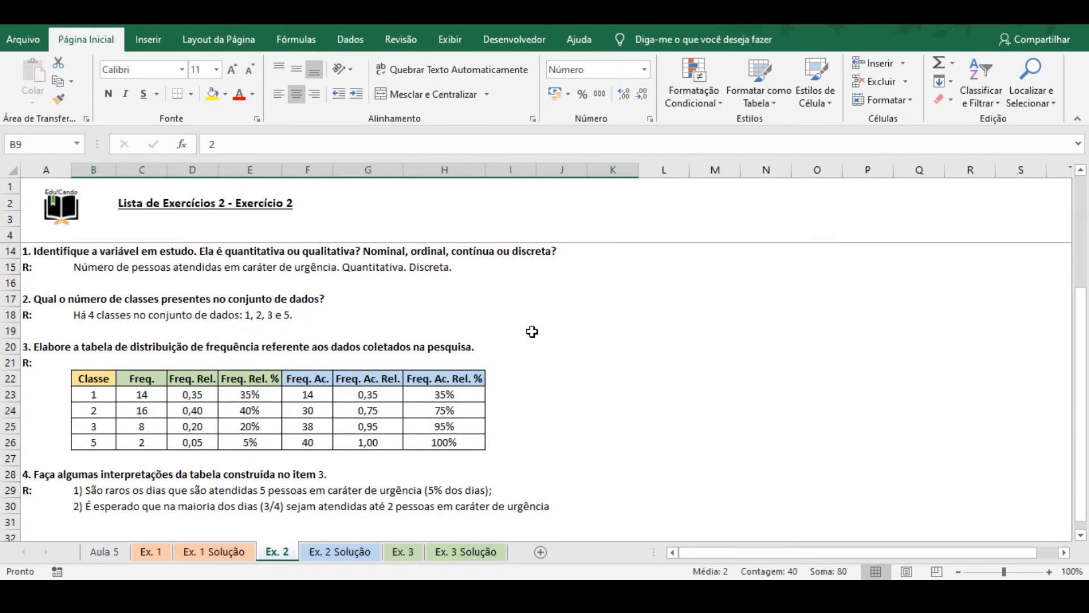
{"action": "scroll", "coordinate": [133, 464], "scroll_direction": "down", "scroll_amount": 1}
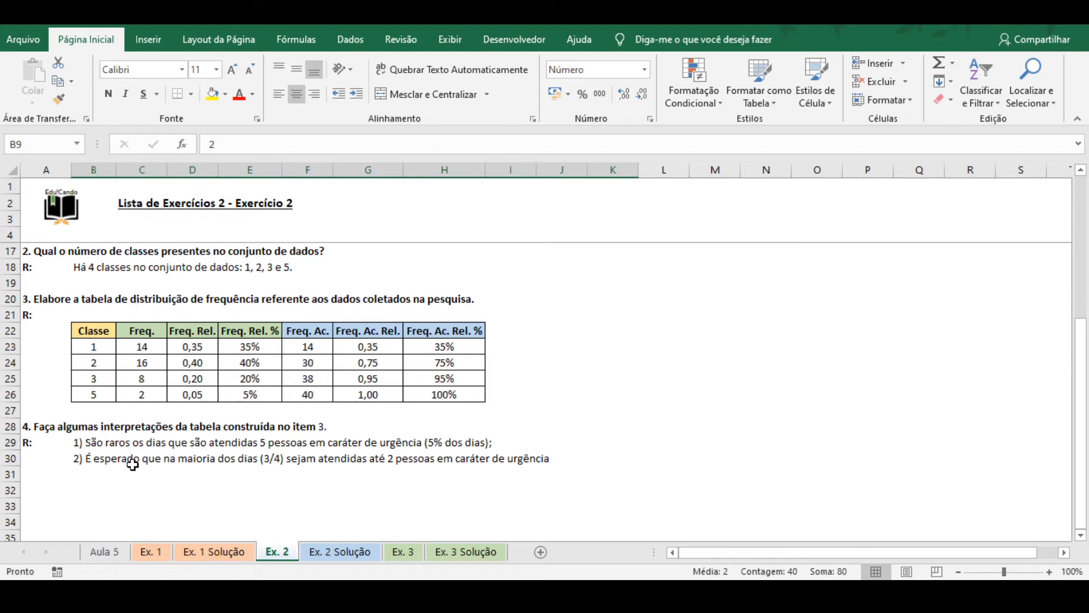
{"action": "scroll", "coordinate": [133, 464], "scroll_direction": "up", "scroll_amount": 4}
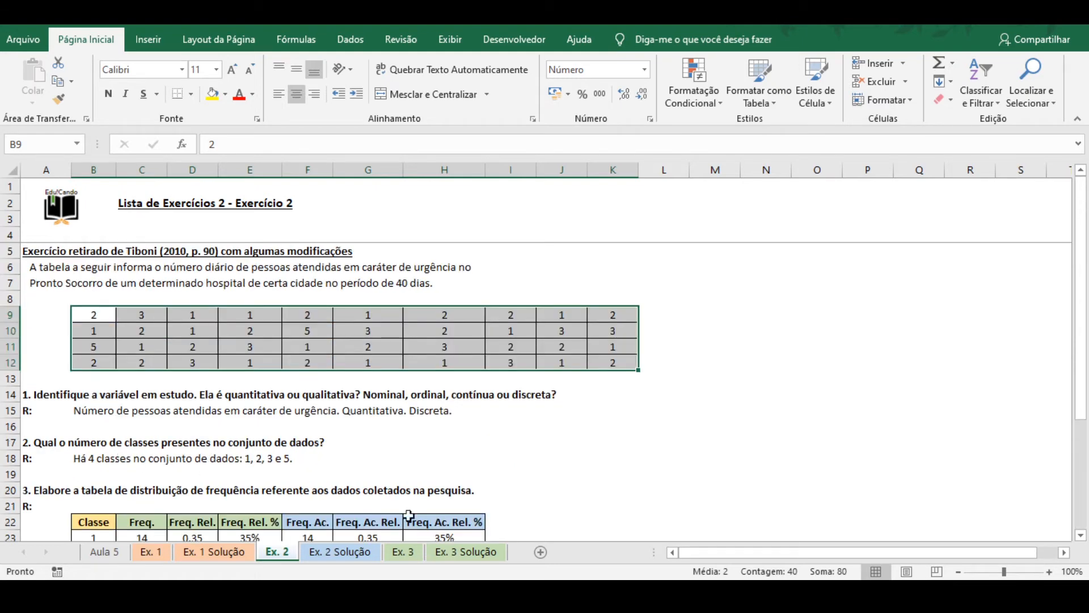
Step: Go to the Ex. 3 sheet, review the salary data in B9:K18, and answer question 1 in B21 with "Salário. Quantitativa. Contínua."
{"action": "left_click", "coordinate": [411, 557]}
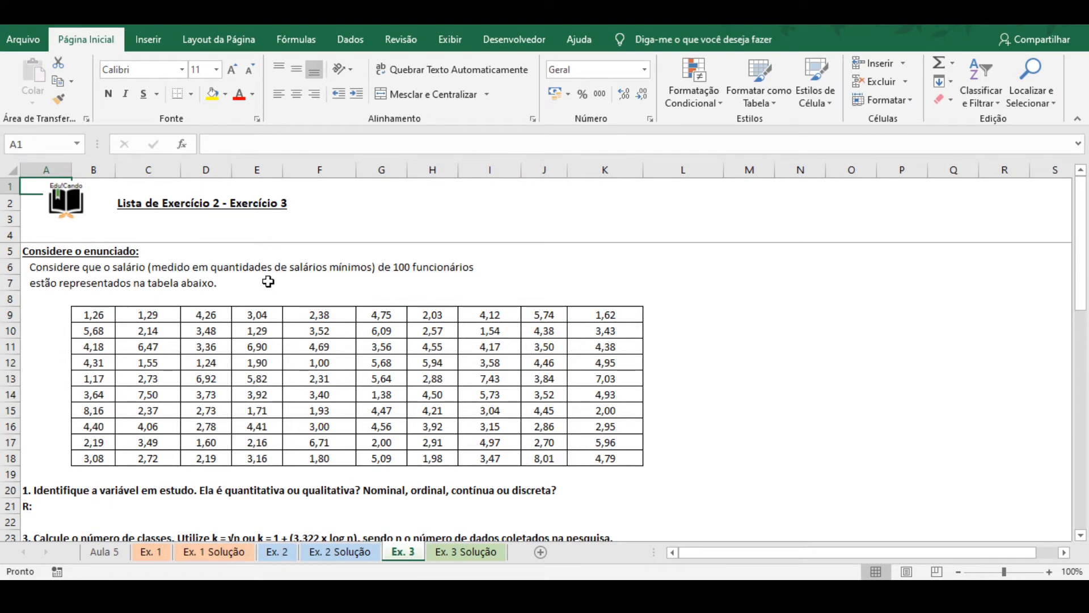
{"action": "left_click_drag", "start_coordinate": [94, 312], "coordinate": [609, 456]}
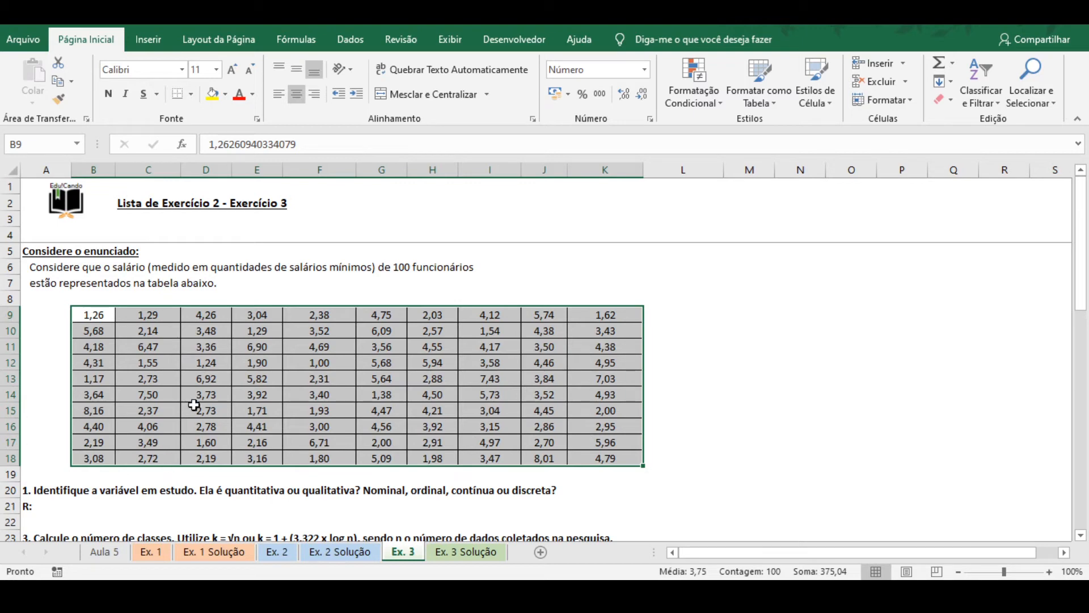
{"action": "left_click", "coordinate": [95, 504]}
{"action": "type", "text": "Salá"}
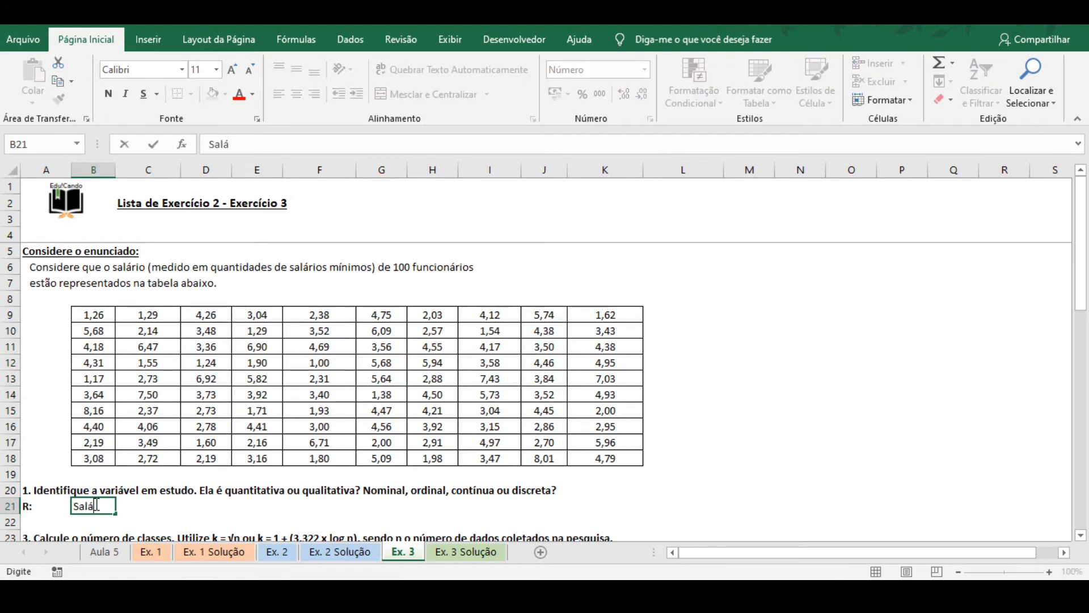
{"action": "type", "text": "rio. Quantitativa"}
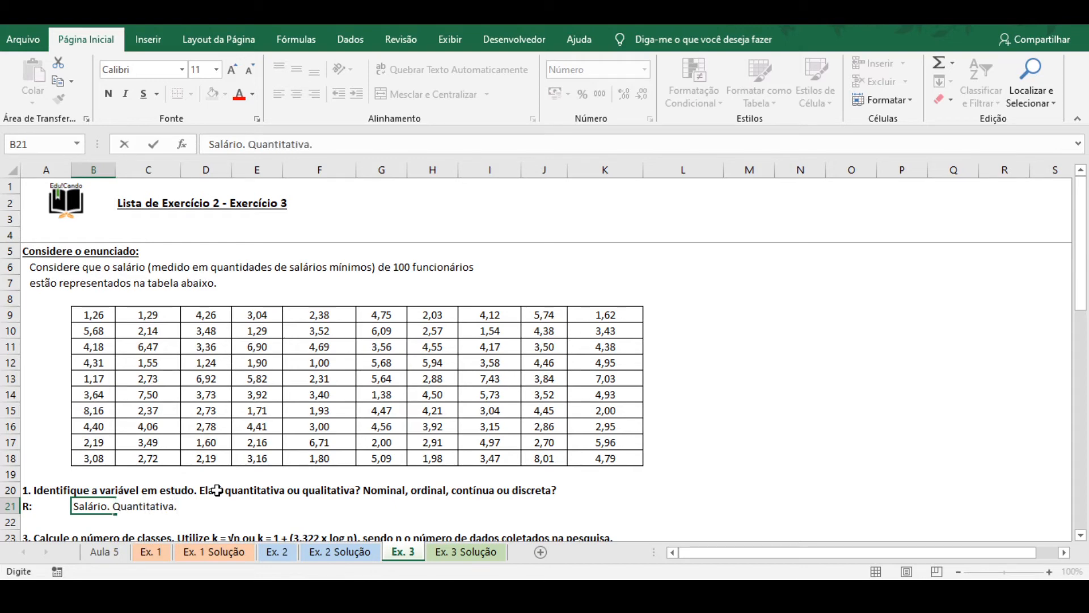
{"action": "type", "text": ". Contínua."}
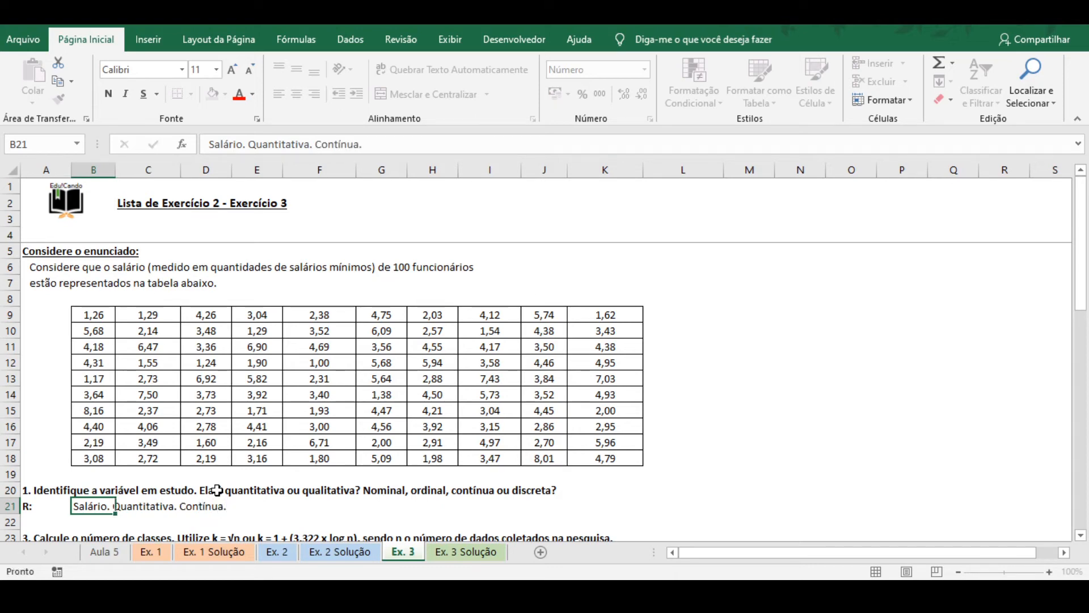
{"action": "key", "text": "Return"}
Step: Insert four blank rows at row 25 to make room for the answer to question 2
{"action": "scroll", "coordinate": [192, 396], "scroll_direction": "down", "scroll_amount": 1}
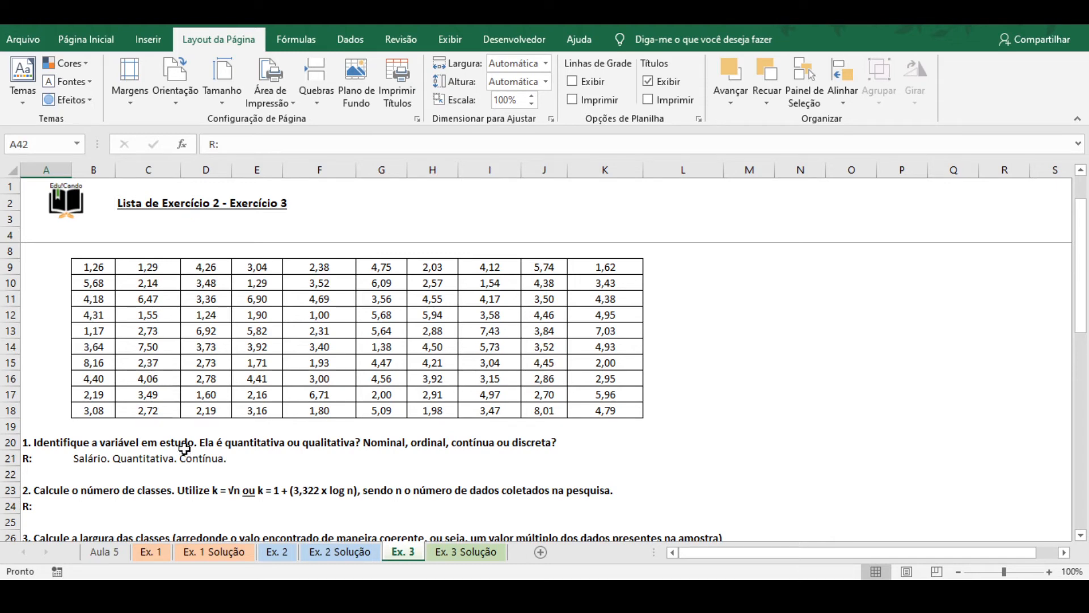
{"action": "left_click", "coordinate": [11, 521]}
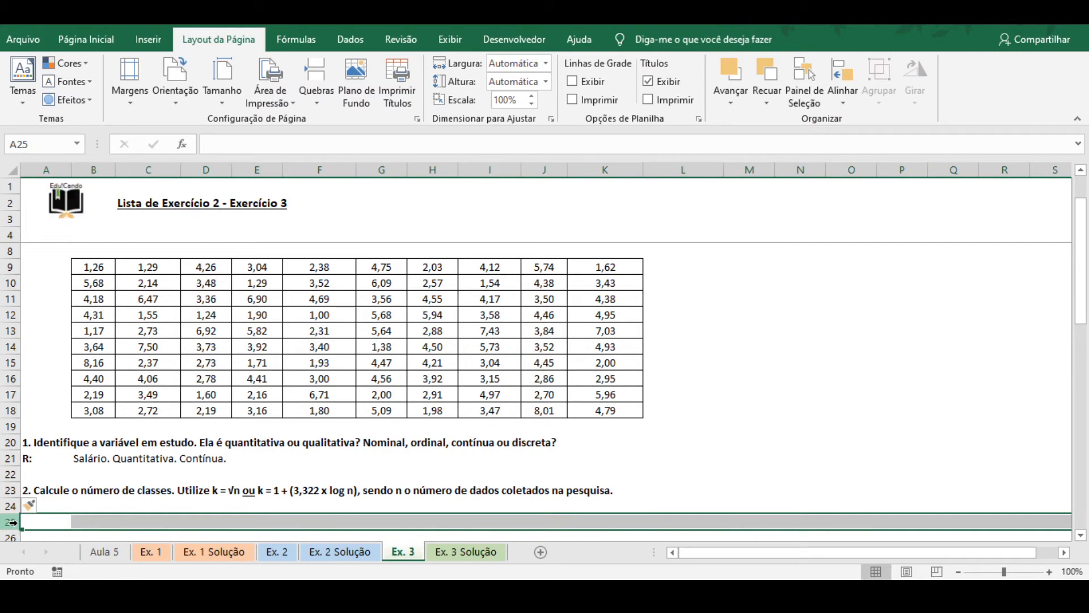
{"action": "key", "text": "ctrl+plus"}
{"action": "key", "text": "ctrl+plus"}
{"action": "key", "text": "ctrl+plus"}
{"action": "key", "text": "ctrl+plus"}
{"action": "scroll", "coordinate": [71, 478], "scroll_direction": "down", "scroll_amount": 2}
Step: Write the label "1) Utilizando =RAIZ(n)" in B24 as the first method for the number of classes
{"action": "left_click", "coordinate": [67, 427]}
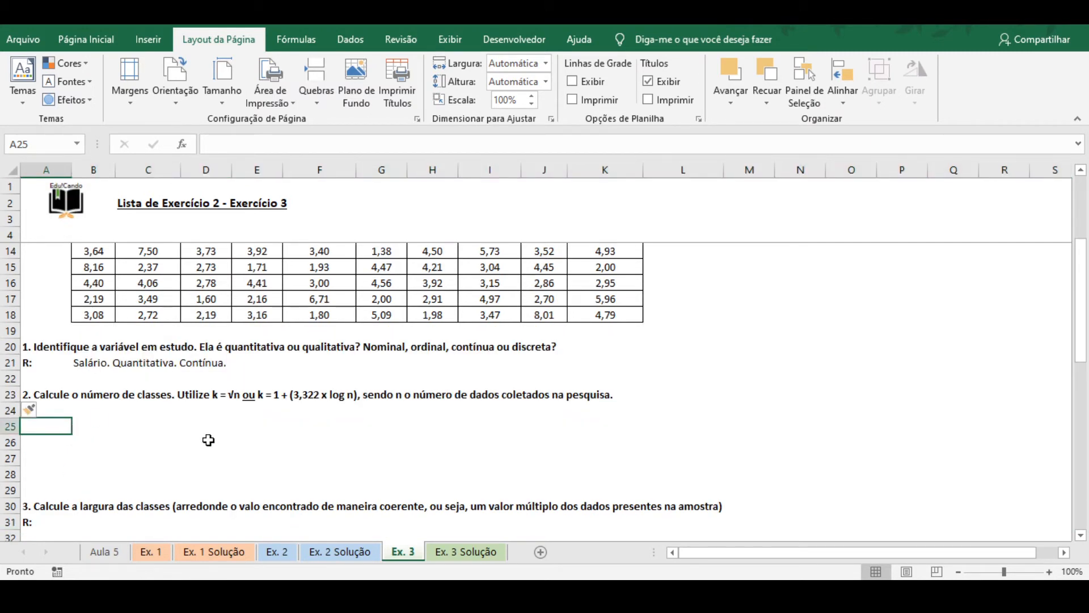
{"action": "key", "text": "Right"}
{"action": "key", "text": "Up"}
{"action": "type", "text": "1) "}
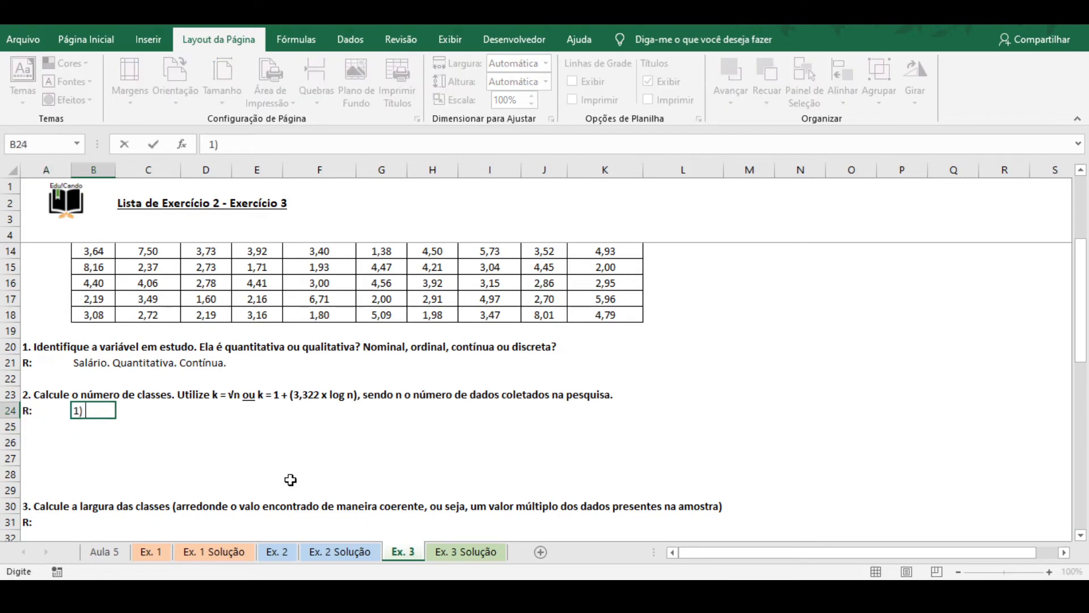
{"action": "type", "text": "Utilizando "}
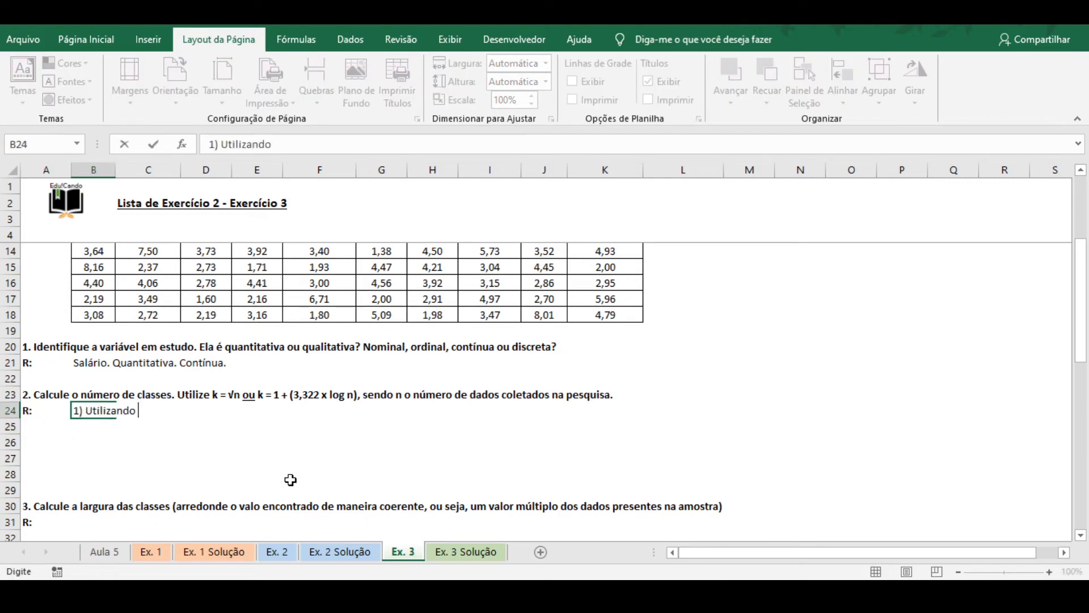
{"action": "type", "text": "=RAIZ(n)"}
Step: Calculate the number of classes by the first method in E24 with =RAIZ(100) and centre the result
{"action": "key", "text": "Right"}
{"action": "key", "text": "Right"}
{"action": "key", "text": "Right"}
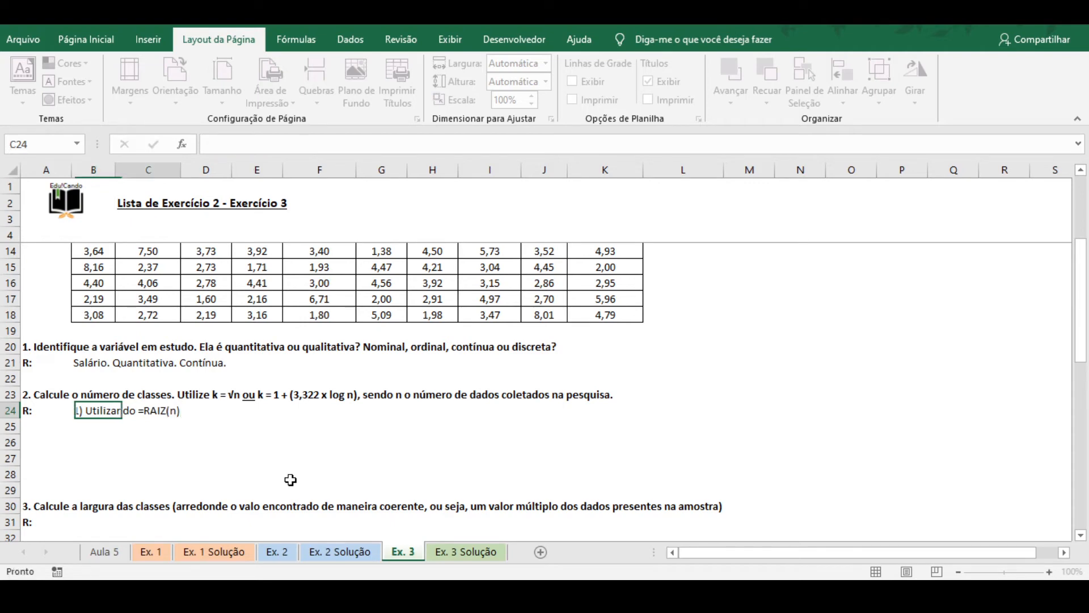
{"action": "type", "text": "=raiz(100"}
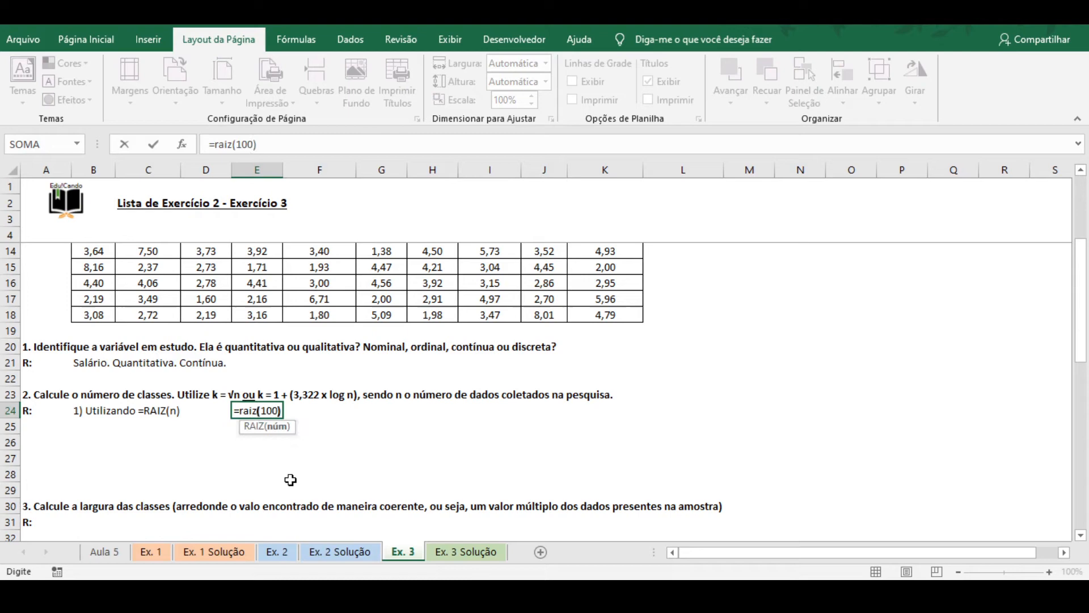
{"action": "key", "text": "Return"}
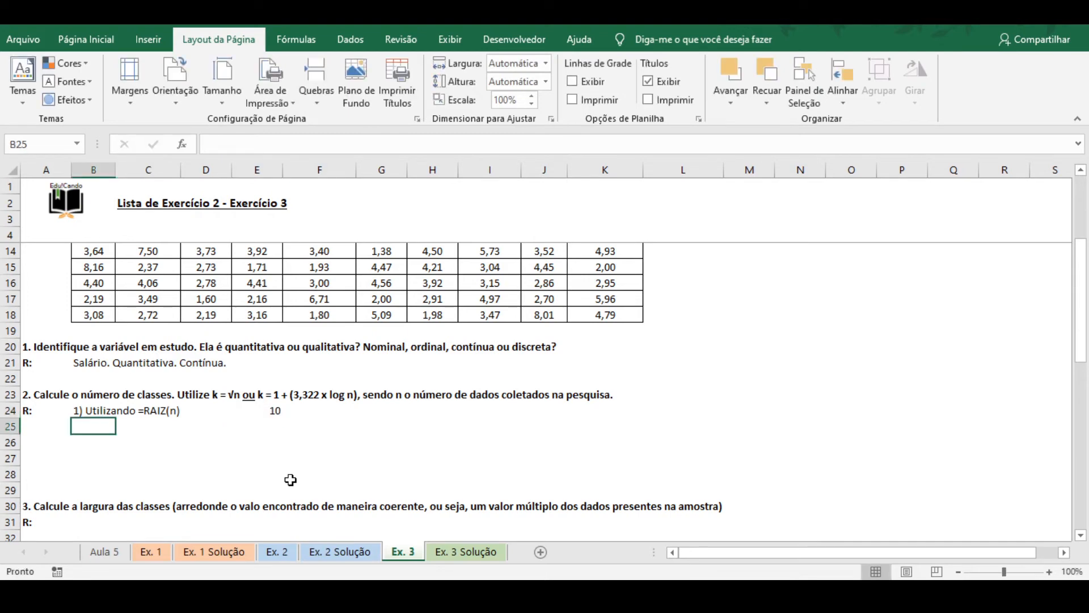
{"action": "key", "text": "Up"}
{"action": "key", "text": "Right"}
{"action": "key", "text": "Right"}
{"action": "key", "text": "Right"}
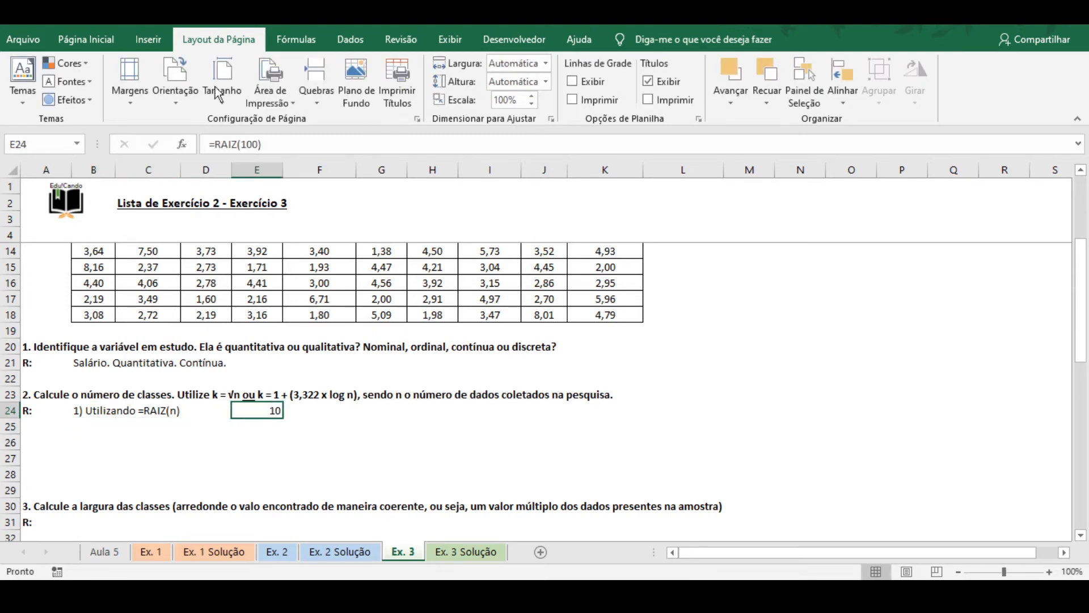
{"action": "left_click", "coordinate": [102, 35]}
{"action": "left_click", "coordinate": [296, 94]}
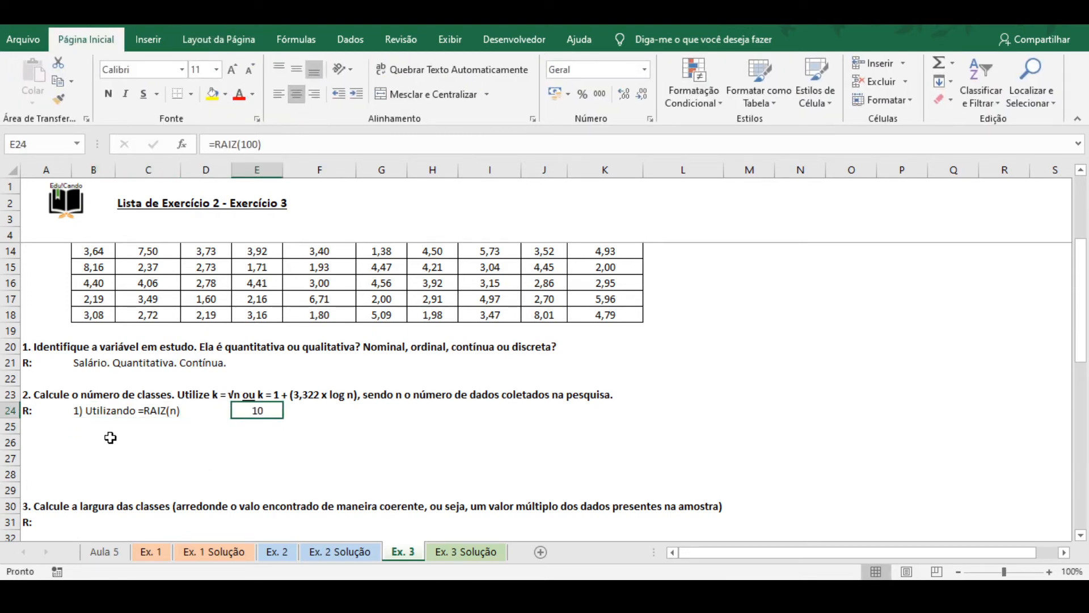
Step: Write the label "2) Utilizando 1 + (3,322 x log n)" in B25 as the second method
{"action": "left_click", "coordinate": [90, 425]}
{"action": "type", "text": "2) "}
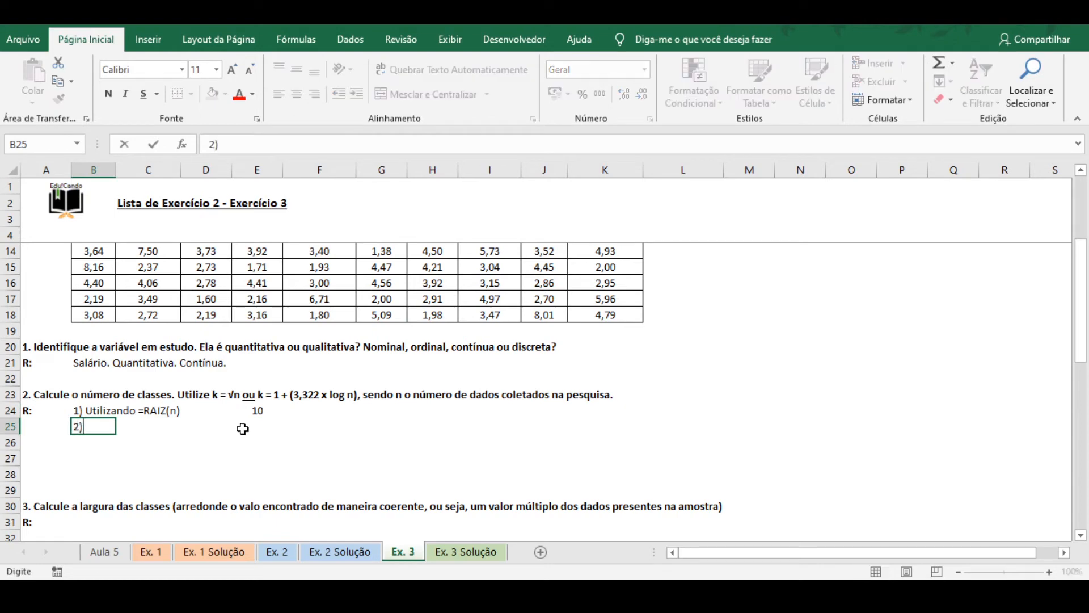
{"action": "type", "text": "Utilizando "}
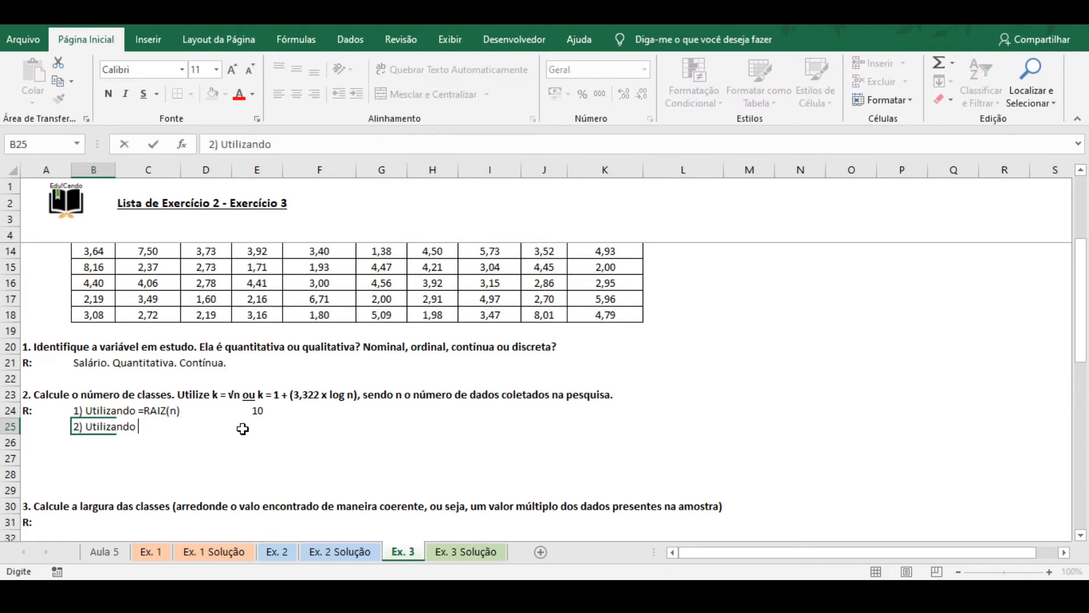
{"action": "type", "text": "1 + (3,322 x log n)"}
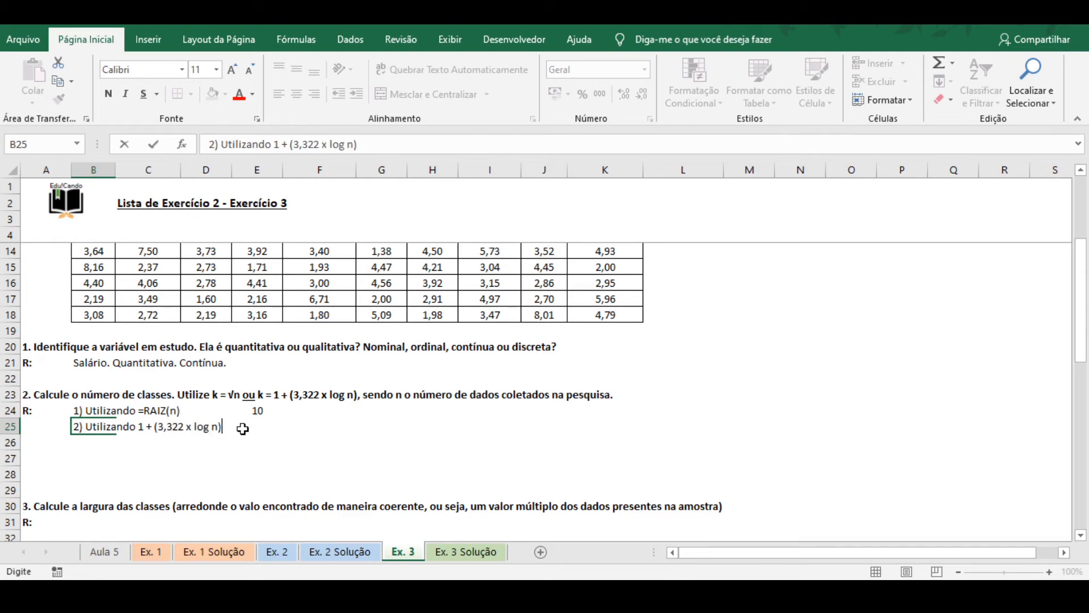
Step: Calculate the number of classes by the second method in E25 with =1+(3,322*LOG(100))
{"action": "key", "text": "Tab"}
{"action": "key", "text": "Tab"}
{"action": "key", "text": "Tab"}
{"action": "type", "text": "="}
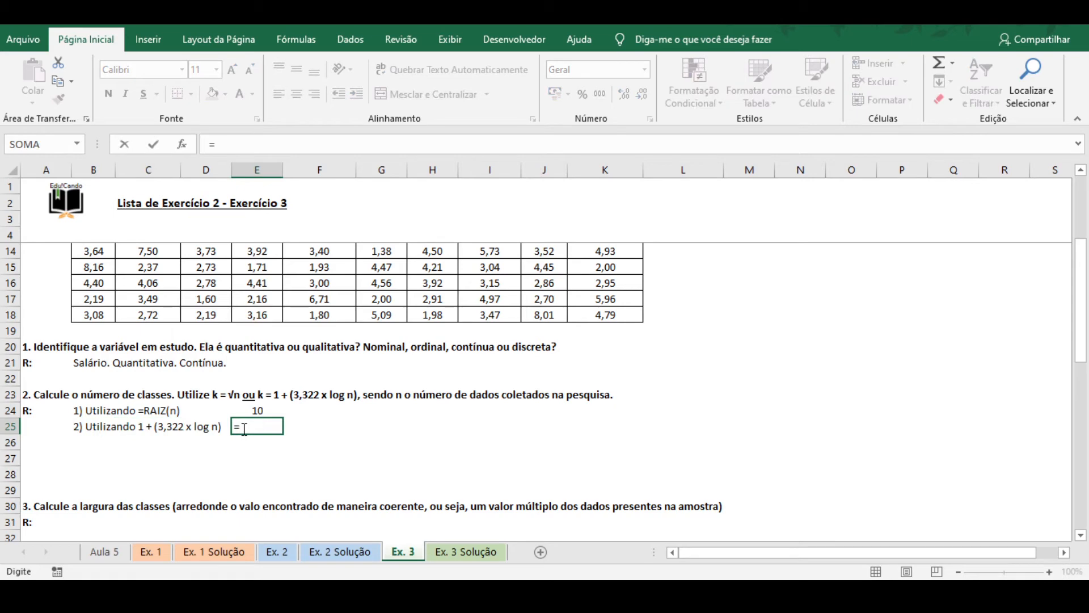
{"action": "type", "text": "1+(3,322"}
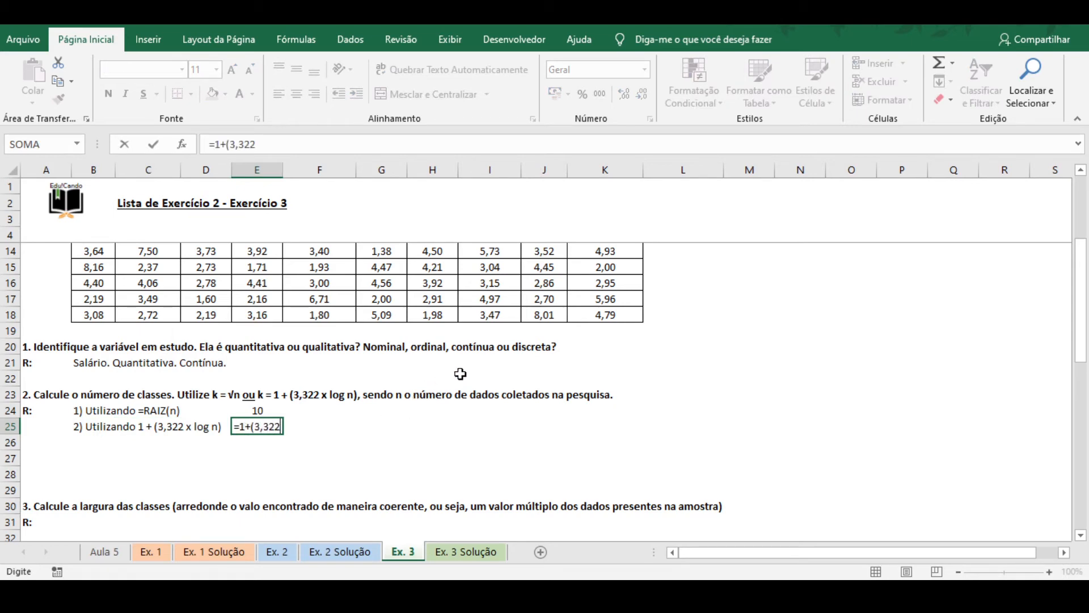
{"action": "type", "text": "*log"}
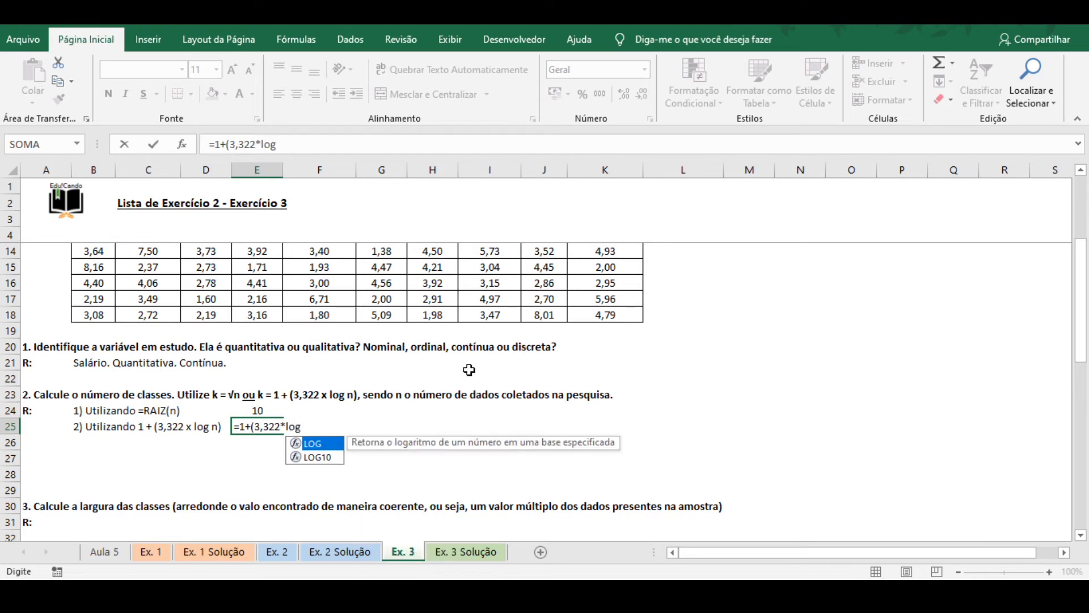
{"action": "type", "text": "(100))"}
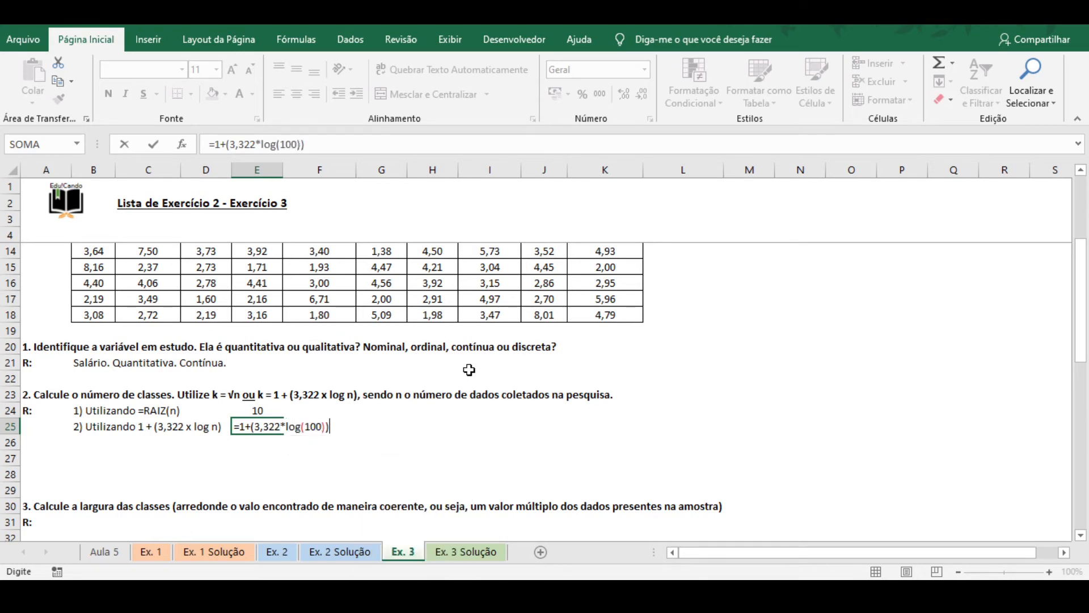
{"action": "key", "text": "Return"}
Step: Centre the results in E24:E25 and show the value in E25 without decimal places
{"action": "key", "text": "Up"}
{"action": "key", "text": "Right"}
{"action": "key", "text": "Right"}
{"action": "key", "text": "Right"}
{"action": "key", "text": "Up"}
{"action": "key", "text": "shift+Down"}
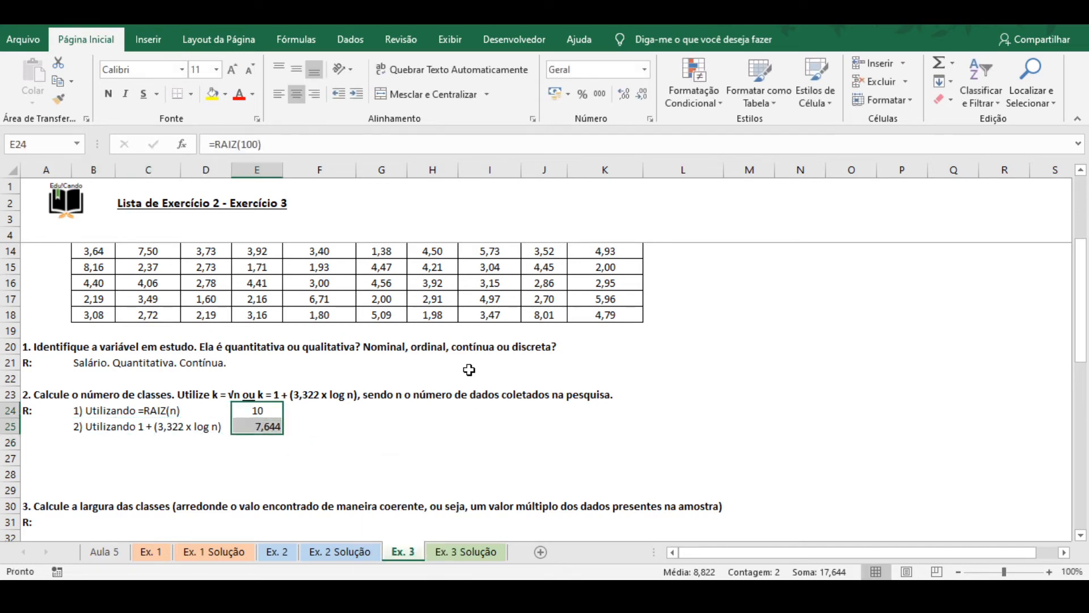
{"action": "left_click", "coordinate": [292, 95]}
{"action": "left_click", "coordinate": [293, 95]}
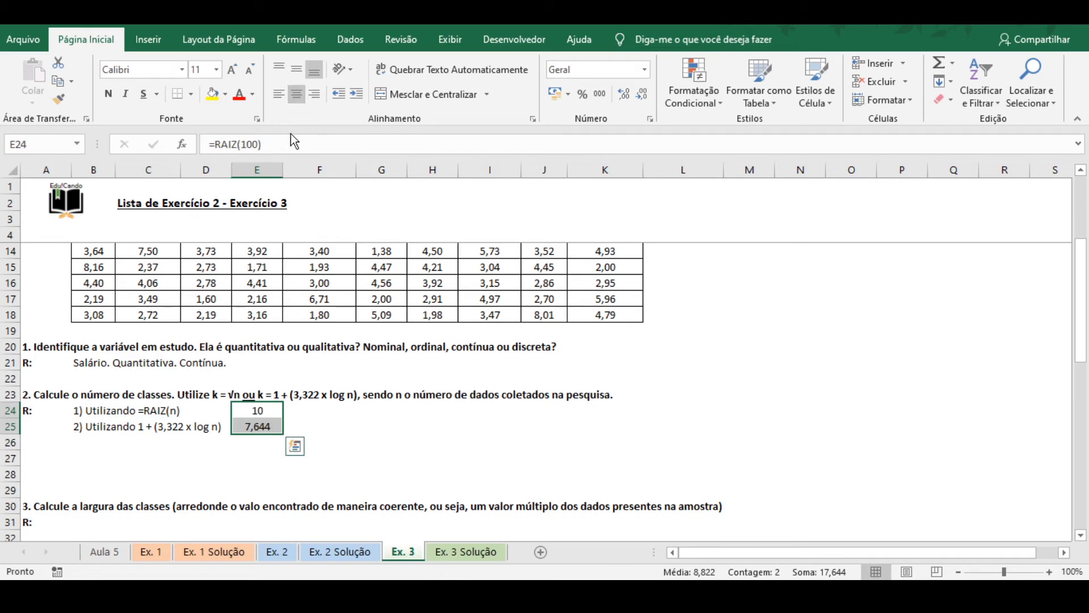
{"action": "left_click", "coordinate": [264, 428]}
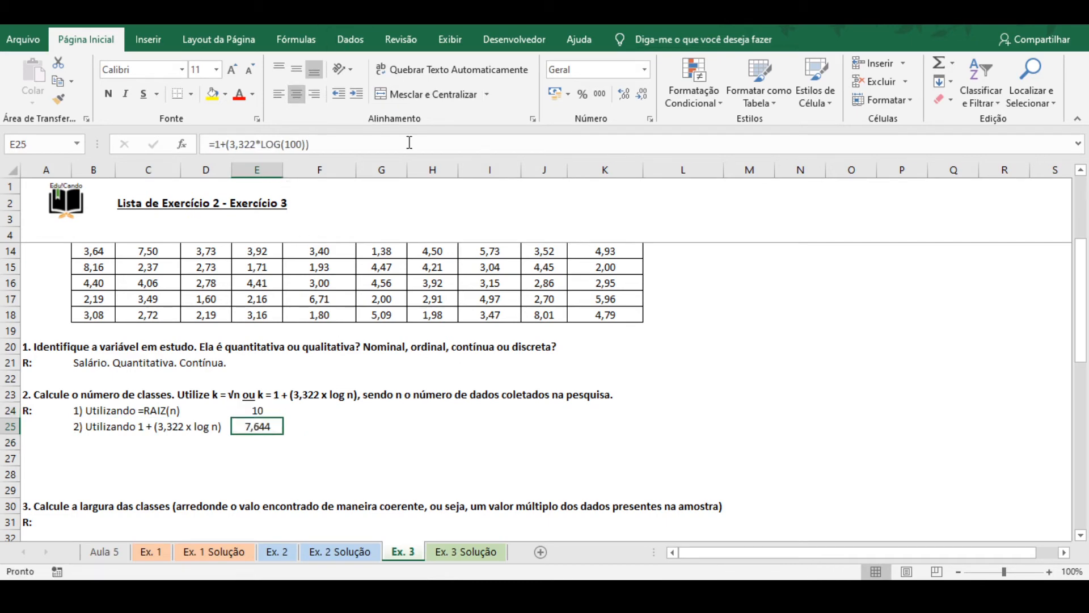
Step: Make the second method's label and result in B25:E25 bold
{"action": "left_click", "coordinate": [10, 410]}
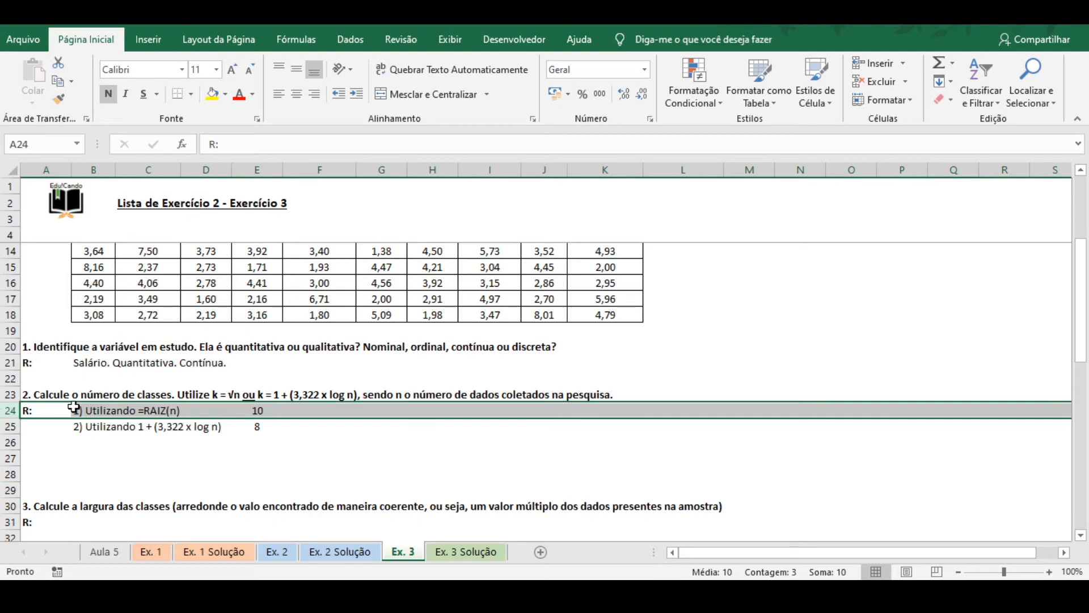
{"action": "left_click_drag", "start_coordinate": [80, 425], "coordinate": [257, 427]}
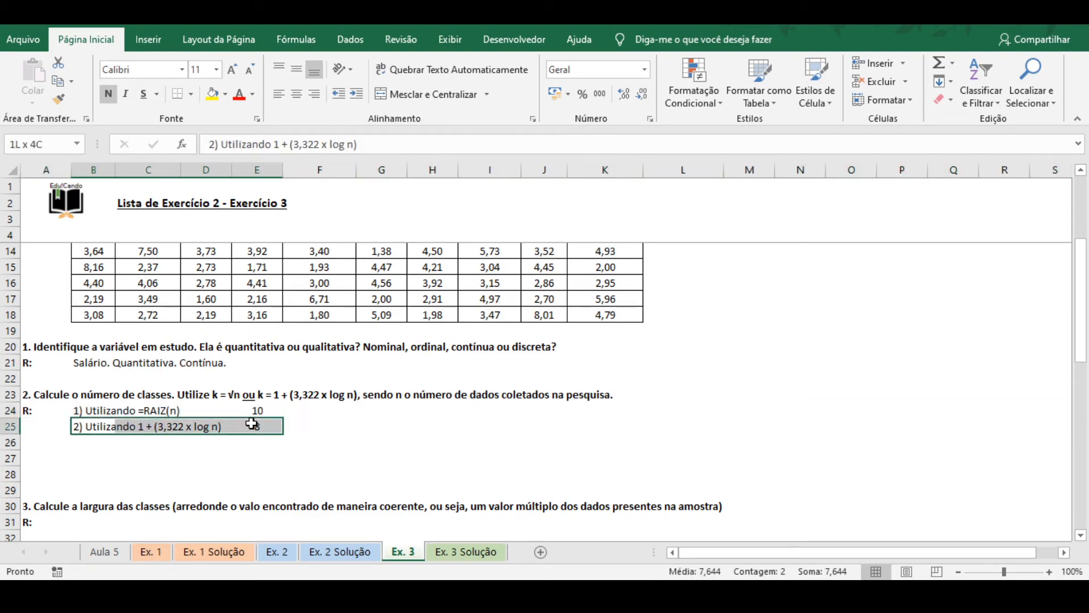
{"action": "left_click", "coordinate": [110, 94]}
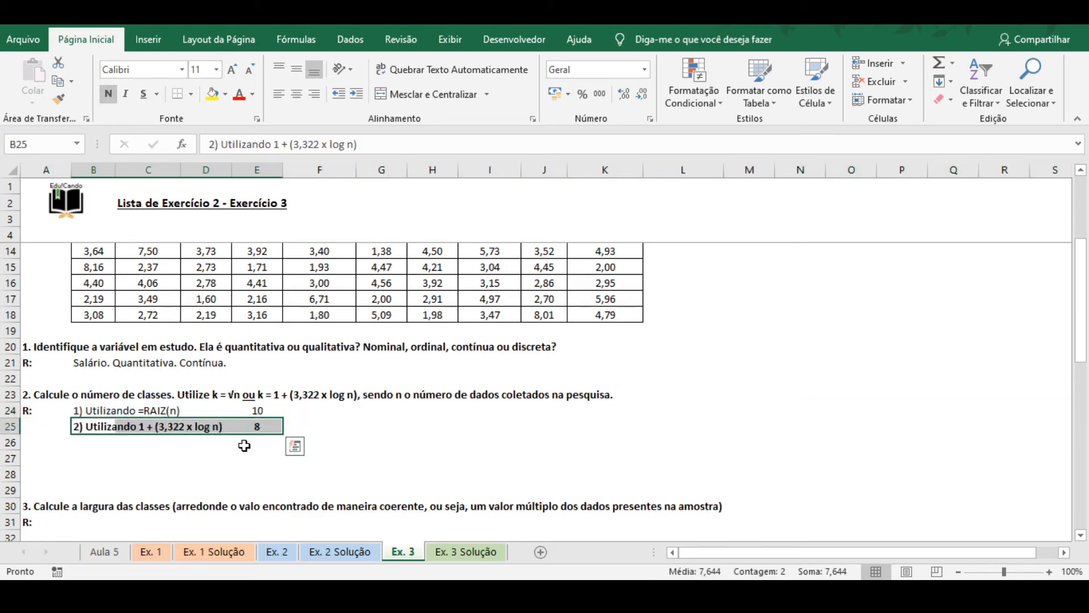
Step: Write the conclusion "Então, vamos utilizar 8 classes visto que n > 50" in B27
{"action": "left_click", "coordinate": [99, 455]}
{"action": "type", "text": "Entã"}
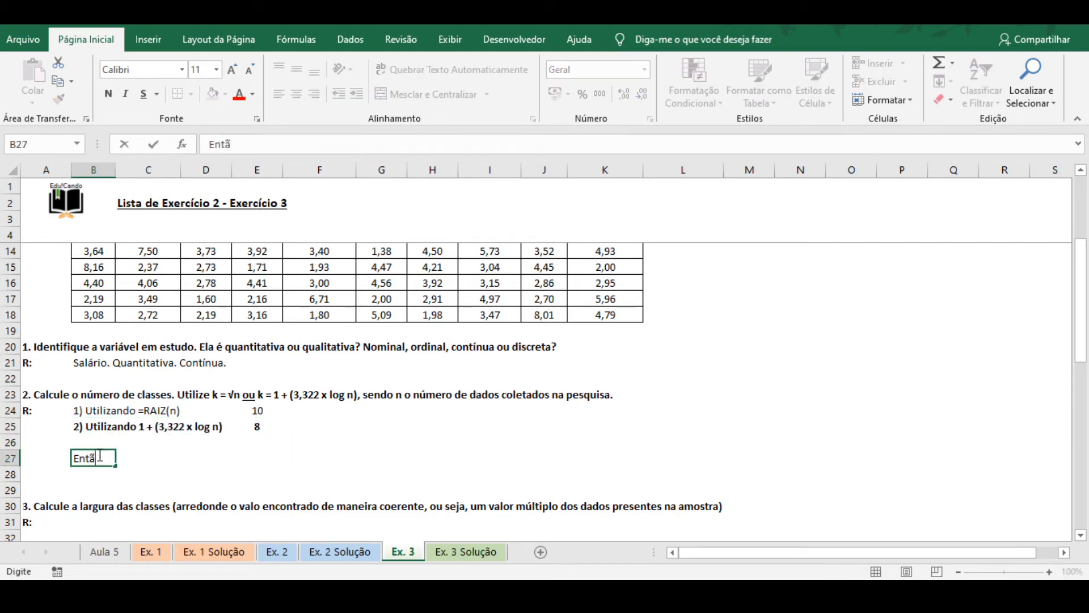
{"action": "type", "text": "o, vamos utiliza"}
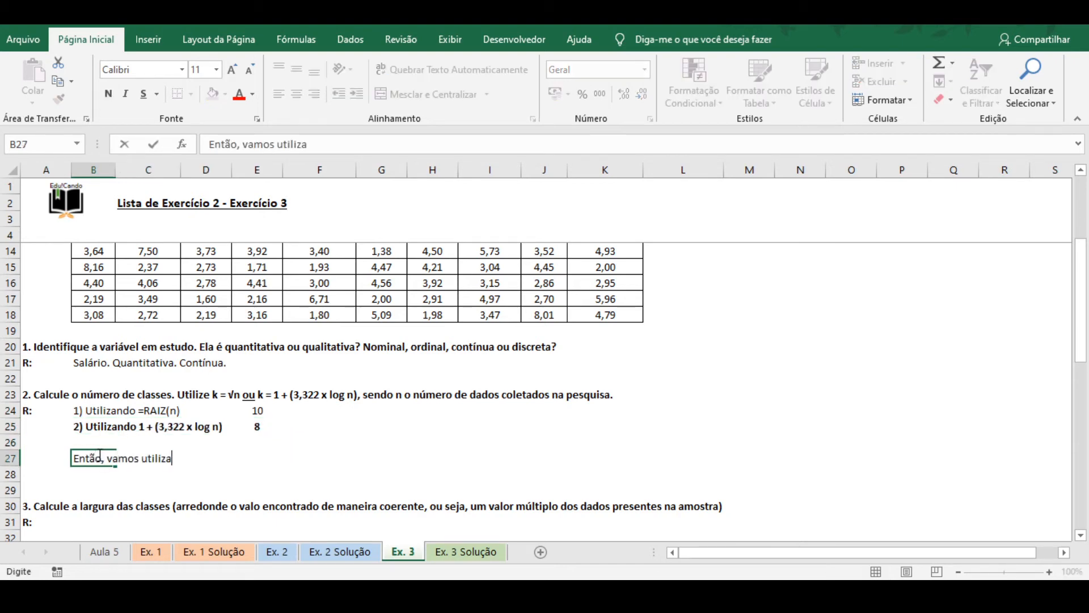
{"action": "type", "text": "r 8 classes visto "}
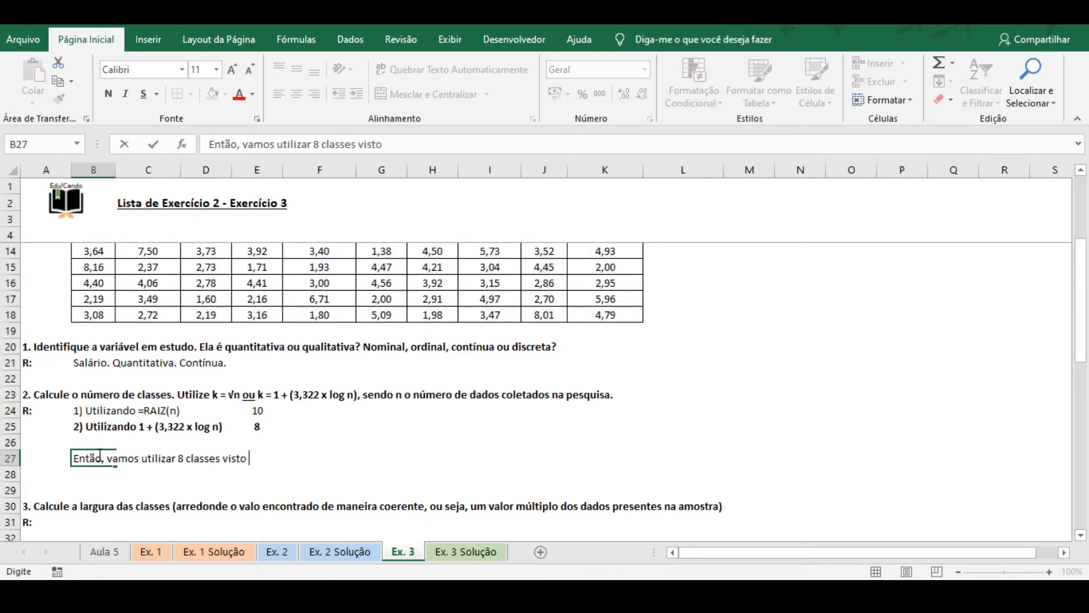
{"action": "type", "text": "que n > 50"}
{"action": "key", "text": "Return"}
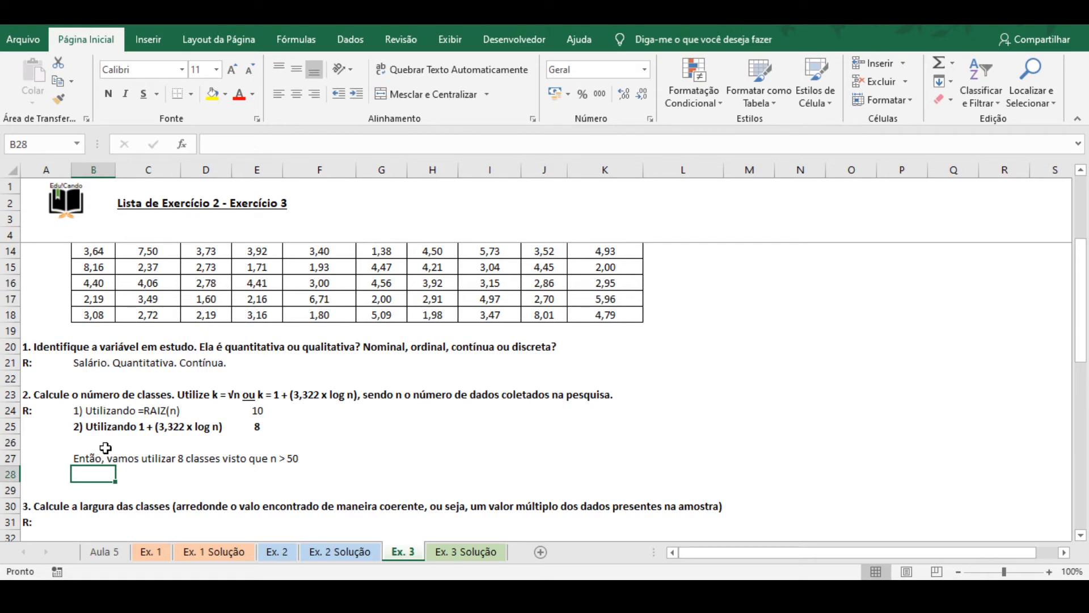
Step: Insert blank rows at row 32 to make room for the answer to question 3
{"action": "scroll", "coordinate": [101, 452], "scroll_direction": "down", "scroll_amount": 1}
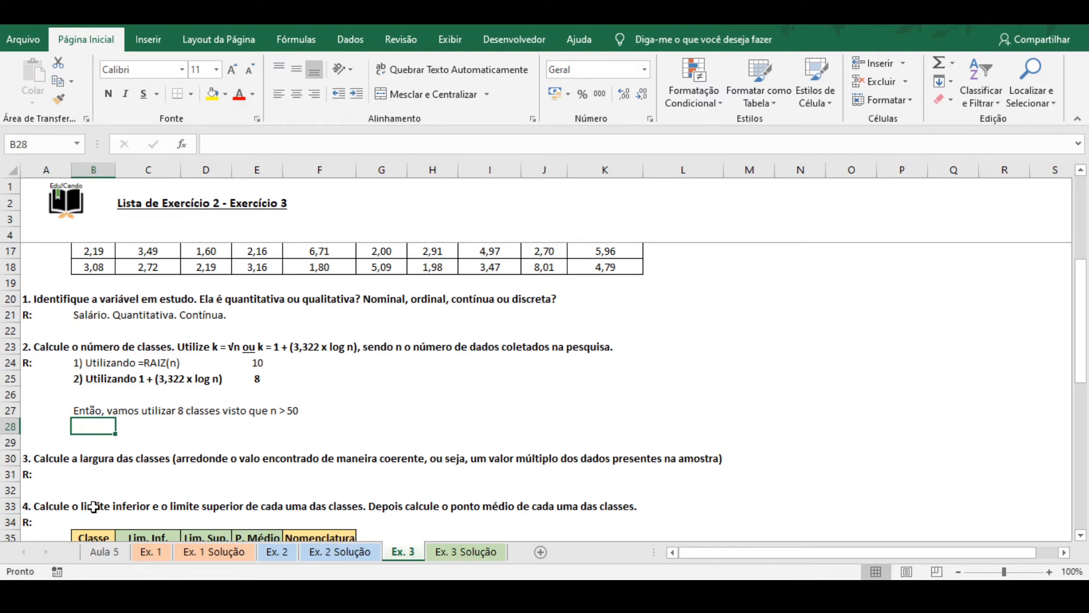
{"action": "left_click", "coordinate": [10, 490]}
{"action": "key", "text": "ctrl+plus"}
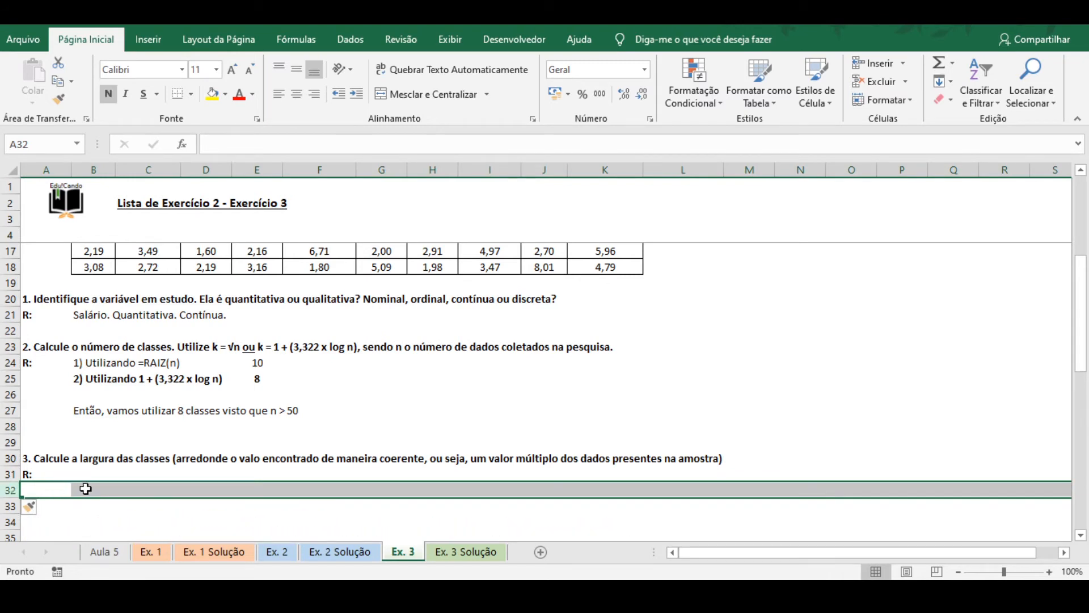
Step: Enter the labels "Máximo", "Mínimo" and "Nº de classes" in B31:B33 for question 3
{"action": "left_click", "coordinate": [103, 475]}
{"action": "type", "text": "M"}
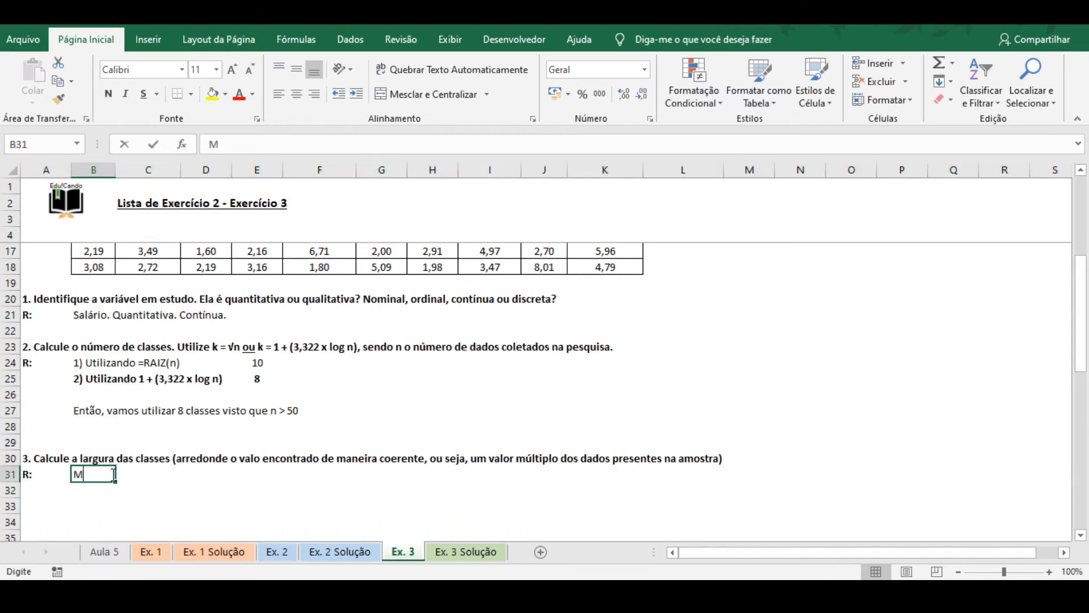
{"action": "type", "text": "áximo"}
{"action": "key", "text": "Return"}
{"action": "type", "text": "Mínimo"}
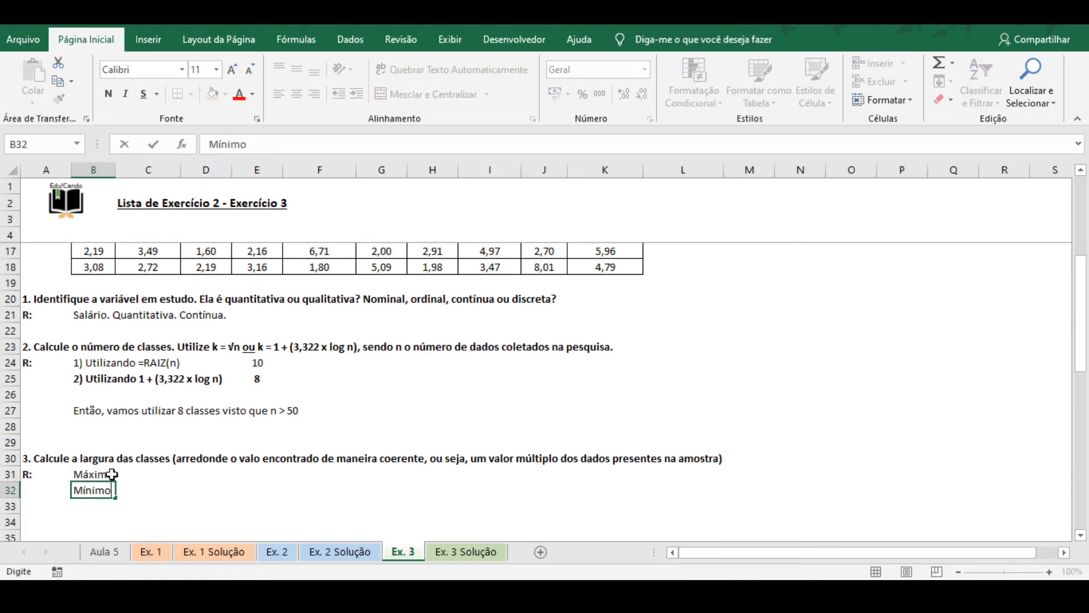
{"action": "key", "text": "Return"}
{"action": "type", "text": "Nº"}
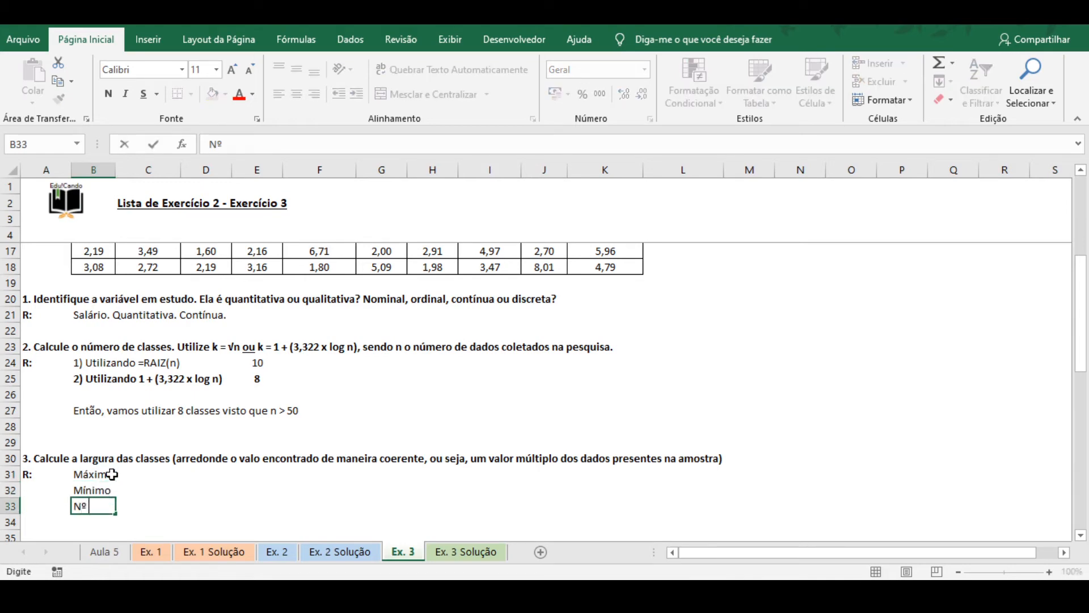
{"action": "type", "text": " de classes"}
Step: Calculate the largest salary in D31 with the MÁXIMO function over the data range B9:K18
{"action": "left_click", "coordinate": [170, 475]}
{"action": "left_click", "coordinate": [192, 478]}
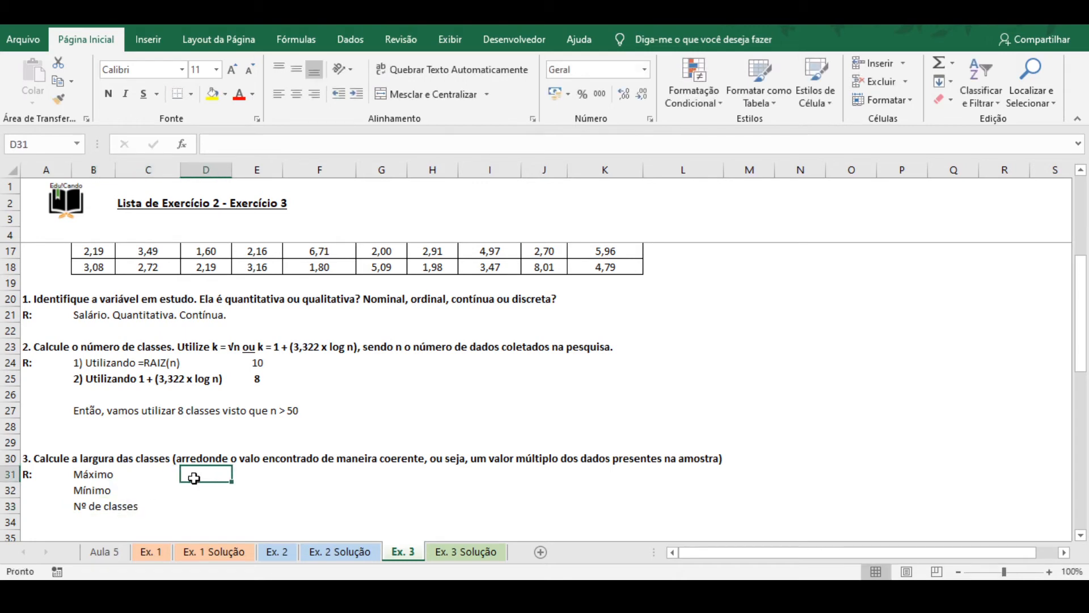
{"action": "type", "text": "=máximo("}
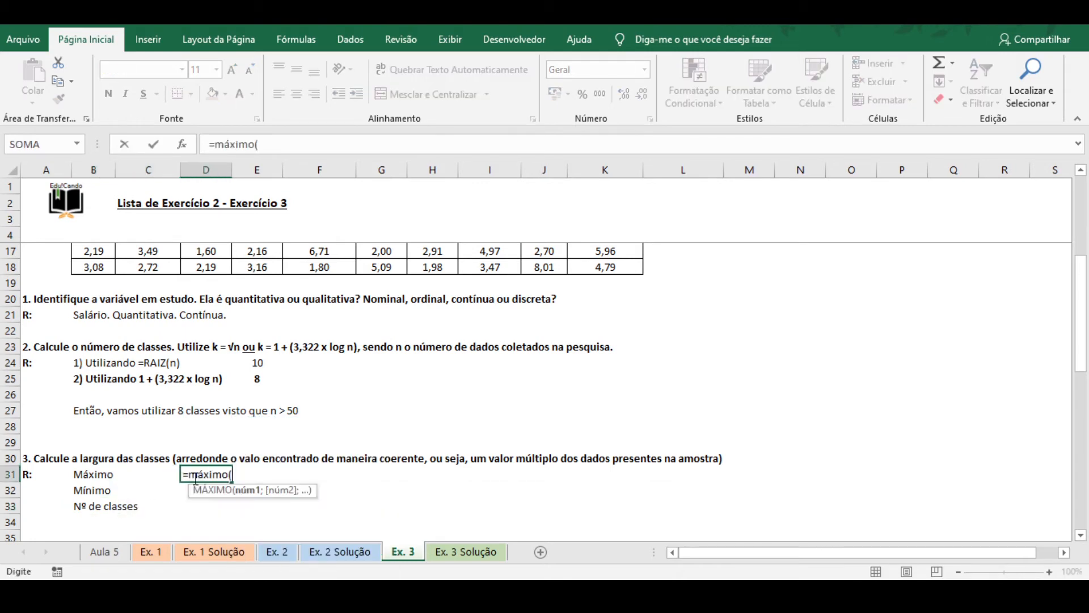
{"action": "scroll", "coordinate": [164, 382], "scroll_direction": "up", "scroll_amount": 4}
{"action": "left_click_drag", "start_coordinate": [94, 315], "coordinate": [627, 455]}
{"action": "key", "text": "Return"}
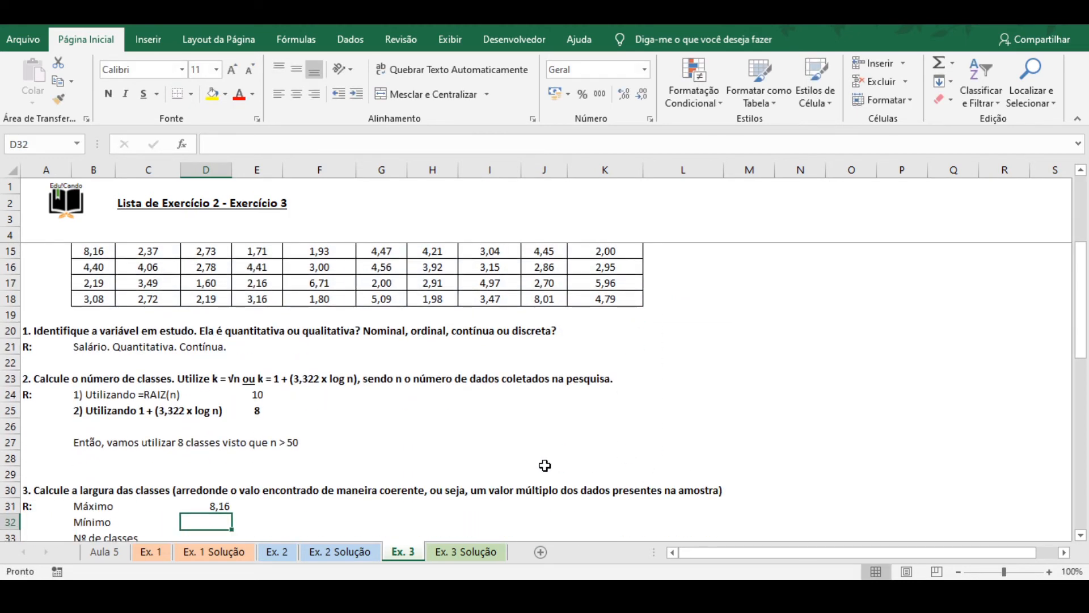
Step: Calculate the smallest salary in D32 with MÍNIMO over B9:K18, and enter 8 as the number of classes in D33
{"action": "type", "text": "=mínimo"}
{"action": "key", "text": "Tab"}
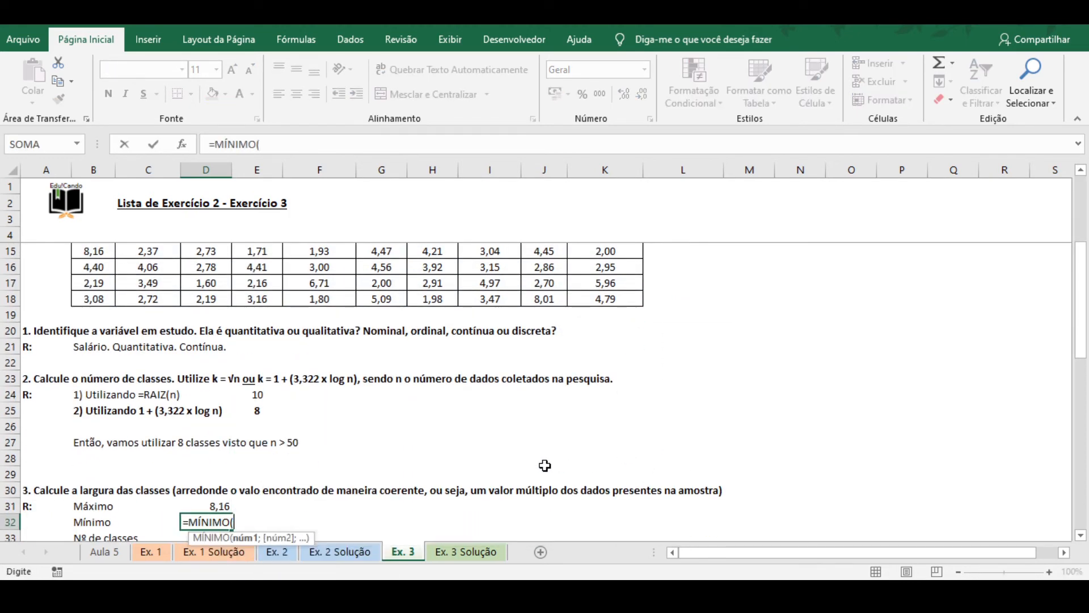
{"action": "scroll", "coordinate": [714, 275], "scroll_direction": "up", "scroll_amount": 3}
{"action": "left_click_drag", "start_coordinate": [106, 312], "coordinate": [637, 454]}
{"action": "key", "text": "Return"}
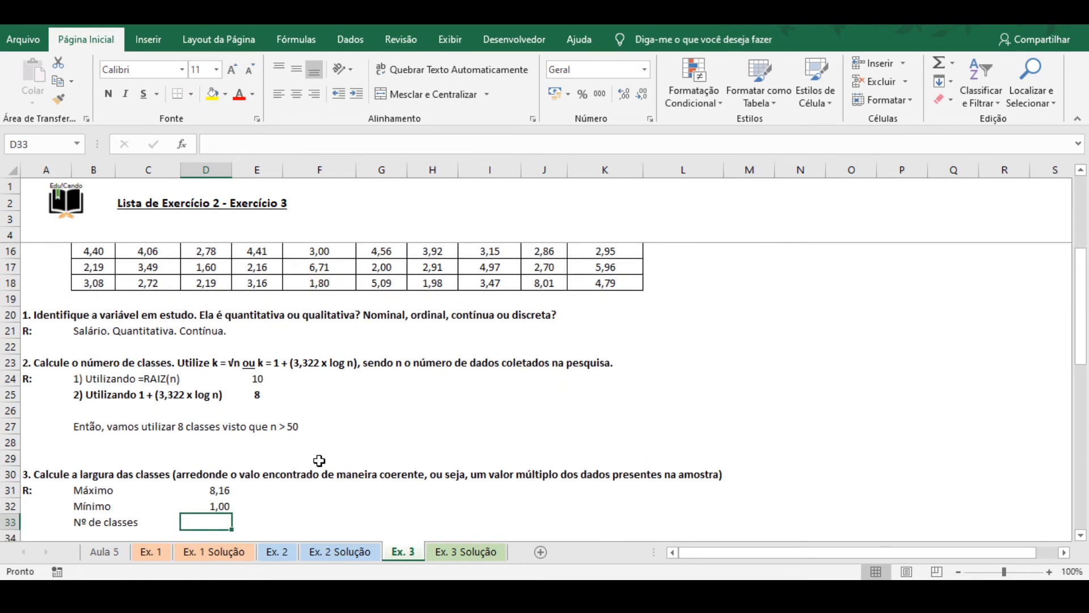
{"action": "type", "text": "8"}
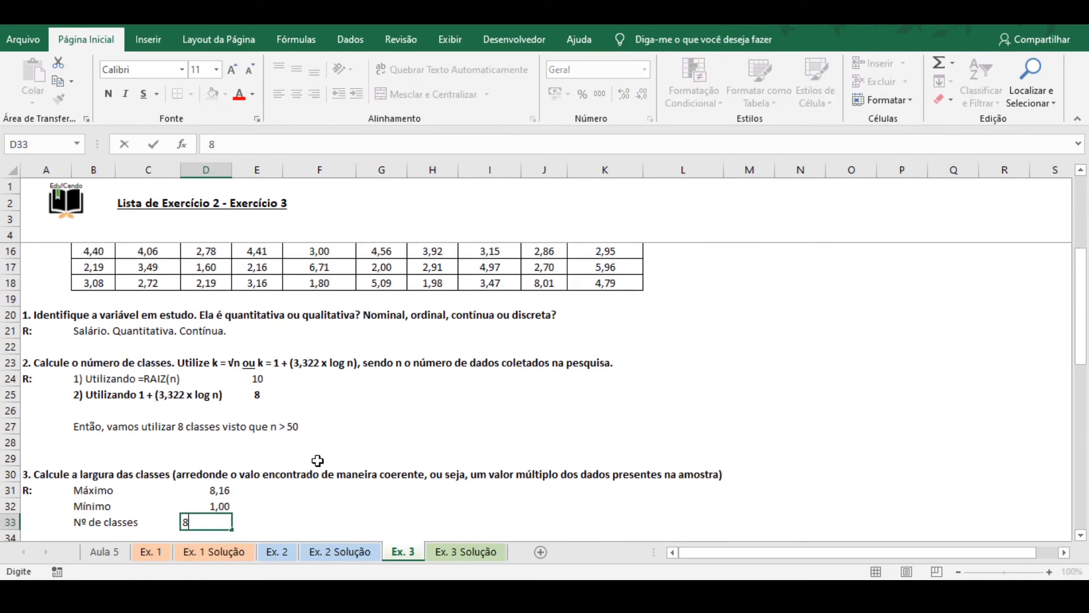
{"action": "key", "text": "Return"}
Step: Calculate the class width in F32 with =(D31-D32)/D33, using the maximum, the minimum and the number of classes
{"action": "left_click", "coordinate": [321, 481]}
{"action": "left_click", "coordinate": [322, 489]}
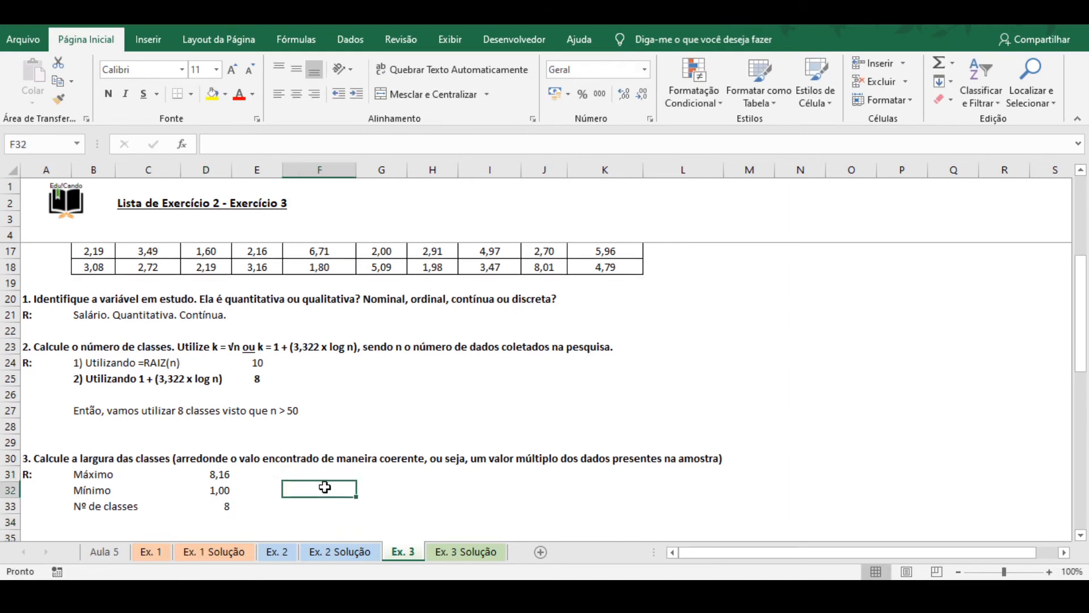
{"action": "type", "text": "=("}
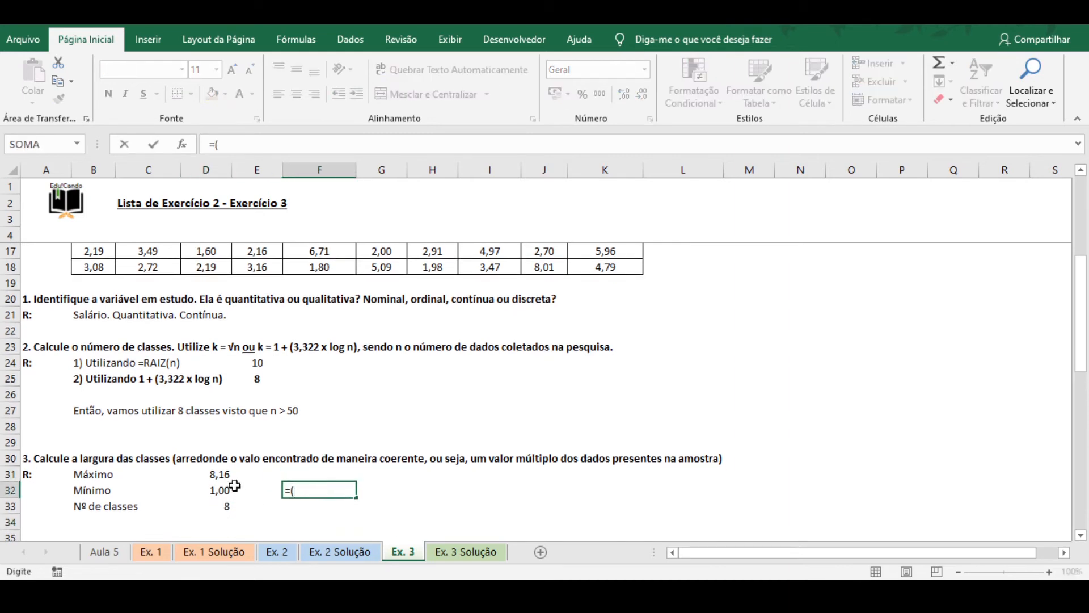
{"action": "left_click", "coordinate": [219, 474]}
{"action": "type", "text": "-"}
{"action": "left_click", "coordinate": [226, 489]}
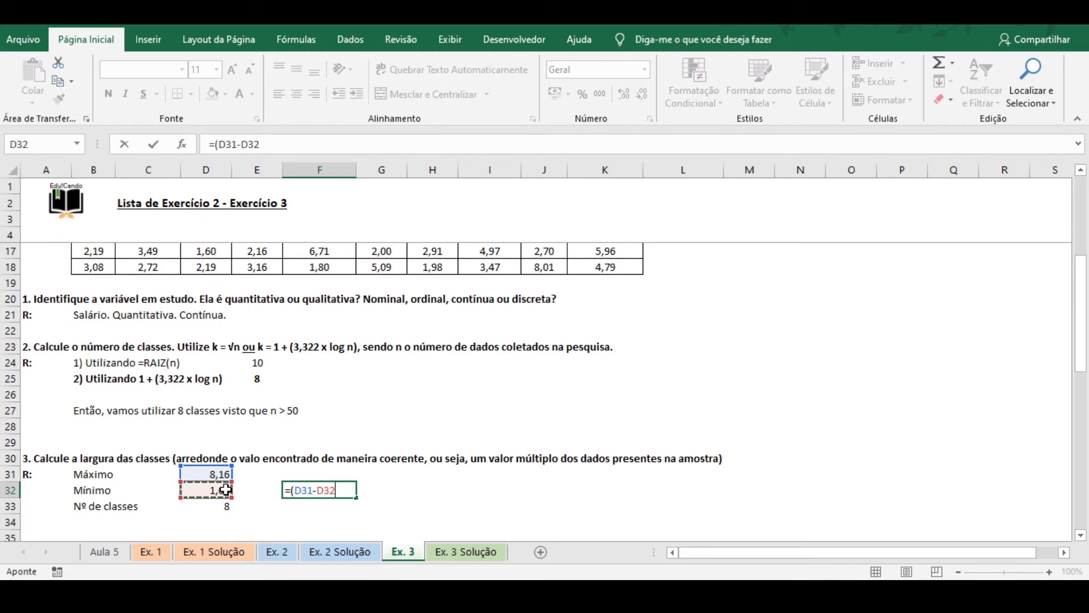
{"action": "type", "text": ")/"}
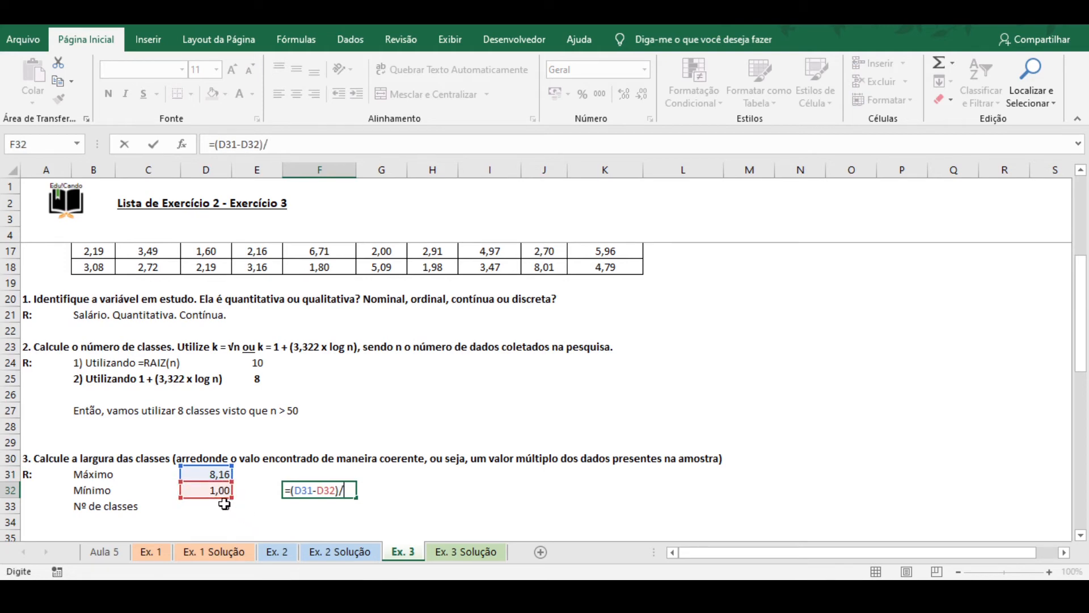
{"action": "left_click", "coordinate": [227, 504]}
{"action": "key", "text": "Return"}
{"action": "key", "text": "Up"}
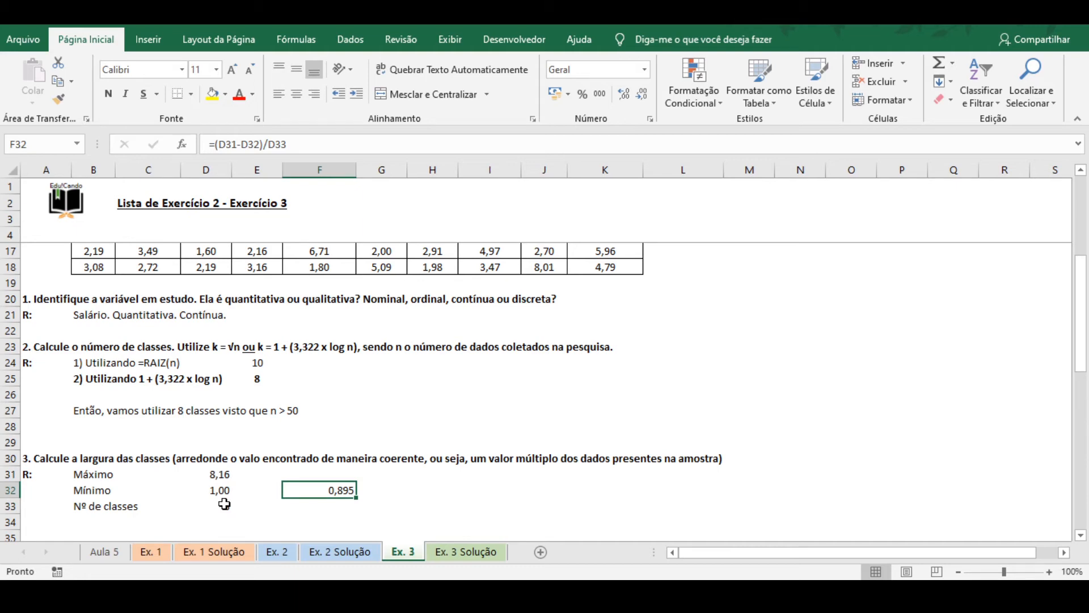
Step: Enter a centred "->" in G32 and the rounded class width 1 in H32
{"action": "key", "text": "Right"}
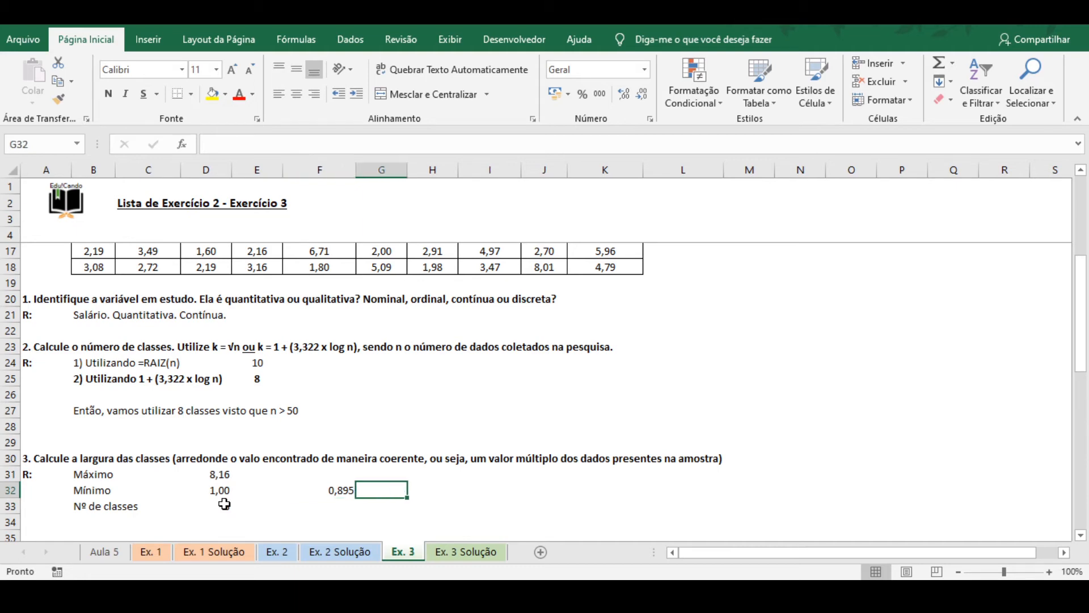
{"action": "type", "text": "->"}
{"action": "key", "text": "Right"}
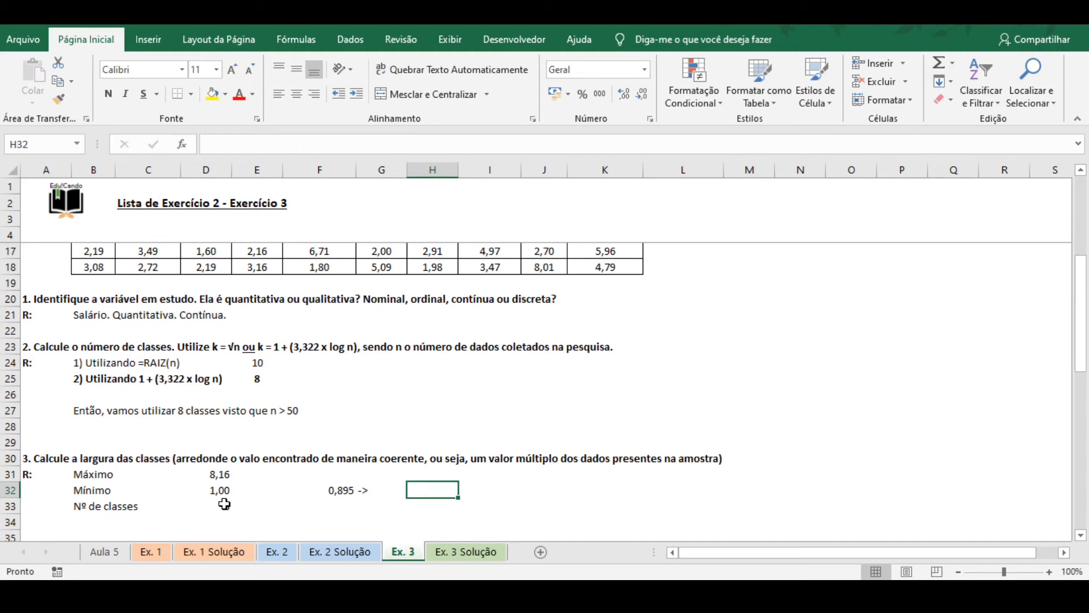
{"action": "type", "text": "1"}
{"action": "key", "text": "Left"}
{"action": "left_click", "coordinate": [296, 94]}
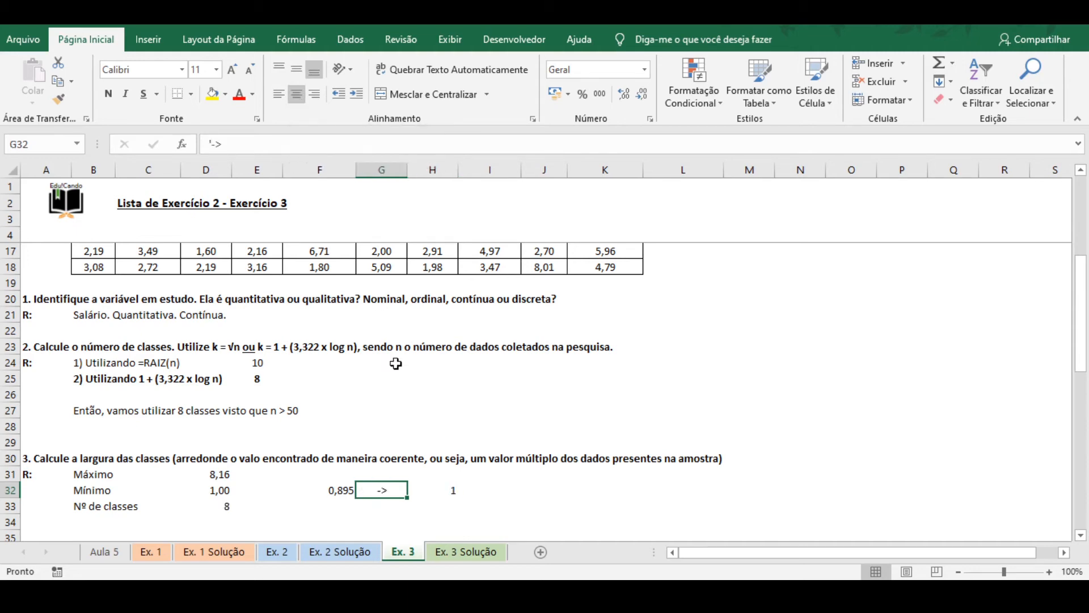
Step: Write the conclusion "Então, a largura das classes será 1 unidade." in F33 and make it bold
{"action": "left_click", "coordinate": [348, 509]}
{"action": "type", "text": "Ent"}
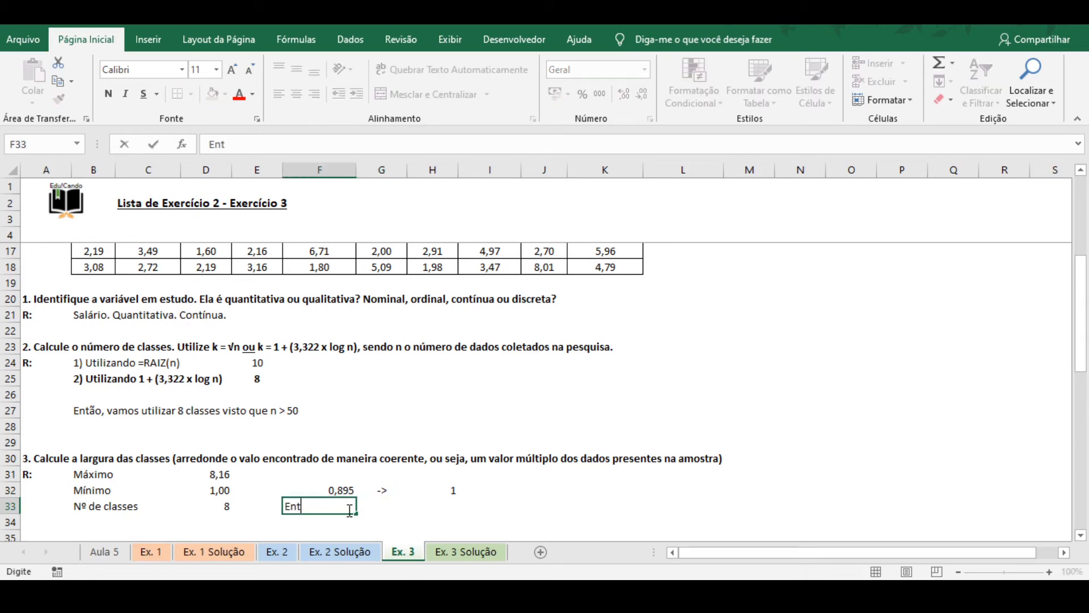
{"action": "type", "text": "ão, a largura das classes será 1"}
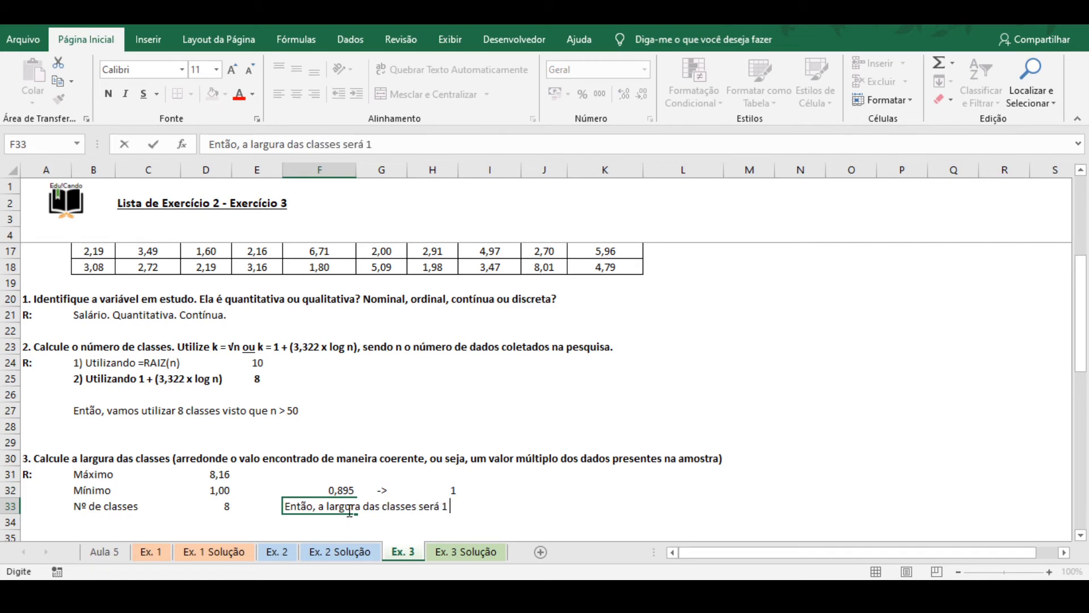
{"action": "type", "text": " unidade"}
{"action": "key", "text": "BackSpace"}
{"action": "key", "text": "BackSpace"}
{"action": "key", "text": "BackSpace"}
{"action": "key", "text": "BackSpace"}
{"action": "key", "text": "BackSpace"}
{"action": "key", "text": "BackSpace"}
{"action": "type", "text": "nidade."}
{"action": "left_click", "coordinate": [348, 511]}
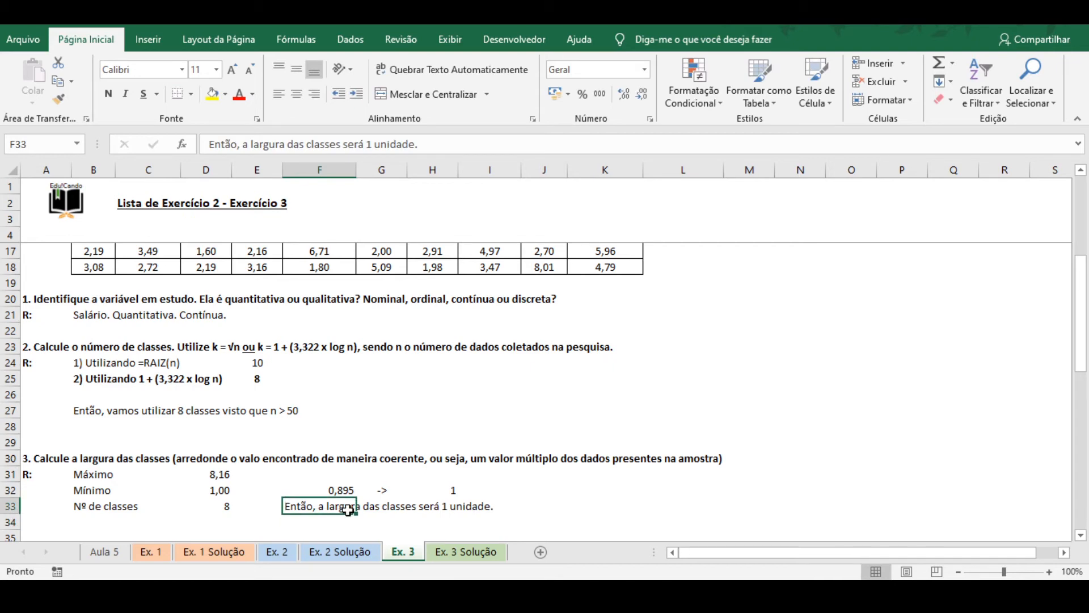
{"action": "key", "text": "ctrl+n"}
Step: Number the classes 1 to 8 in the Classe column of the question 4 table, B39:B46
{"action": "scroll", "coordinate": [343, 486], "scroll_direction": "down", "scroll_amount": 2}
{"action": "scroll", "coordinate": [343, 486], "scroll_direction": "down", "scroll_amount": 1}
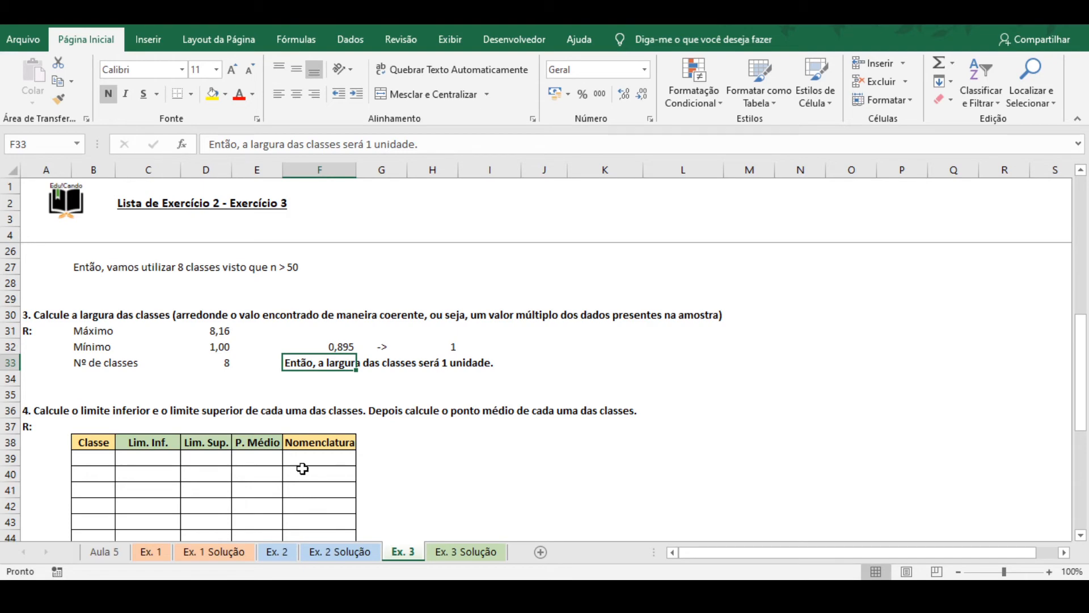
{"action": "scroll", "coordinate": [303, 468], "scroll_direction": "down", "scroll_amount": 1}
{"action": "left_click", "coordinate": [95, 412]}
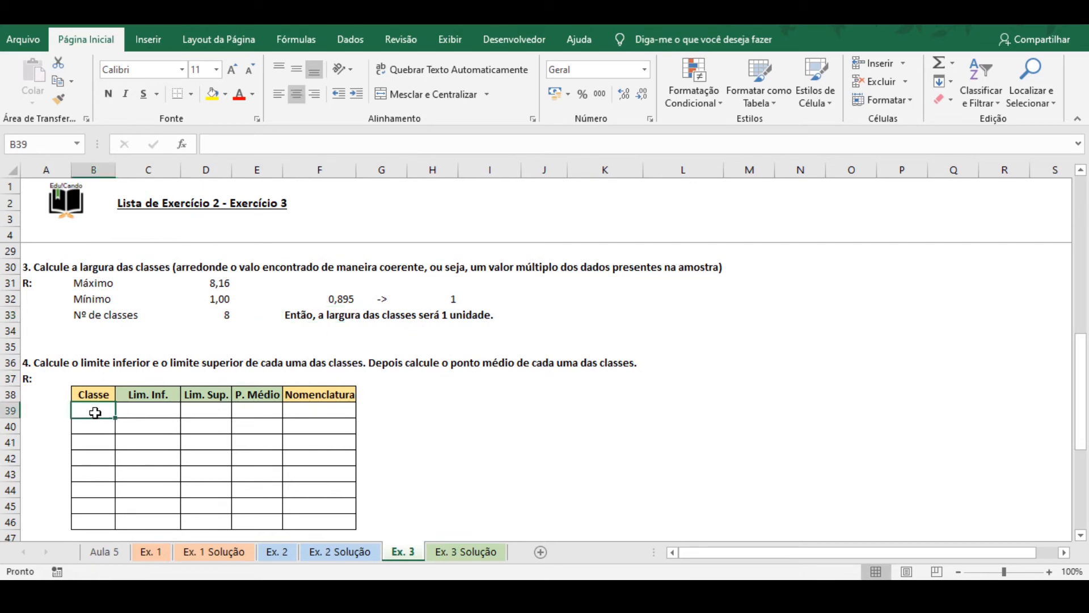
{"action": "type", "text": "1"}
{"action": "key", "text": "Return"}
{"action": "type", "text": "2"}
{"action": "key", "text": "Return"}
{"action": "type", "text": "3"}
{"action": "key", "text": "Return"}
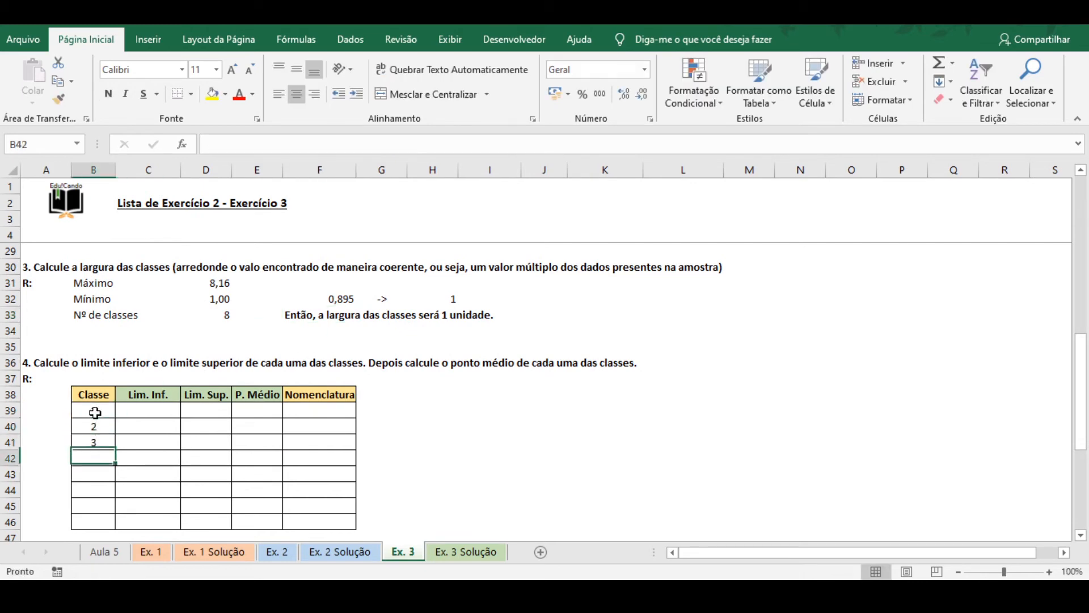
{"action": "type", "text": "4"}
{"action": "key", "text": "Return"}
{"action": "type", "text": "5"}
{"action": "key", "text": "Return"}
{"action": "type", "text": "6"}
{"action": "key", "text": "Return"}
{"action": "type", "text": "7"}
{"action": "key", "text": "Return"}
{"action": "type", "text": "8"}
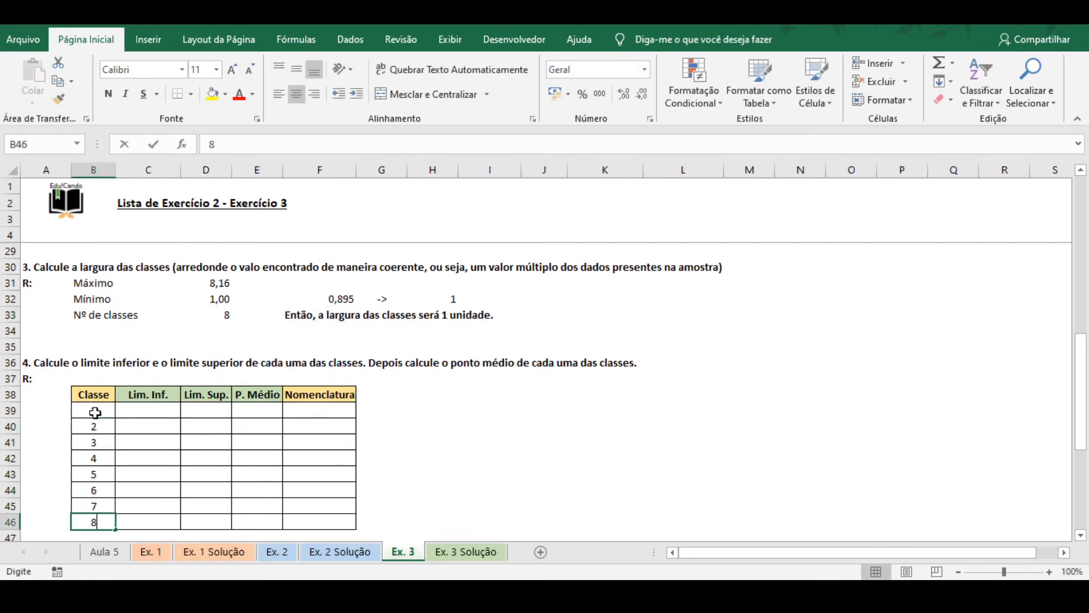
{"action": "key", "text": "Return"}
Step: Enter 1 as the lower limit of the first class in C39 and calculate its upper limit in D39 with =C39+1
{"action": "scroll", "coordinate": [95, 413], "scroll_direction": "up", "scroll_amount": 1}
{"action": "left_click", "coordinate": [149, 443]}
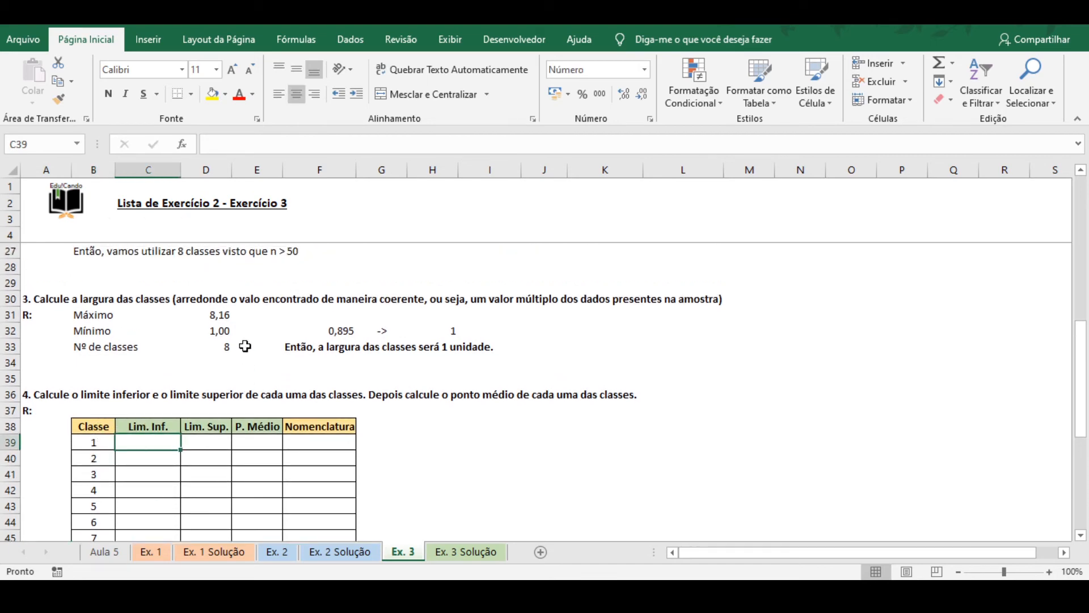
{"action": "type", "text": "1"}
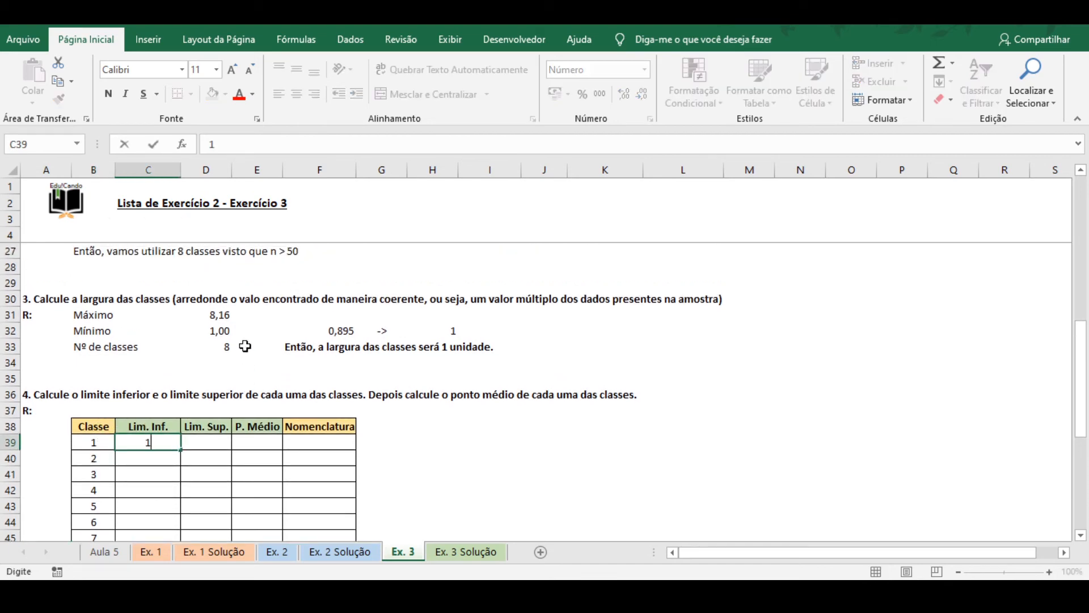
{"action": "key", "text": "Tab"}
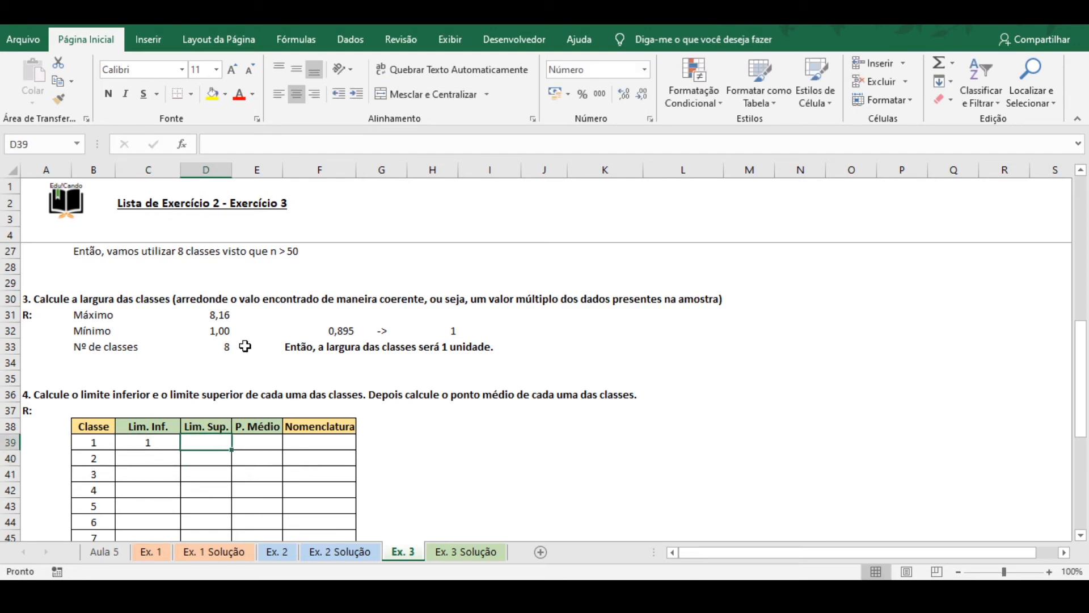
{"action": "type", "text": "="}
{"action": "key", "text": "Left"}
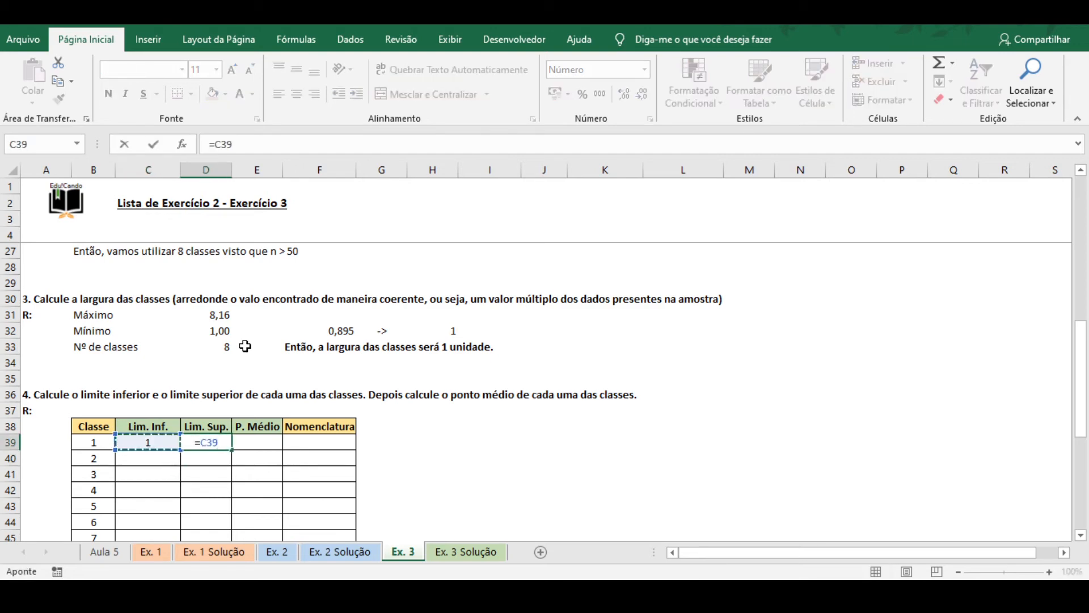
{"action": "type", "text": "+1"}
{"action": "key", "text": "Return"}
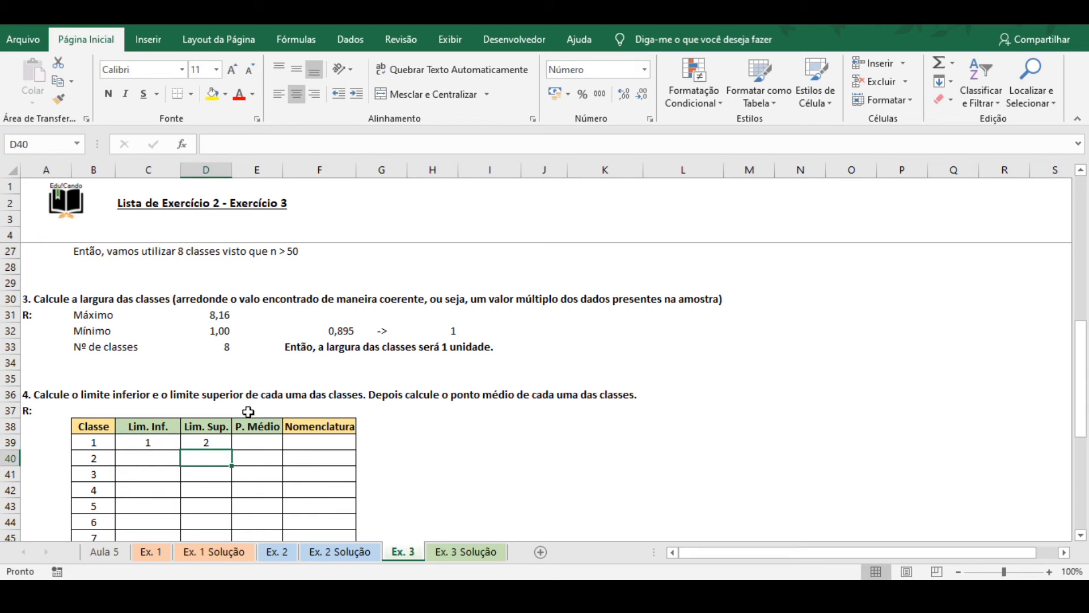
Step: Set the second class's lower limit in C40 to =D39 and its upper limit in D40 to =C40+1
{"action": "scroll", "coordinate": [216, 468], "scroll_direction": "down", "scroll_amount": 1}
{"action": "left_click", "coordinate": [142, 407]}
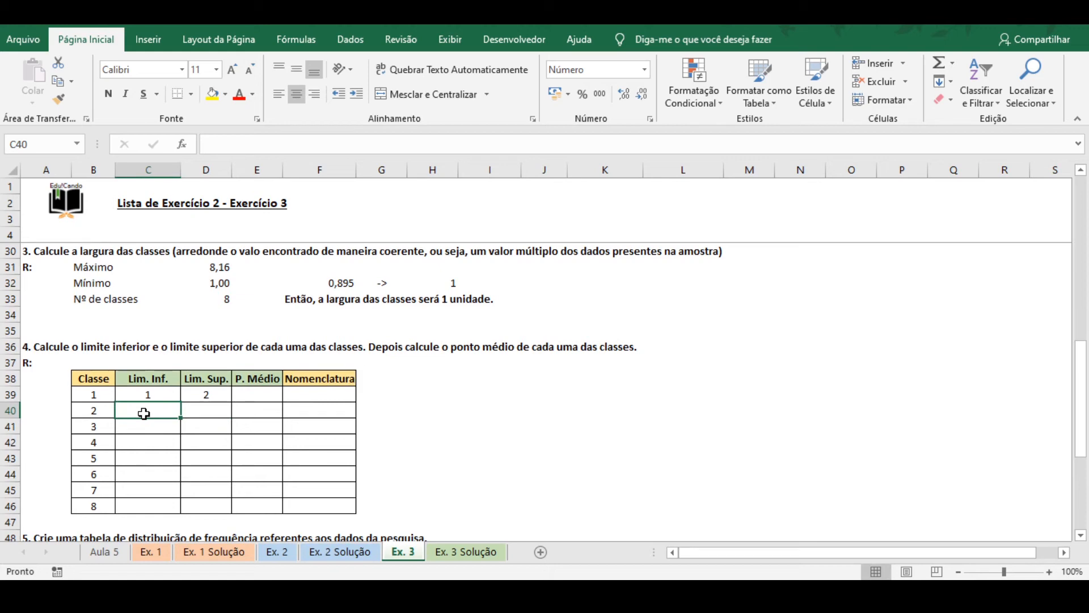
{"action": "type", "text": "="}
{"action": "key", "text": "Up"}
{"action": "key", "text": "Right"}
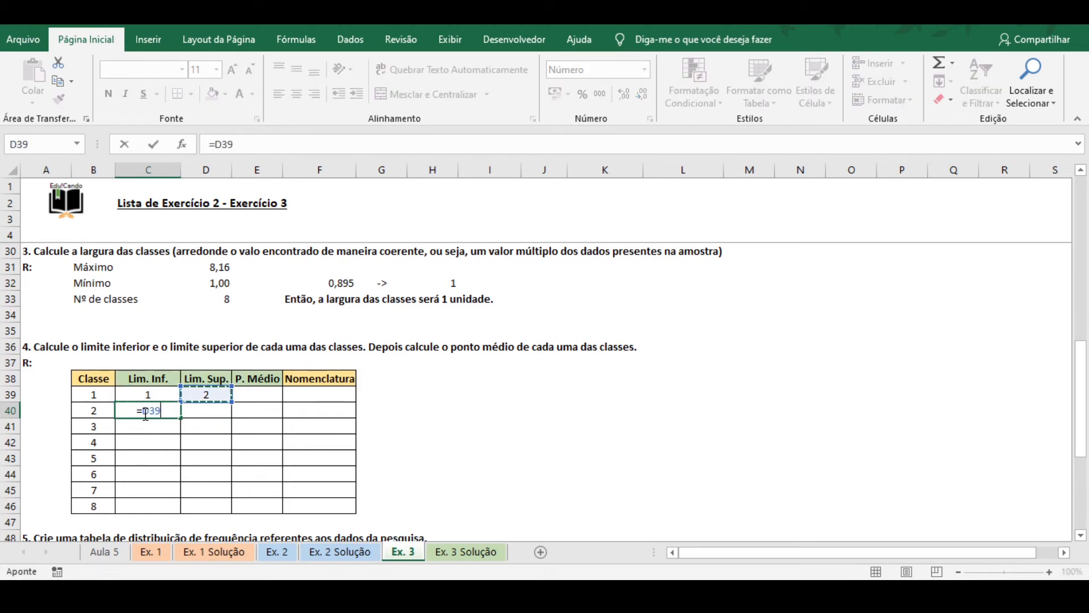
{"action": "key", "text": "Return"}
{"action": "key", "text": "Up"}
{"action": "key", "text": "Right"}
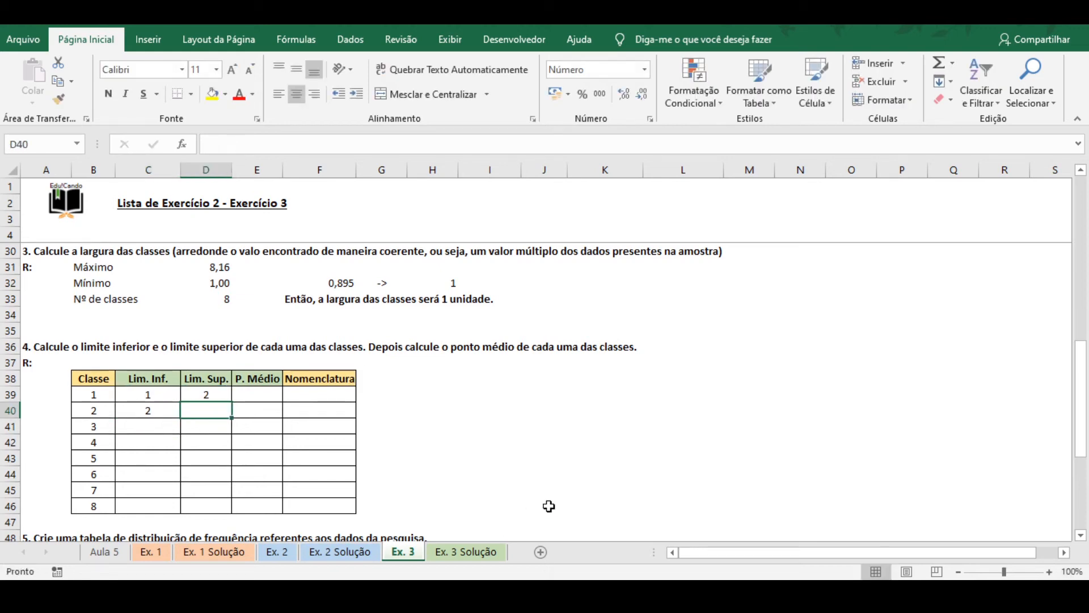
{"action": "type", "text": "="}
{"action": "key", "text": "Left"}
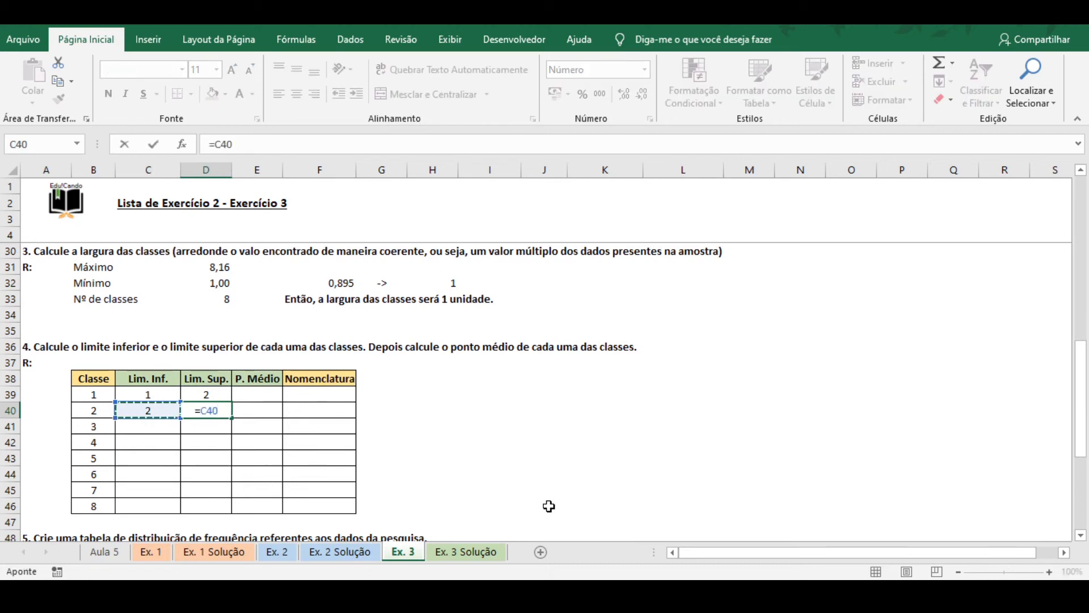
{"action": "type", "text": "+1"}
{"action": "key", "text": "Return"}
Step: Copy the limit formulas of C40:D40 down to class 8, through row 46
{"action": "key", "text": "Left"}
{"action": "key", "text": "Up"}
{"action": "key", "text": "shift+Right"}
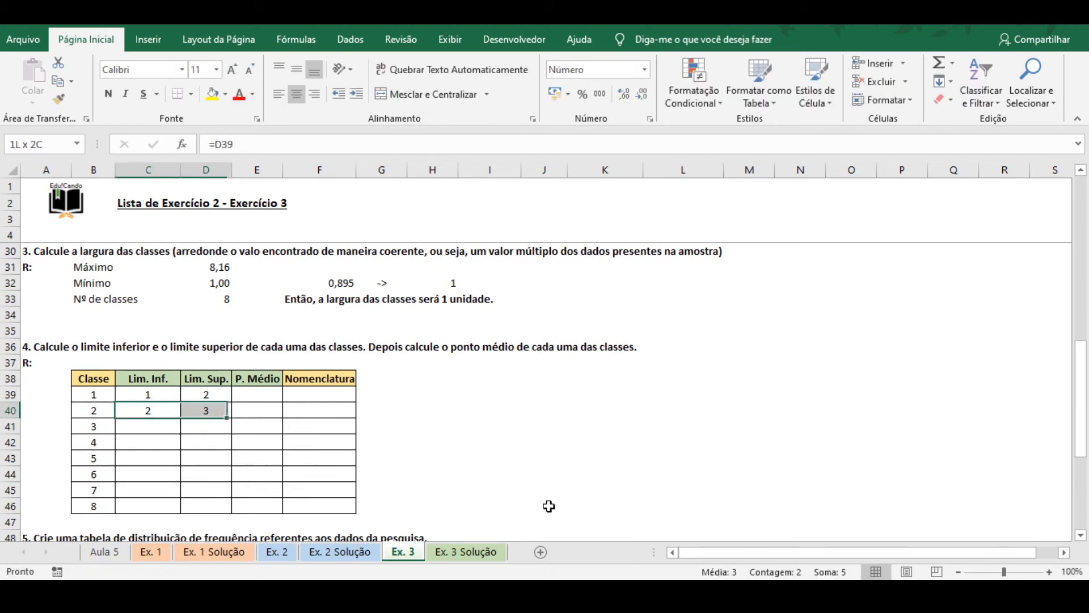
{"action": "key", "text": "ctrl+c"}
{"action": "key", "text": "Down"}
{"action": "key", "text": "Down"}
{"action": "key", "text": "Down"}
{"action": "key", "text": "Down"}
{"action": "key", "text": "Down"}
{"action": "key", "text": "Down"}
{"action": "key", "text": "shift+Right"}
{"action": "key", "text": "shift+Up"}
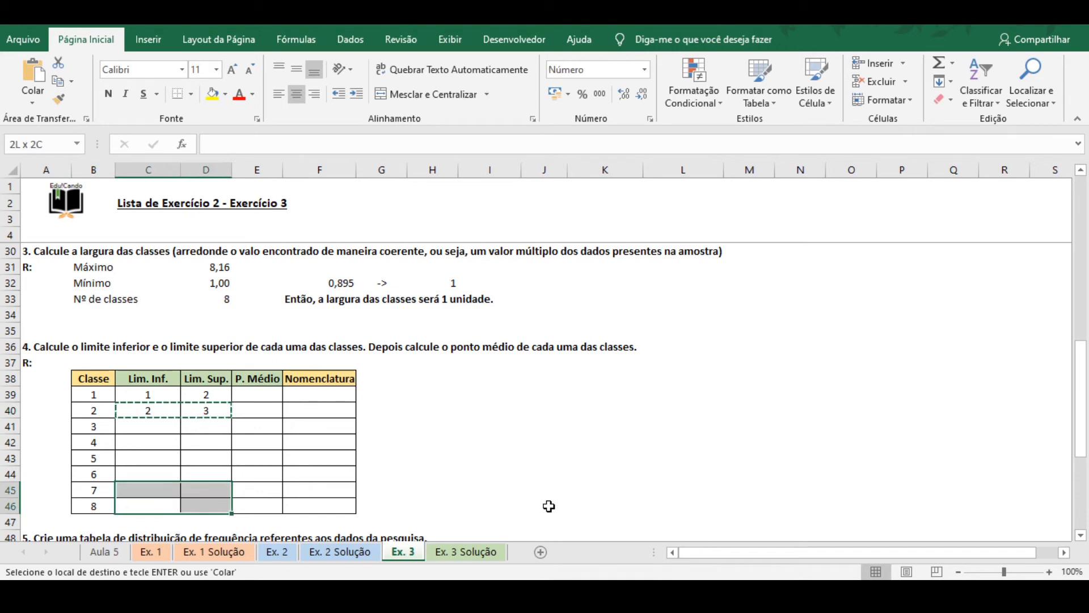
{"action": "key", "text": "shift+Up"}
{"action": "key", "text": "shift+Up"}
{"action": "key", "text": "shift+Up"}
{"action": "key", "text": "shift+Up"}
{"action": "key", "text": "shift+Up"}
{"action": "key", "text": "ctrl+v"}
{"action": "key", "text": "Escape"}
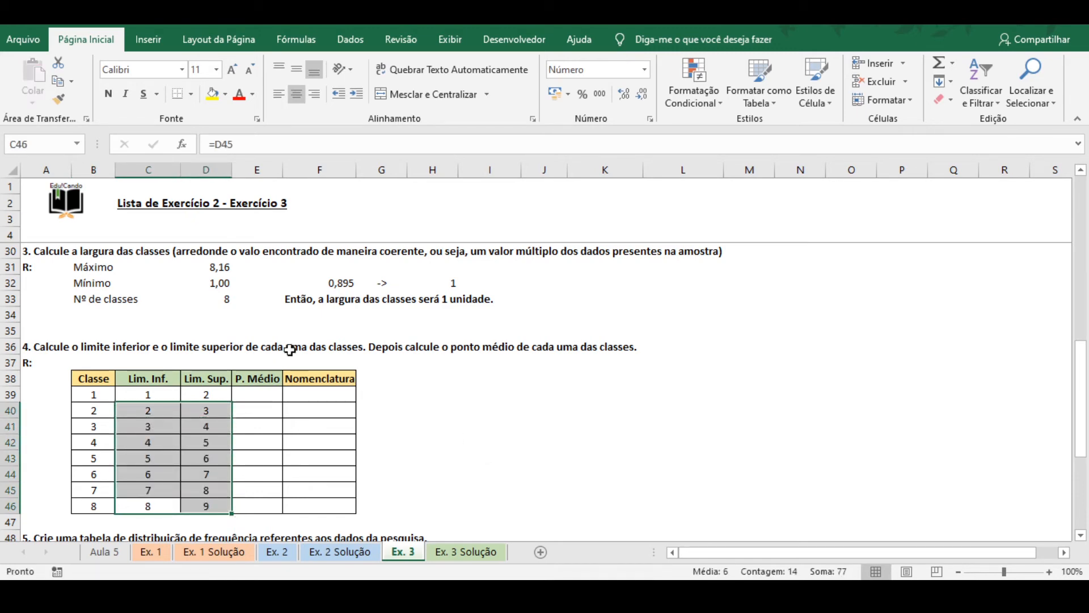
{"action": "left_click", "coordinate": [224, 263]}
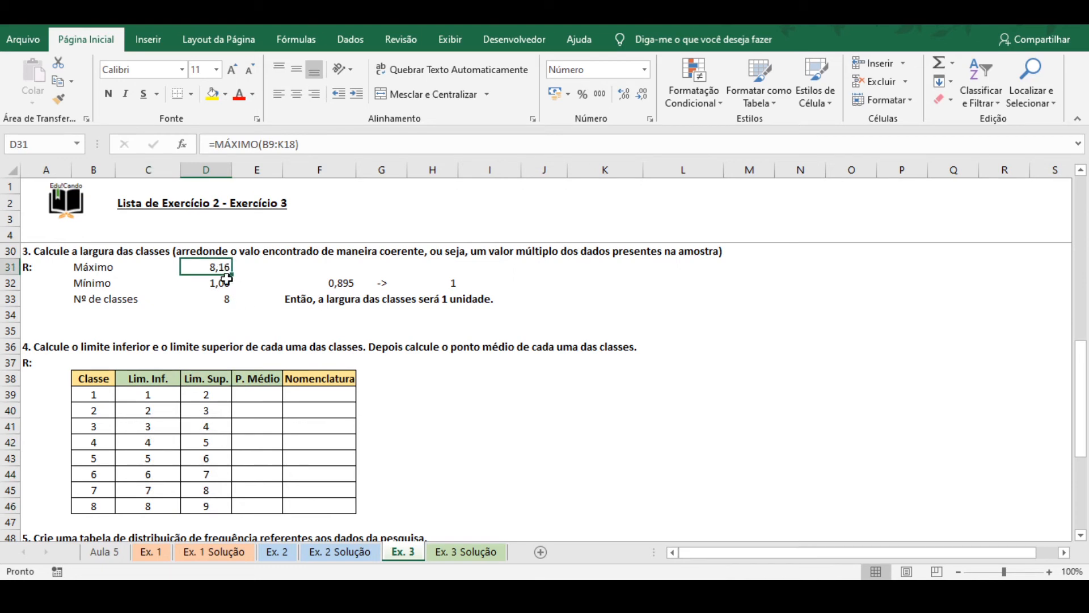
{"action": "left_click", "coordinate": [10, 505]}
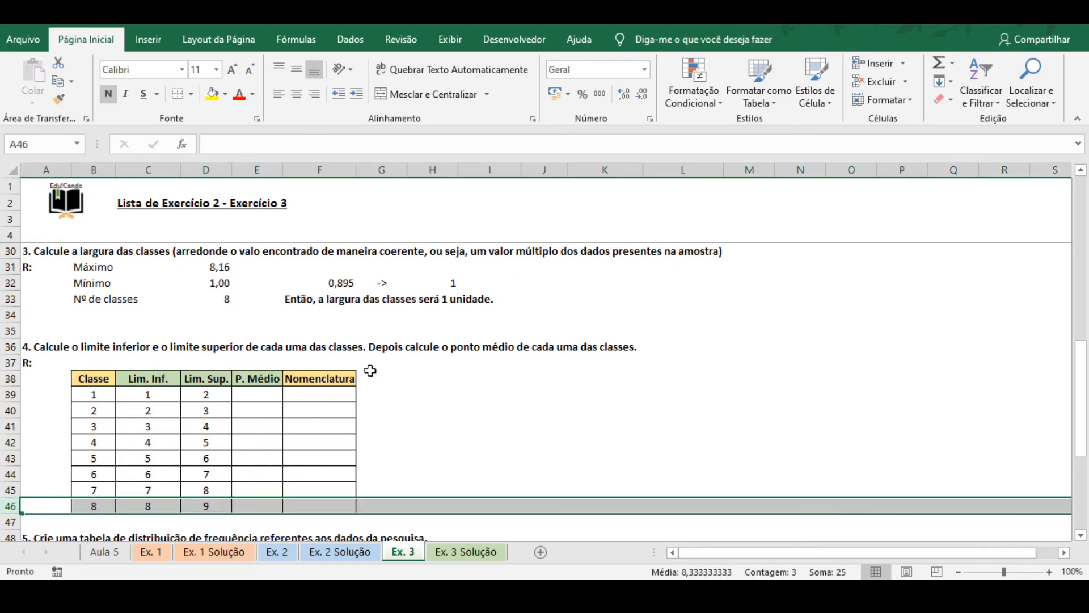
{"action": "left_click", "coordinate": [10, 282]}
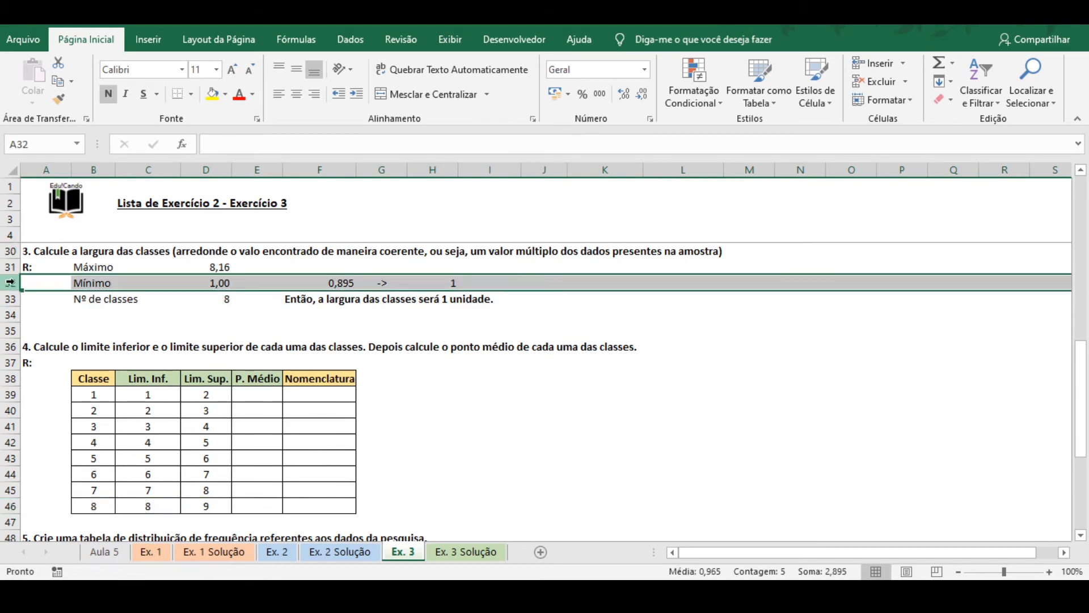
{"action": "left_click", "coordinate": [6, 396]}
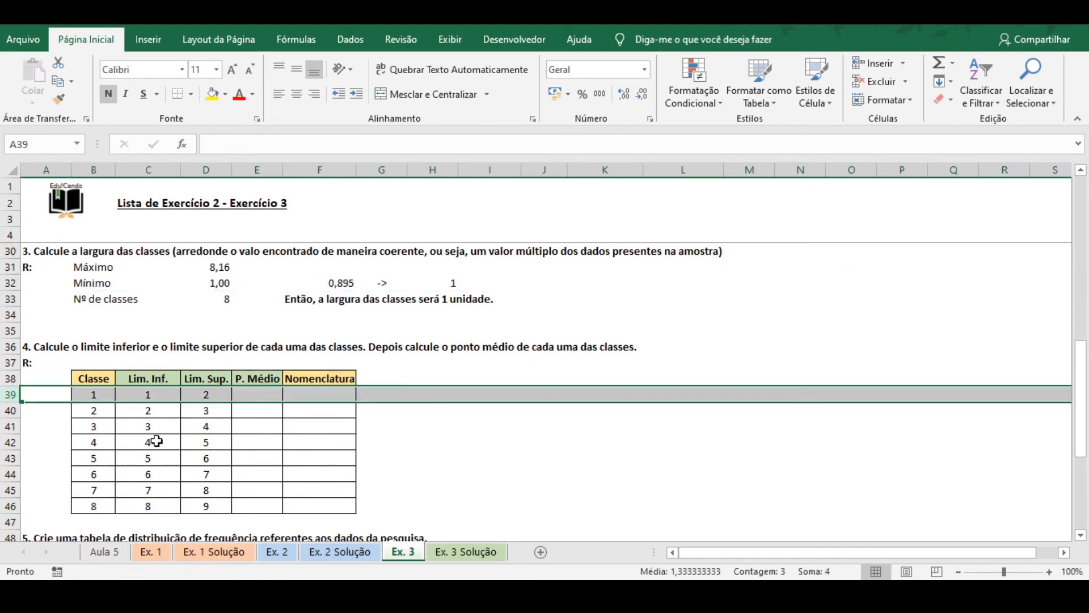
Step: Calculate the first class's midpoint in E39 with the MÉDIA function over its limits C39:D39
{"action": "left_click", "coordinate": [259, 394]}
{"action": "type", "text": "=média("}
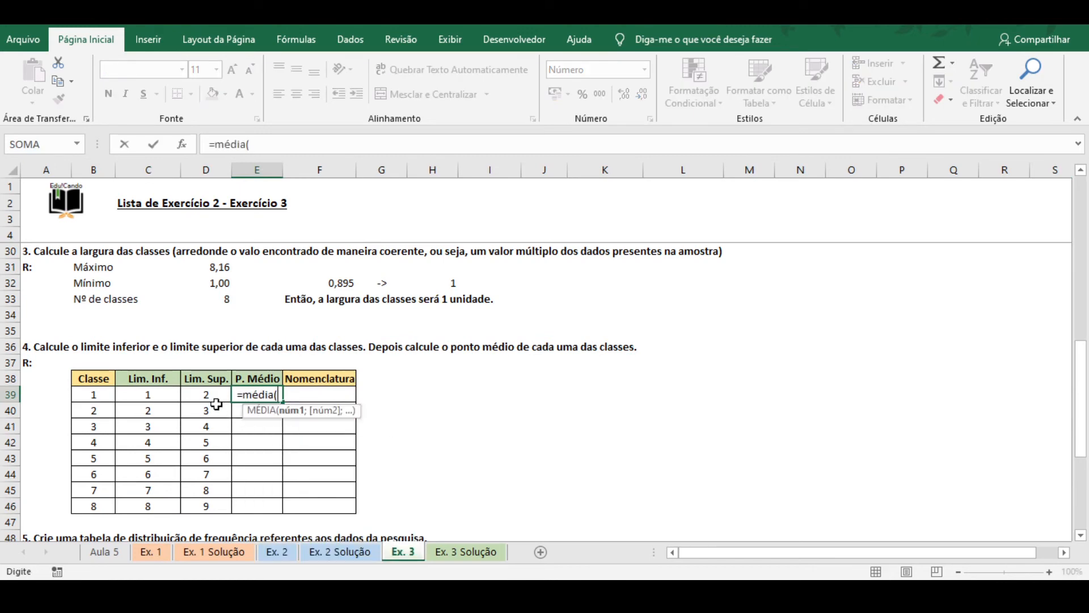
{"action": "left_click_drag", "start_coordinate": [216, 395], "coordinate": [168, 397]}
{"action": "type", "text": ")"}
{"action": "key", "text": "ctrl+Return"}
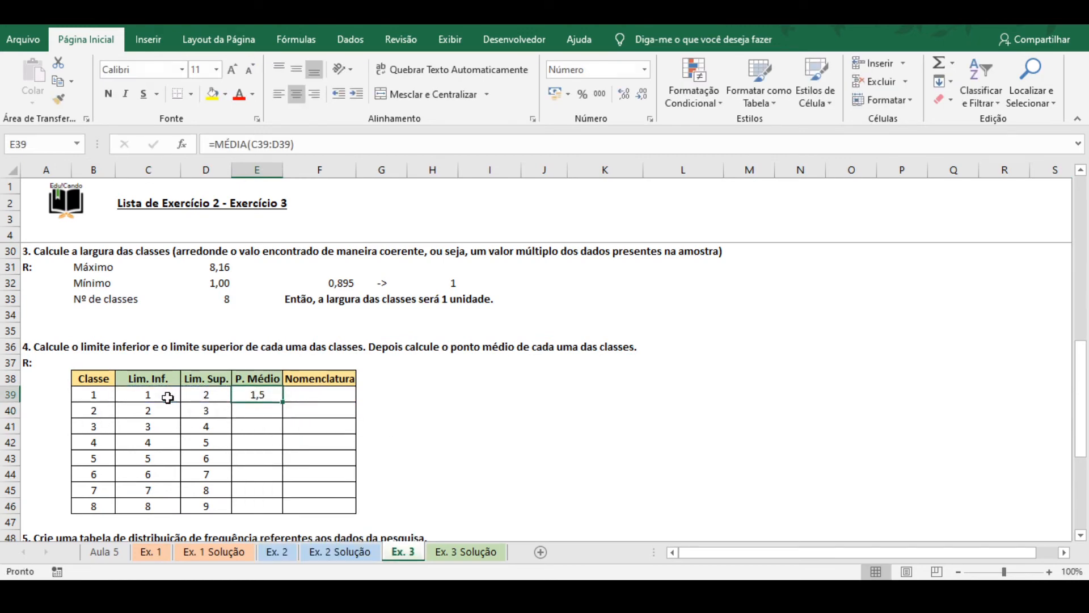
Step: Copy the midpoint formula from E39 down the P. Médio column to E46
{"action": "key", "text": "ctrl+c"}
{"action": "key", "text": "shift+Down"}
{"action": "key", "text": "shift+Down"}
{"action": "key", "text": "shift+Down"}
{"action": "key", "text": "shift+Down"}
{"action": "key", "text": "shift+Down"}
{"action": "key", "text": "shift+Down"}
{"action": "key", "text": "shift+Down"}
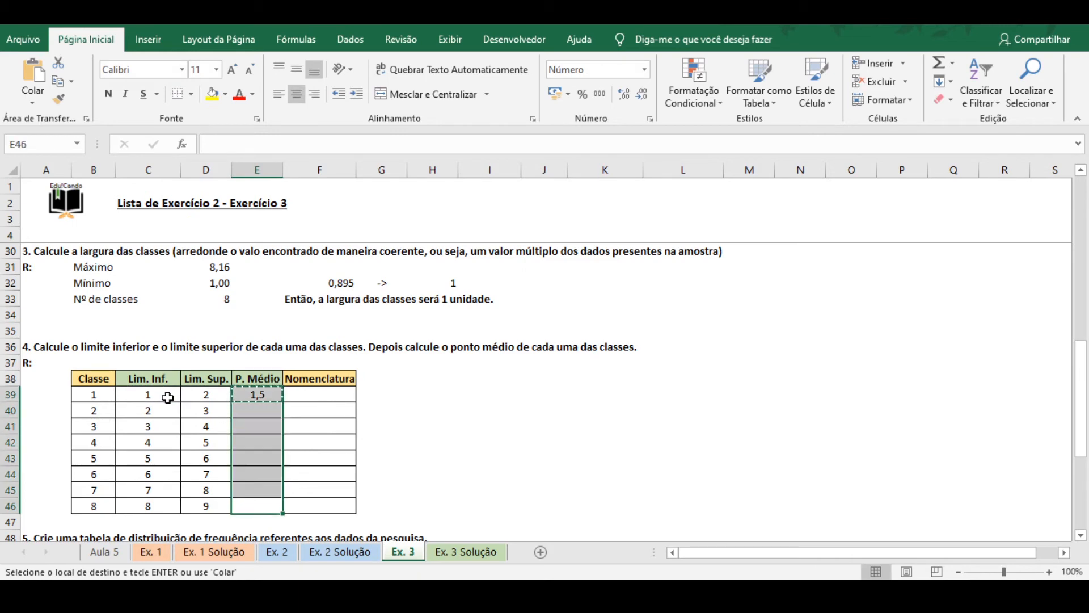
{"action": "key", "text": "ctrl+v"}
{"action": "key", "text": "Escape"}
Step: Enter "[ 1, 2 [" as the first class's nomenclature in F39
{"action": "key", "text": "Right"}
{"action": "key", "text": "Up"}
{"action": "key", "text": "Up"}
{"action": "key", "text": "Up"}
{"action": "key", "text": "Up"}
{"action": "key", "text": "Up"}
{"action": "key", "text": "Up"}
{"action": "key", "text": "Up"}
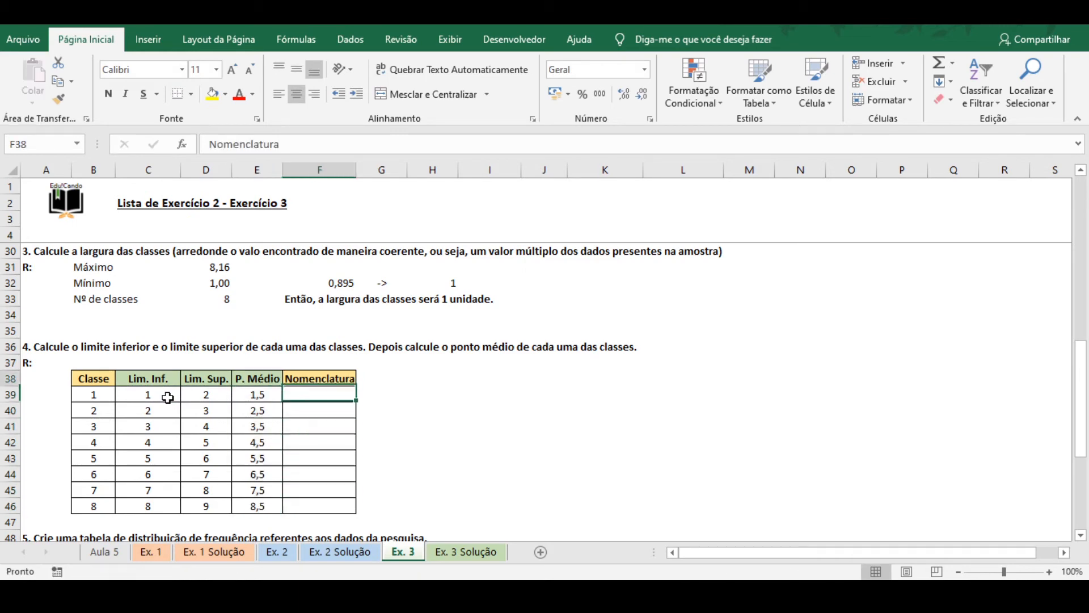
{"action": "type", "text": "["}
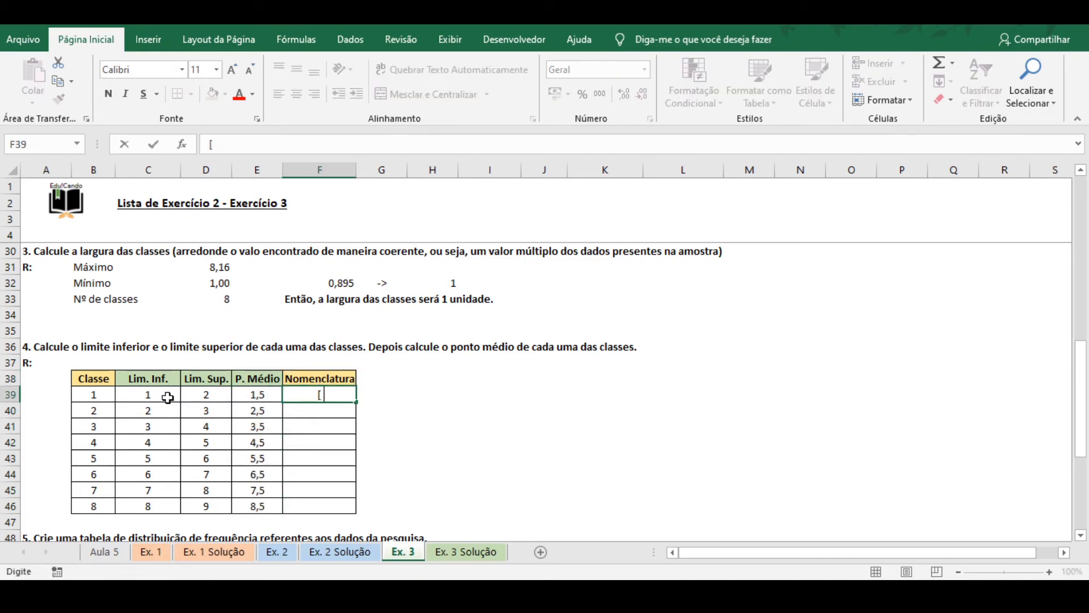
{"action": "type", "text": " 1, 2"}
{"action": "type", "text": " ["}
{"action": "key", "text": "Return"}
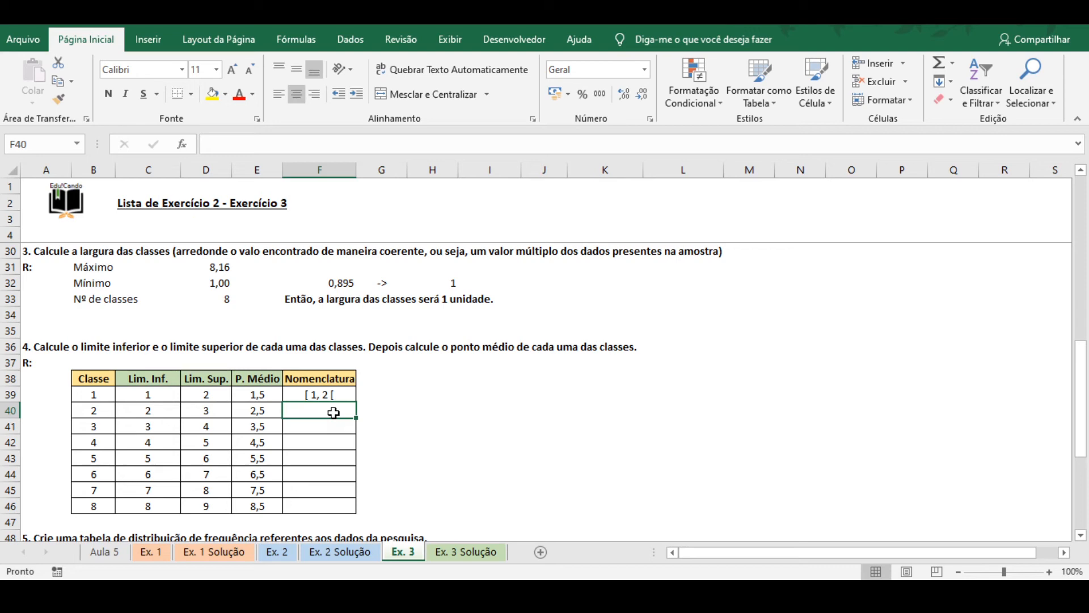
Step: Enter "[ 2, 3 [" as the second class's nomenclature in F40
{"action": "type", "text": "="}
{"action": "key", "text": "BackSpace"}
{"action": "key", "text": "BackSpace"}
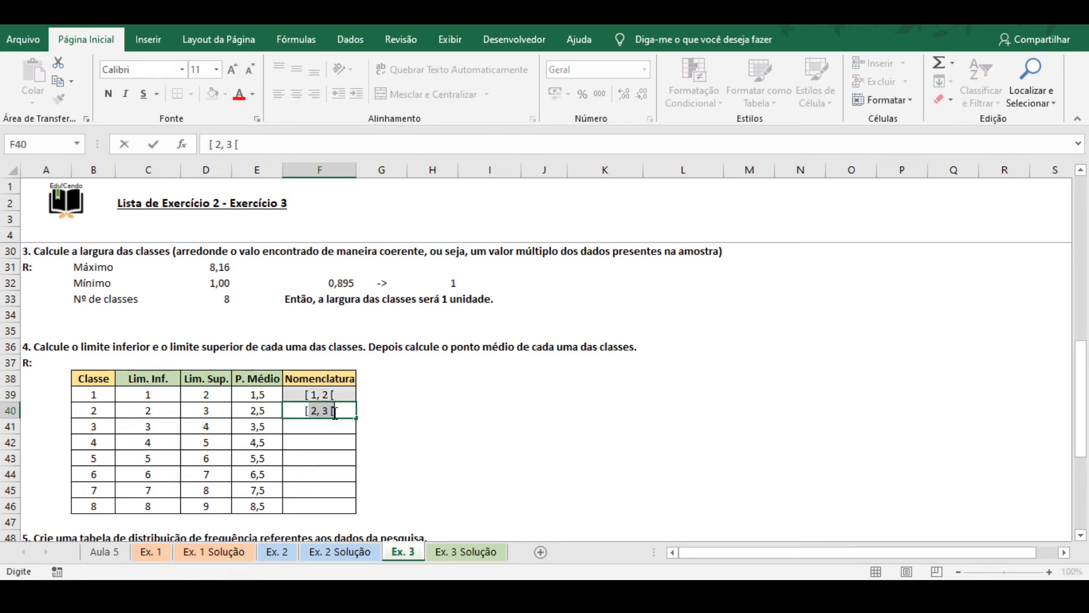
{"action": "type", "text": "'"}
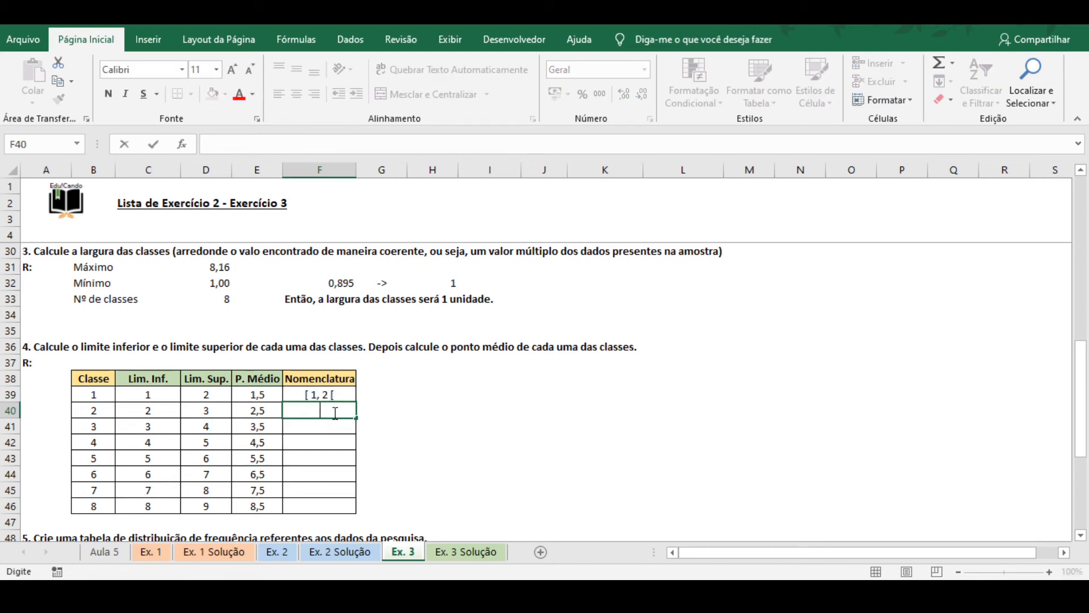
{"action": "type", "text": " ["}
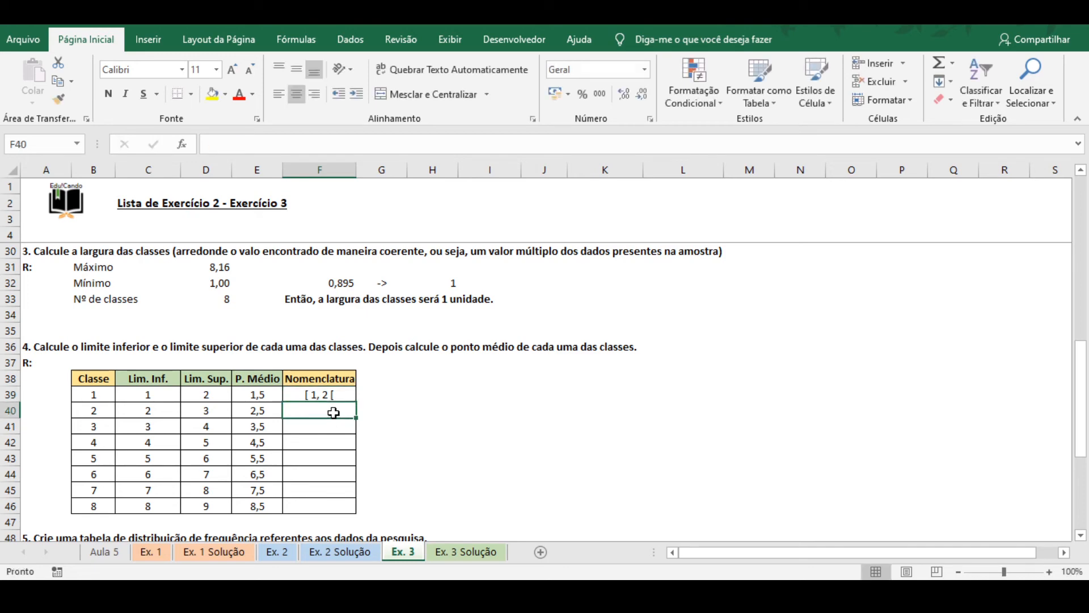
{"action": "type", "text": " 2"}
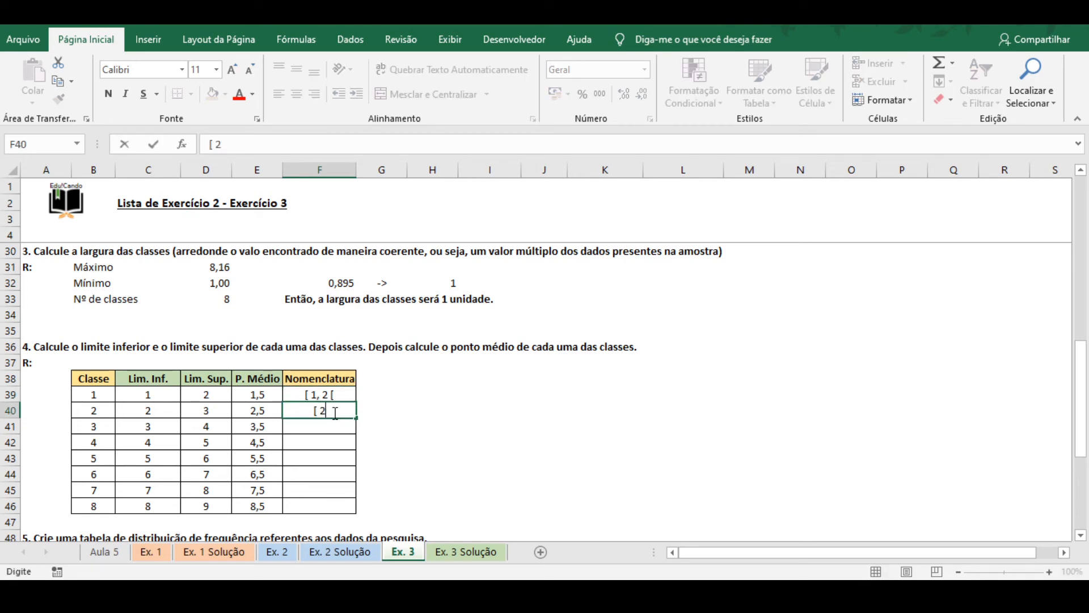
{"action": "type", "text": ", 3"}
{"action": "type", "text": " ["}
{"action": "key", "text": "Return"}
Step: Enter "[ 3, 4 [" in F41 and accept the Flash Fill suggestion to complete the Nomenclatura column through F46
{"action": "type", "text": "[ 3, 4 ["}
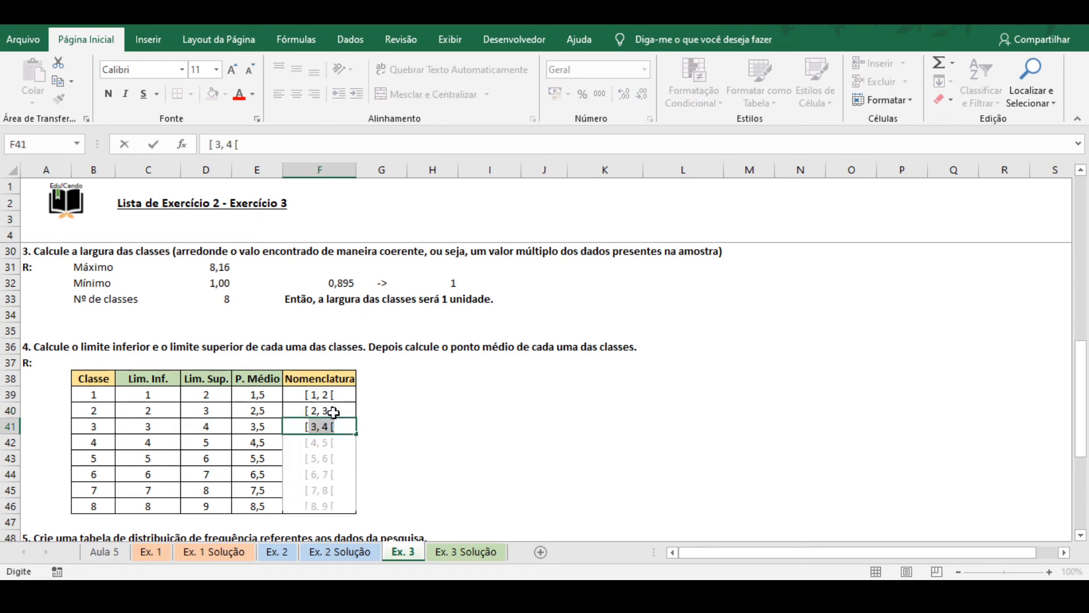
{"action": "key", "text": "Return"}
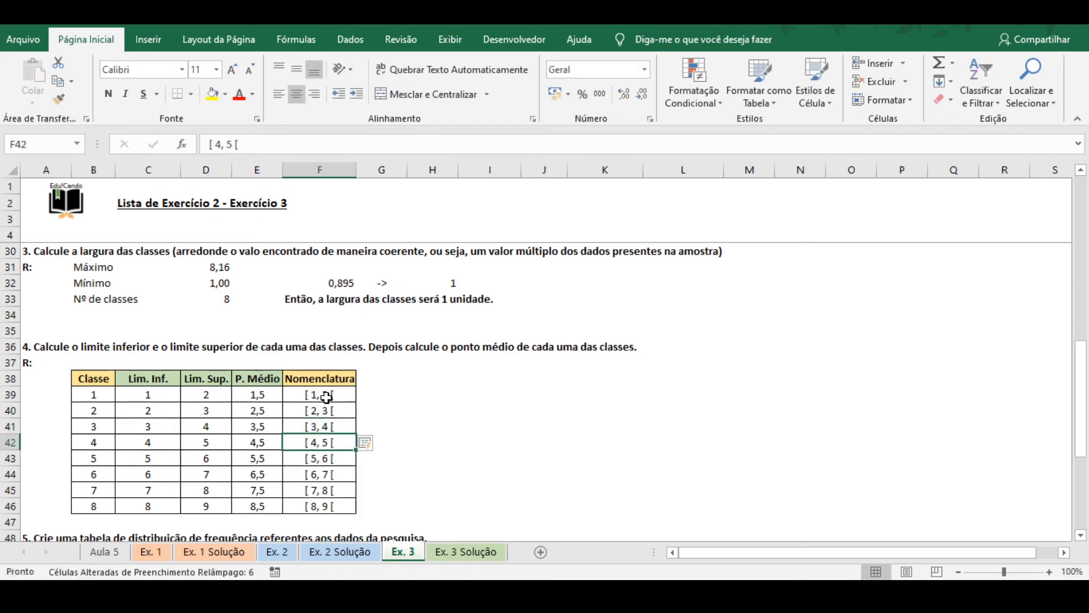
{"action": "left_click", "coordinate": [366, 407]}
Step: Copy the class data B39:F46 from question 4's table into question 5's frequency distribution table, starting at B51
{"action": "scroll", "coordinate": [396, 371], "scroll_direction": "down", "scroll_amount": 3}
{"action": "scroll", "coordinate": [396, 371], "scroll_direction": "down", "scroll_amount": 1}
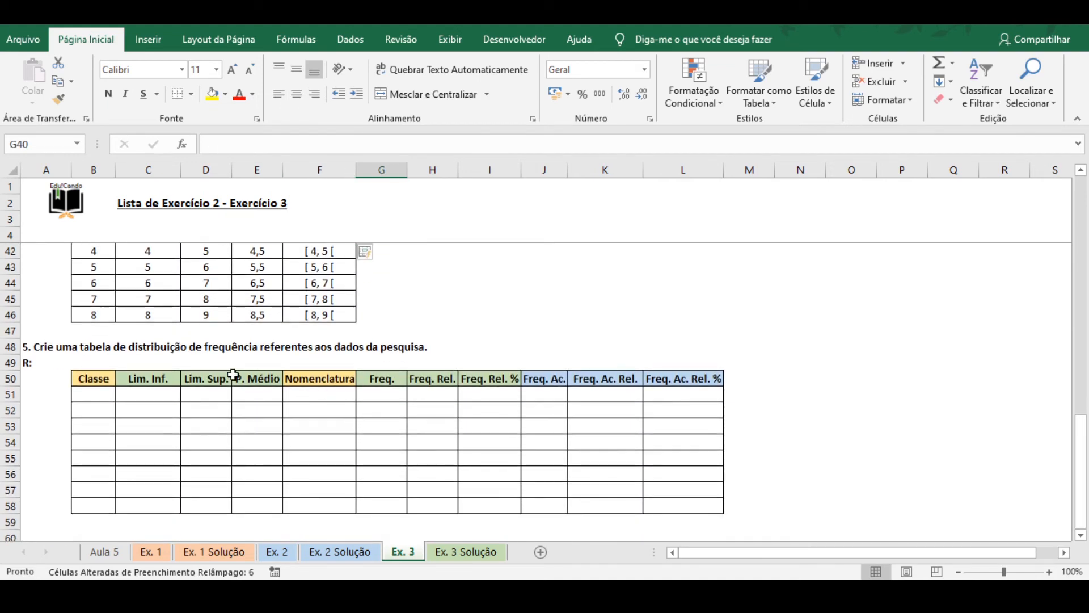
{"action": "scroll", "coordinate": [230, 371], "scroll_direction": "up", "scroll_amount": 1}
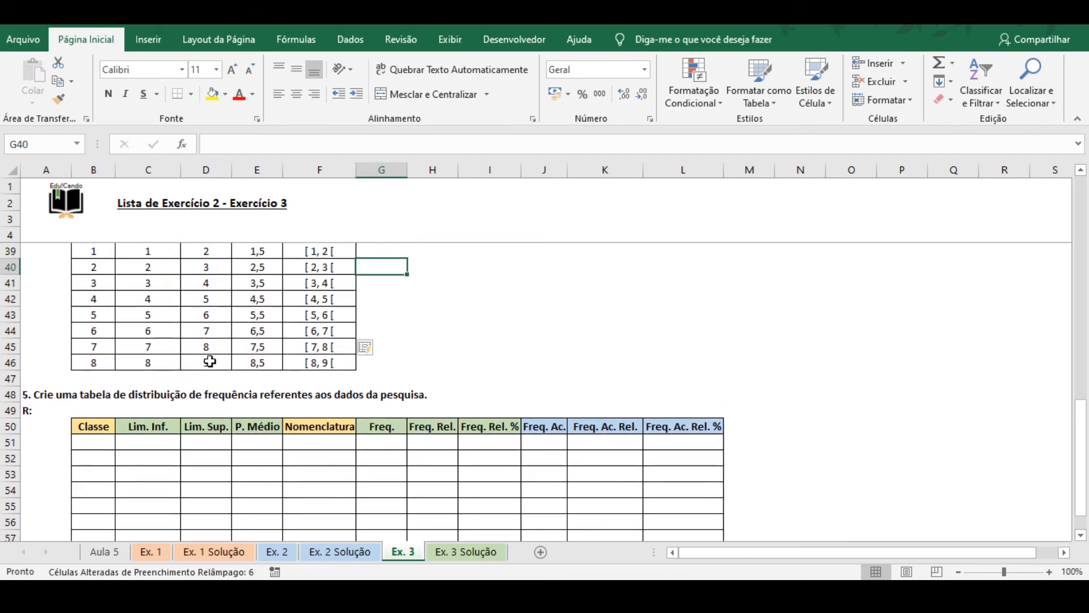
{"action": "scroll", "coordinate": [210, 362], "scroll_direction": "up", "scroll_amount": 1}
{"action": "left_click_drag", "start_coordinate": [95, 298], "coordinate": [312, 411]}
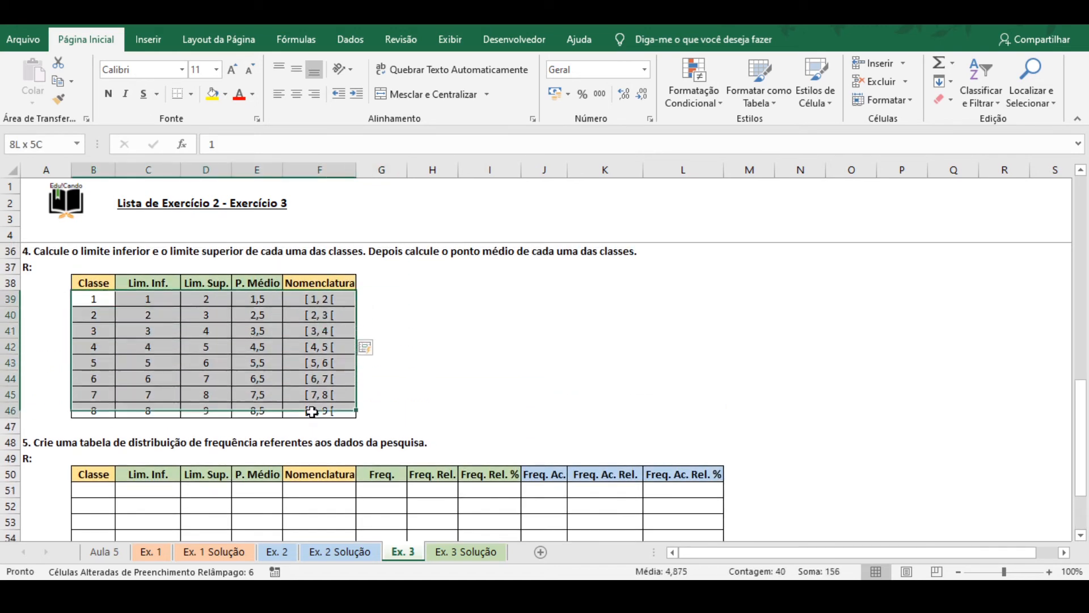
{"action": "key", "text": "ctrl+c"}
{"action": "scroll", "coordinate": [189, 392], "scroll_direction": "down", "scroll_amount": 2}
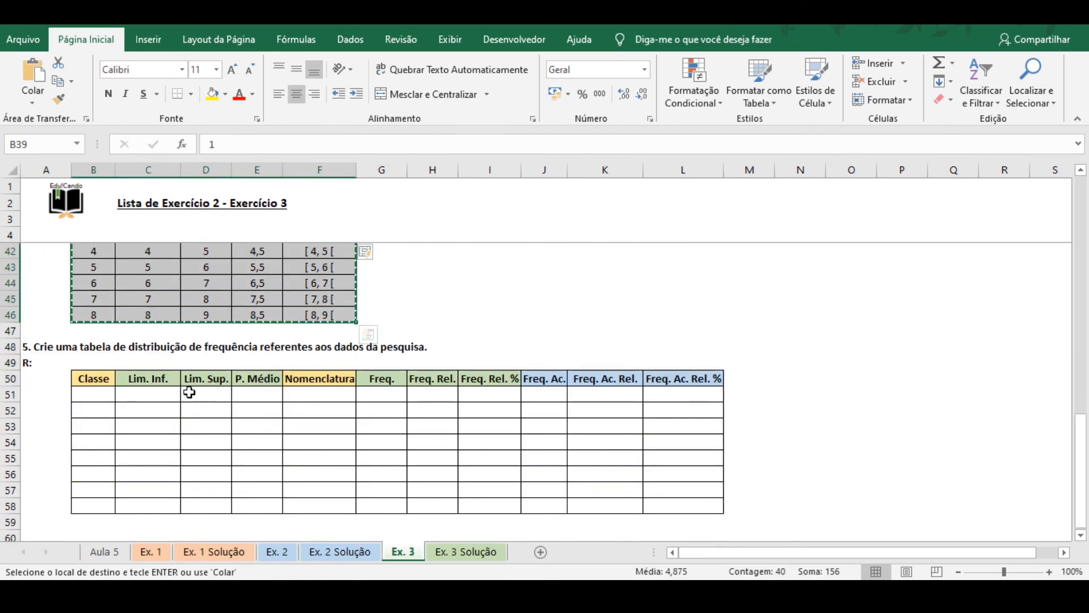
{"action": "left_click", "coordinate": [97, 395]}
{"action": "key", "text": "ctrl+v"}
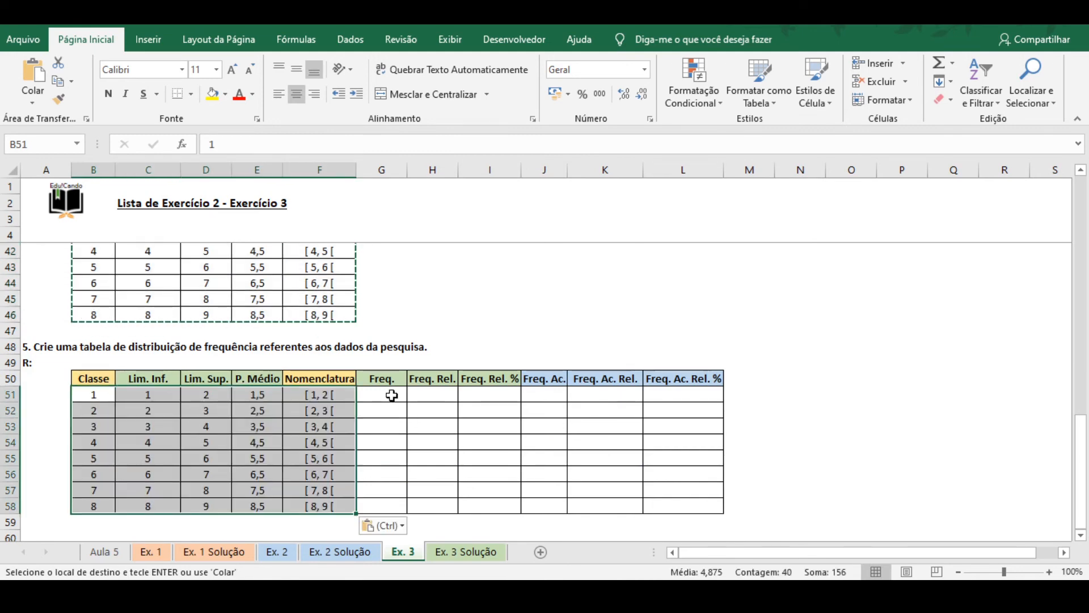
{"action": "left_click", "coordinate": [390, 397]}
{"action": "key", "text": "Escape"}
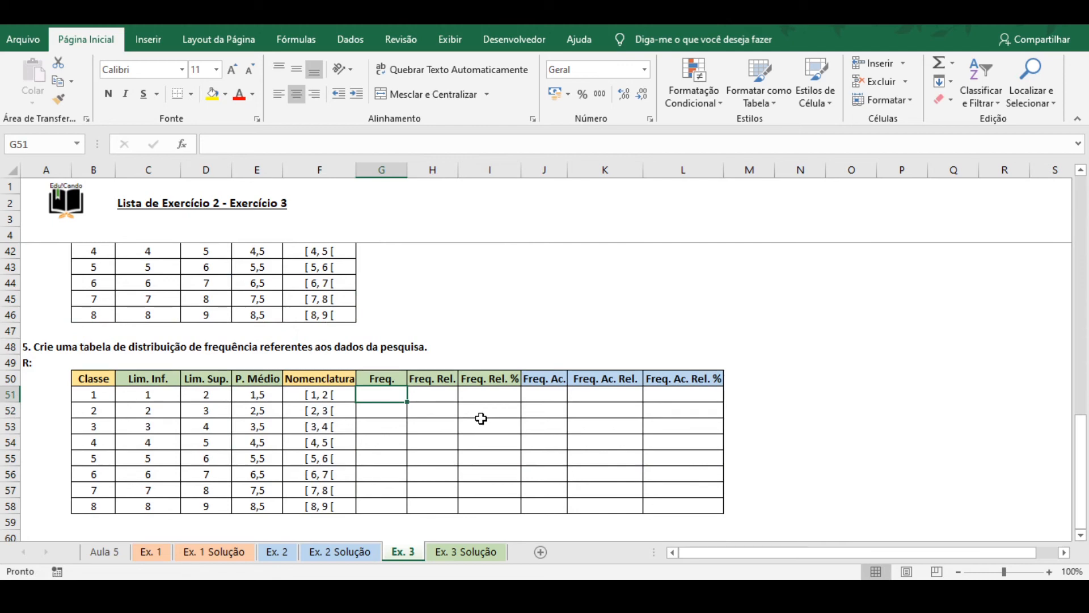
Step: Count the first class's frequency in G51 with =CONT.SE($B$9:$K$18;"<2")
{"action": "type", "text": "=cont"}
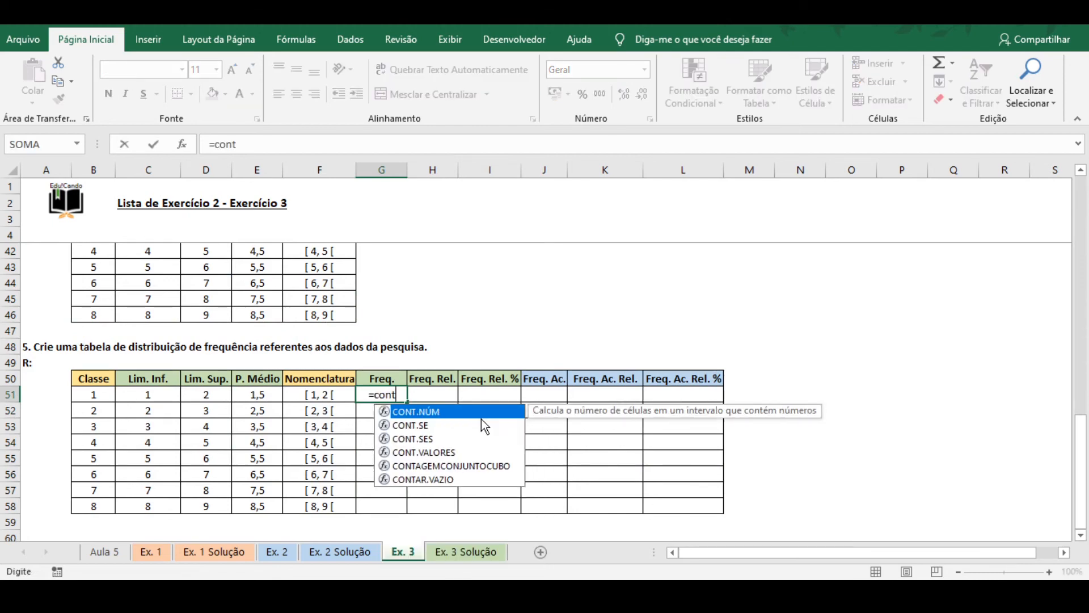
{"action": "type", "text": ".se("}
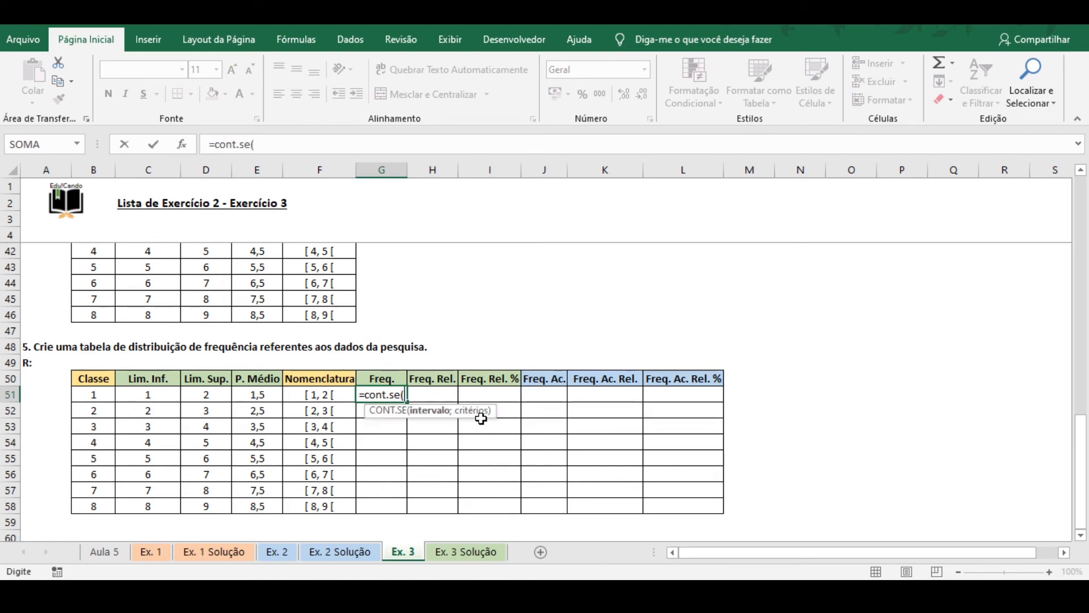
{"action": "scroll", "coordinate": [481, 418], "scroll_direction": "up", "scroll_amount": 12}
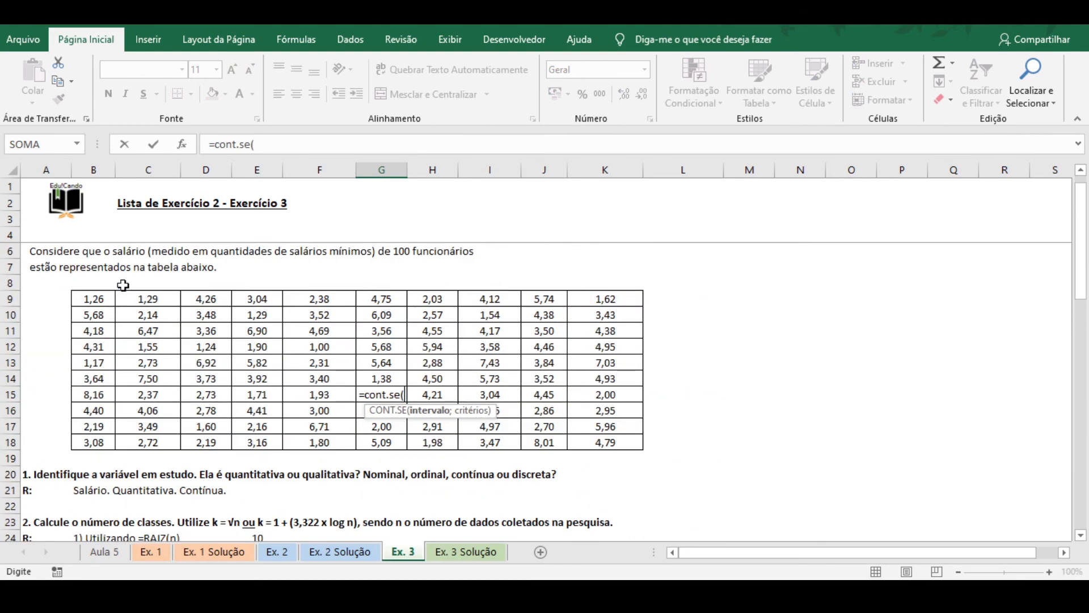
{"action": "left_click_drag", "start_coordinate": [95, 300], "coordinate": [593, 440]}
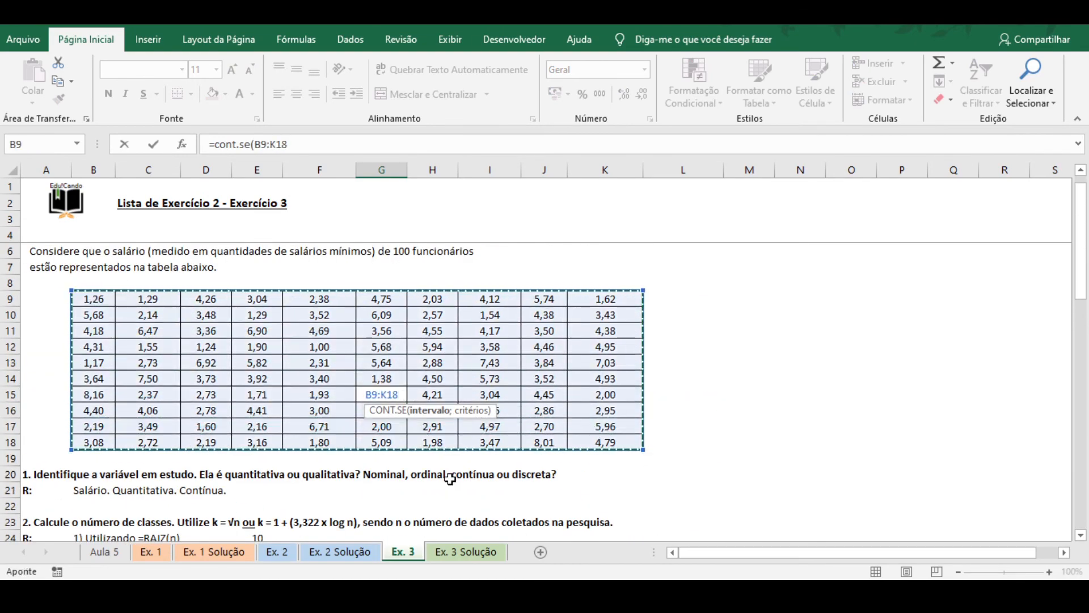
{"action": "key", "text": "F4"}
{"action": "type", "text": ";\""}
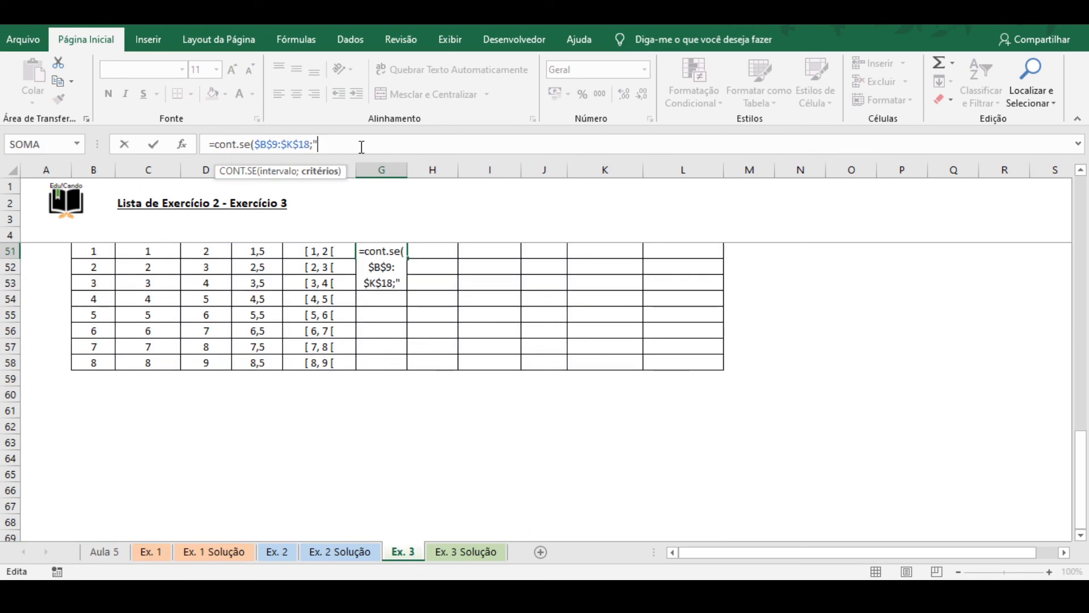
{"action": "type", "text": "<2\")"}
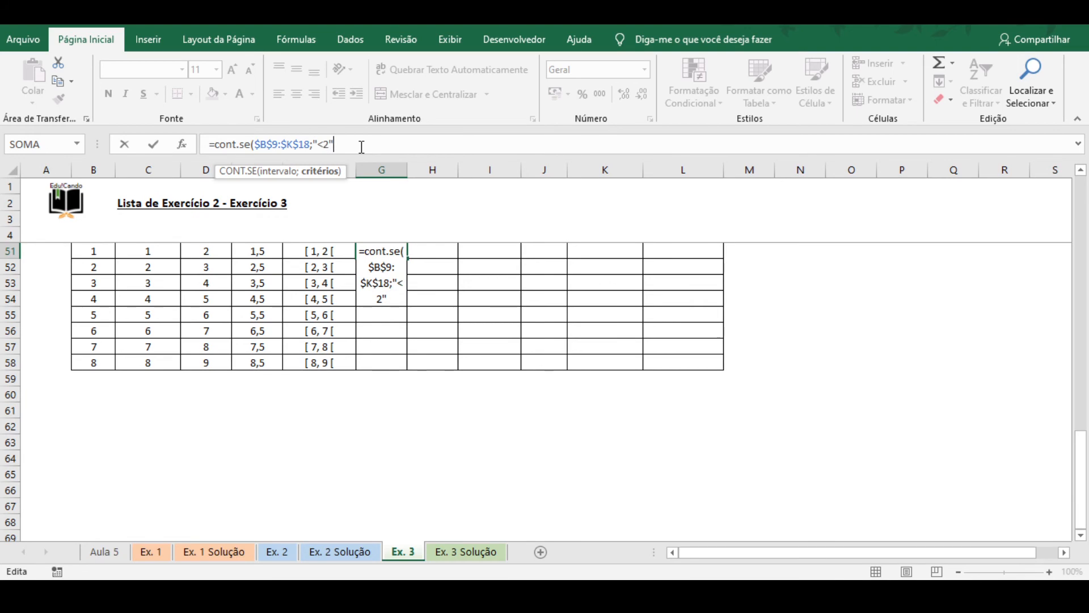
{"action": "key", "text": "Return"}
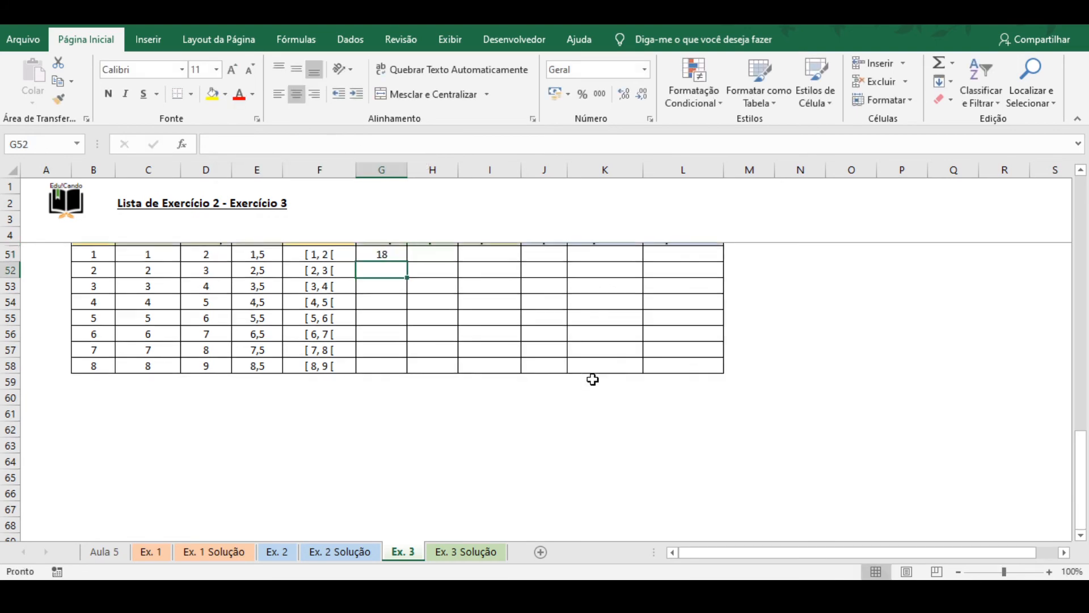
Step: Begin a CONT.SES formula in G52 for the second class with range $B$9:$K$18 and criterion ">=2"
{"action": "scroll", "coordinate": [592, 369], "scroll_direction": "up", "scroll_amount": 2}
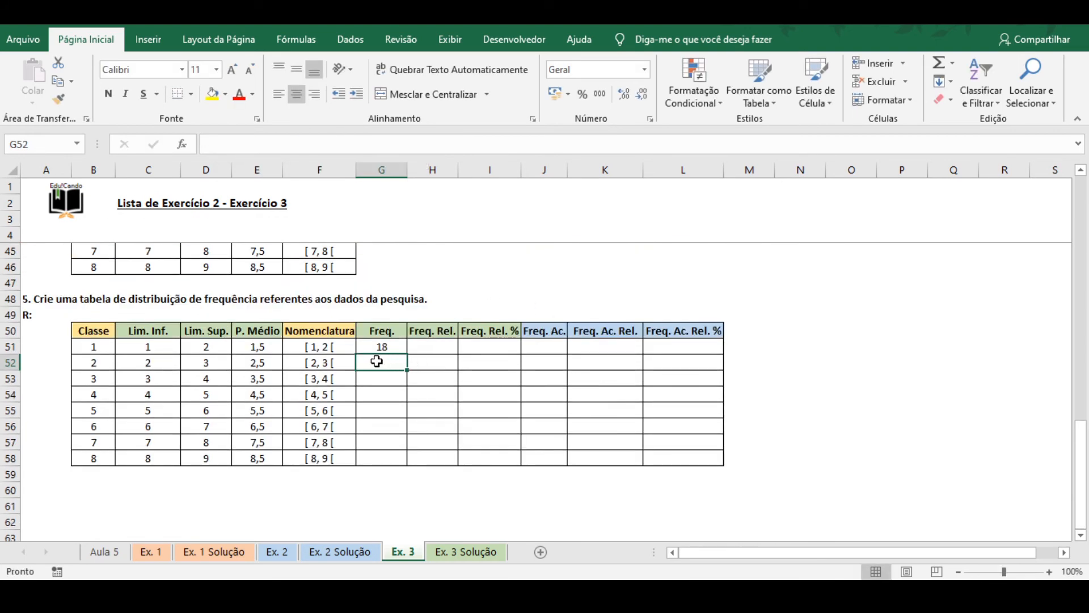
{"action": "type", "text": "=cont"}
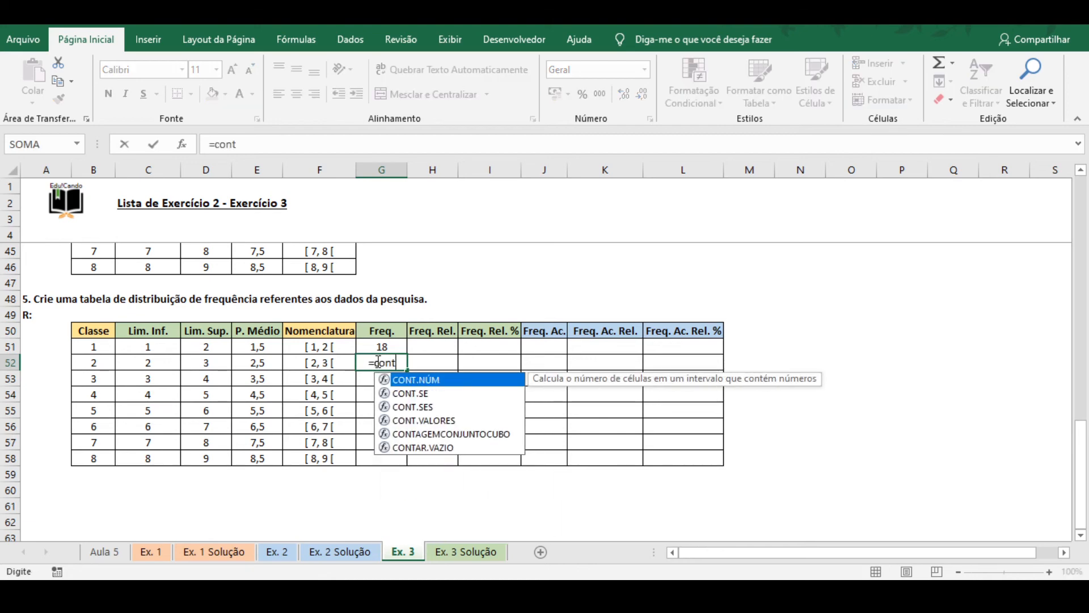
{"action": "type", "text": ".ses("}
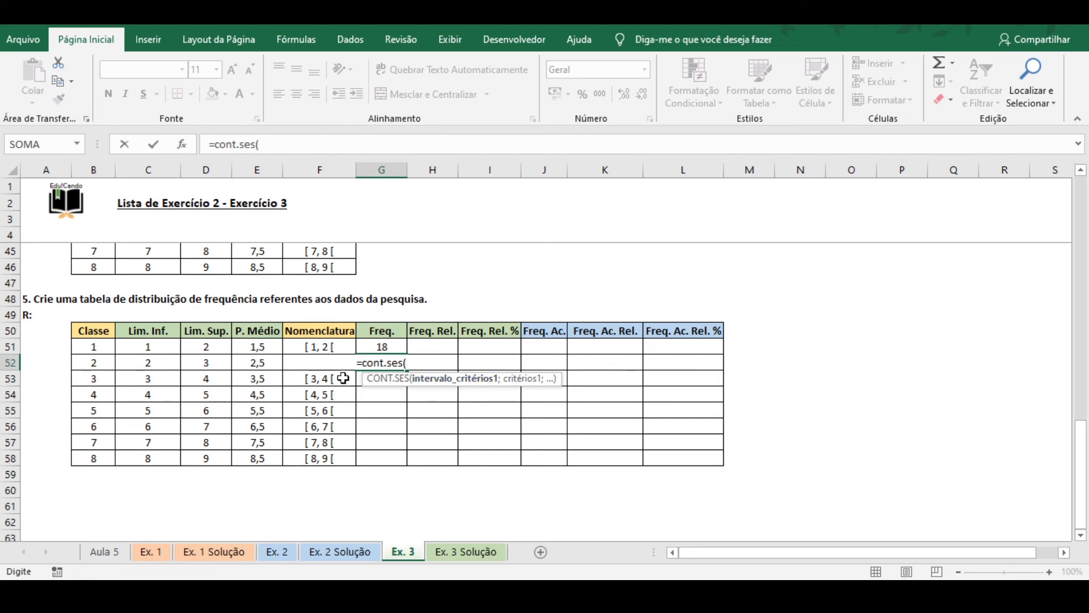
{"action": "scroll", "coordinate": [347, 377], "scroll_direction": "up", "scroll_amount": 13}
{"action": "left_click_drag", "start_coordinate": [85, 296], "coordinate": [600, 439]}
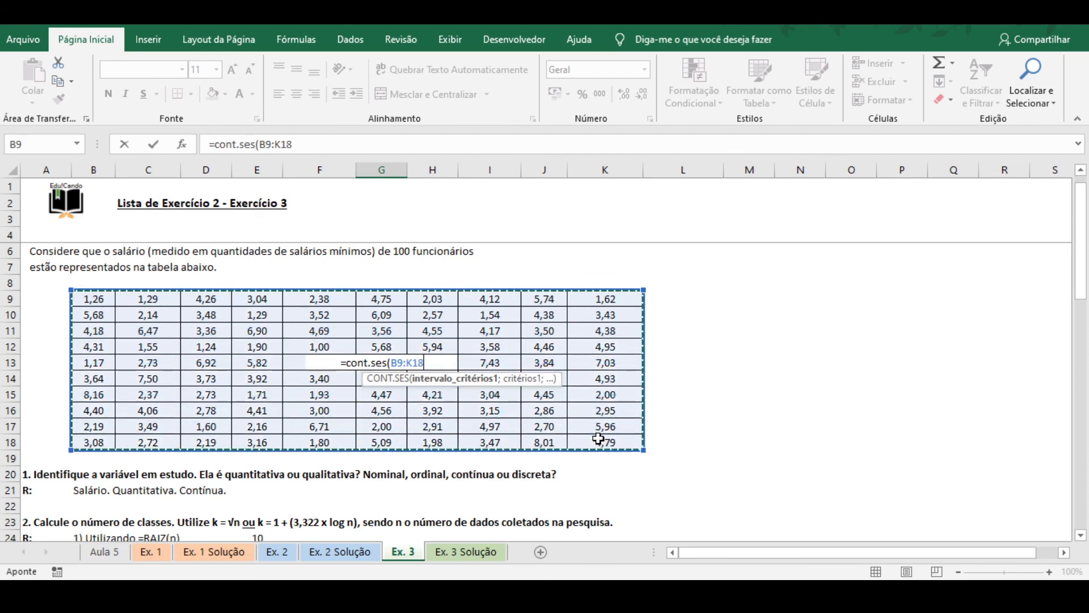
{"action": "key", "text": "F4"}
{"action": "scroll", "coordinate": [489, 470], "scroll_direction": "down", "scroll_amount": 12}
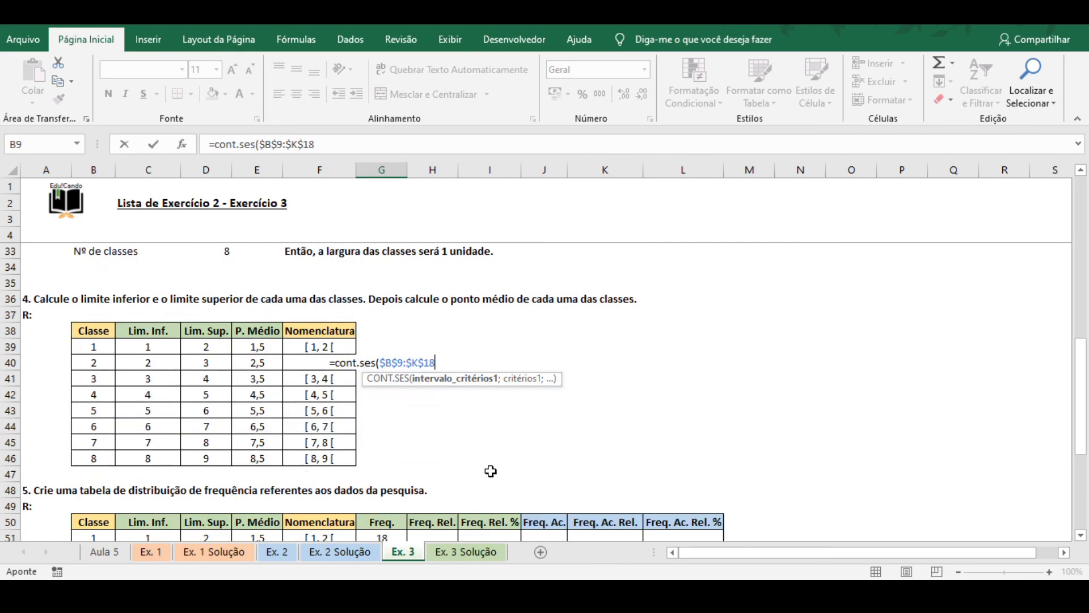
{"action": "type", "text": ";"}
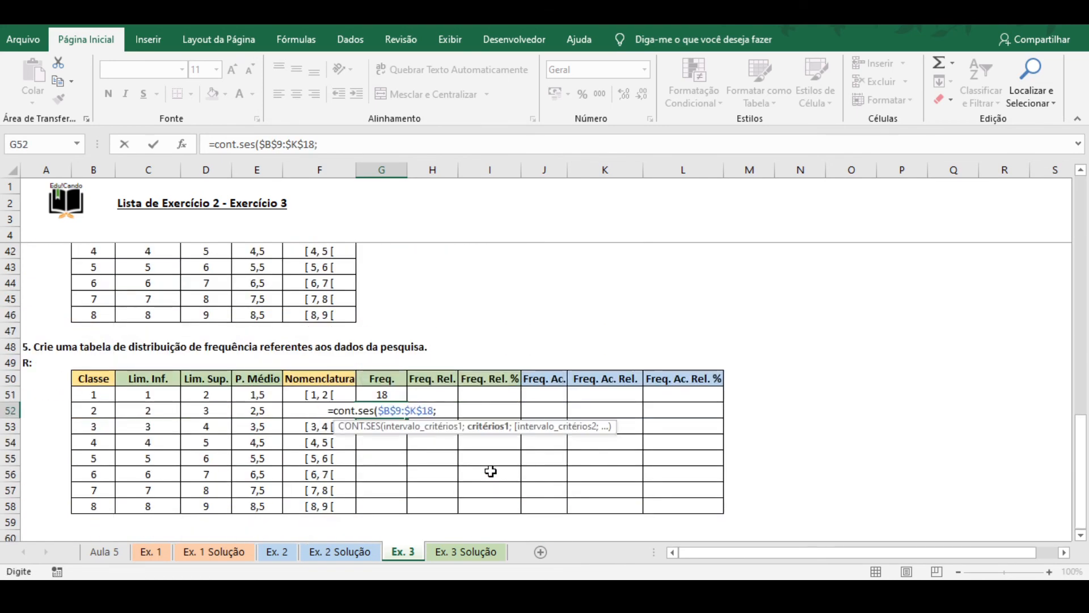
{"action": "type", "text": "\""}
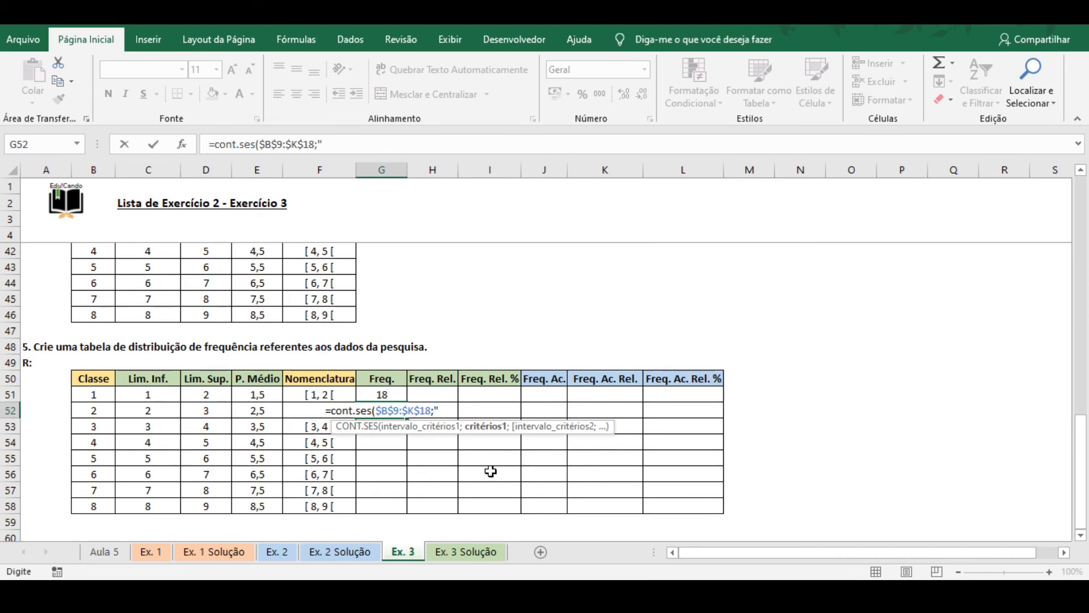
{"action": "type", "text": ">=2"}
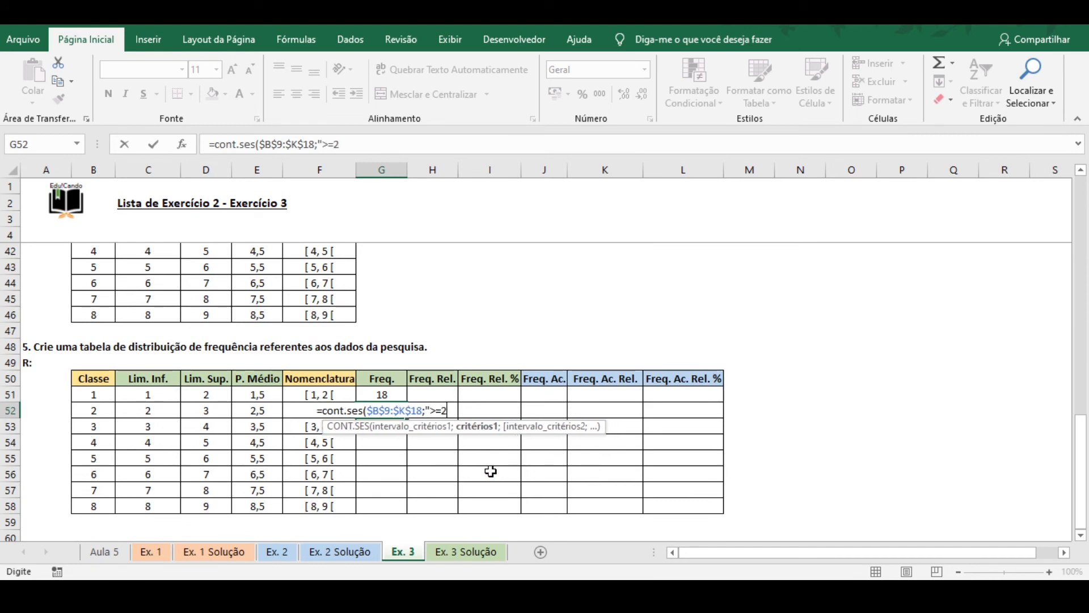
{"action": "type", "text": "\";"}
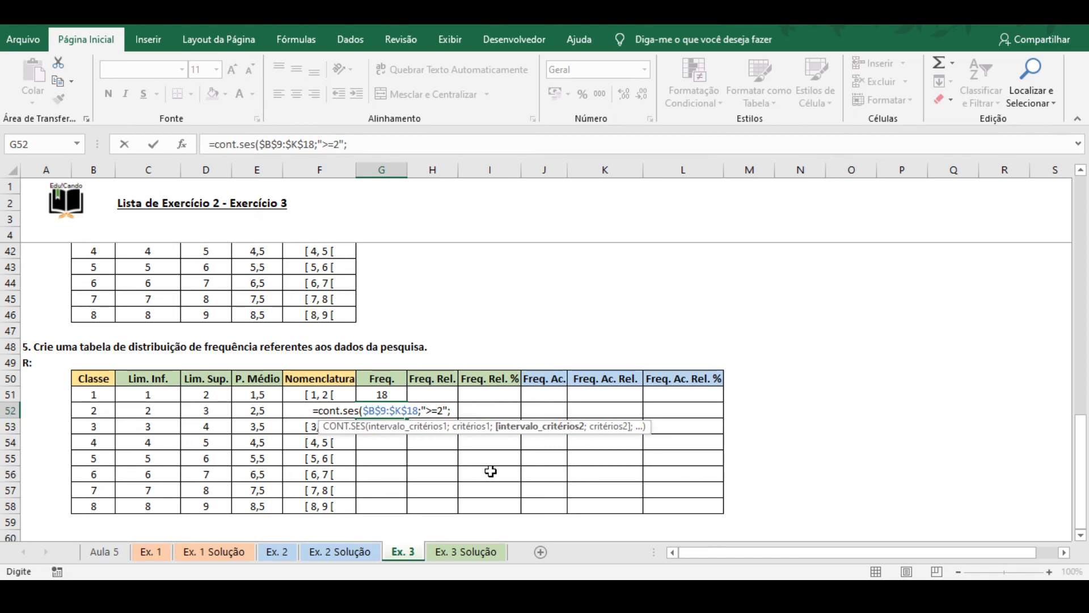
Step: Complete the CONT.SES formula in G52 with a second range $B$9:$K$18 and criterion "<3"
{"action": "scroll", "coordinate": [491, 471], "scroll_direction": "up", "scroll_amount": 12}
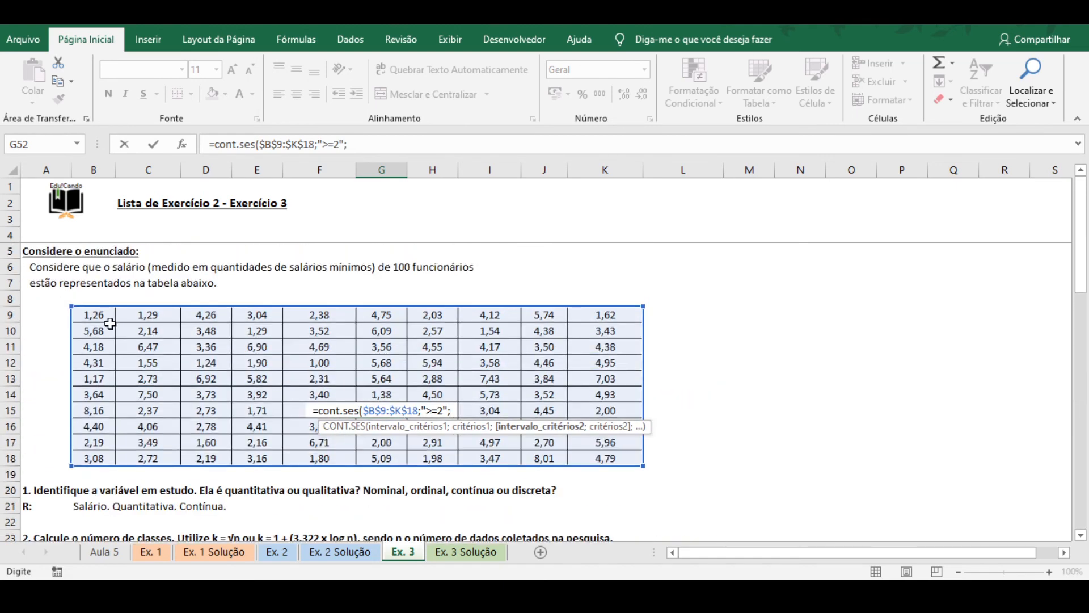
{"action": "left_click_drag", "start_coordinate": [108, 318], "coordinate": [624, 459]}
{"action": "type", "text": ";"}
{"action": "scroll", "coordinate": [657, 527], "scroll_direction": "down", "scroll_amount": 8}
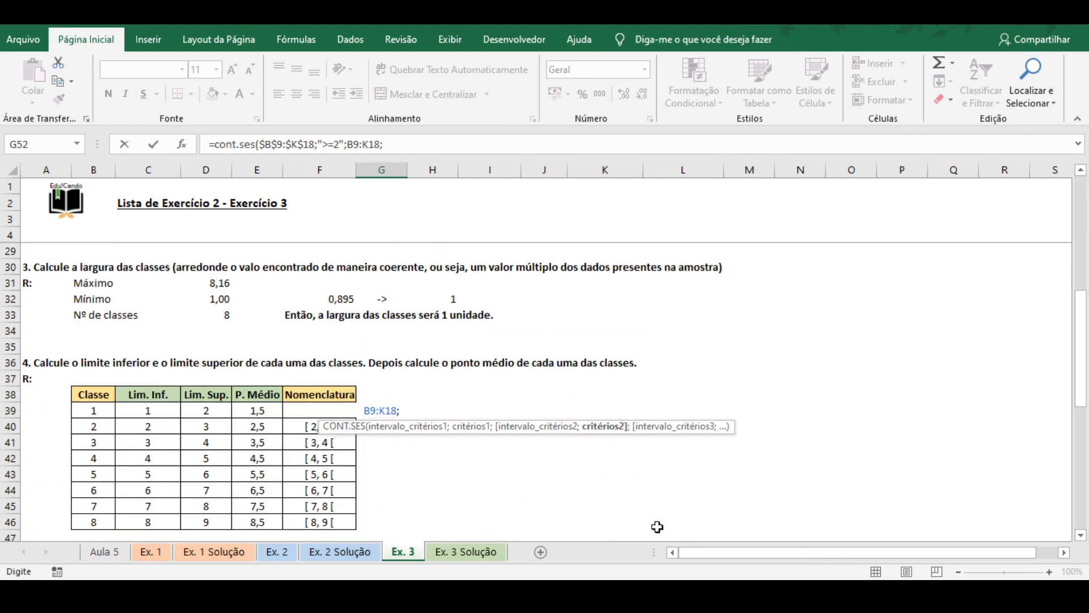
{"action": "scroll", "coordinate": [624, 514], "scroll_direction": "down", "scroll_amount": 4}
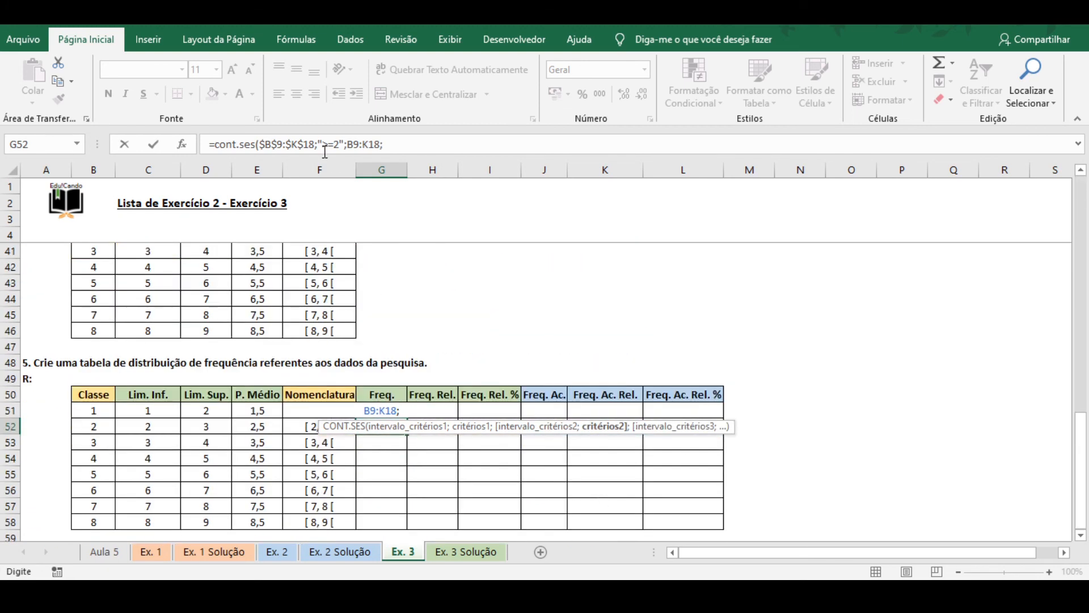
{"action": "left_click", "coordinate": [371, 145]}
{"action": "double_click", "coordinate": [371, 145]}
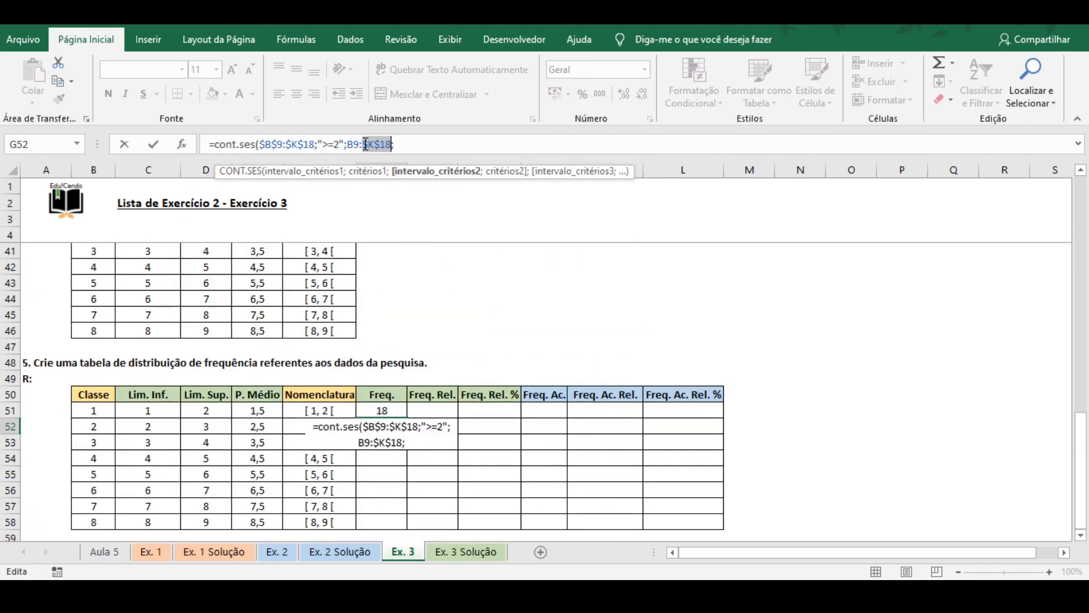
{"action": "key", "text": "F4"}
{"action": "type", "text": ";"}
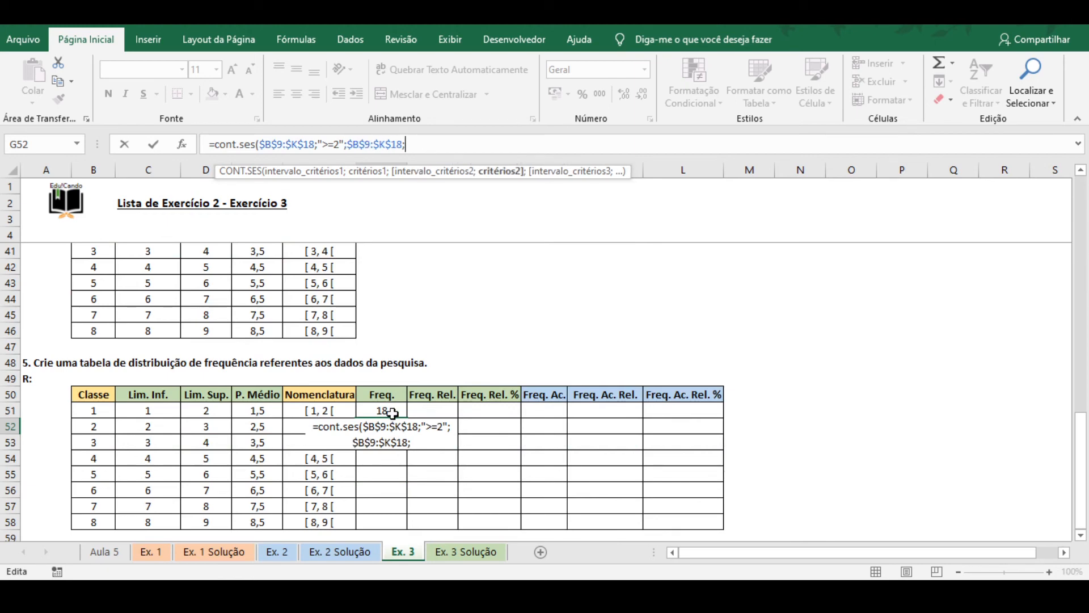
{"action": "type", "text": "\"<"}
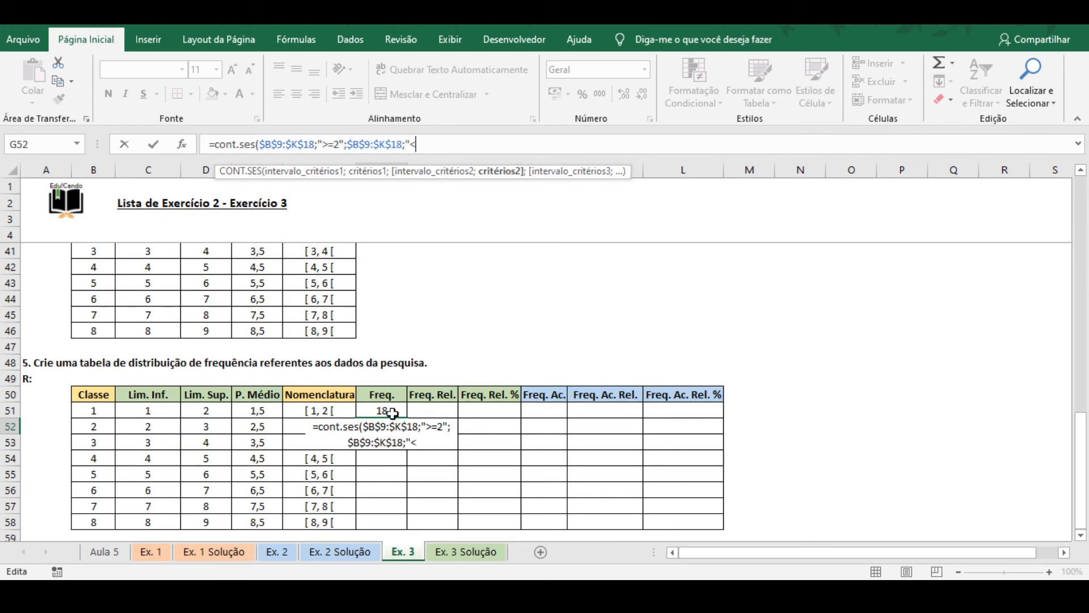
{"action": "type", "text": "3\")"}
{"action": "key", "text": "Return"}
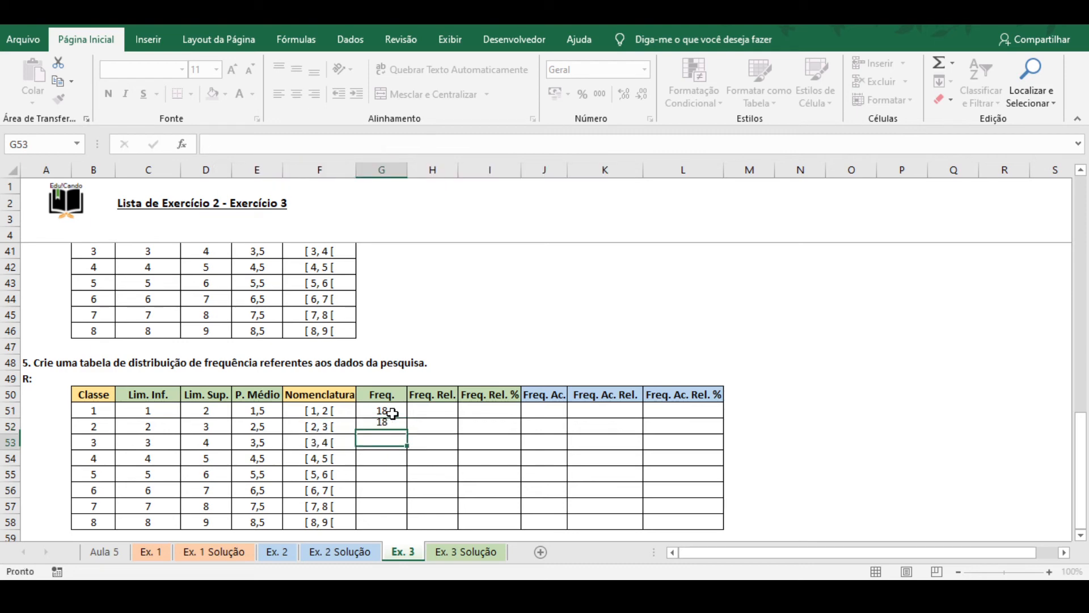
Step: Copy the CONT.SES formula from G52 down the Freq. column through G58
{"action": "key", "text": "Up"}
{"action": "key", "text": "ctrl+c"}
{"action": "key", "text": "Left"}
{"action": "key", "text": "Right"}
{"action": "key", "text": "shift+Down"}
{"action": "key", "text": "shift+Down"}
{"action": "key", "text": "shift+Down"}
{"action": "key", "text": "shift+Down"}
{"action": "key", "text": "shift+Down"}
{"action": "key", "text": "shift+Down"}
{"action": "key", "text": "ctrl+v"}
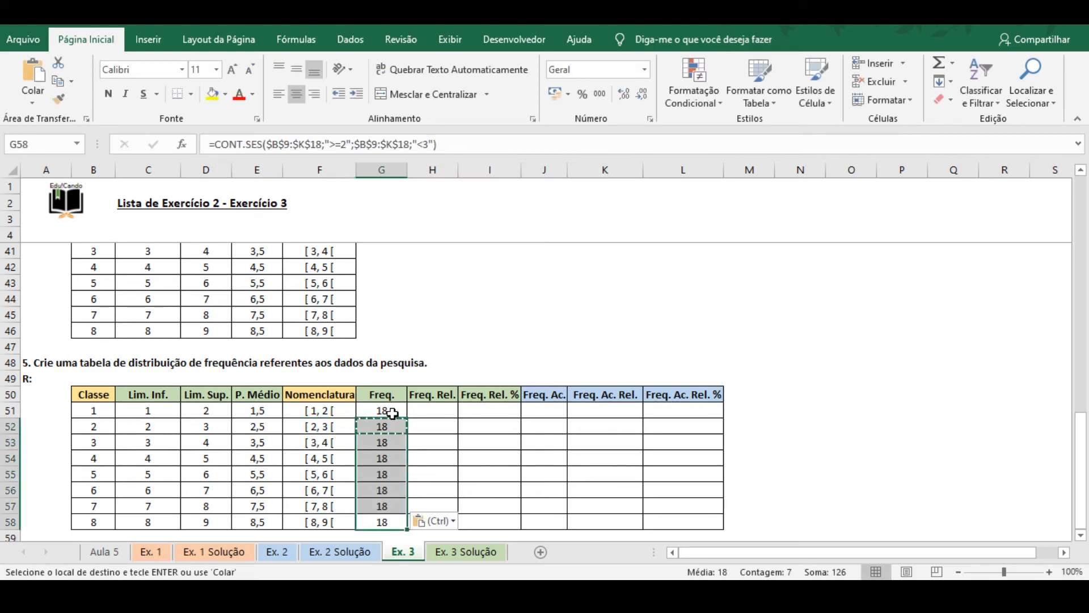
{"action": "key", "text": "Escape"}
Step: Change the criteria of the third class's formula in G53 to ">=3" and "<4"
{"action": "left_click", "coordinate": [389, 441]}
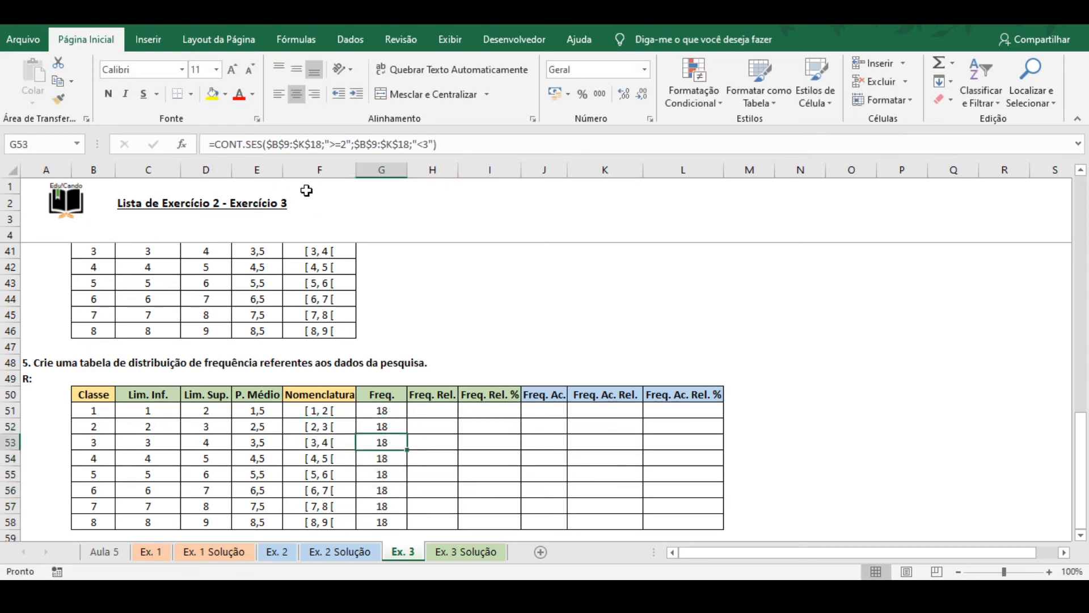
{"action": "left_click", "coordinate": [344, 146]}
{"action": "key", "text": "BackSpace"}
{"action": "type", "text": "3"}
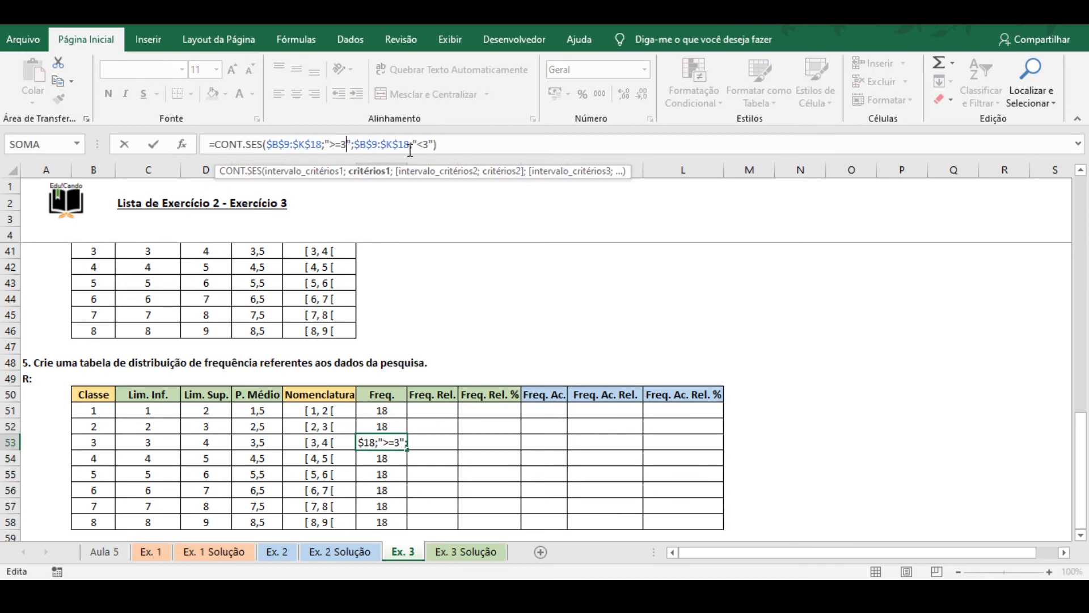
{"action": "left_click", "coordinate": [430, 144]}
{"action": "type", "text": "4"}
{"action": "key", "text": "Return"}
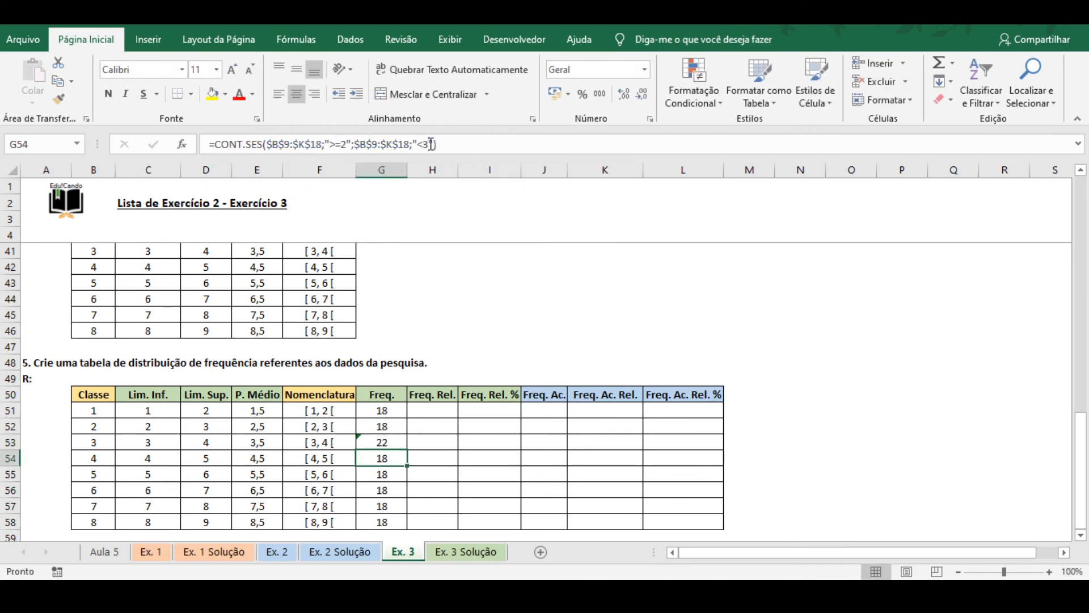
Step: Change the criteria of the fourth class's formula in G54 to ">=4" and "<5"
{"action": "left_click", "coordinate": [348, 145]}
{"action": "key", "text": "BackSpace"}
{"action": "type", "text": "4"}
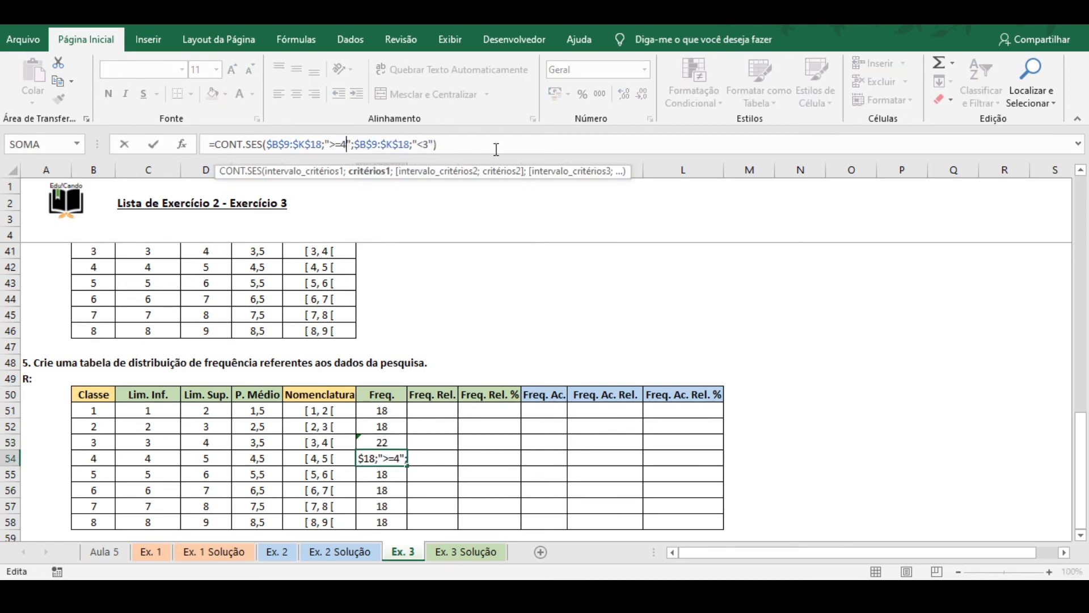
{"action": "left_click", "coordinate": [428, 144]}
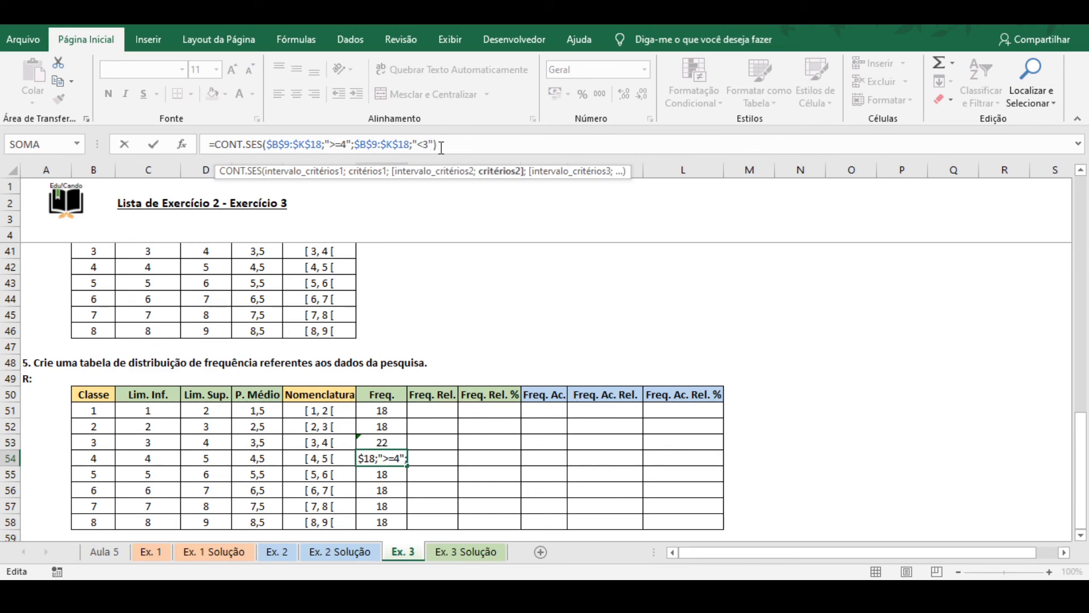
{"action": "key", "text": "BackSpace"}
{"action": "type", "text": "5"}
{"action": "key", "text": "Return"}
Step: Change the criteria of the fifth class's formula in G55 to ">=5" and "<6"
{"action": "left_click", "coordinate": [348, 142]}
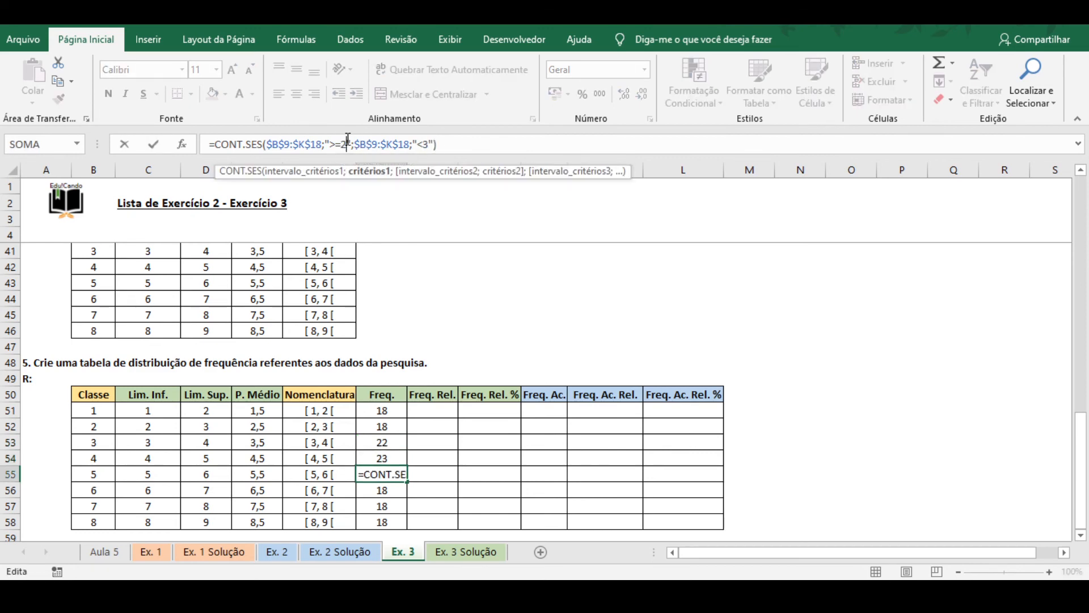
{"action": "key", "text": "BackSpace"}
{"action": "type", "text": "5"}
{"action": "left_click", "coordinate": [428, 144]}
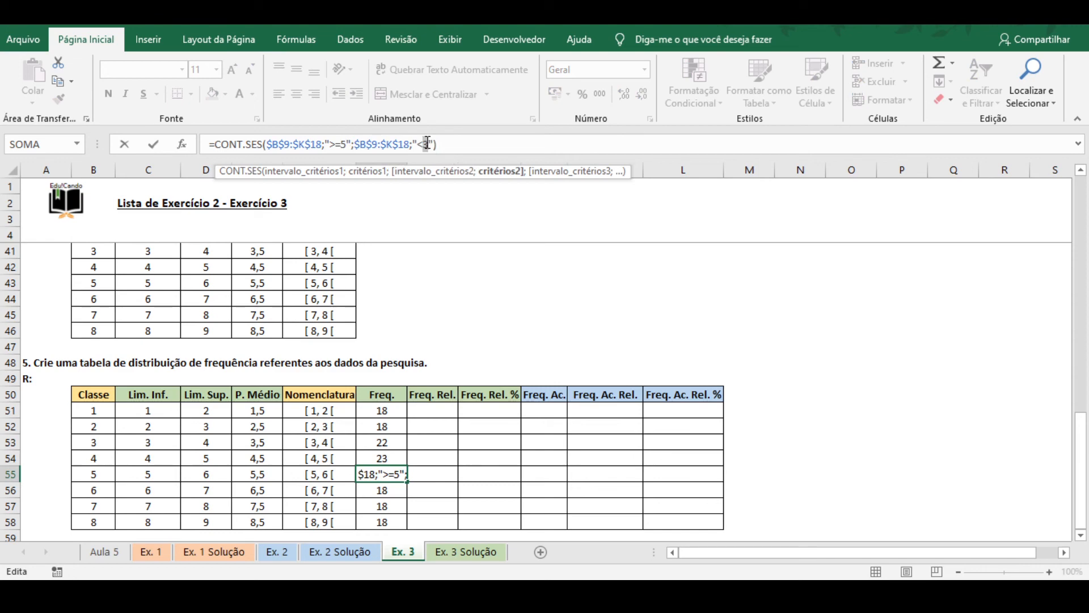
{"action": "key", "text": "BackSpace"}
{"action": "type", "text": "6"}
{"action": "key", "text": "Return"}
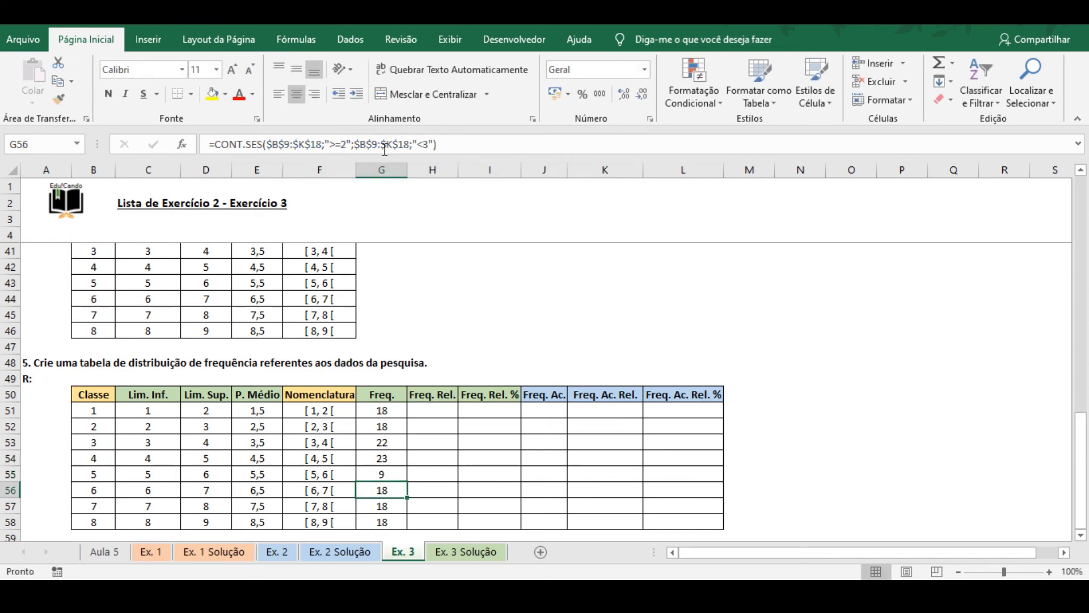
Step: Change the criteria of the sixth class's formula in G56 to ">=6" and "<7"
{"action": "left_click", "coordinate": [344, 144]}
{"action": "key", "text": "BackSpace"}
{"action": "type", "text": "6"}
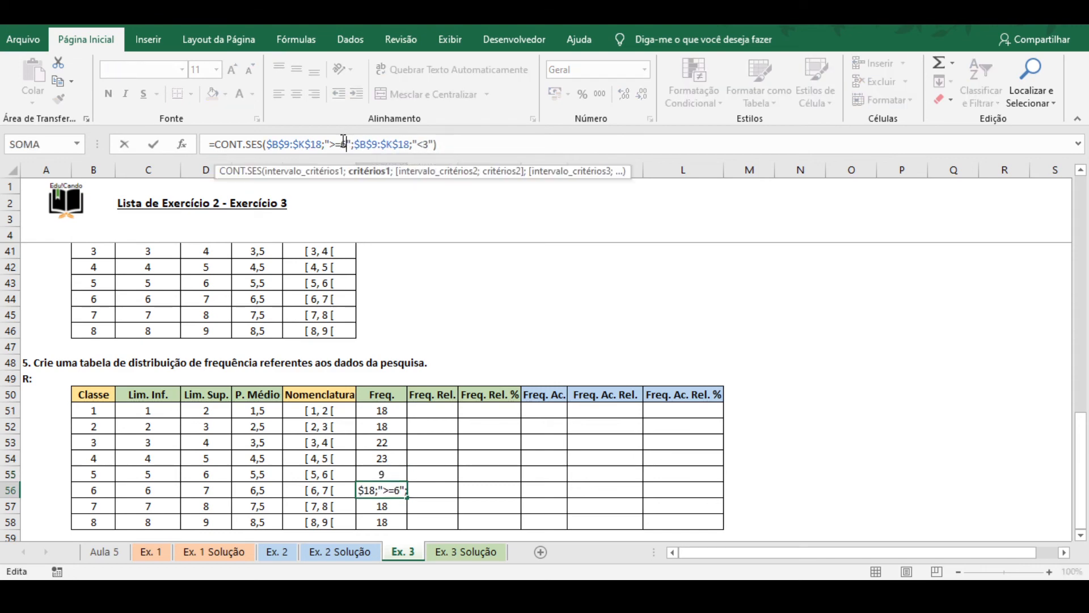
{"action": "left_click", "coordinate": [428, 144]}
{"action": "key", "text": "BackSpace"}
{"action": "type", "text": "7"}
{"action": "key", "text": "Return"}
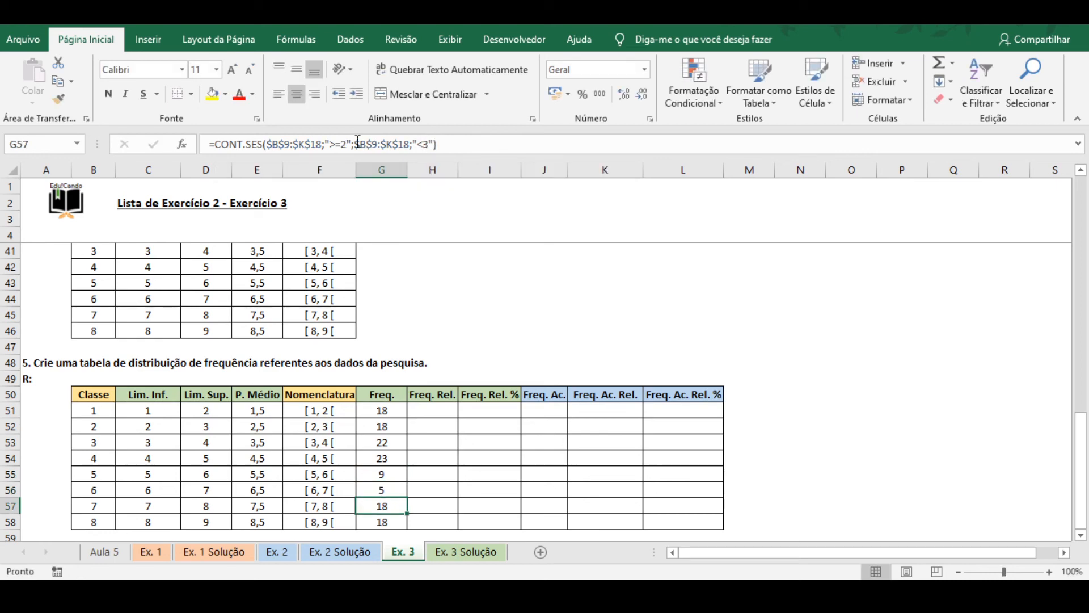
Step: Change the criteria of the seventh class's formula in G57 to ">=7" and "<8"
{"action": "left_click", "coordinate": [347, 144]}
{"action": "key", "text": "BackSpace"}
{"action": "type", "text": "7"}
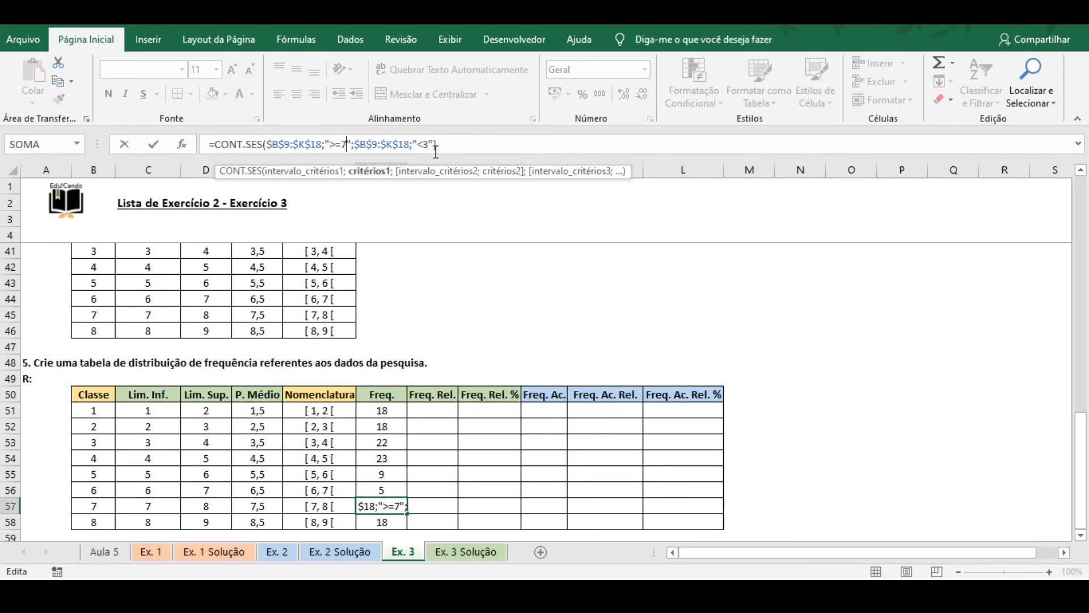
{"action": "left_click", "coordinate": [428, 145]}
{"action": "key", "text": "BackSpace"}
{"action": "type", "text": "8"}
{"action": "key", "text": "Return"}
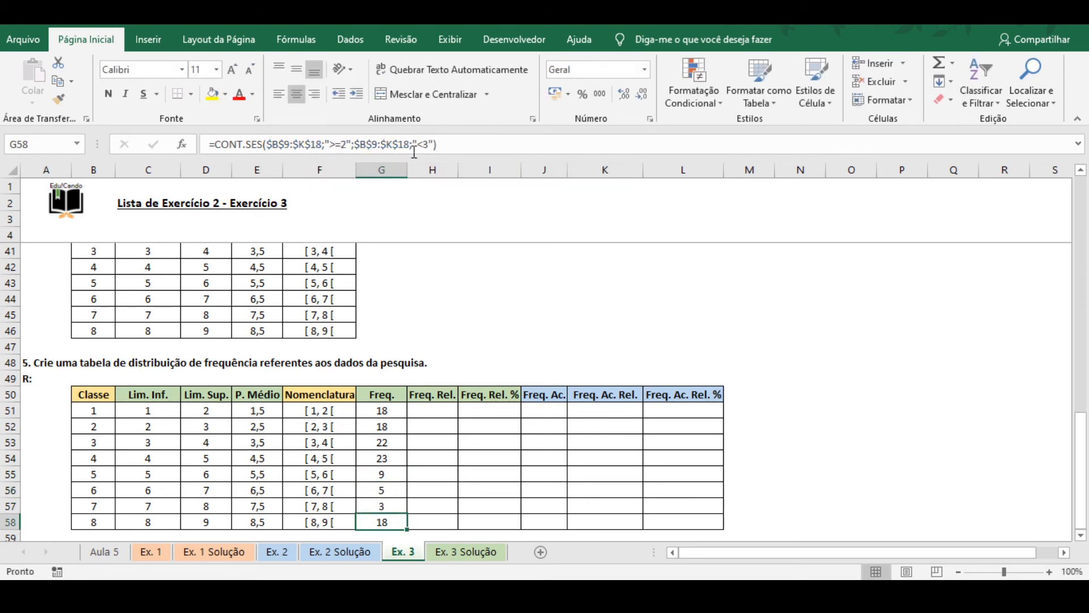
Step: Change the criteria of the eighth class's formula in G58 to ">=8" and "<9"
{"action": "left_click", "coordinate": [349, 144]}
{"action": "key", "text": "BackSpace"}
{"action": "type", "text": "8"}
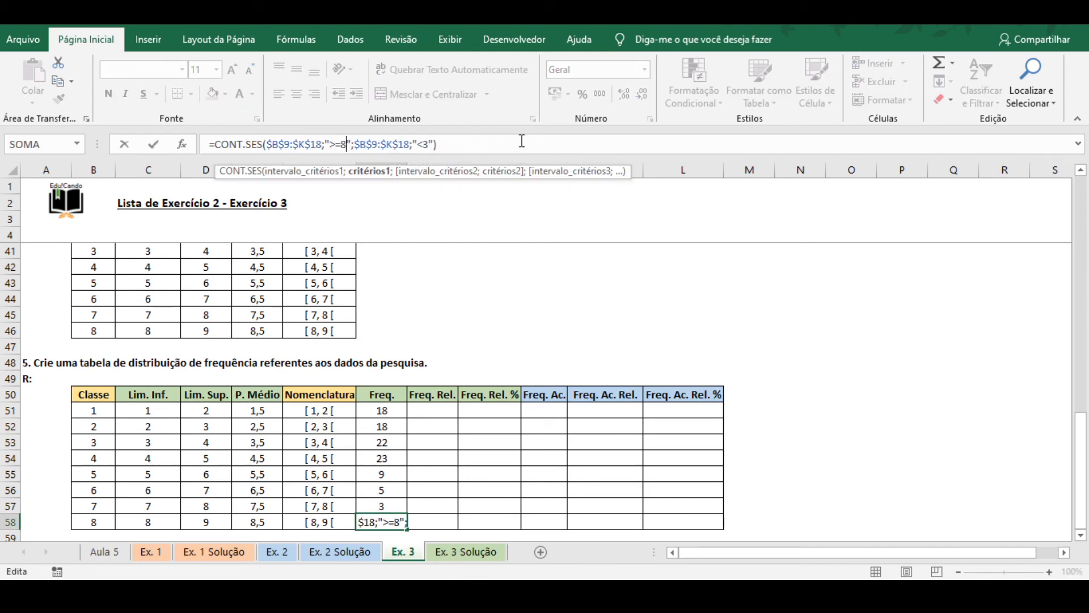
{"action": "left_click", "coordinate": [425, 145]}
{"action": "key", "text": "Delete"}
{"action": "type", "text": "9"}
{"action": "key", "text": "Return"}
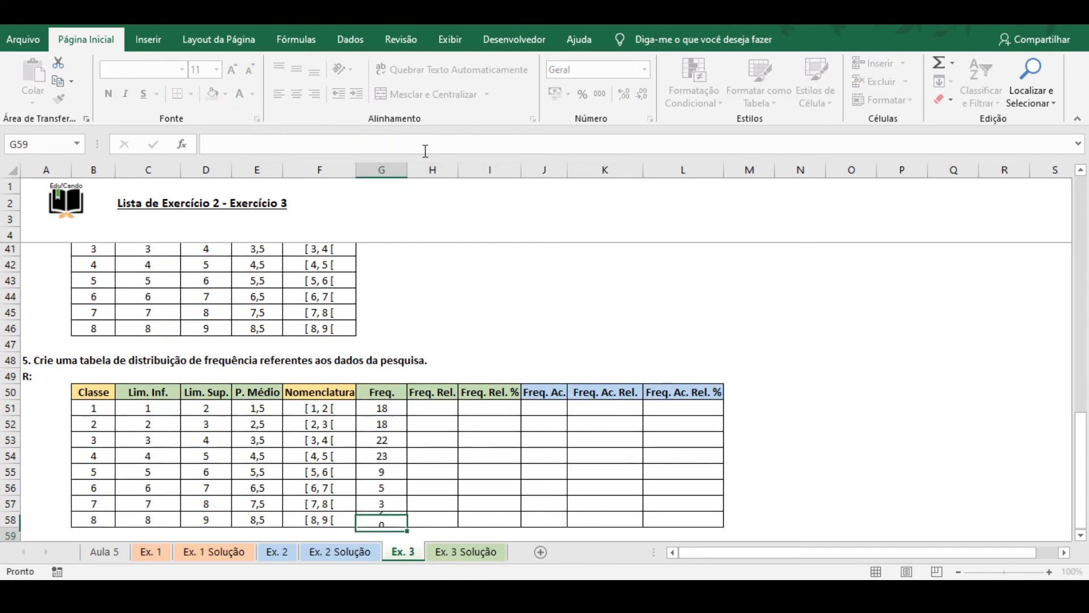
Step: Check the frequency total with a temporary =SOMA(G51:G58) in G59, and clear that cell again
{"action": "type", "text": "=soma("}
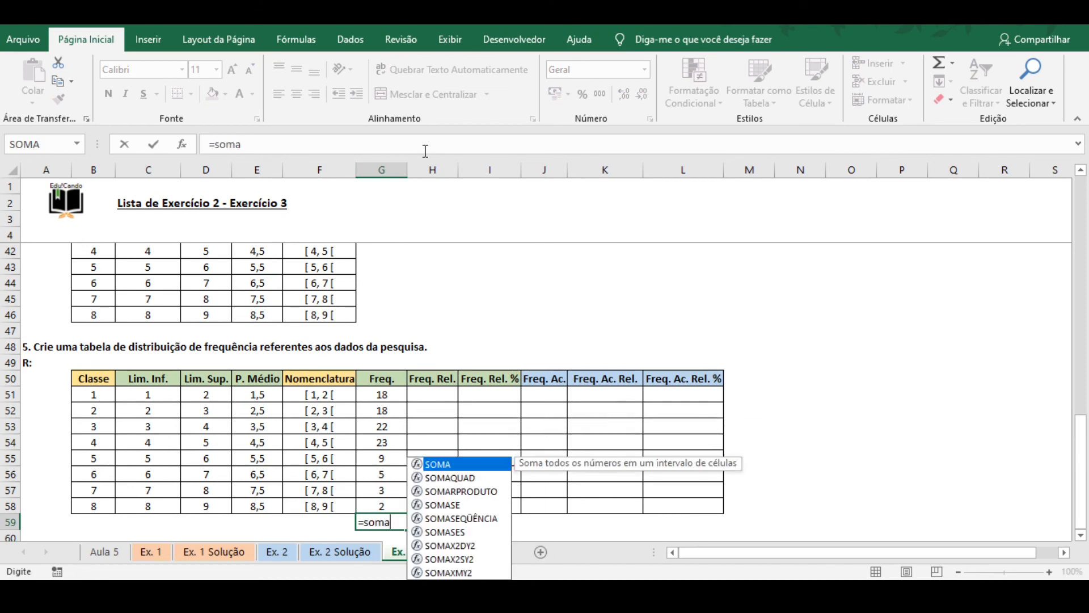
{"action": "key", "text": "Up"}
{"action": "key", "text": "shift+Up"}
{"action": "key", "text": "shift+Up"}
{"action": "key", "text": "shift+Up"}
{"action": "key", "text": "shift+Up"}
{"action": "key", "text": "shift+Up"}
{"action": "key", "text": "shift+Up"}
{"action": "key", "text": "shift+Up"}
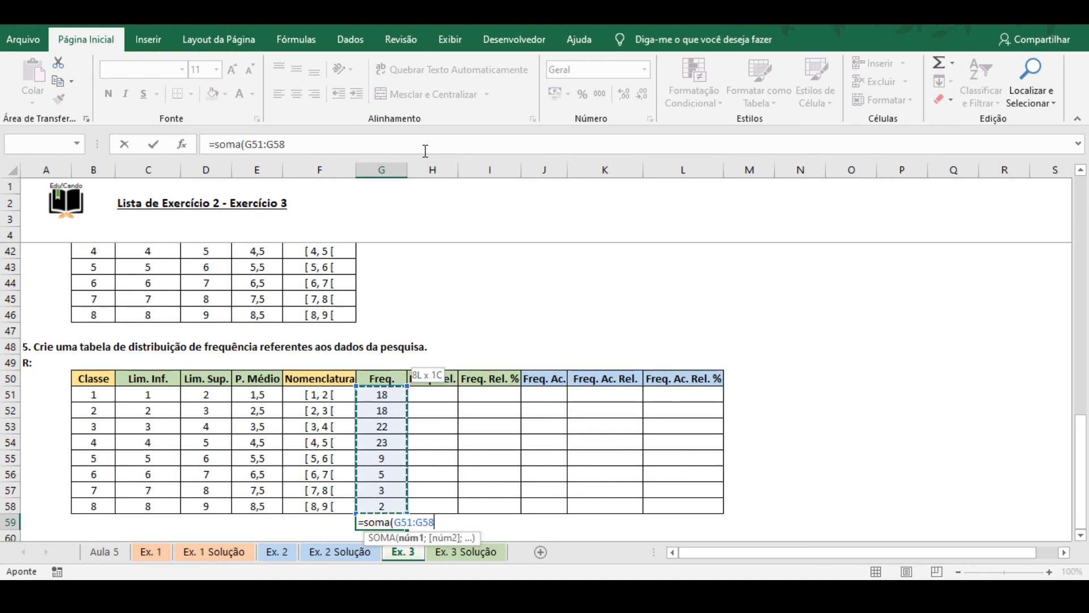
{"action": "key", "text": "Return"}
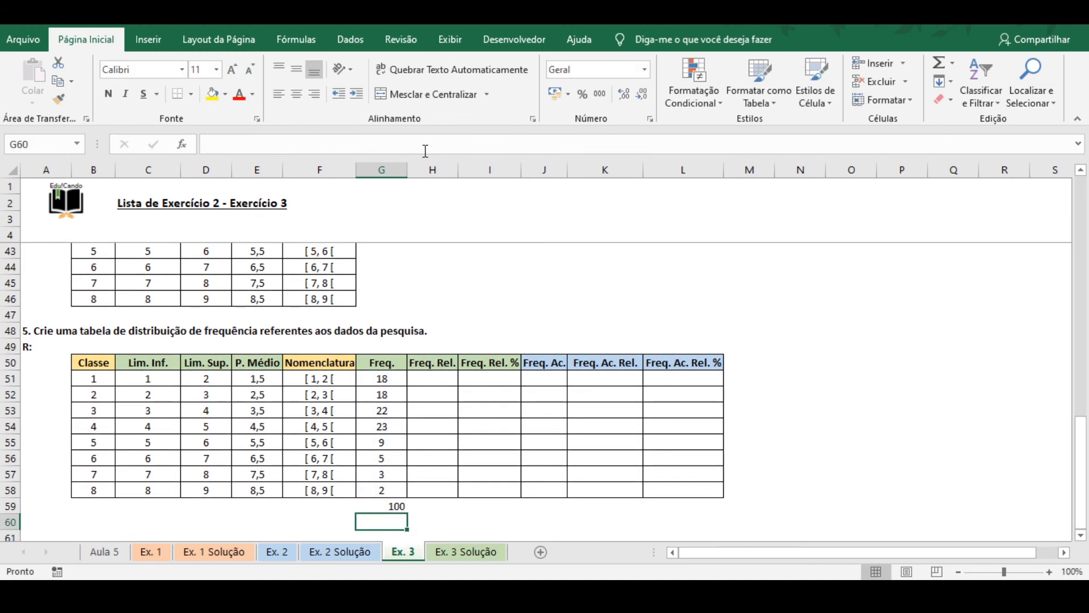
{"action": "key", "text": "Up"}
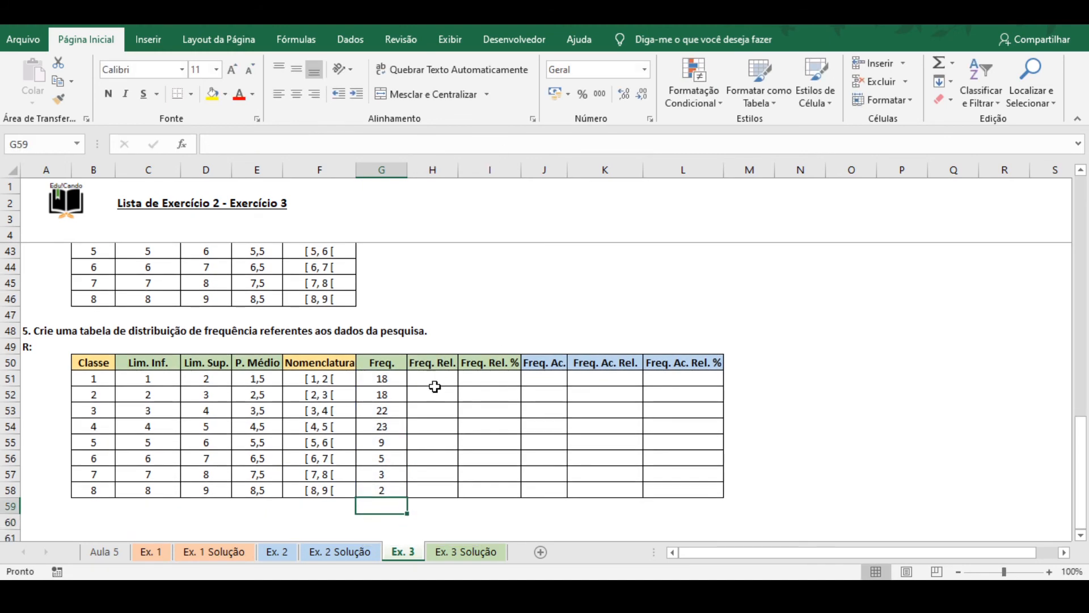
{"action": "key", "text": "Delete"}
Step: Calculate the first class's relative frequency in H51 with =G51/100
{"action": "left_click", "coordinate": [433, 380]}
{"action": "type", "text": "="}
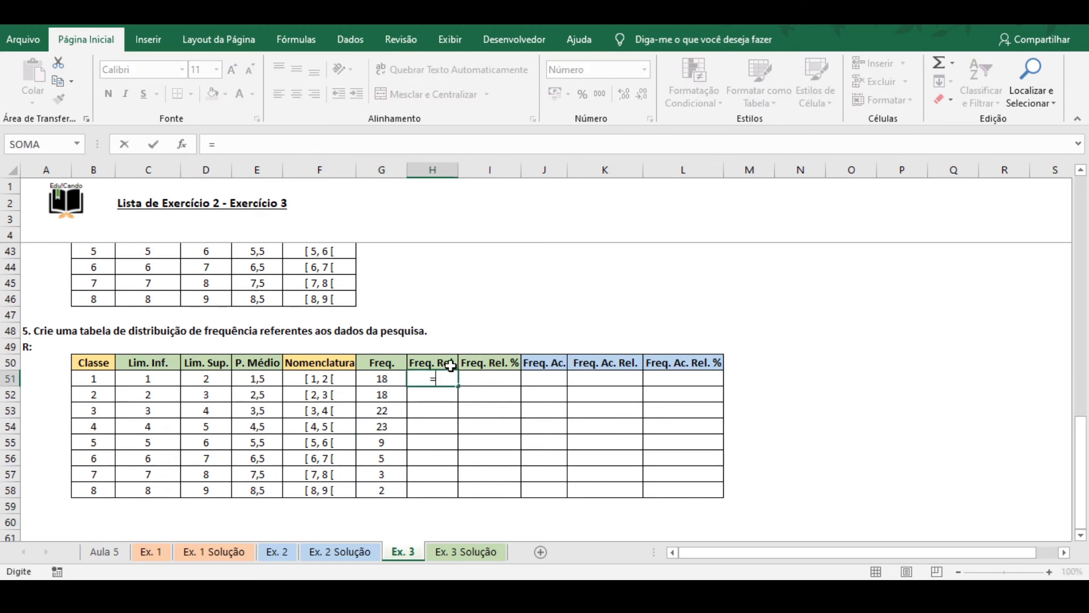
{"action": "key", "text": "Left"}
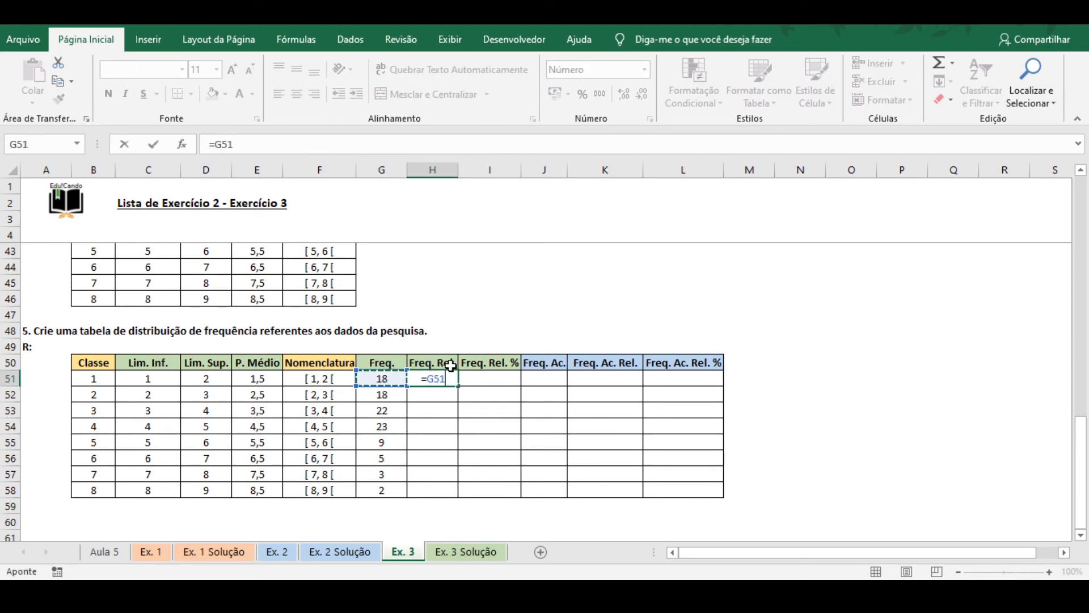
{"action": "type", "text": "/100"}
{"action": "key", "text": "Return"}
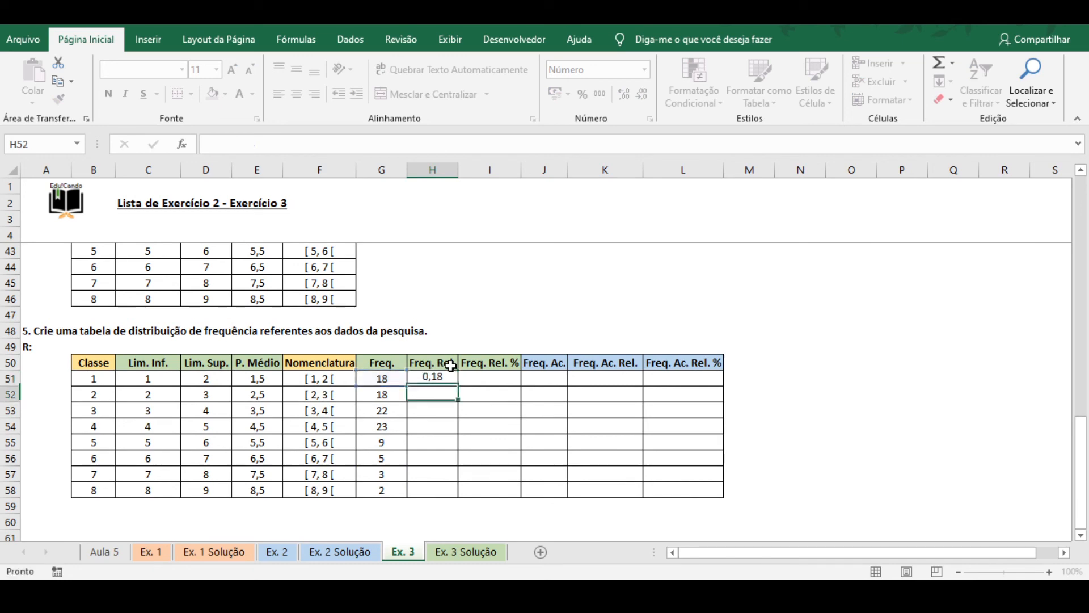
Step: Copy the relative frequency formula from H51 down the Freq. Rel. column through H58
{"action": "key", "text": "Up"}
{"action": "key", "text": "ctrl+c"}
{"action": "key", "text": "Down"}
{"action": "key", "text": "Down"}
{"action": "key", "text": "Down"}
{"action": "key", "text": "Down"}
{"action": "key", "text": "Down"}
{"action": "key", "text": "Down"}
{"action": "key", "text": "Down"}
{"action": "key", "text": "ctrl+shift+Up"}
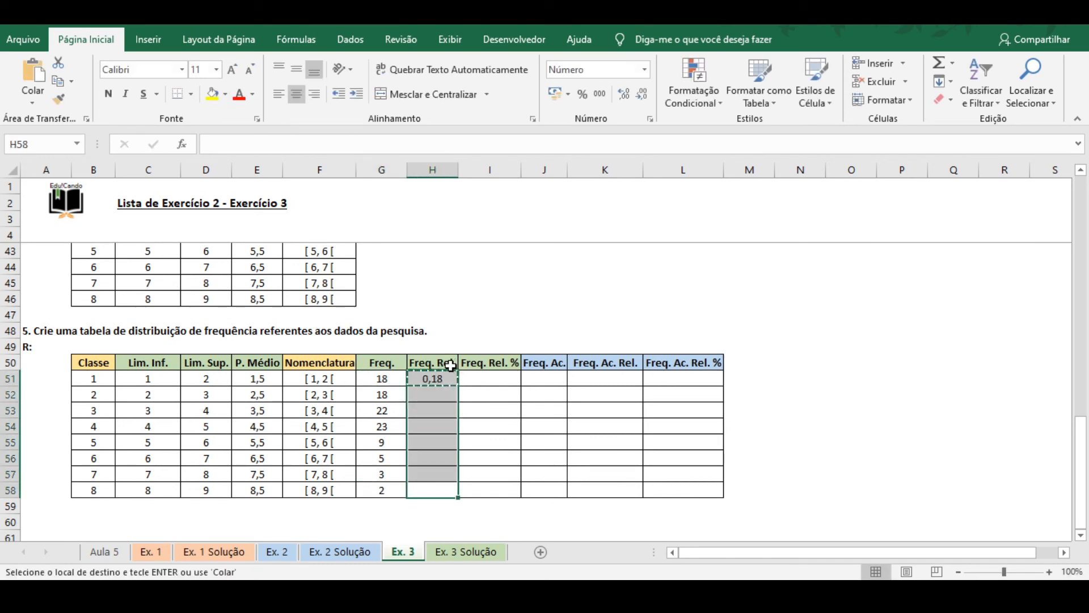
{"action": "key", "text": "ctrl+v"}
Step: Enter =H51 in I51 to show the first class's relative frequency as a percentage
{"action": "key", "text": "Right"}
{"action": "key", "text": "ctrl+Up"}
{"action": "key", "text": "Down"}
{"action": "type", "text": "="}
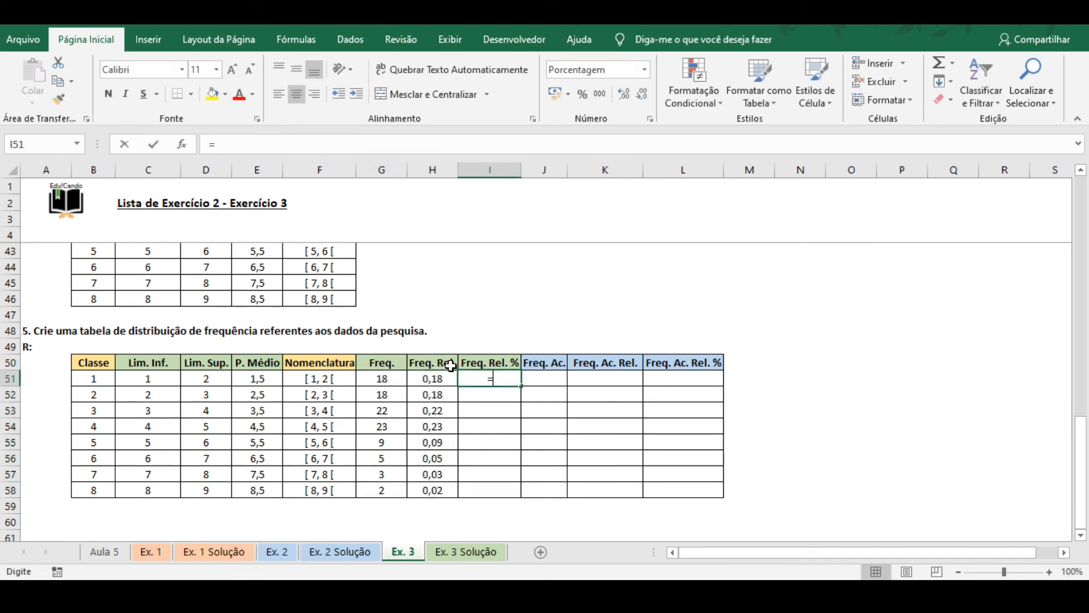
{"action": "key", "text": "Left"}
{"action": "key", "text": "Return"}
Step: Copy the percentage formula from I51 down the Freq. Rel. % column through I58
{"action": "key", "text": "Up"}
{"action": "key", "text": "ctrl+c"}
{"action": "key", "text": "Left"}
{"action": "key", "text": "ctrl+Down"}
{"action": "key", "text": "Right"}
{"action": "key", "text": "ctrl+shift+Up"}
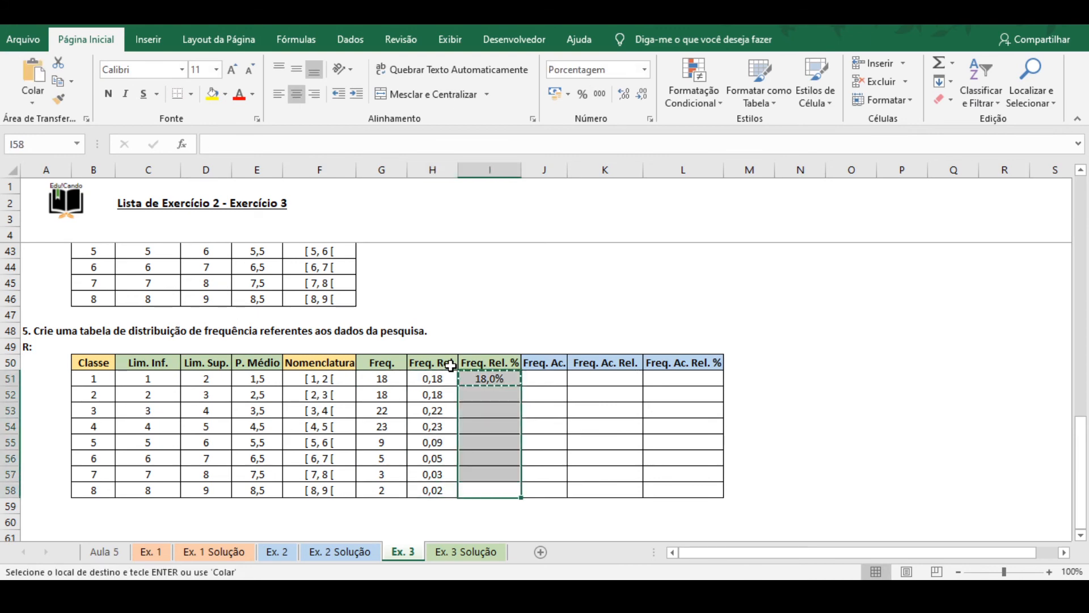
{"action": "key", "text": "ctrl+v"}
Step: Calculate the first class's accumulated frequency in J51 with =SOMA($G$51:G51), locking the start of the range
{"action": "key", "text": "Right"}
{"action": "left_click", "coordinate": [551, 377]}
{"action": "type", "text": "=s"}
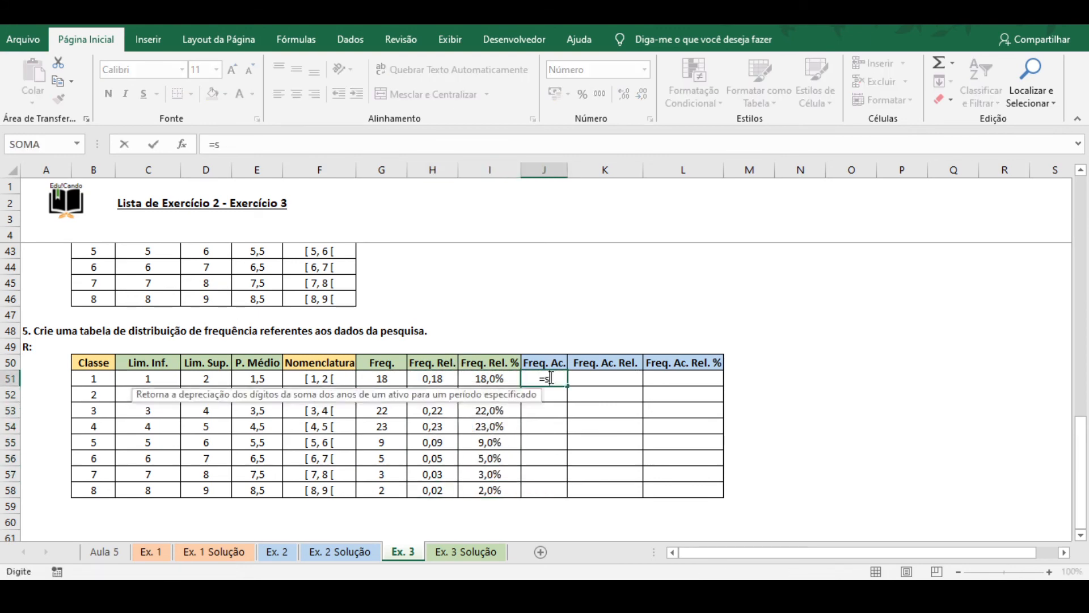
{"action": "type", "text": "oma("}
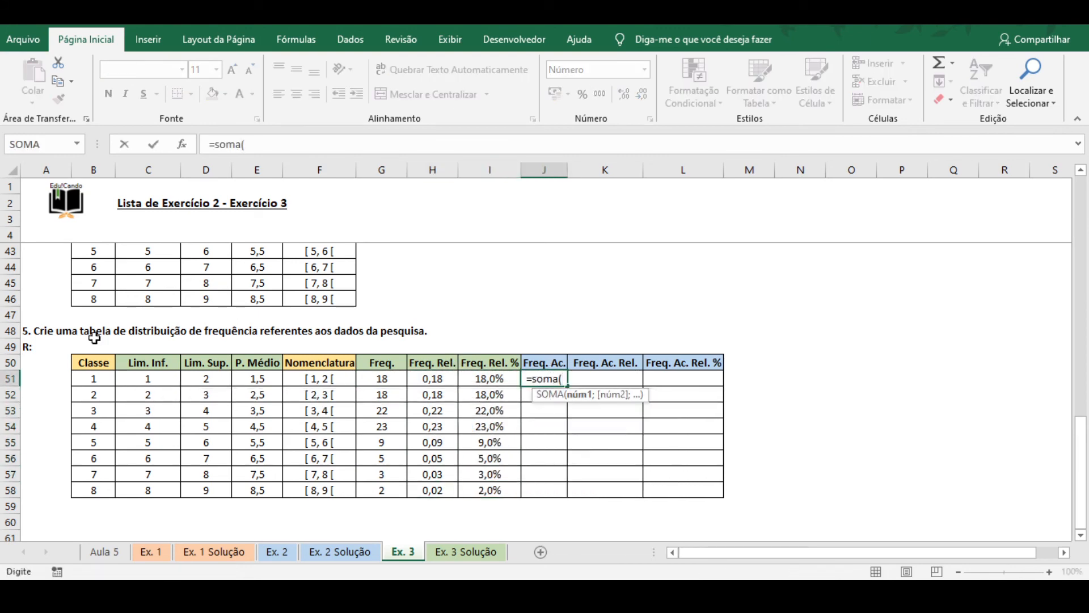
{"action": "left_click", "coordinate": [383, 378]}
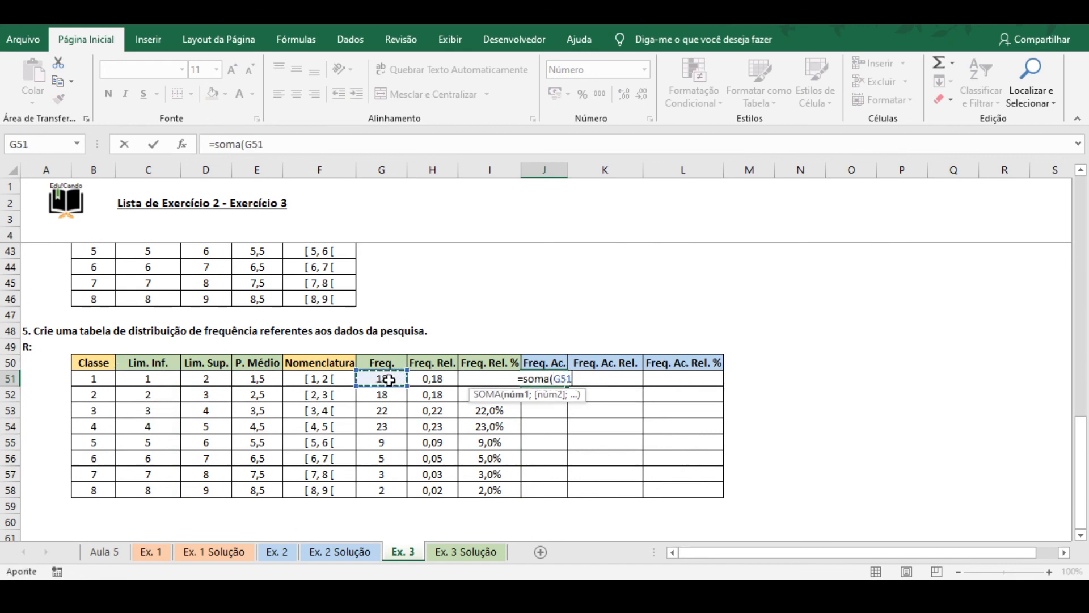
{"action": "key", "text": "F8"}
{"action": "type", "text": ")"}
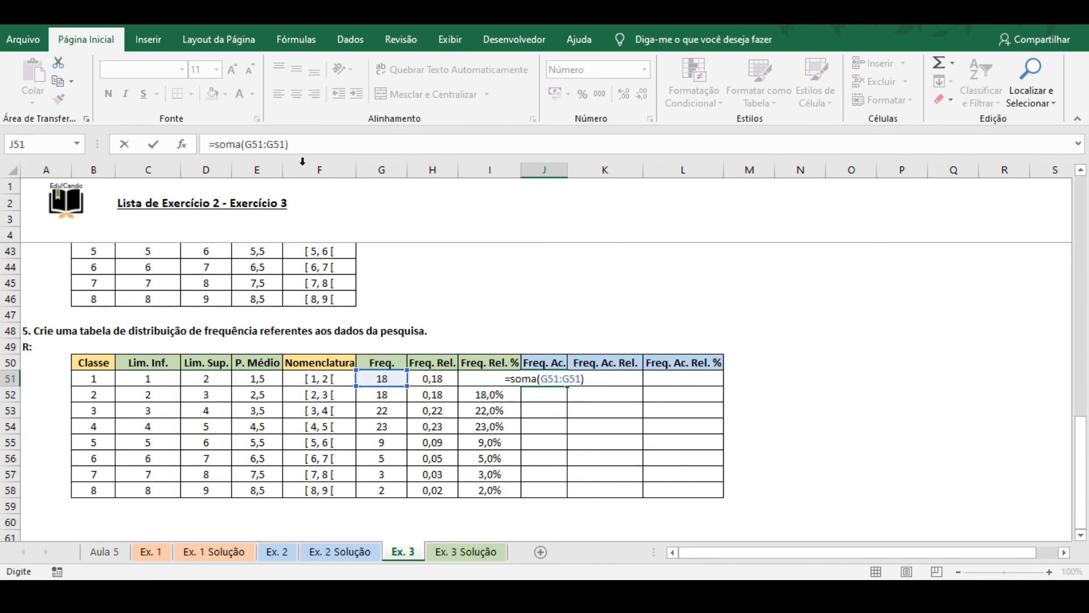
{"action": "left_click", "coordinate": [255, 144]}
{"action": "key", "text": "F4"}
{"action": "key", "text": "ctrl+Return"}
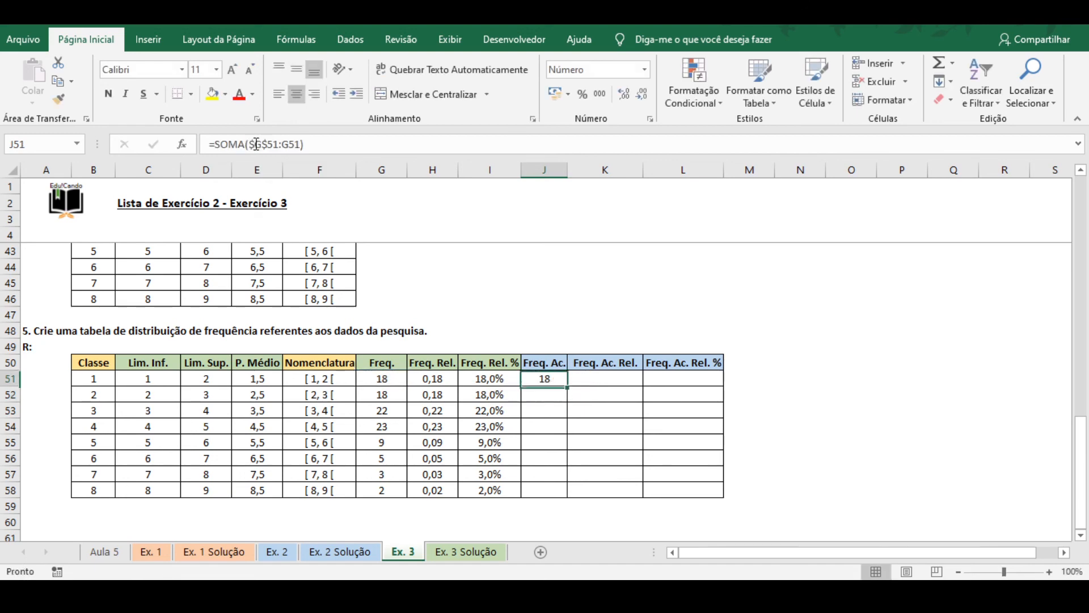
Step: Copy the accumulated frequency formula from J51 down the Freq. Ac. column through J58
{"action": "key", "text": "ctrl+c"}
{"action": "key", "text": "Left"}
{"action": "key", "text": "ctrl+Down"}
{"action": "key", "text": "Right"}
{"action": "key", "text": "ctrl+shift+Up"}
{"action": "key", "text": "ctrl+v"}
{"action": "key", "text": "Escape"}
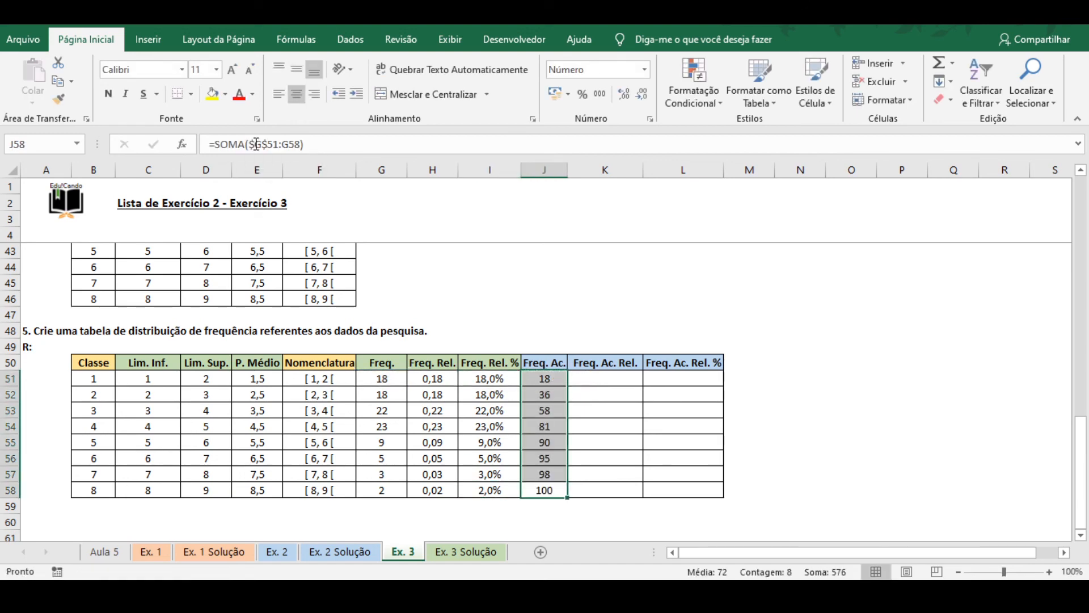
Step: Calculate the first class's accumulated relative frequency in K51 with =J51/100
{"action": "key", "text": "Right"}
{"action": "key", "text": "Up"}
{"action": "key", "text": "Up"}
{"action": "key", "text": "Up"}
{"action": "key", "text": "Up"}
{"action": "key", "text": "Up"}
{"action": "key", "text": "Up"}
{"action": "key", "text": "Up"}
{"action": "type", "text": "="}
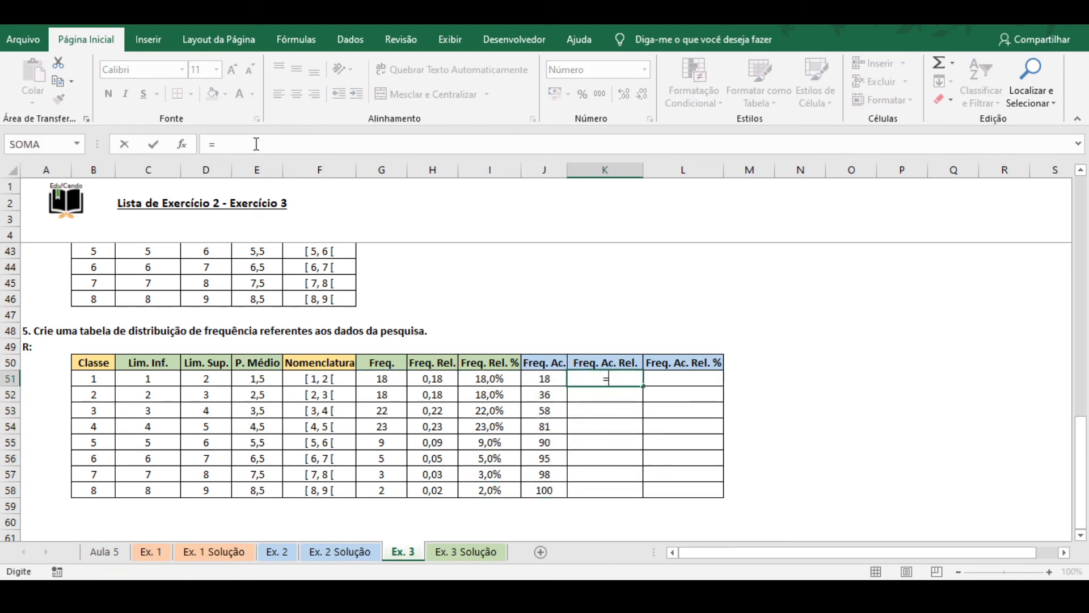
{"action": "key", "text": "Left"}
{"action": "type", "text": "/100"}
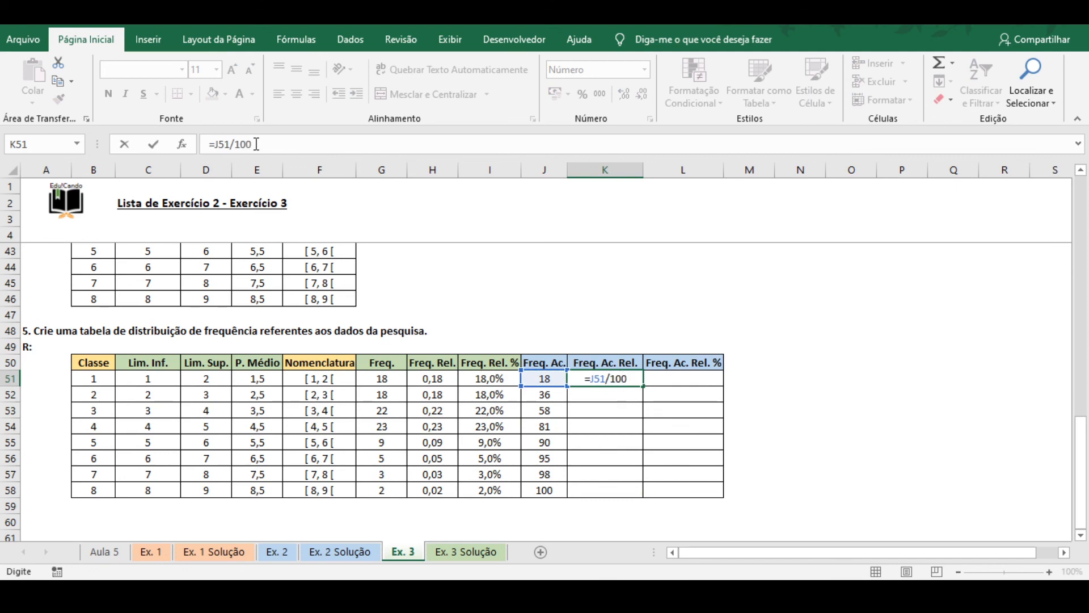
{"action": "key", "text": "Return"}
Step: Copy the accumulated relative frequency formula from K51 down the Freq. Ac. Rel. column through K58
{"action": "key", "text": "Up"}
{"action": "key", "text": "ctrl+c"}
{"action": "key", "text": "ctrl+Left"}
{"action": "key", "text": "ctrl+Down"}
{"action": "key", "text": "Right"}
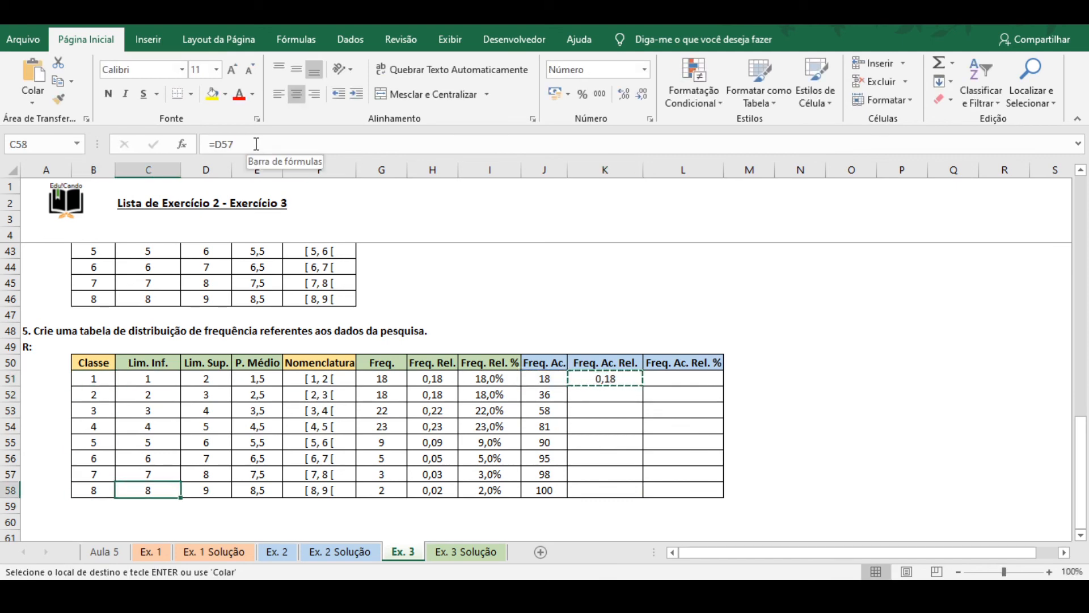
{"action": "key", "text": "ctrl+Right"}
{"action": "key", "text": "Right"}
{"action": "key", "text": "ctrl+shift+Up"}
{"action": "key", "text": "ctrl+v"}
Step: Enter =K51 in L51 to show the first class's accumulated relative frequency as a percentage
{"action": "key", "text": "Right"}
{"action": "key", "text": "ctrl+Up"}
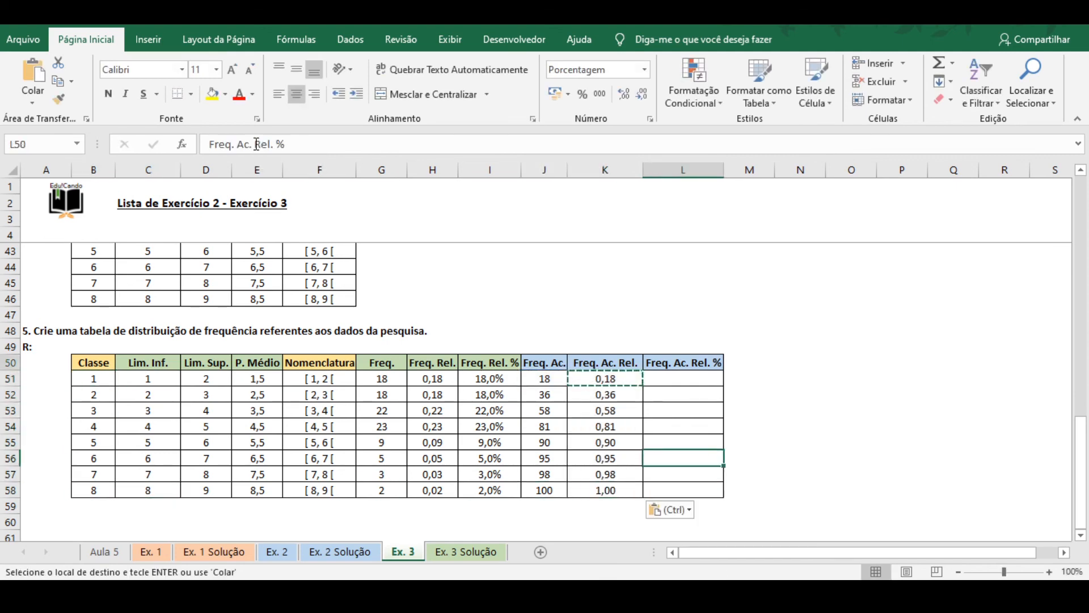
{"action": "key", "text": "Down"}
{"action": "type", "text": "="}
{"action": "key", "text": "Left"}
{"action": "key", "text": "Return"}
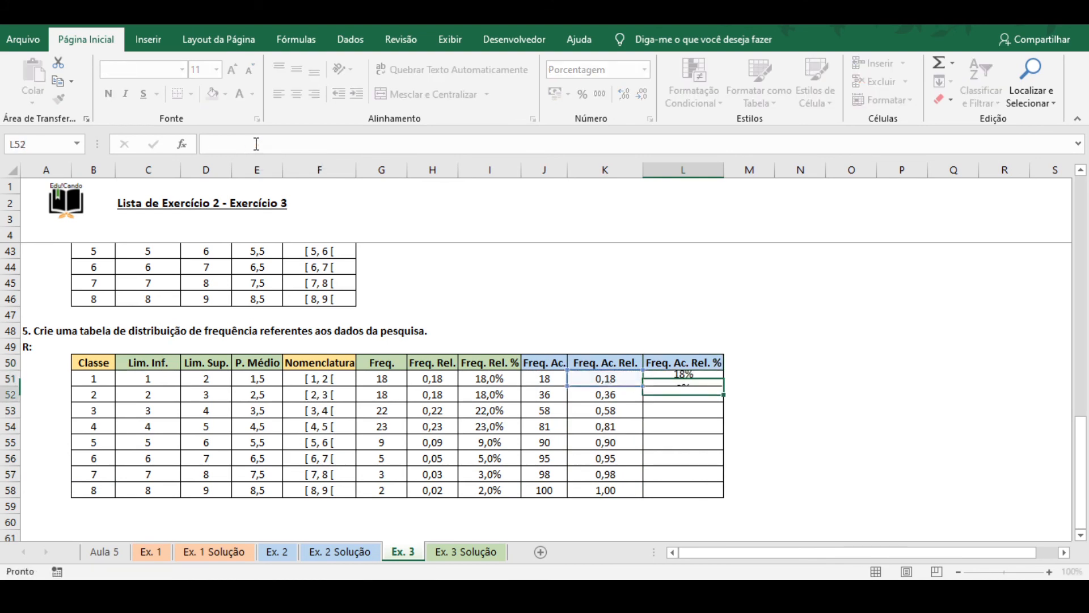
Step: Copy the accumulated percentage formula from L51 down the Freq. Ac. Rel. % column through L58
{"action": "key", "text": "Up"}
{"action": "key", "text": "ctrl+c"}
{"action": "key", "text": "Left"}
{"action": "key", "text": "ctrl+Down"}
{"action": "key", "text": "Right"}
{"action": "key", "text": "ctrl+shift+Up"}
{"action": "key", "text": "ctrl+v"}
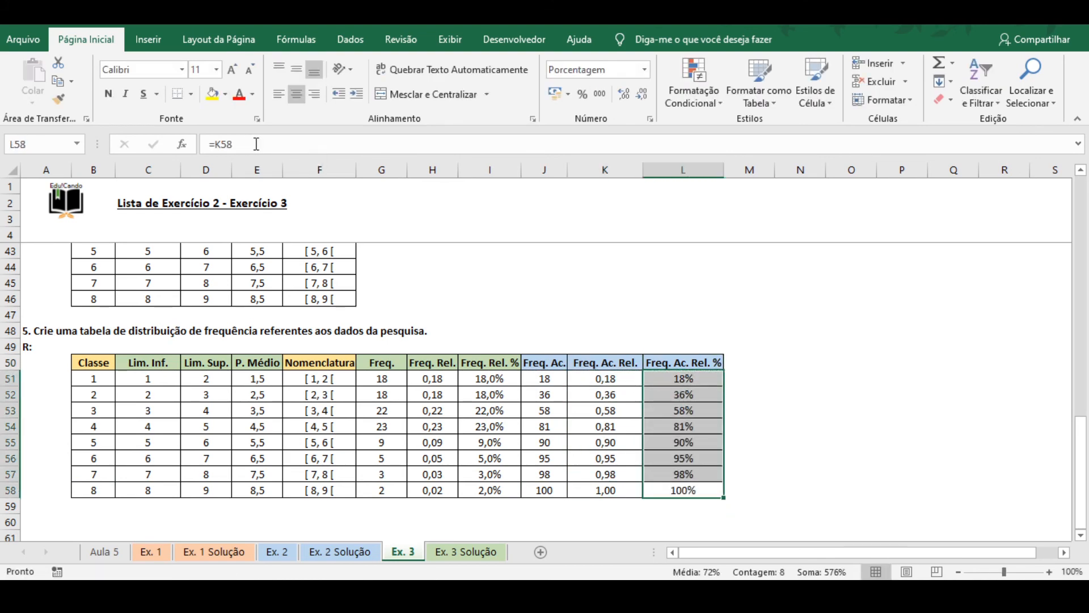
Step: Review the salary data and question 5's frequency table, examining class 3's accumulated percentage and class 8's limits and relative percentage
{"action": "scroll", "coordinate": [469, 361], "scroll_direction": "down", "scroll_amount": 1}
{"action": "left_click", "coordinate": [456, 362]}
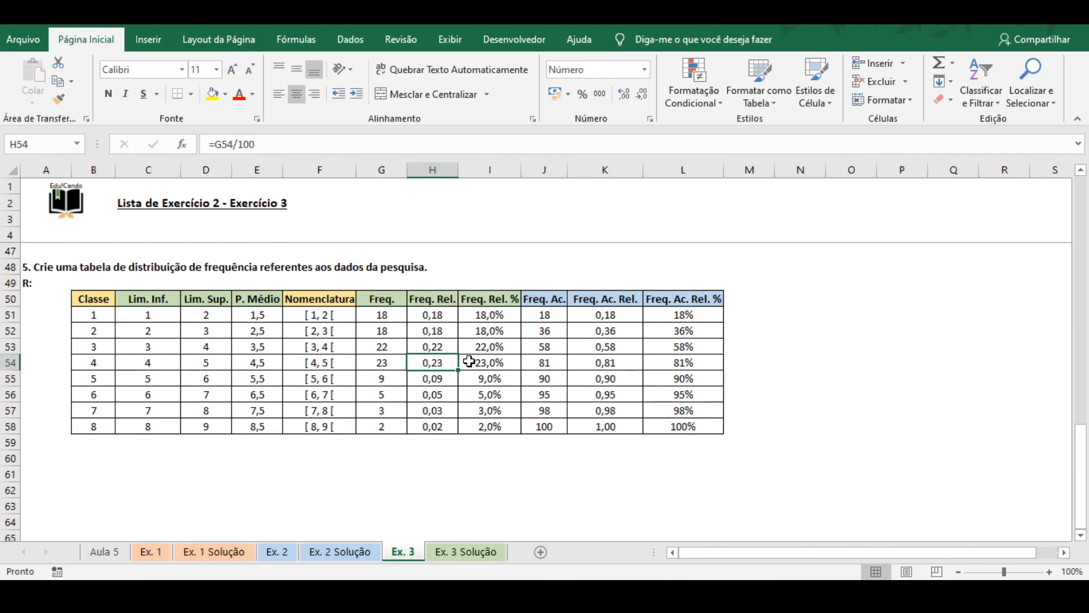
{"action": "scroll", "coordinate": [469, 361], "scroll_direction": "up", "scroll_amount": 14}
{"action": "left_click_drag", "start_coordinate": [96, 329], "coordinate": [458, 372]}
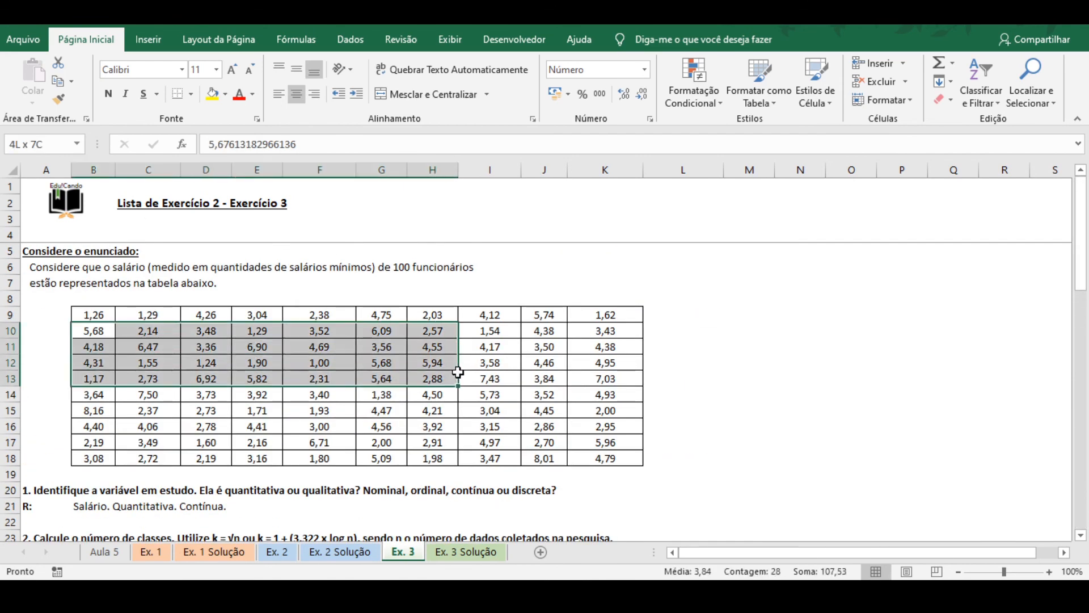
{"action": "scroll", "coordinate": [595, 397], "scroll_direction": "down", "scroll_amount": 14}
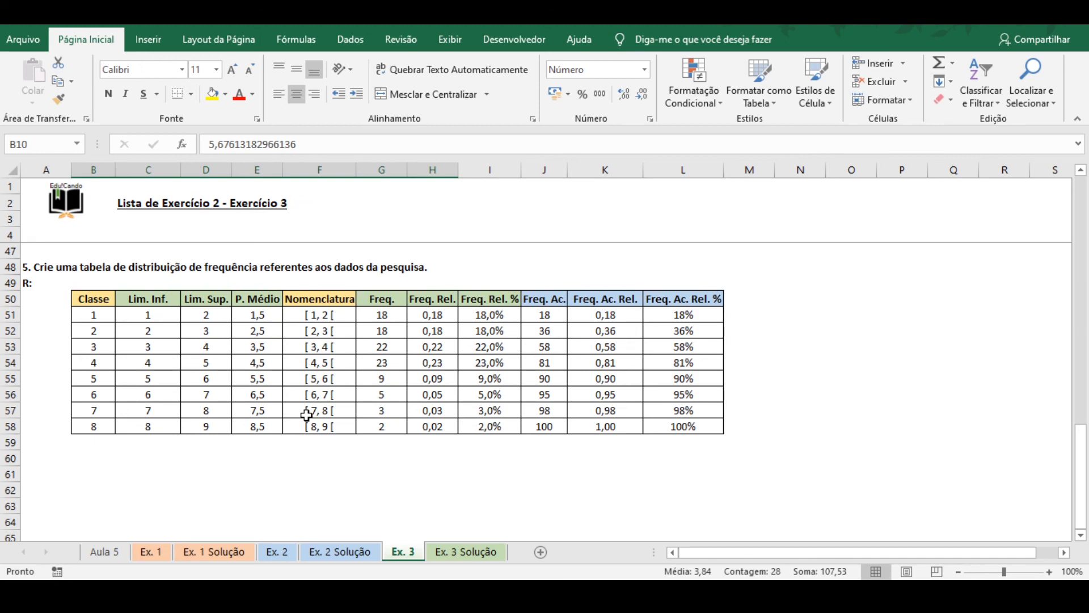
{"action": "left_click", "coordinate": [617, 299]}
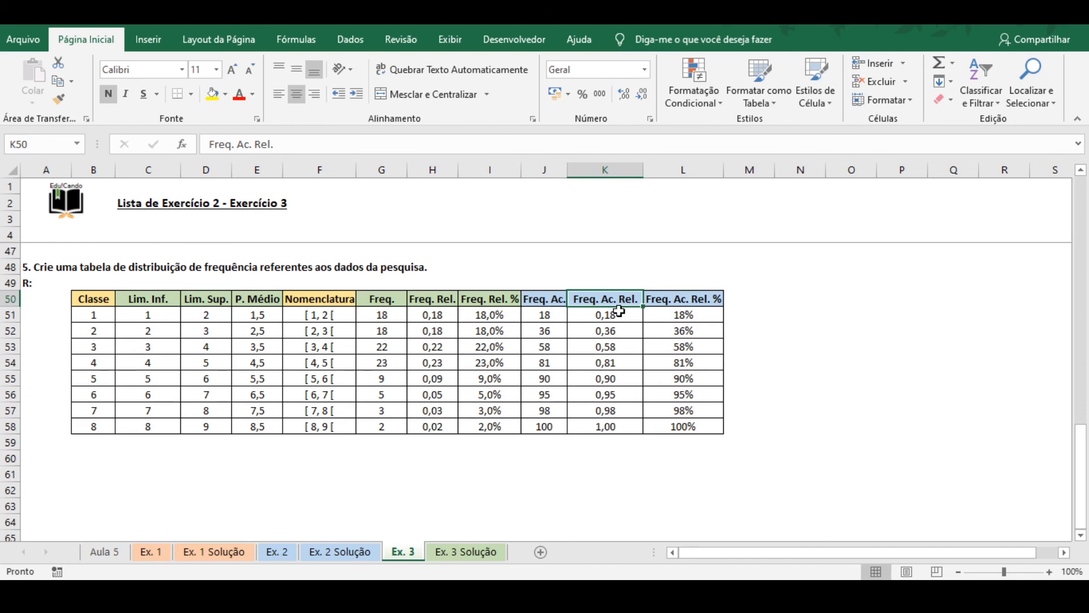
{"action": "left_click", "coordinate": [684, 348]}
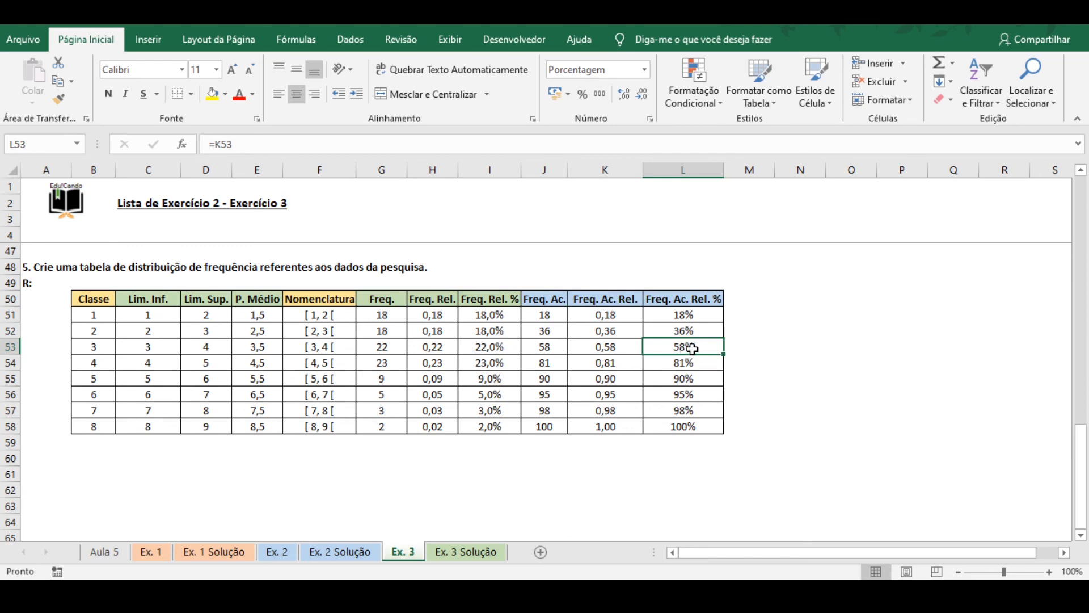
{"action": "left_click_drag", "start_coordinate": [692, 348], "coordinate": [250, 347]}
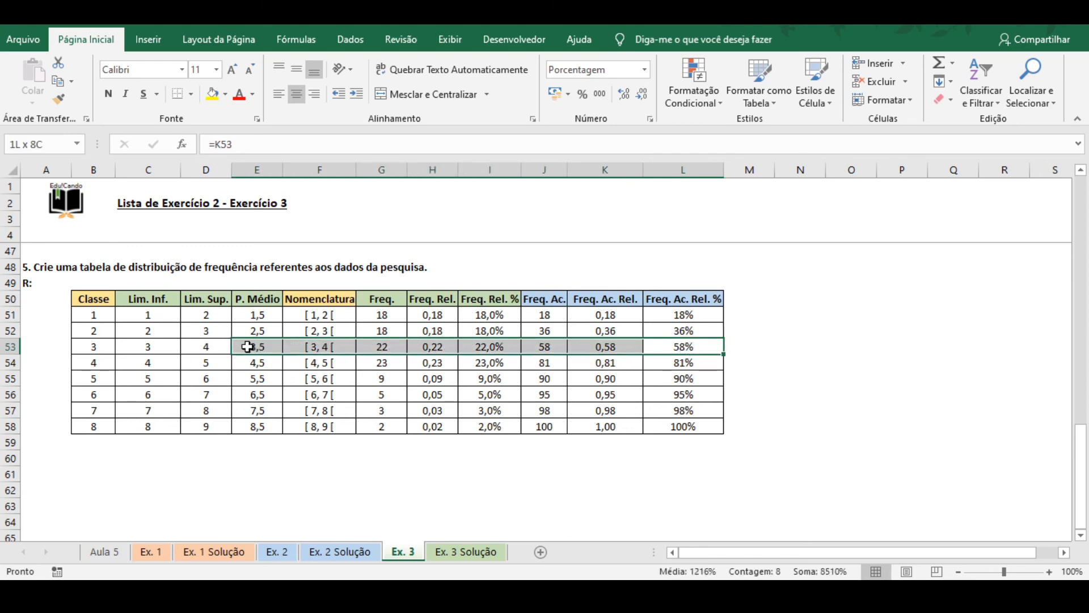
{"action": "left_click", "coordinate": [224, 347]}
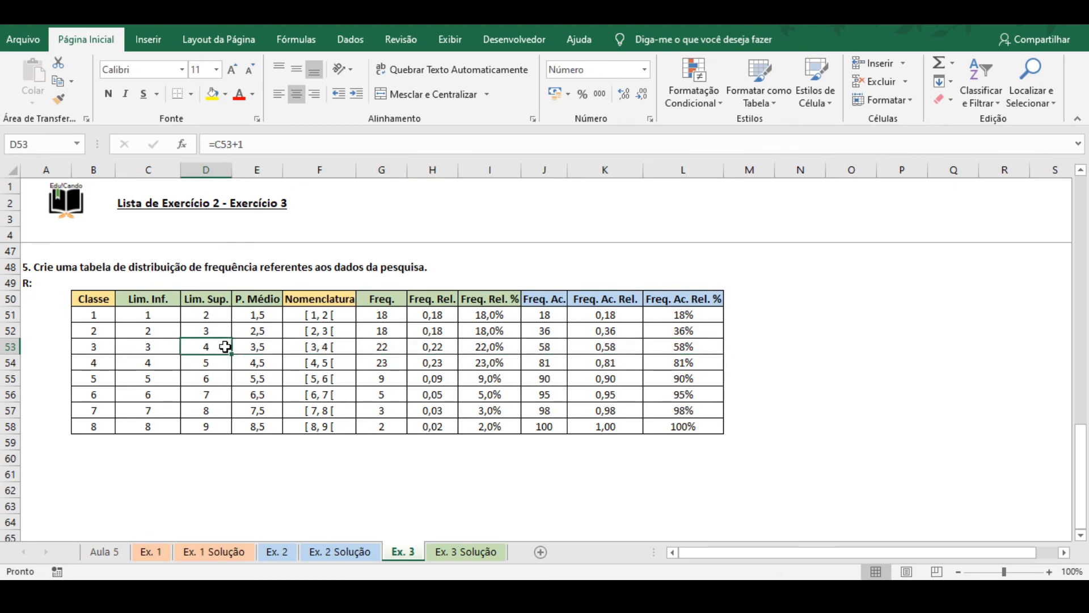
{"action": "left_click", "coordinate": [701, 345]}
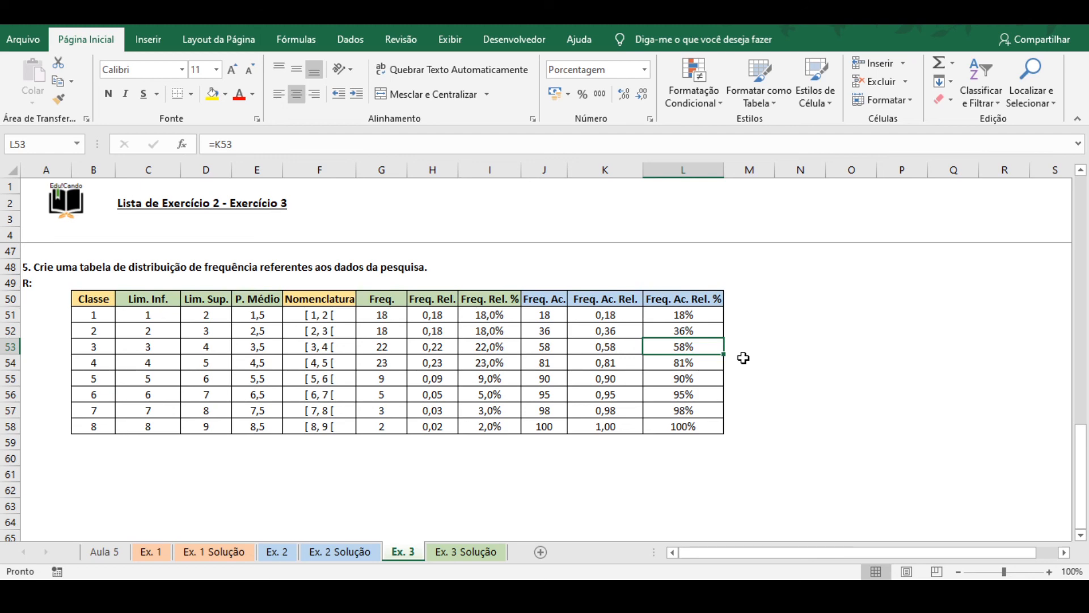
{"action": "left_click", "coordinate": [92, 428]}
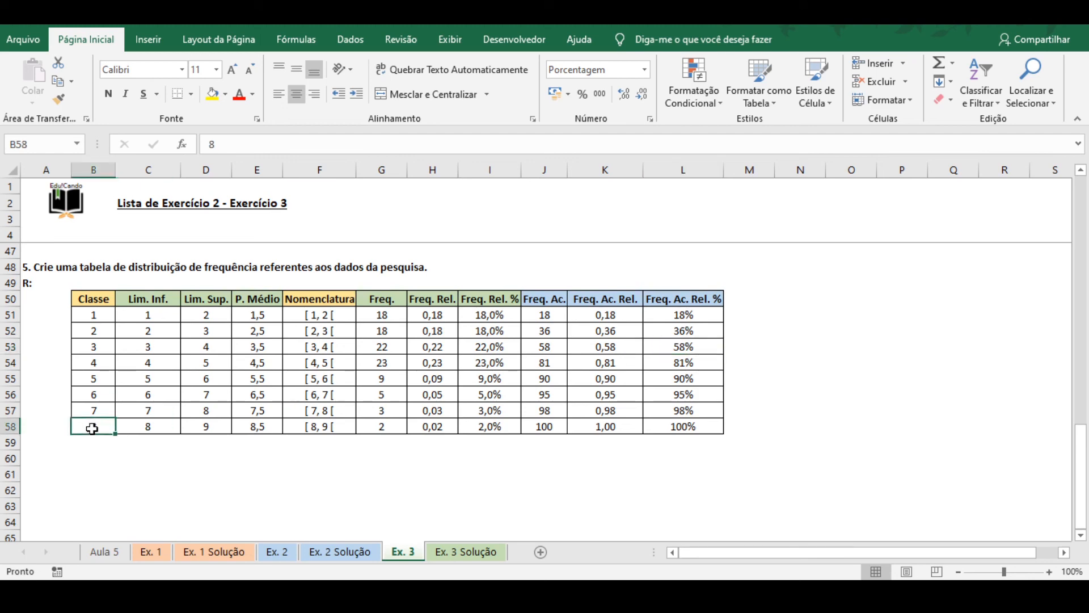
{"action": "left_click", "coordinate": [144, 429]}
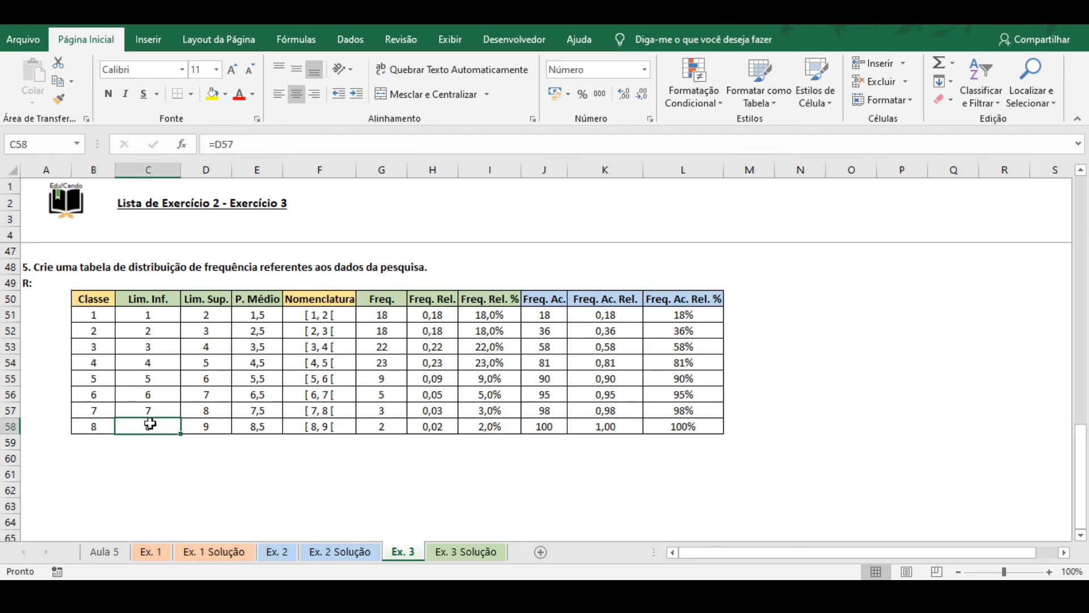
{"action": "left_click", "coordinate": [487, 426]}
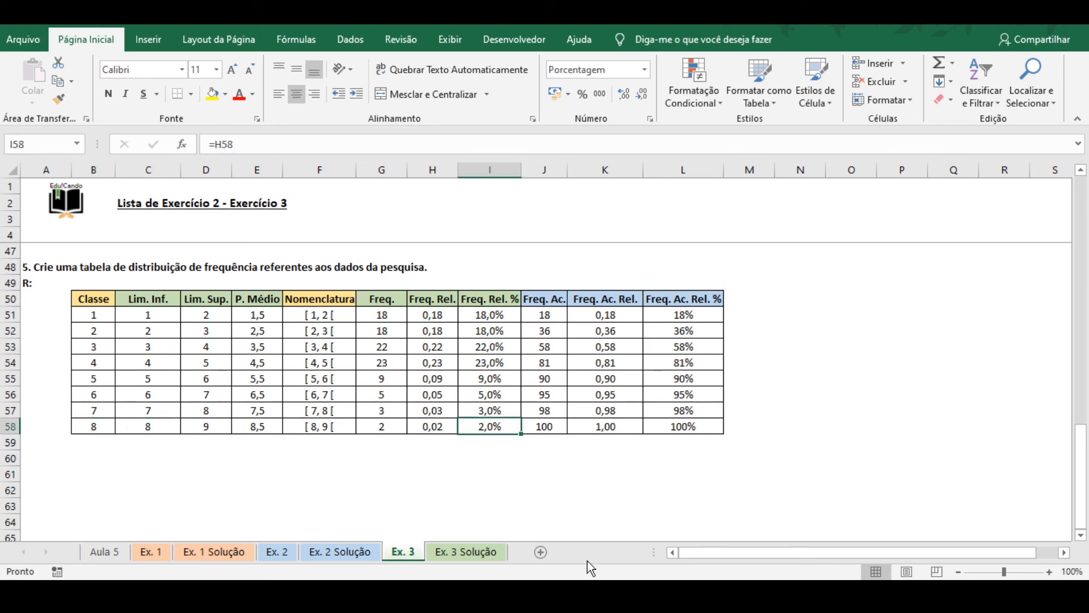